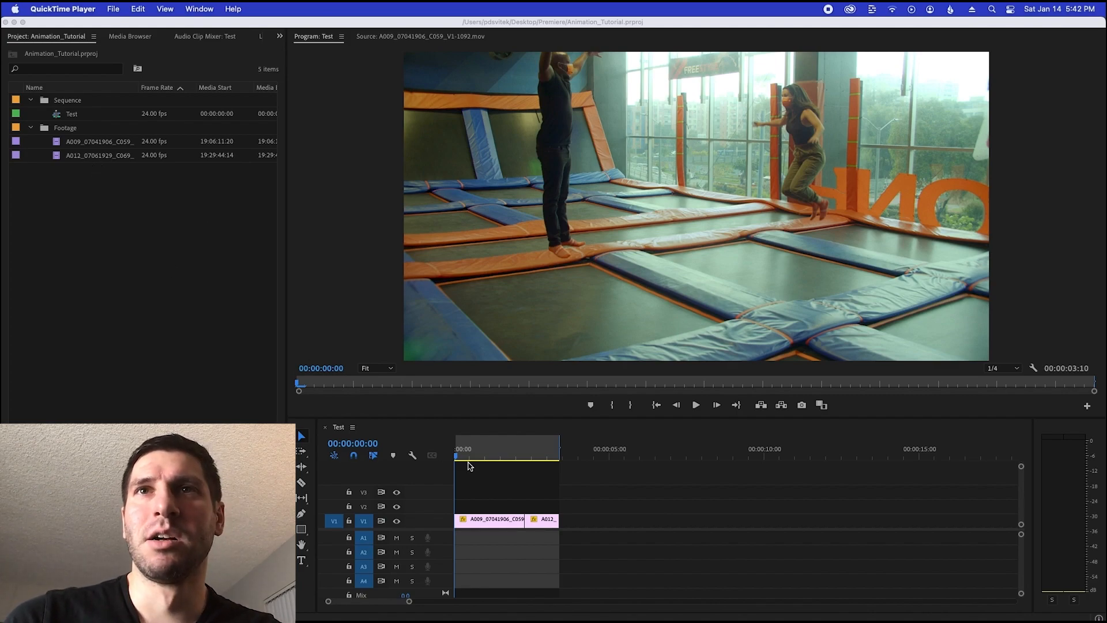
Scrub back and forth through the first clip of the Test sequence to examine the trampoline jumpers' motion
{"action": "left_click", "coordinate": [478, 466]}
{"action": "mouse_move", "coordinate": [467, 455]}
{"action": "left_mouse_down"}
{"action": "mouse_move", "coordinate": [563, 457]}
{"action": "mouse_move", "coordinate": [464, 470]}
{"action": "left_mouse_up"}
{"action": "mouse_move", "coordinate": [477, 464]}
{"action": "left_mouse_down"}
{"action": "mouse_move", "coordinate": [518, 459]}
{"action": "mouse_move", "coordinate": [475, 461]}
{"action": "left_mouse_up"}
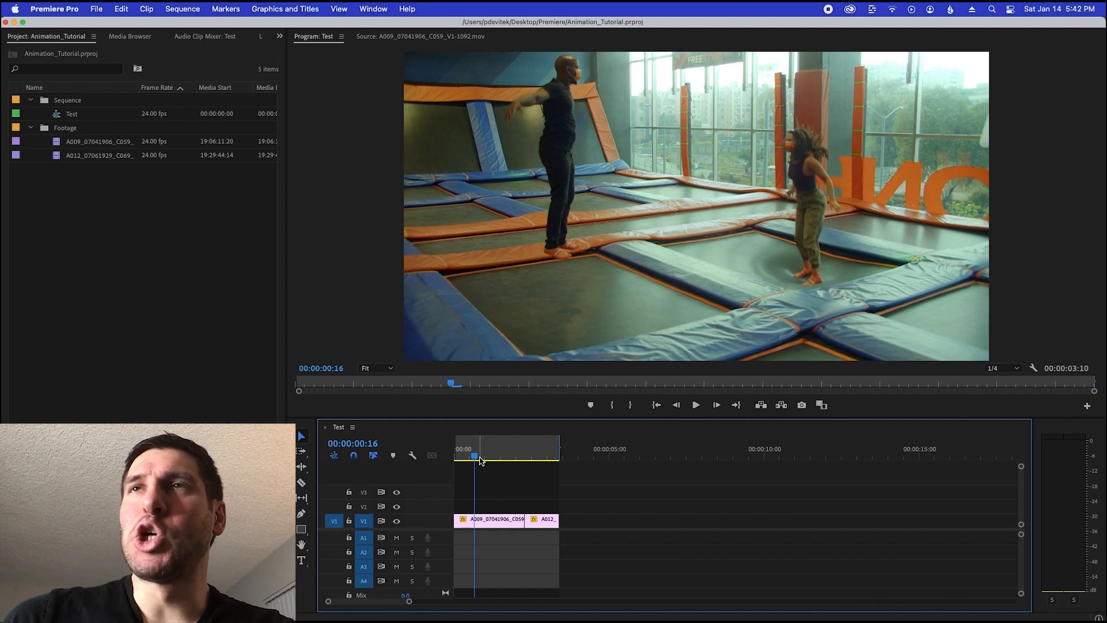
{"action": "left_click", "coordinate": [483, 457]}
{"action": "mouse_move", "coordinate": [483, 458]}
{"action": "left_mouse_down"}
{"action": "mouse_move", "coordinate": [516, 456]}
{"action": "mouse_move", "coordinate": [476, 460]}
{"action": "left_mouse_up"}
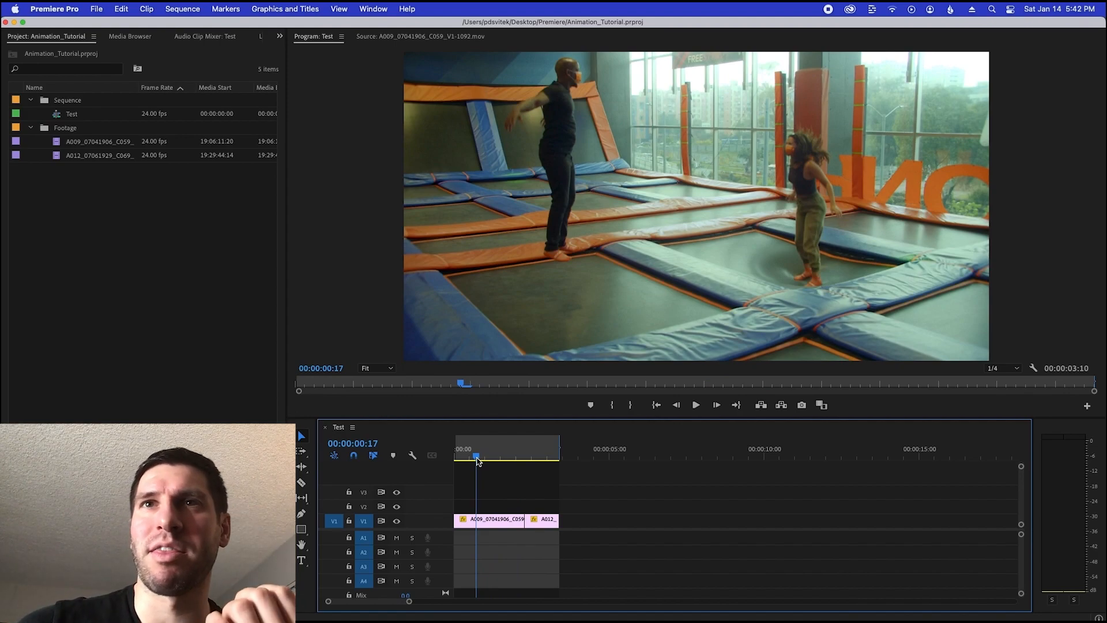
{"action": "left_click", "coordinate": [481, 460]}
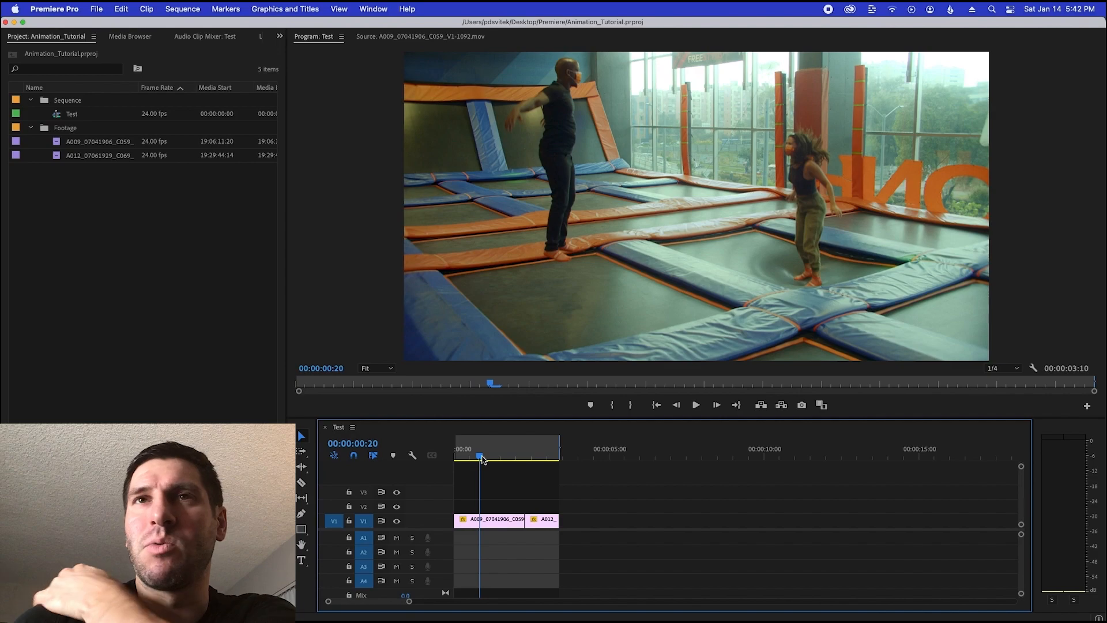
{"action": "mouse_move", "coordinate": [482, 459]}
{"action": "left_mouse_down"}
{"action": "mouse_move", "coordinate": [511, 458]}
{"action": "mouse_move", "coordinate": [467, 471]}
{"action": "left_mouse_up"}
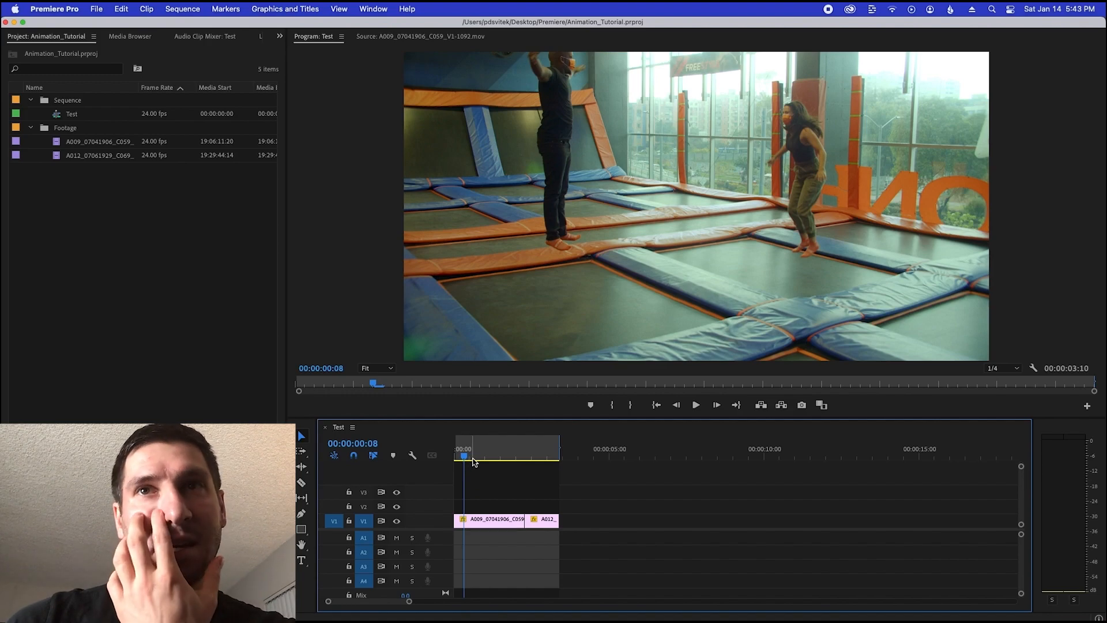
{"action": "left_click_drag", "start_coordinate": [465, 455], "coordinate": [503, 452]}
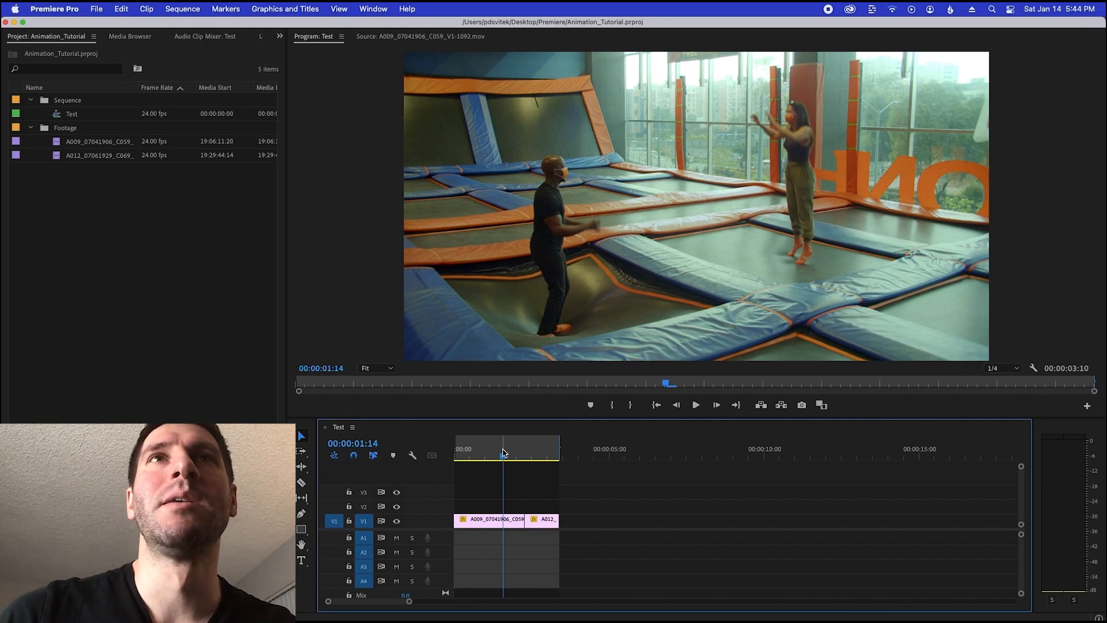
{"action": "left_click", "coordinate": [491, 456]}
{"action": "mouse_move", "coordinate": [491, 458]}
{"action": "left_mouse_down"}
{"action": "mouse_move", "coordinate": [543, 459]}
{"action": "mouse_move", "coordinate": [511, 461]}
{"action": "left_mouse_up"}
Open the export settings for the Test sequence and set the output to a new Test01 folder inside Exports/TIFF_Sequences
{"action": "key", "text": "super+m"}
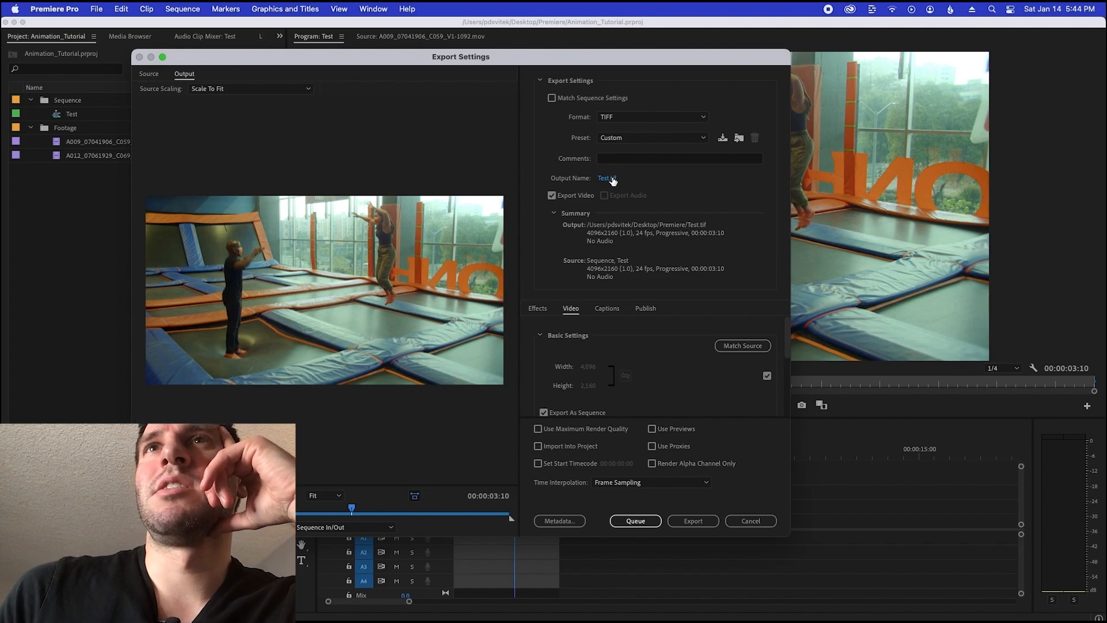
{"action": "left_click", "coordinate": [612, 181]}
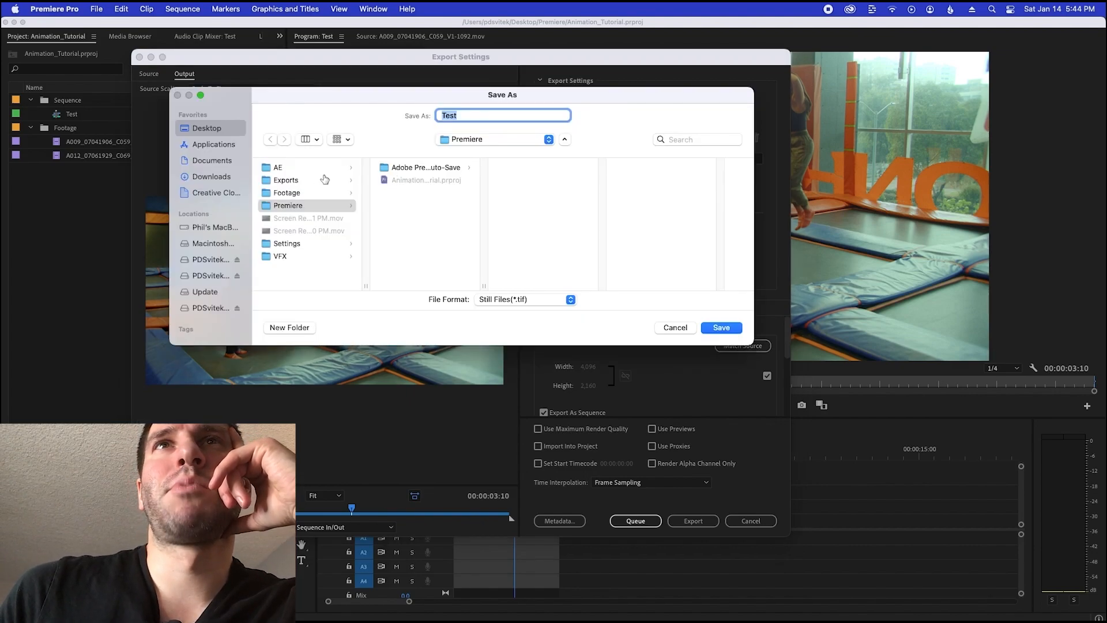
{"action": "left_click", "coordinate": [308, 181]}
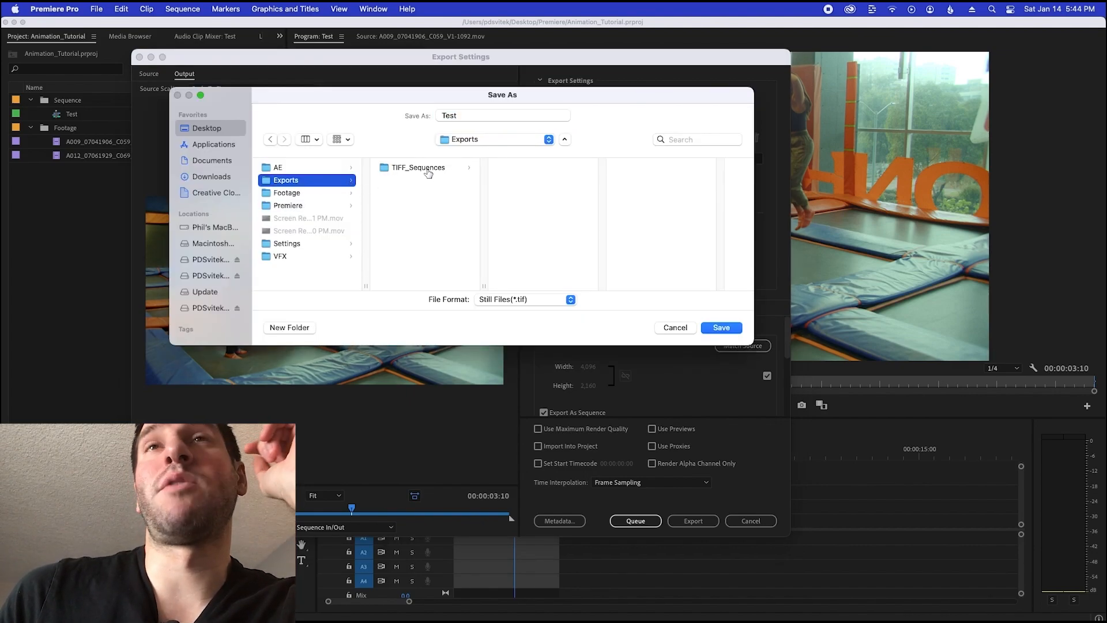
{"action": "left_click", "coordinate": [427, 172]}
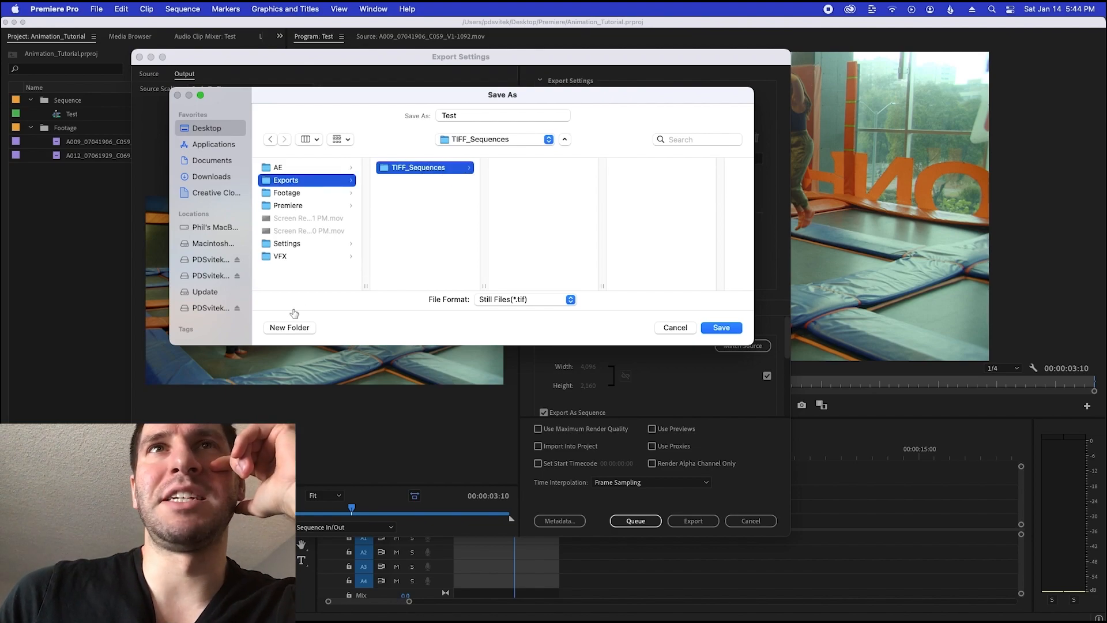
{"action": "left_click", "coordinate": [289, 328]}
{"action": "type", "text": "T"}
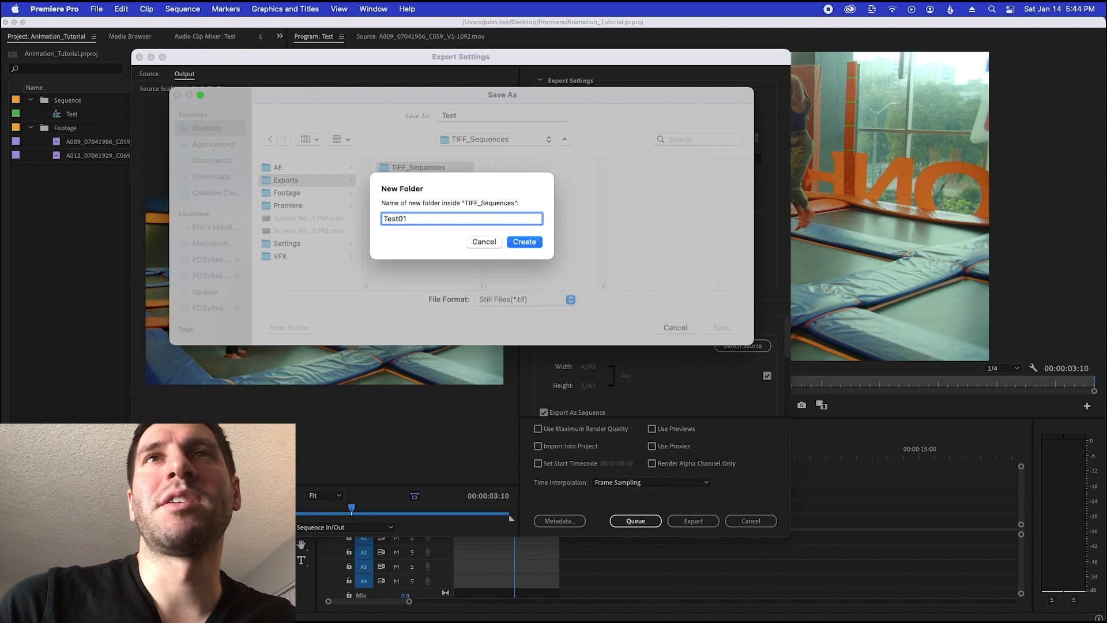
{"action": "type", "text": "est01"}
{"action": "key", "text": "Return"}
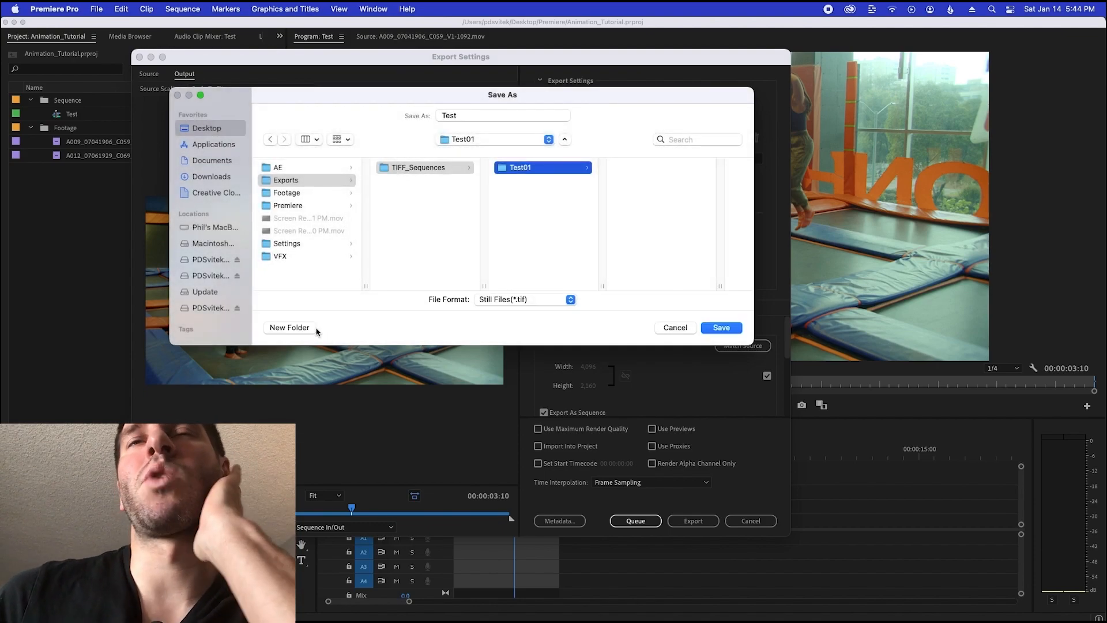
{"action": "left_click", "coordinate": [727, 328]}
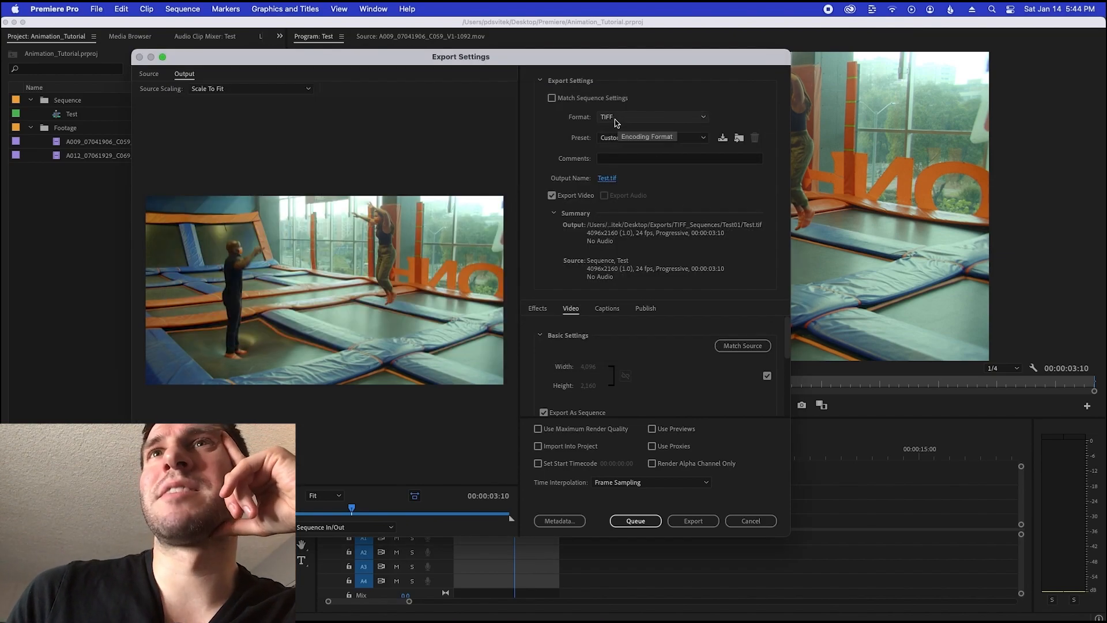
Choose the TIFF format with a depth of 8 Bit Integer Components and export the sequence
{"action": "left_click", "coordinate": [616, 118]}
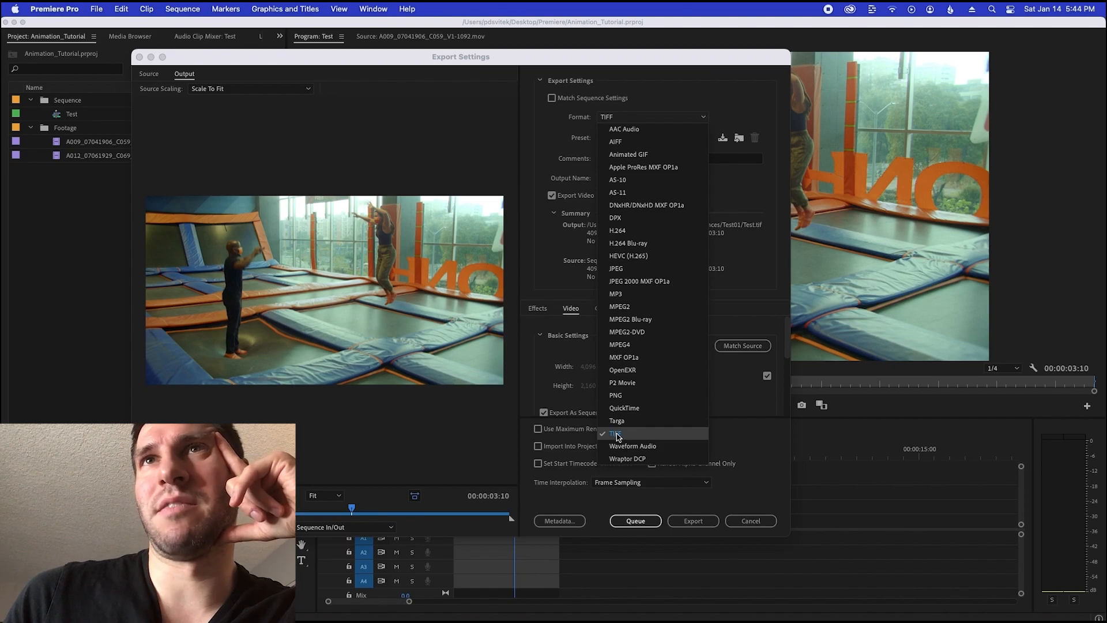
{"action": "left_click", "coordinate": [616, 437]}
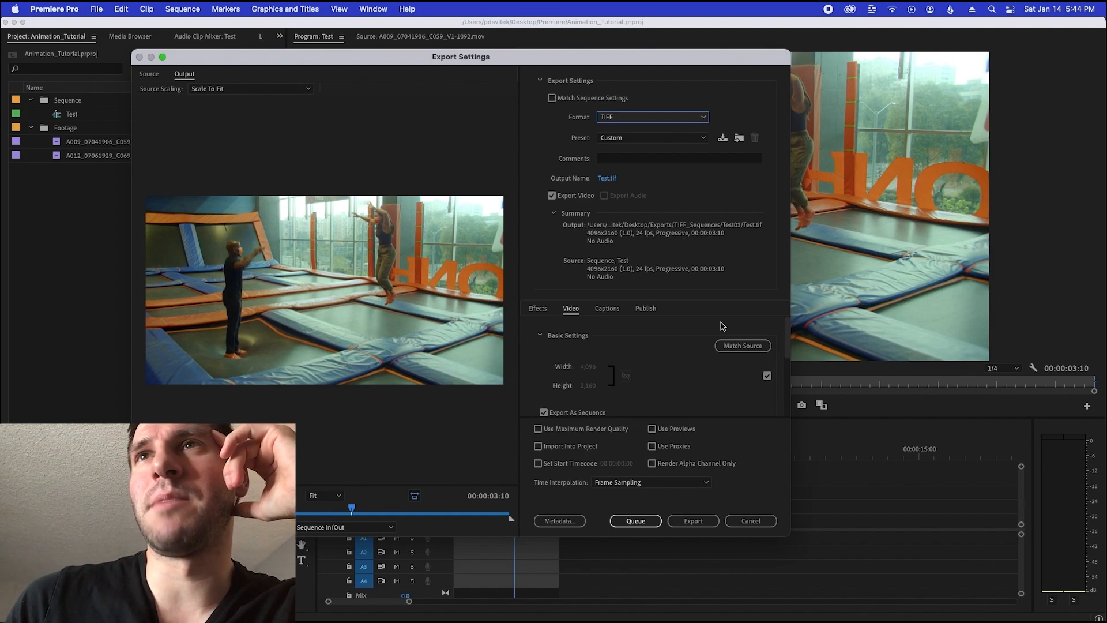
{"action": "left_click_drag", "start_coordinate": [786, 332], "coordinate": [781, 388]}
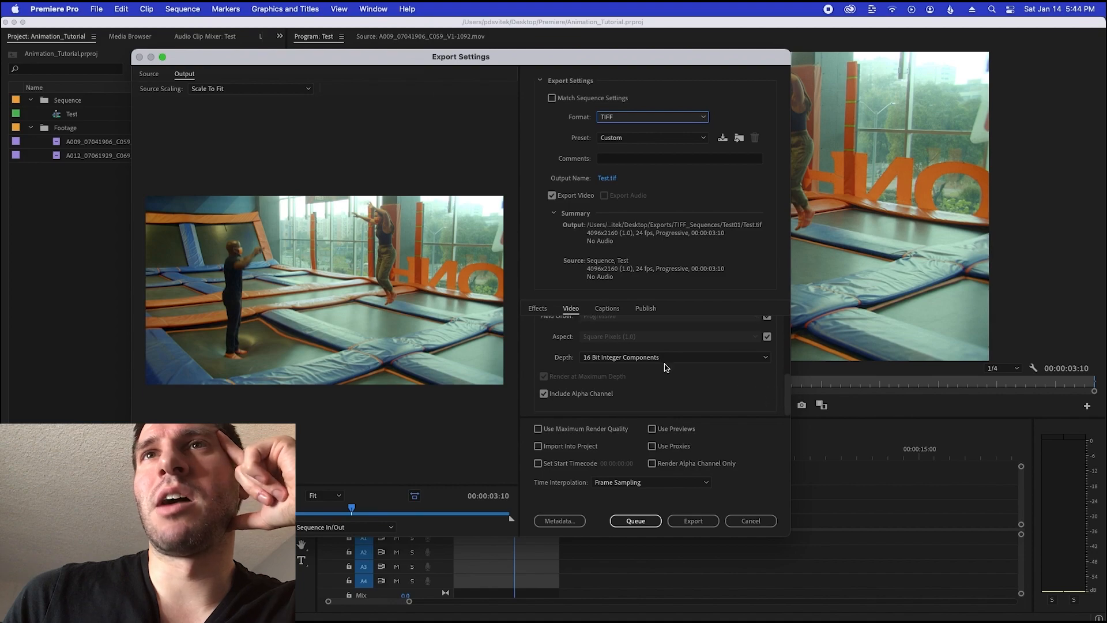
{"action": "left_click", "coordinate": [596, 358]}
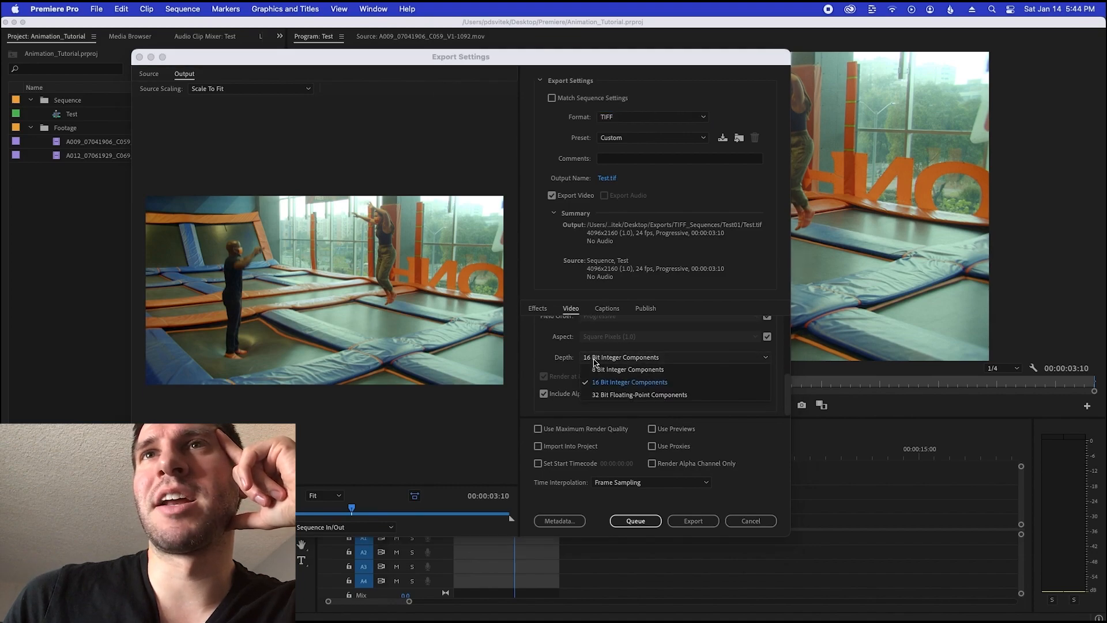
{"action": "left_click", "coordinate": [601, 370]}
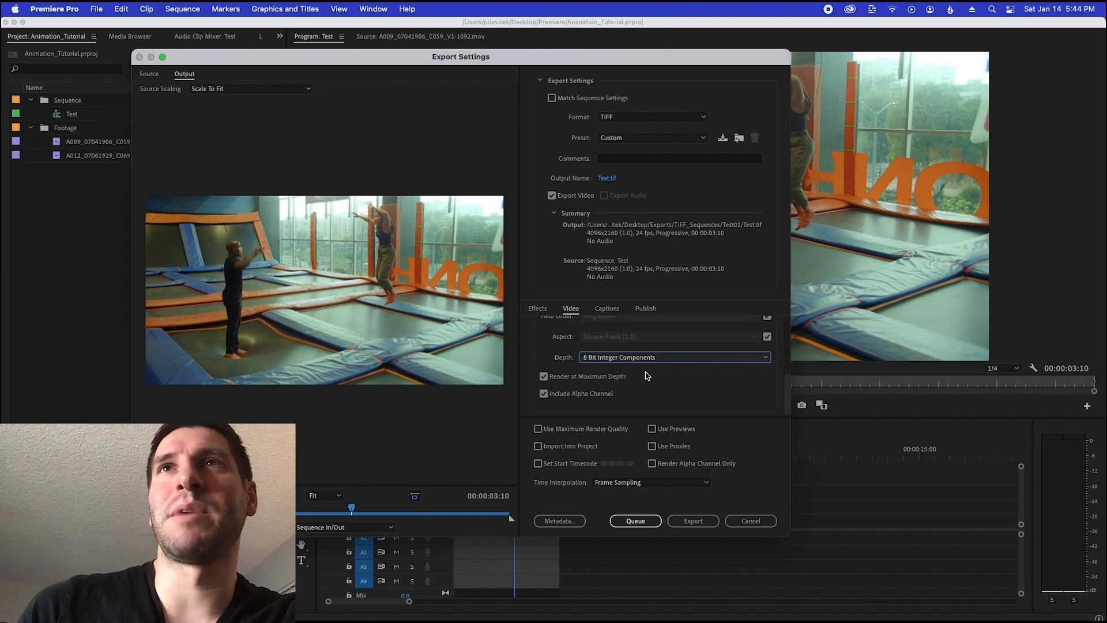
{"action": "left_click", "coordinate": [682, 522]}
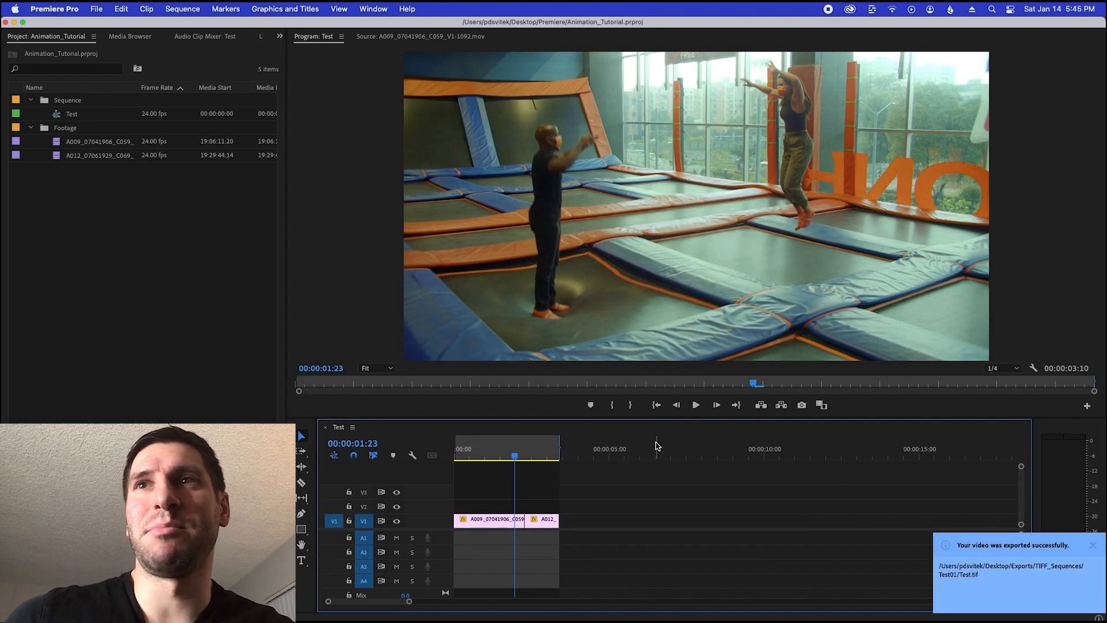
Switch to Finder and open the Test01 folder inside Exports/TIFF_Sequences
{"action": "key", "text": "super+Tab"}
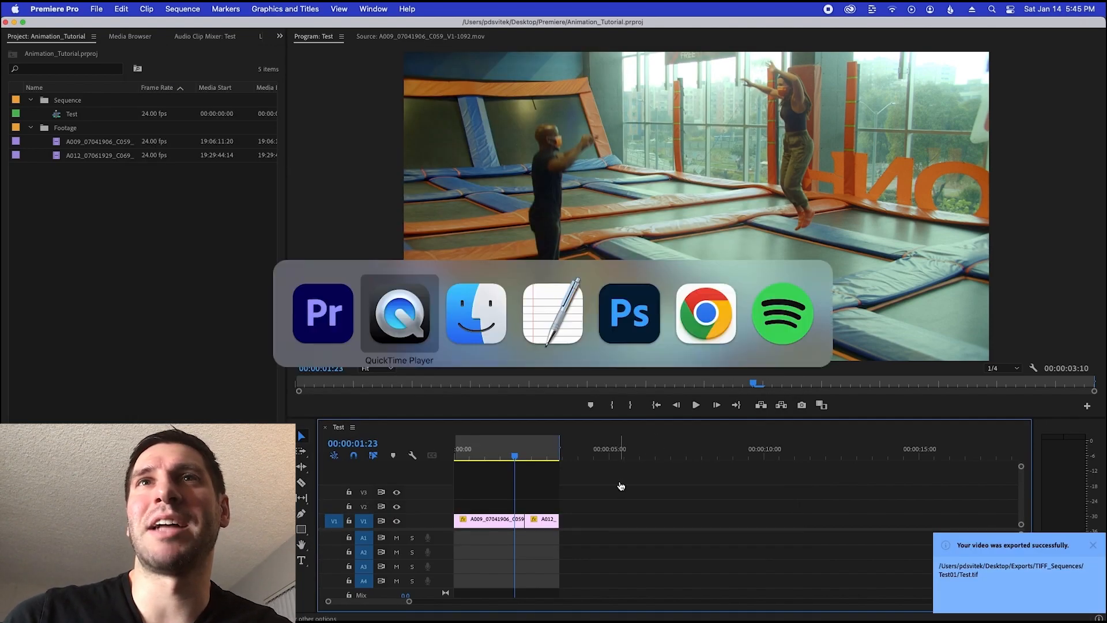
{"action": "key", "text": "super+Tab"}
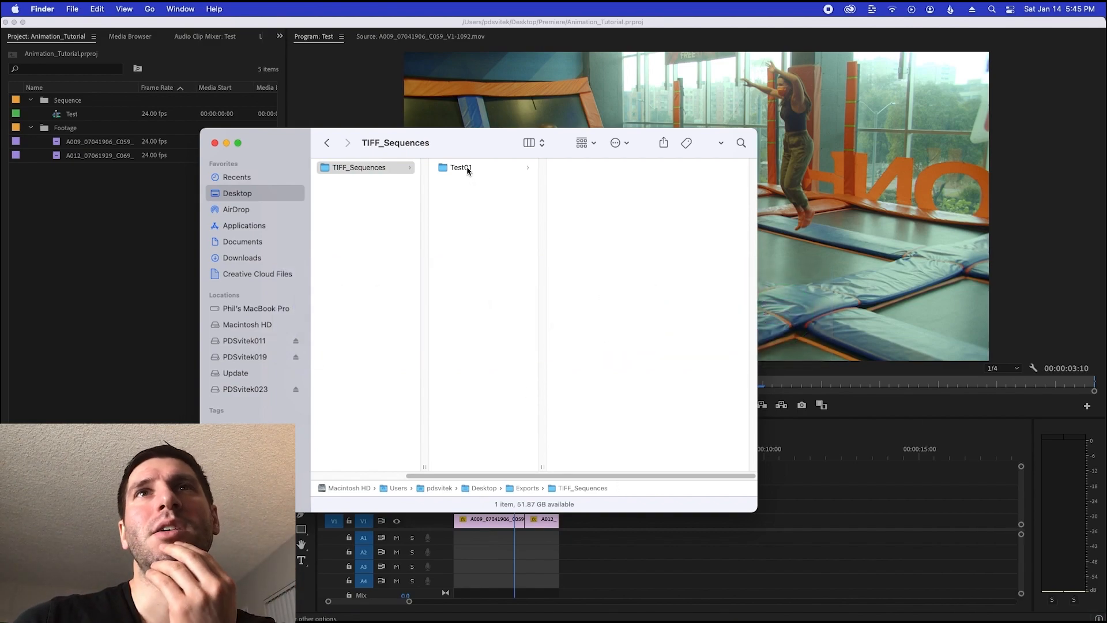
{"action": "left_click_drag", "start_coordinate": [446, 475], "coordinate": [343, 465]}
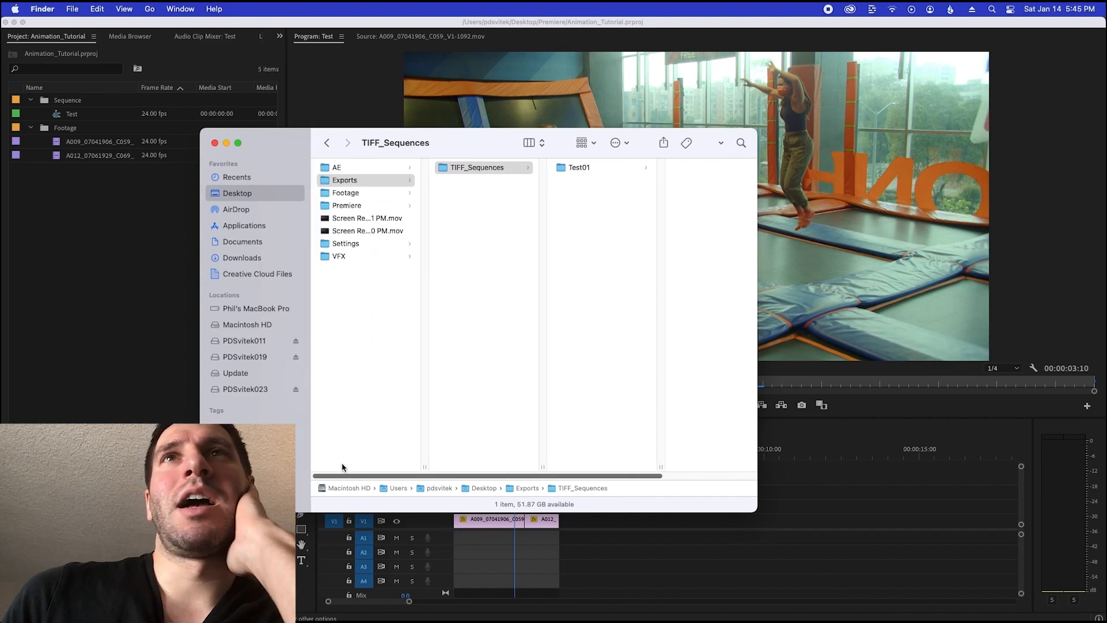
{"action": "left_click", "coordinate": [582, 170]}
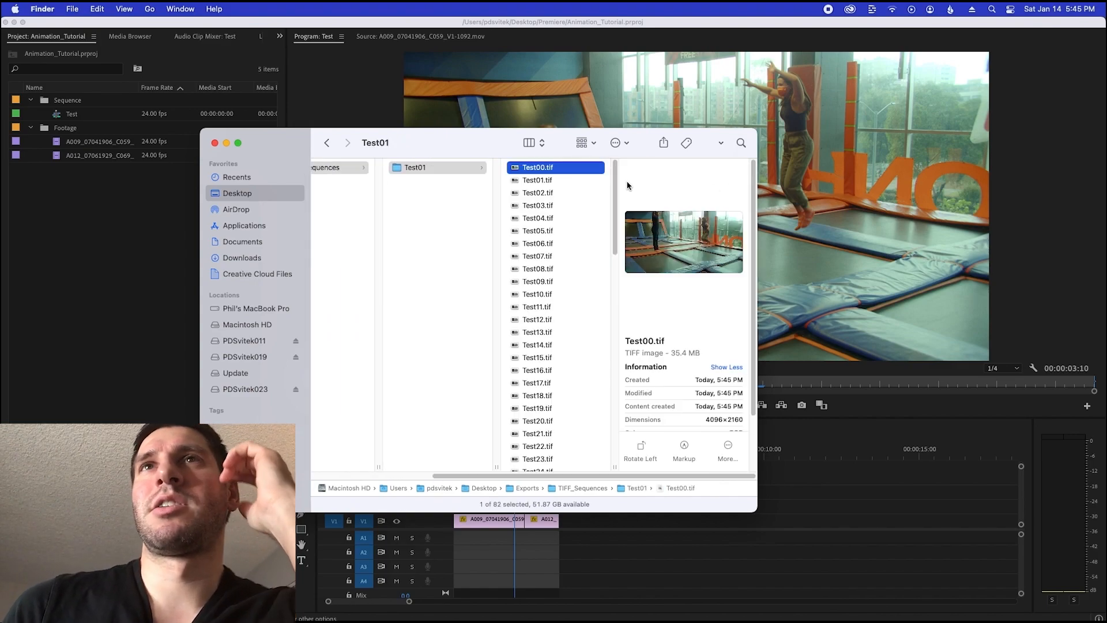
Browse the exported TIFF frames in the Test01 folder from the first file to the last
{"action": "key", "text": "Down"}
{"action": "key", "text": "Down"}
{"action": "key", "text": "Down"}
{"action": "key", "text": "Down"}
{"action": "key", "text": "Down"}
{"action": "key", "text": "Down"}
{"action": "key", "text": "Down"}
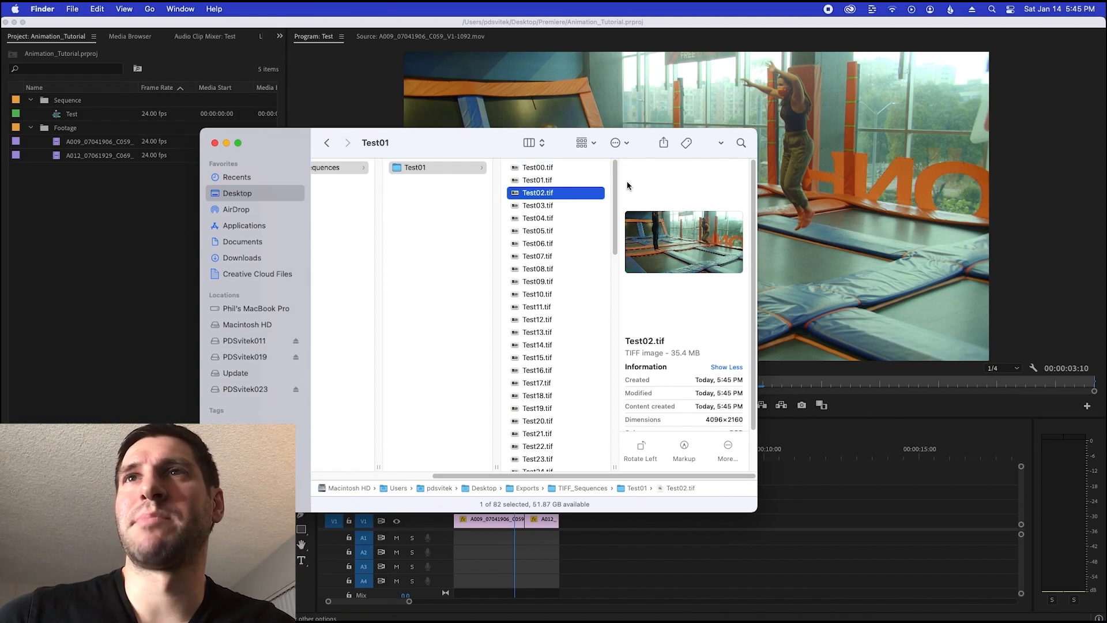
{"action": "key", "text": "Down"}
{"action": "key", "text": "Down"}
{"action": "key", "text": "Down"}
{"action": "key", "text": "Down"}
{"action": "key", "text": "Down"}
{"action": "key", "text": "Down"}
{"action": "key", "text": "Down"}
{"action": "key", "text": "Down"}
{"action": "key", "text": "Down"}
{"action": "key", "text": "Down"}
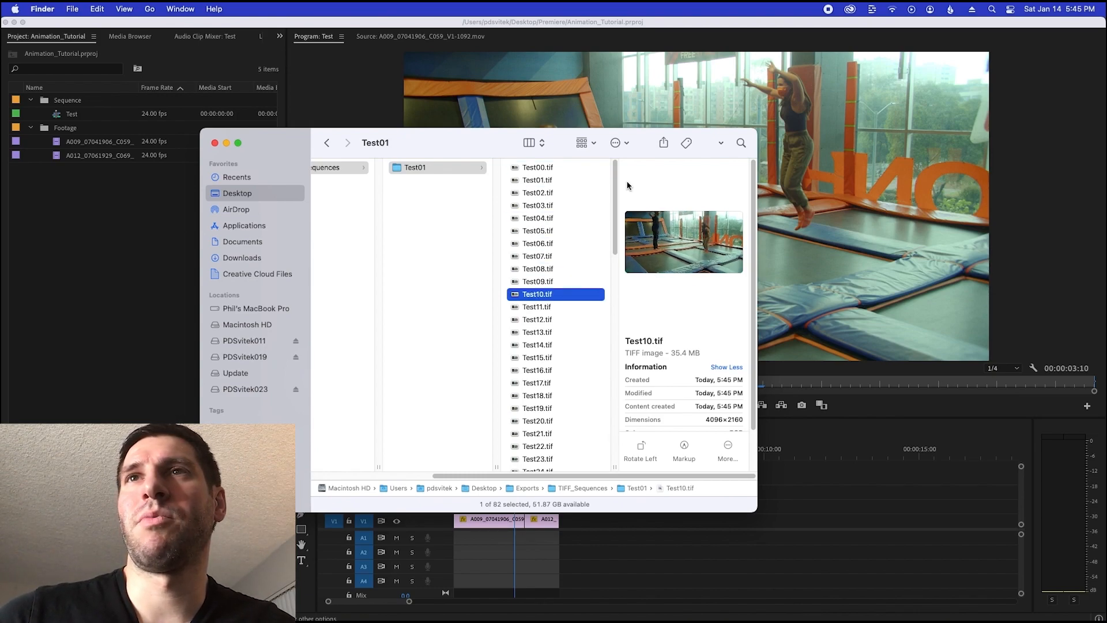
{"action": "key", "text": "Down"}
{"action": "key", "text": "Down"}
{"action": "key", "text": "Down"}
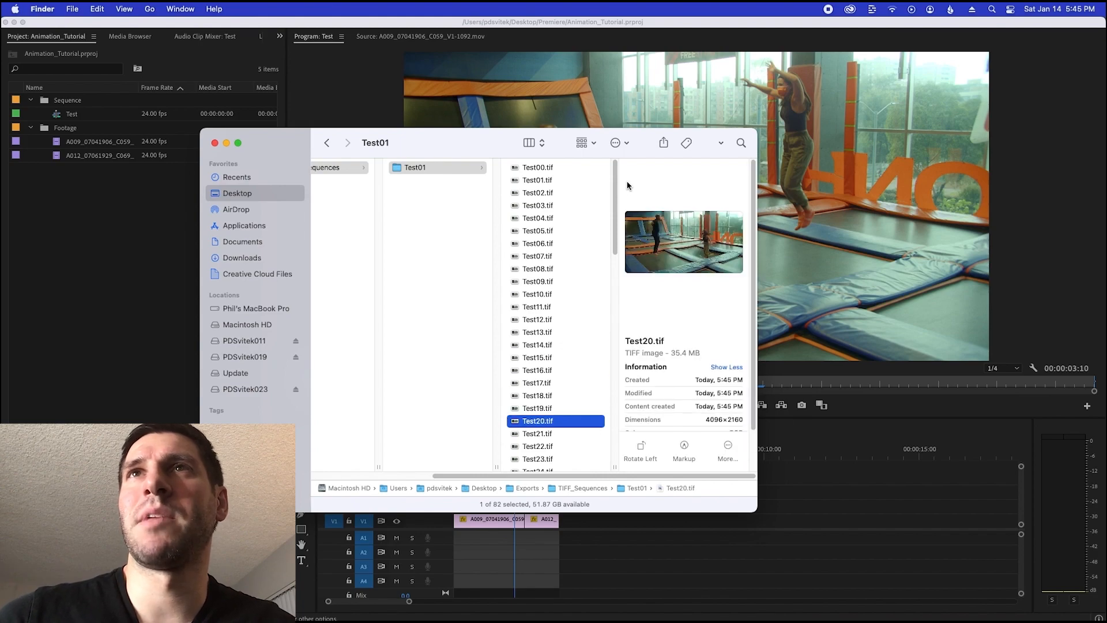
{"action": "scroll", "coordinate": [592, 442], "scroll_direction": "down", "scroll_amount": 10}
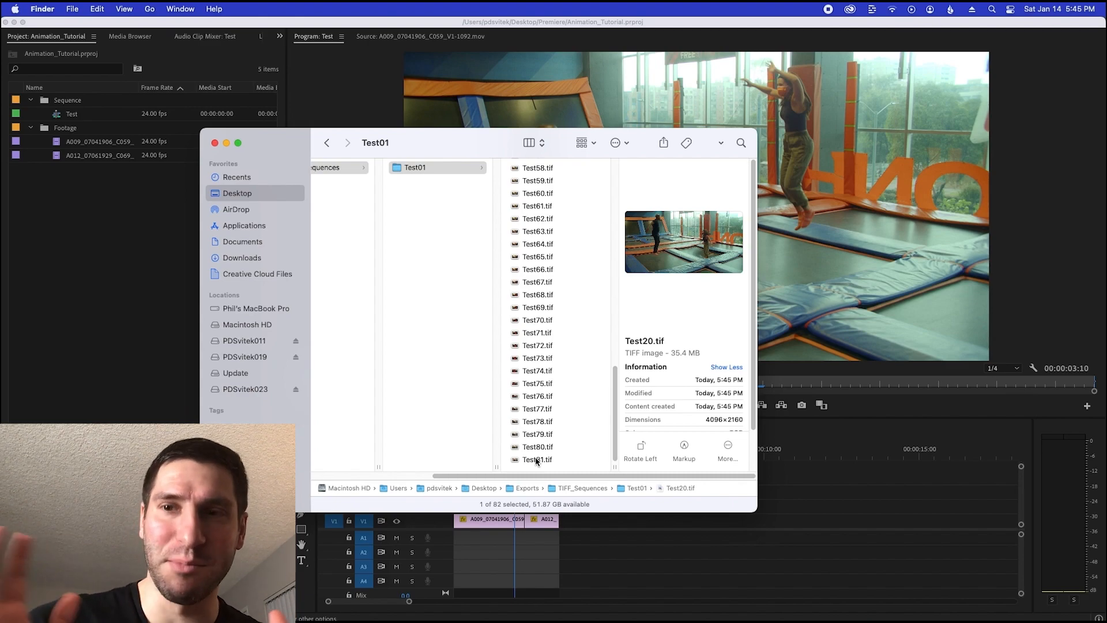
Make two copies of the Test01 folder inside TIFF_Sequences
{"action": "left_click", "coordinate": [410, 285]}
{"action": "left_click", "coordinate": [464, 170]}
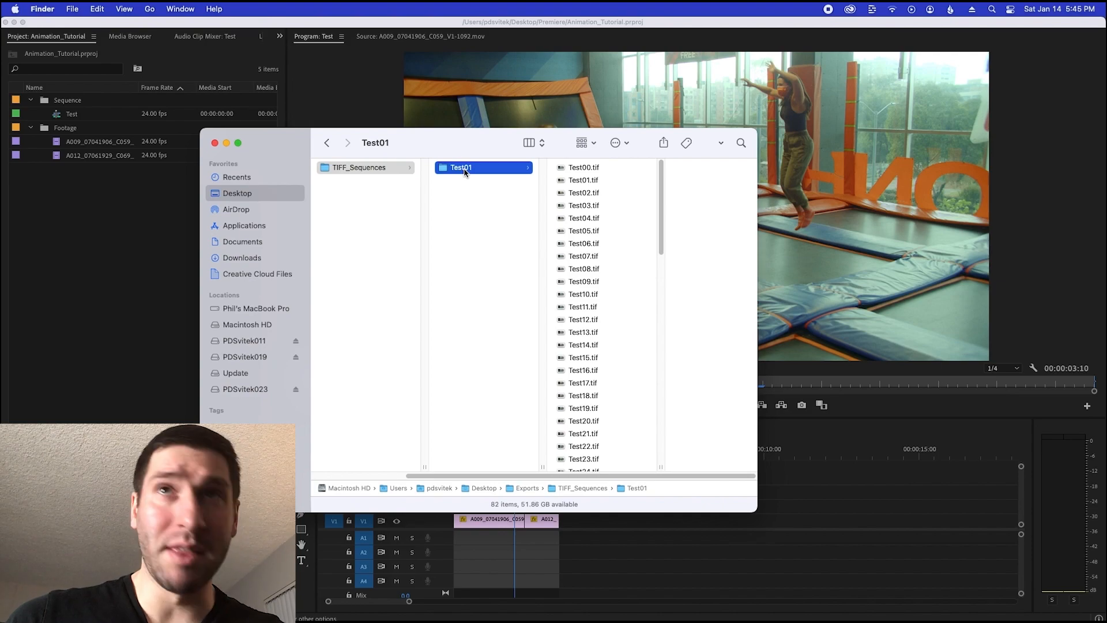
{"action": "key", "text": "super+c"}
{"action": "key", "text": "Left"}
{"action": "key", "text": "super+v"}
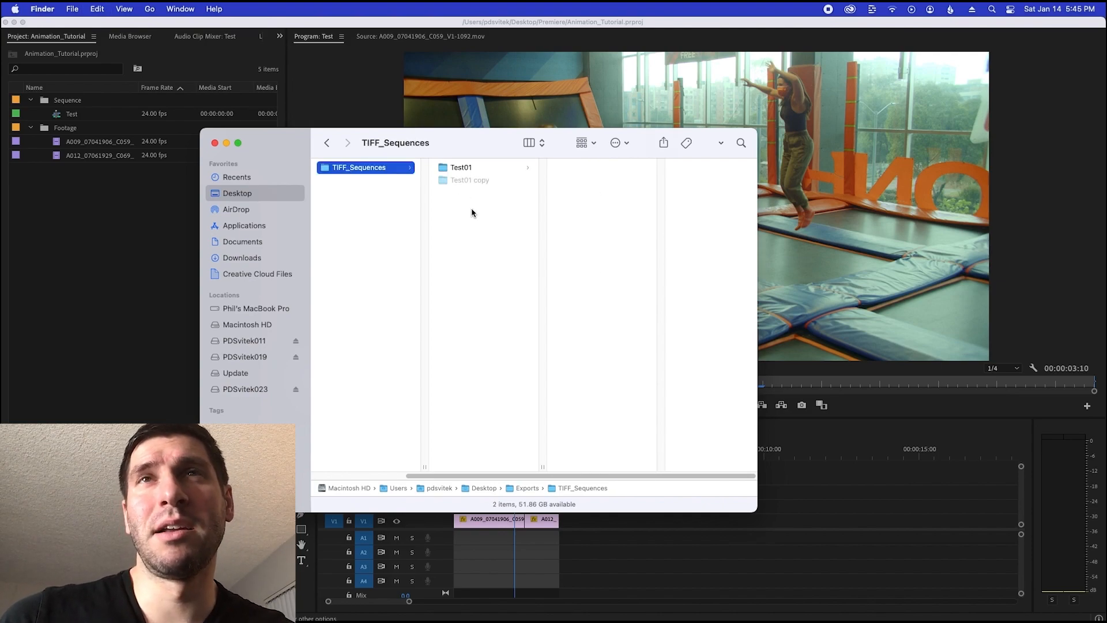
{"action": "key", "text": "Left"}
{"action": "key", "text": "super+v"}
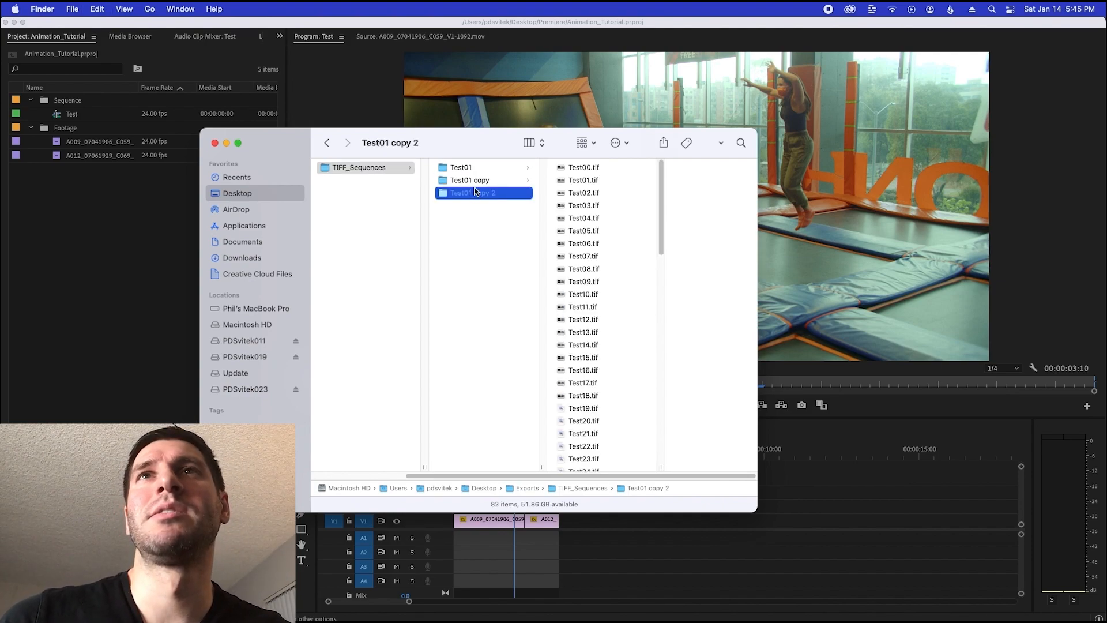
{"action": "left_click", "coordinate": [473, 179]}
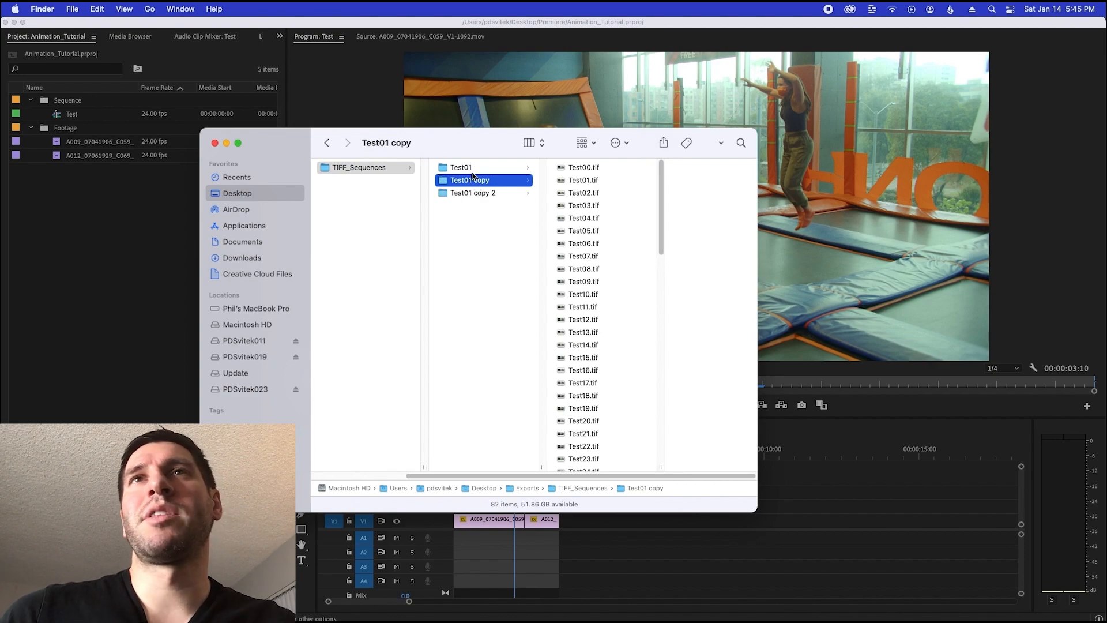
{"action": "left_click", "coordinate": [470, 168]}
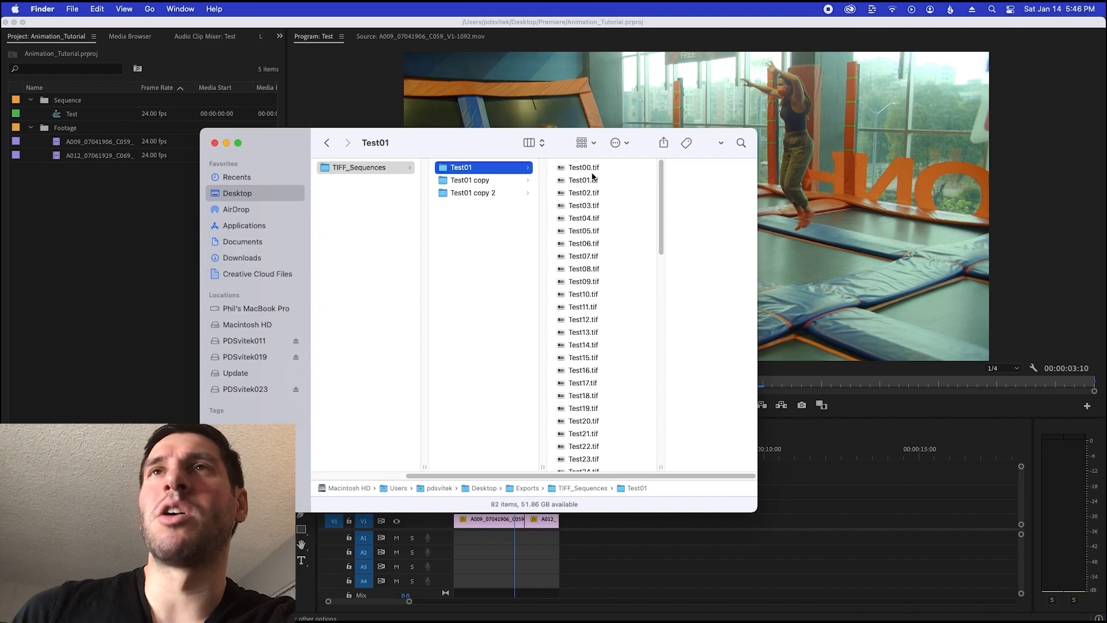
{"action": "left_click_drag", "start_coordinate": [660, 199], "coordinate": [575, 207]}
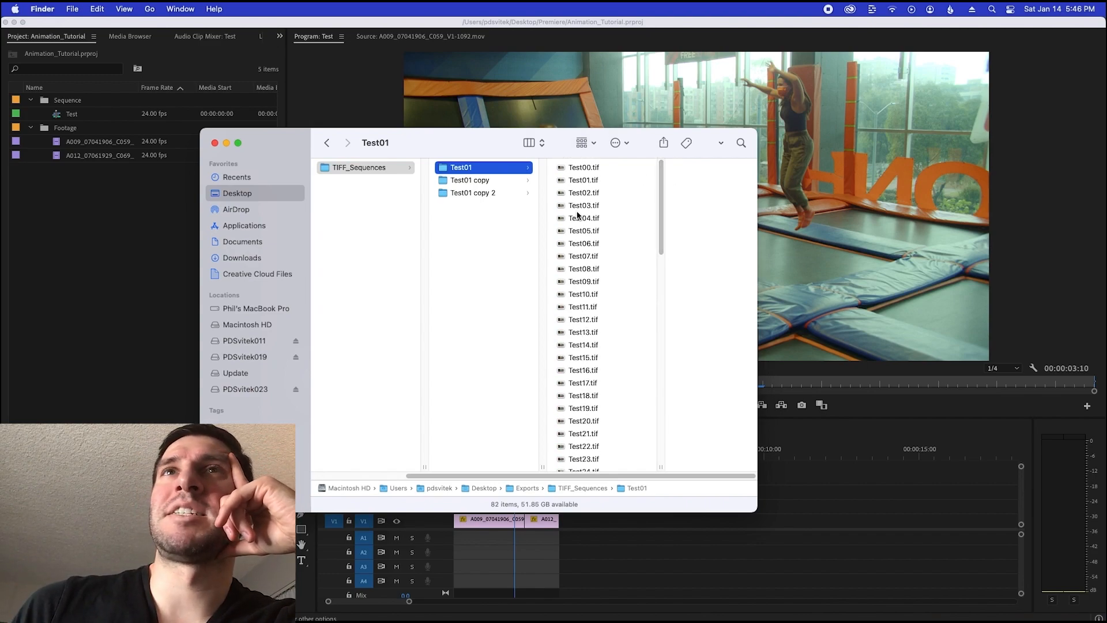
{"action": "left_click", "coordinate": [481, 181]}
{"action": "left_click", "coordinate": [468, 168]}
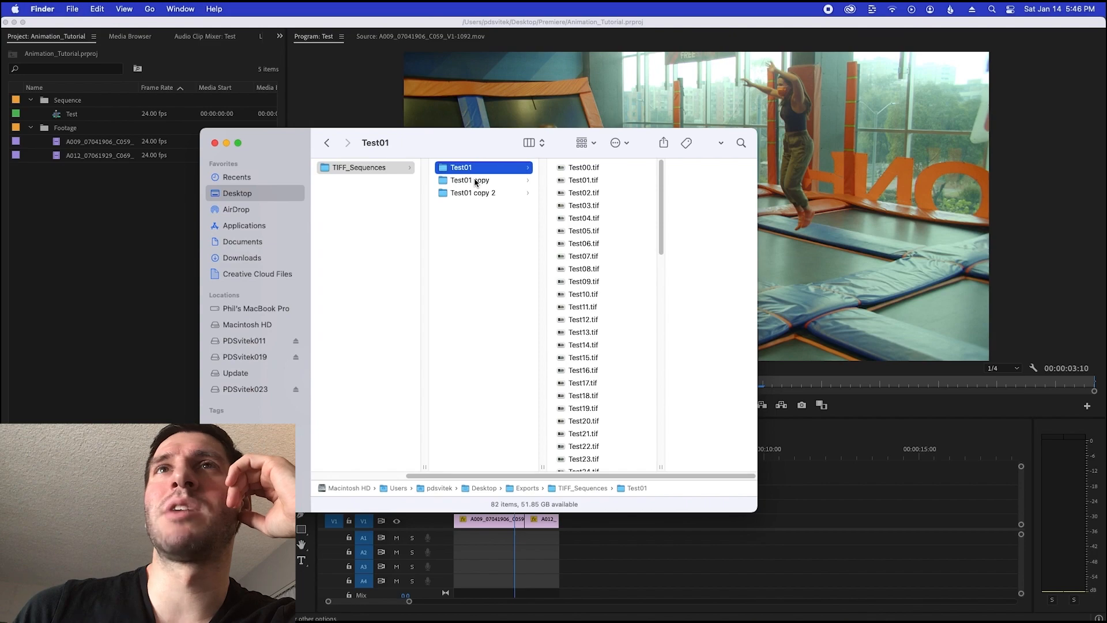
Rename the Test01 copy folder as Test01-Oil
{"action": "left_click", "coordinate": [474, 183]}
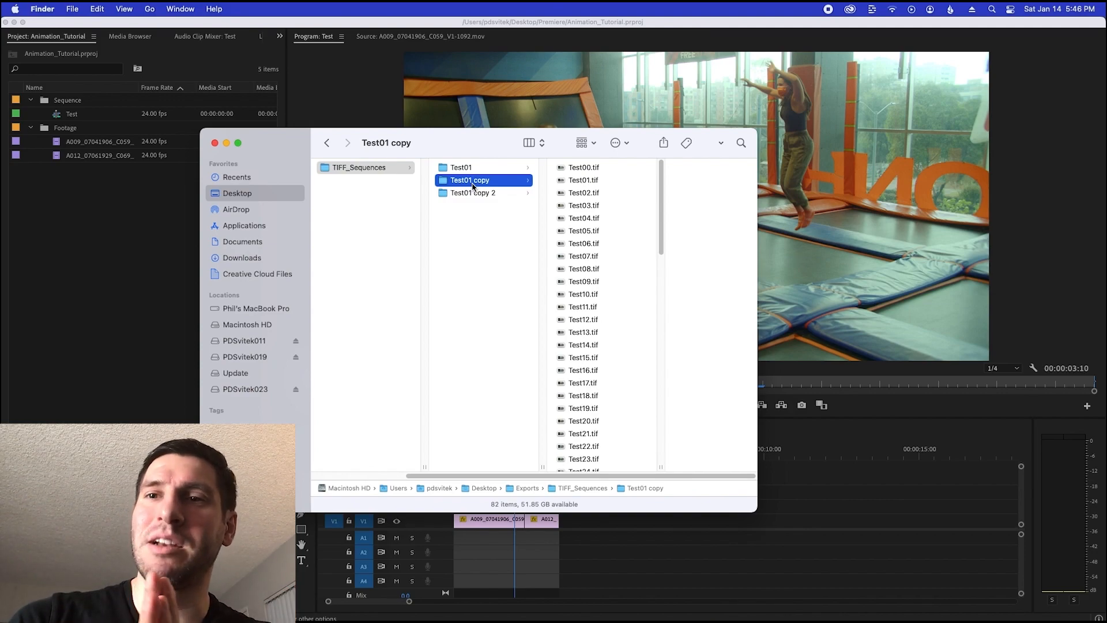
{"action": "right_click", "coordinate": [472, 184]}
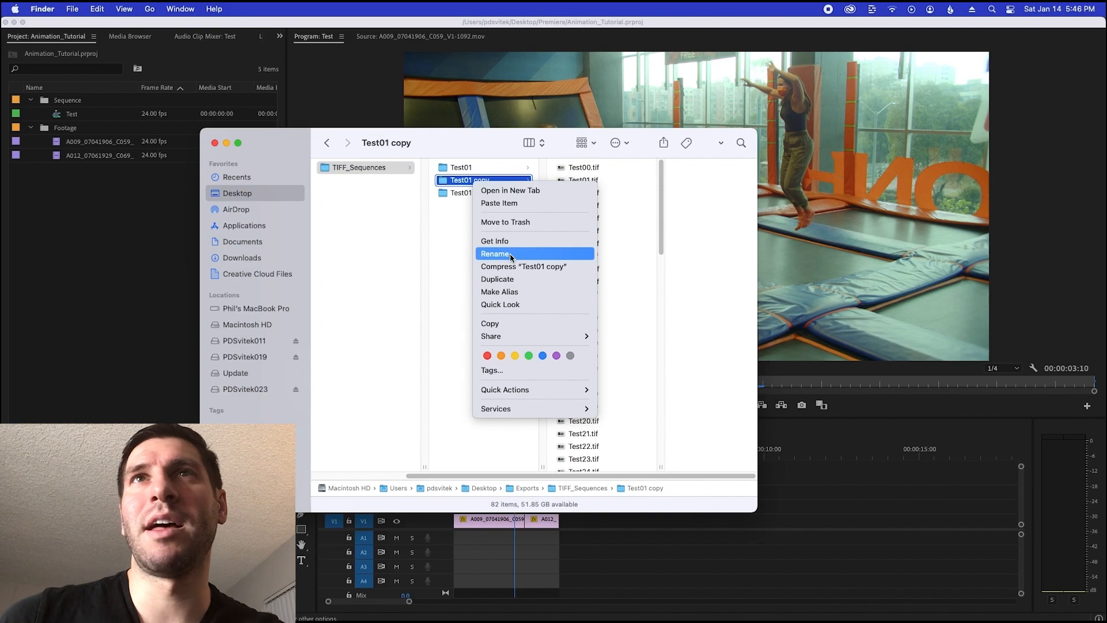
{"action": "left_click", "coordinate": [510, 256]}
{"action": "key", "text": "Right"}
{"action": "key", "text": "BackSpace"}
{"action": "key", "text": "BackSpace"}
{"action": "key", "text": "BackSpace"}
{"action": "key", "text": "BackSpace"}
{"action": "key", "text": "BackSpace"}
{"action": "type", "text": "-Oil"}
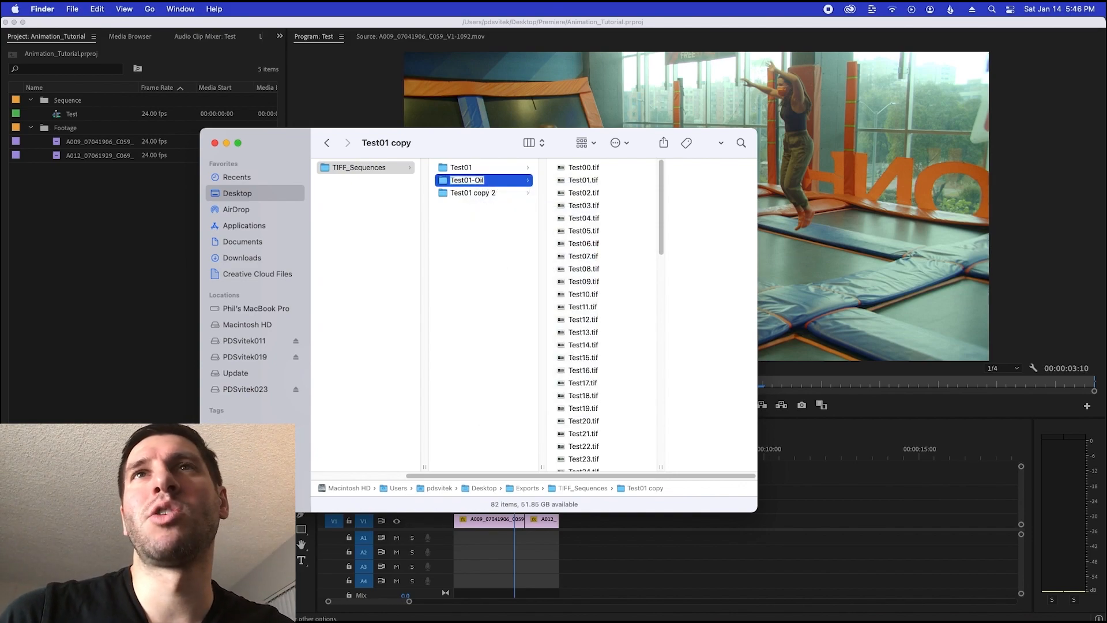
{"action": "key", "text": "Return"}
Rename the Test01 copy 2 folder as Test01-Cartoon
{"action": "left_click", "coordinate": [470, 180]}
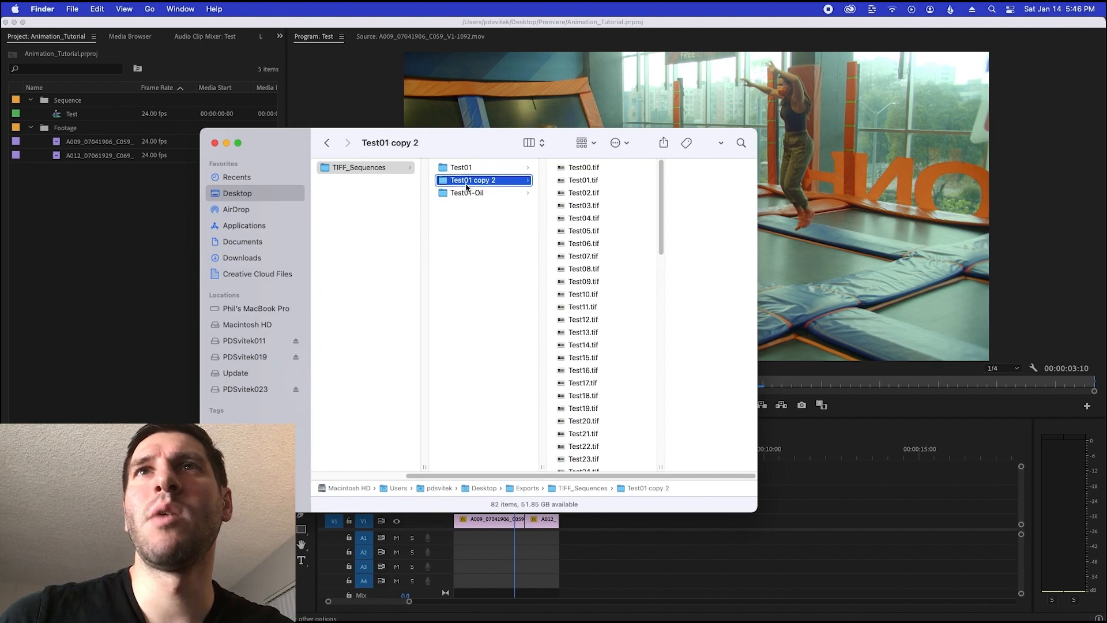
{"action": "right_click", "coordinate": [468, 182]}
{"action": "left_click", "coordinate": [492, 254]}
{"action": "key", "text": "Right"}
{"action": "key", "text": "BackSpace"}
{"action": "key", "text": "BackSpace"}
{"action": "key", "text": "BackSpace"}
{"action": "key", "text": "BackSpace"}
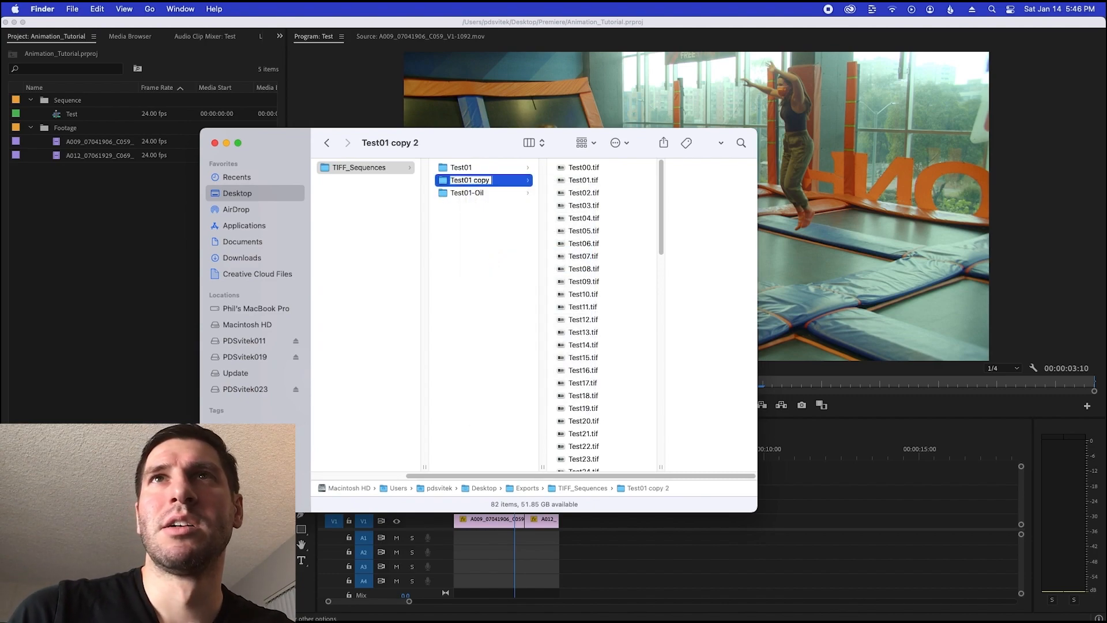
{"action": "key", "text": "BackSpace"}
{"action": "key", "text": "BackSpace"}
{"action": "key", "text": "BackSpace"}
{"action": "type", "text": "-Carto"}
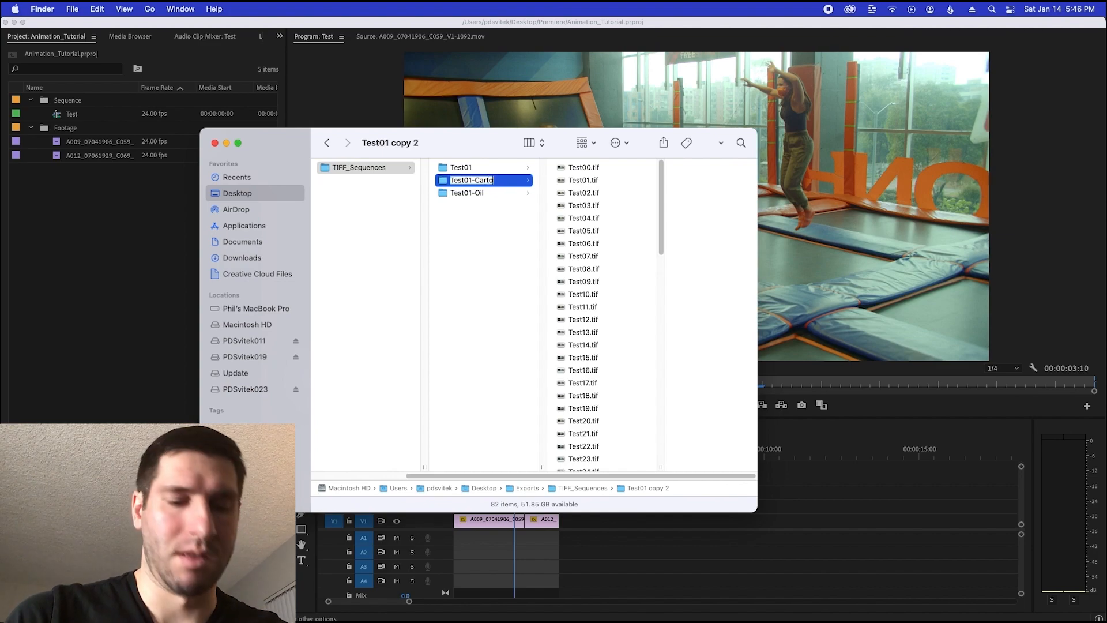
{"action": "type", "text": "on"}
{"action": "key", "text": "Return"}
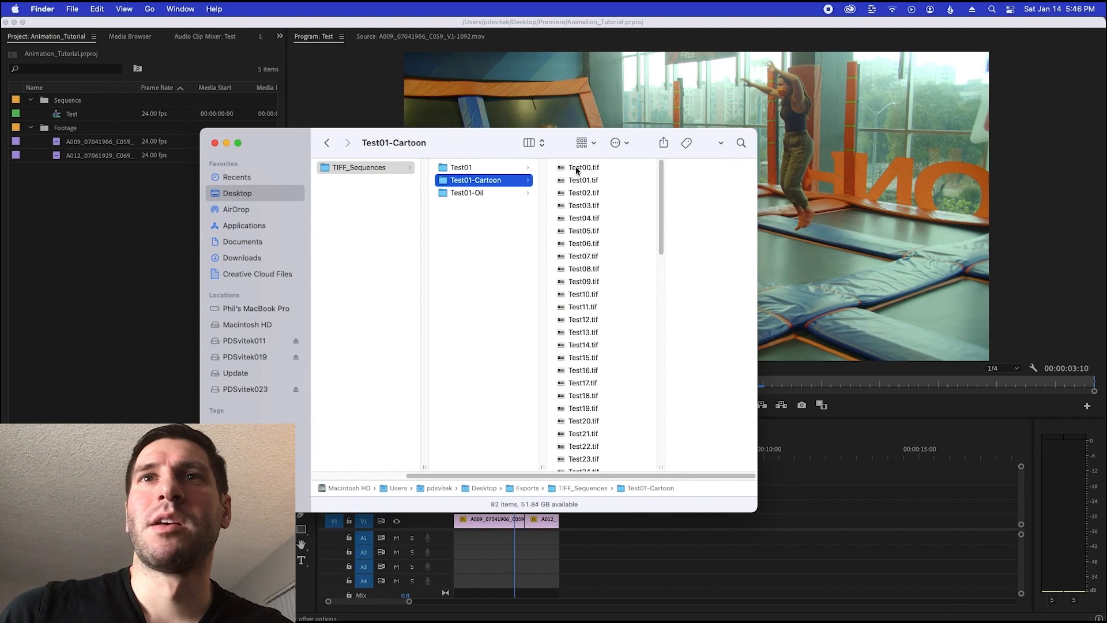
Switch to Photoshop and close the open Test00.tif document without saving its changes
{"action": "key", "text": "super+Tab"}
{"action": "key", "text": "super+Tab"}
{"action": "key", "text": "super+Tab"}
{"action": "key", "text": "super+Tab"}
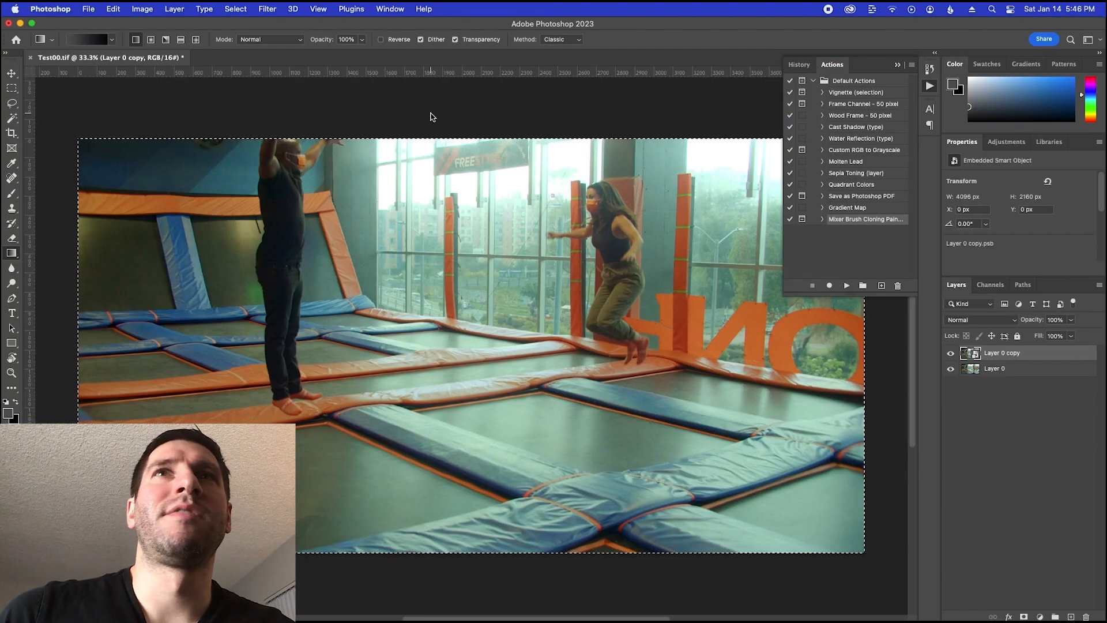
{"action": "left_click", "coordinate": [186, 134]}
{"action": "left_click", "coordinate": [588, 247]}
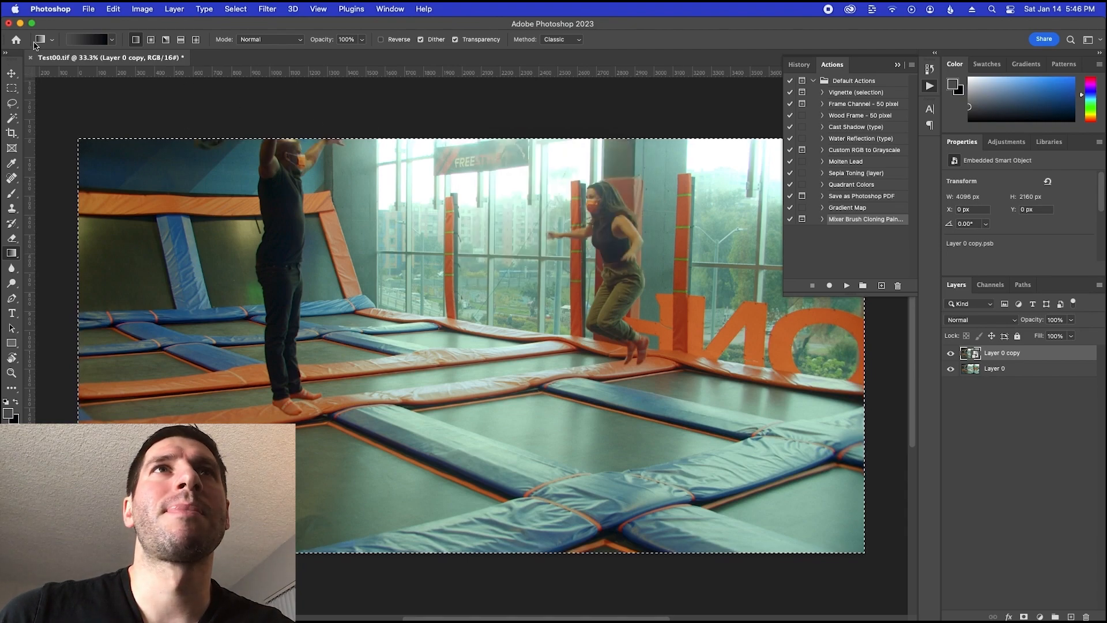
{"action": "left_click", "coordinate": [30, 57]}
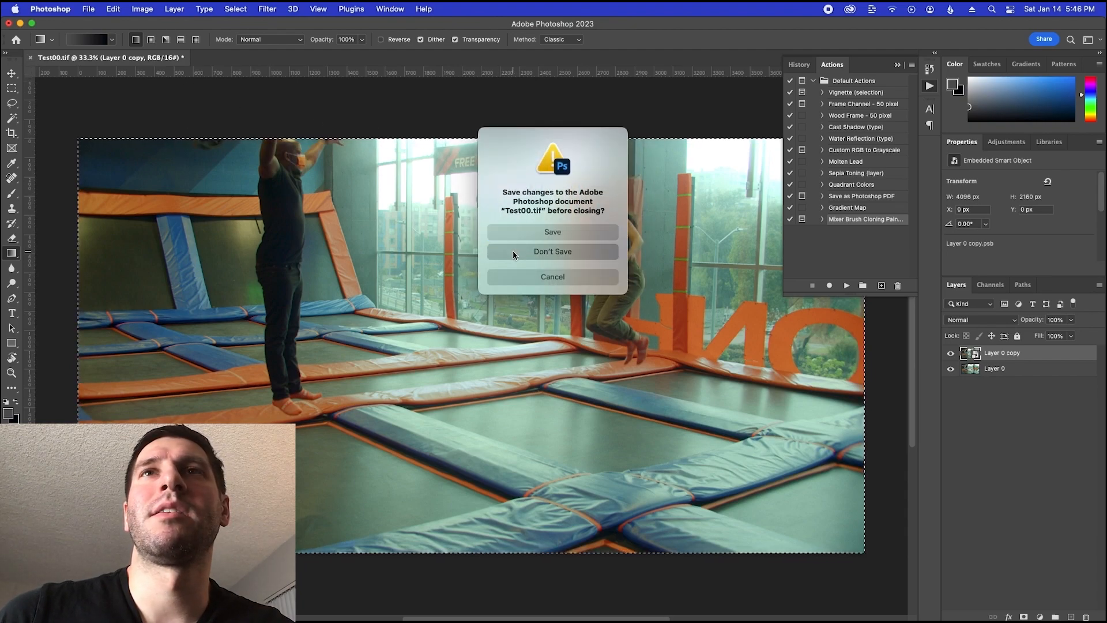
{"action": "left_click", "coordinate": [513, 255]}
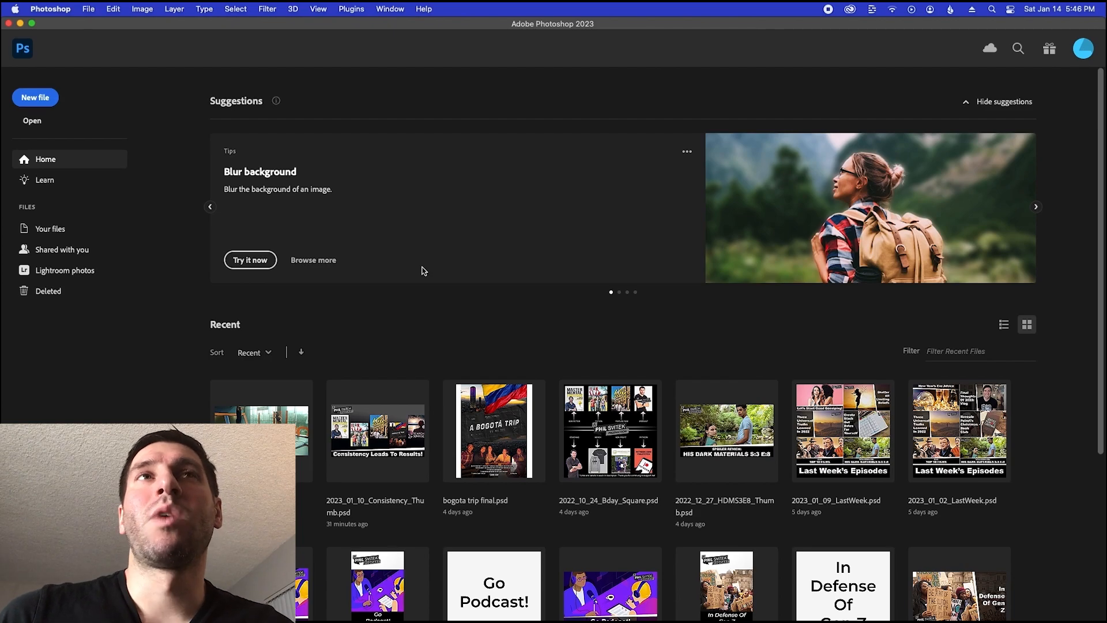
Switch to Finder and copy Test00.tif from the Test01-Cartoon folder into the parent TIFF_Sequences folder
{"action": "key", "text": "super+Tab"}
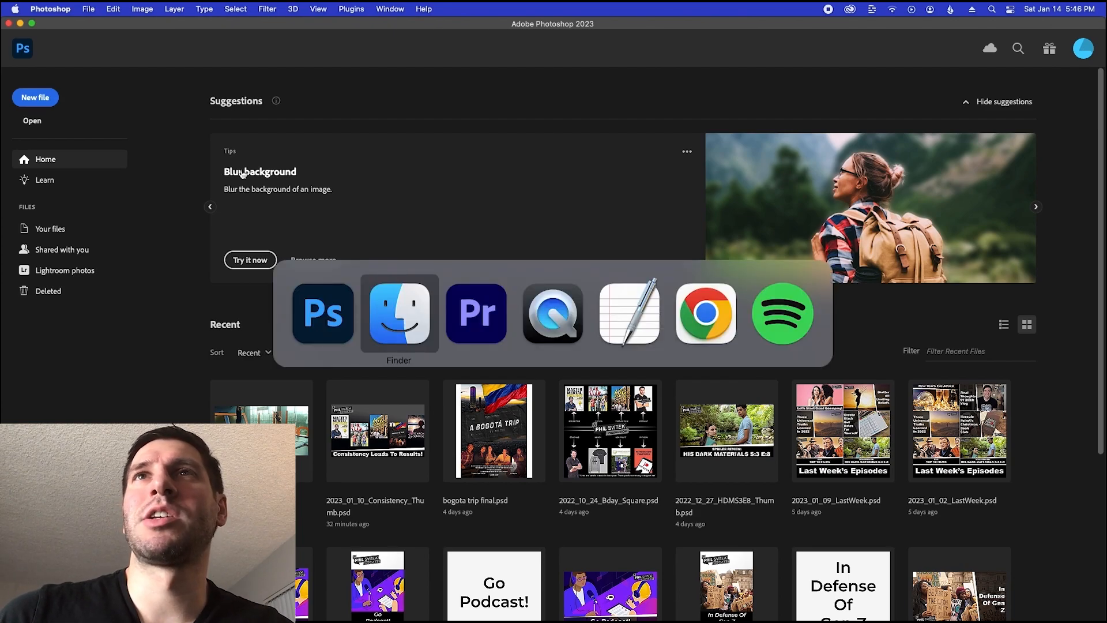
{"action": "left_click", "coordinate": [577, 168]}
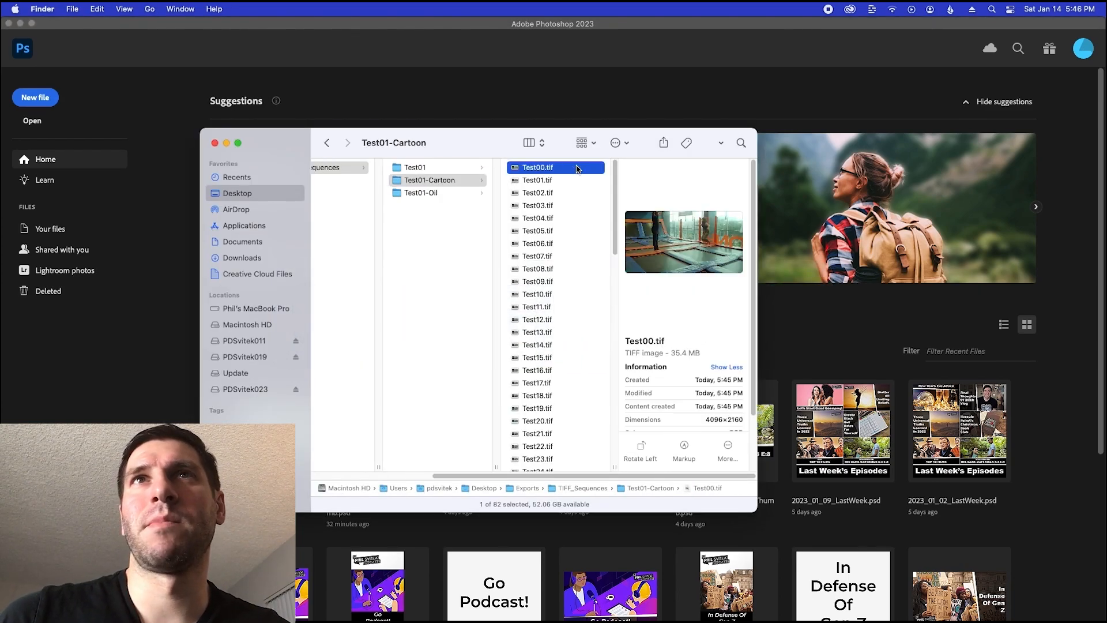
{"action": "left_click", "coordinate": [444, 253]}
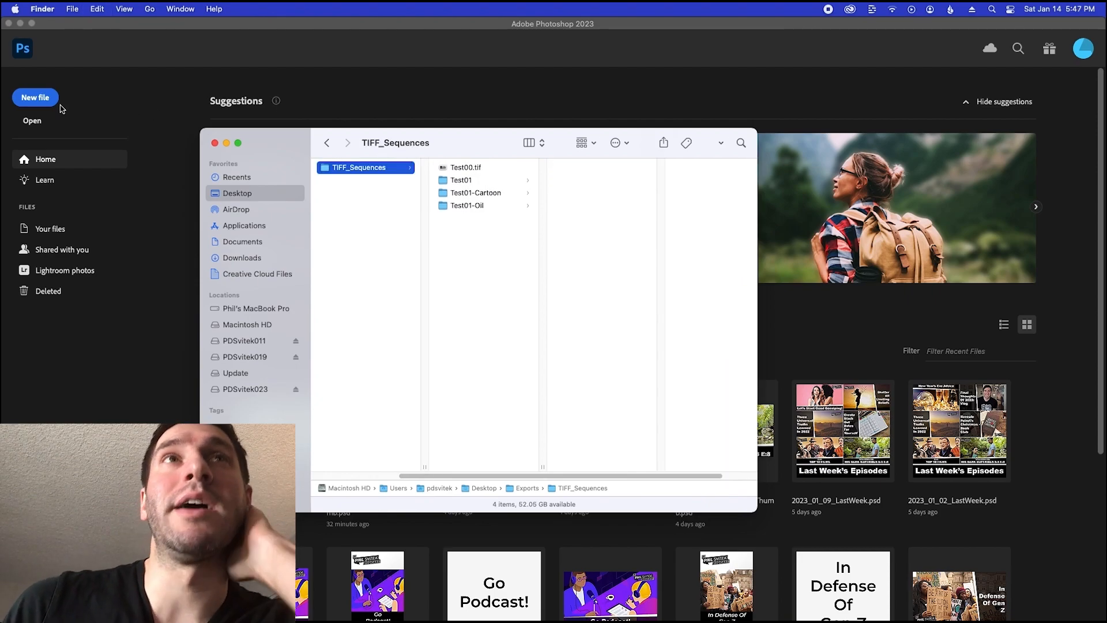
Switch to Photoshop and open the Test00.tif frame stored directly in the TIFF_Sequences folder
{"action": "left_click", "coordinate": [44, 122]}
{"action": "left_click", "coordinate": [44, 122]}
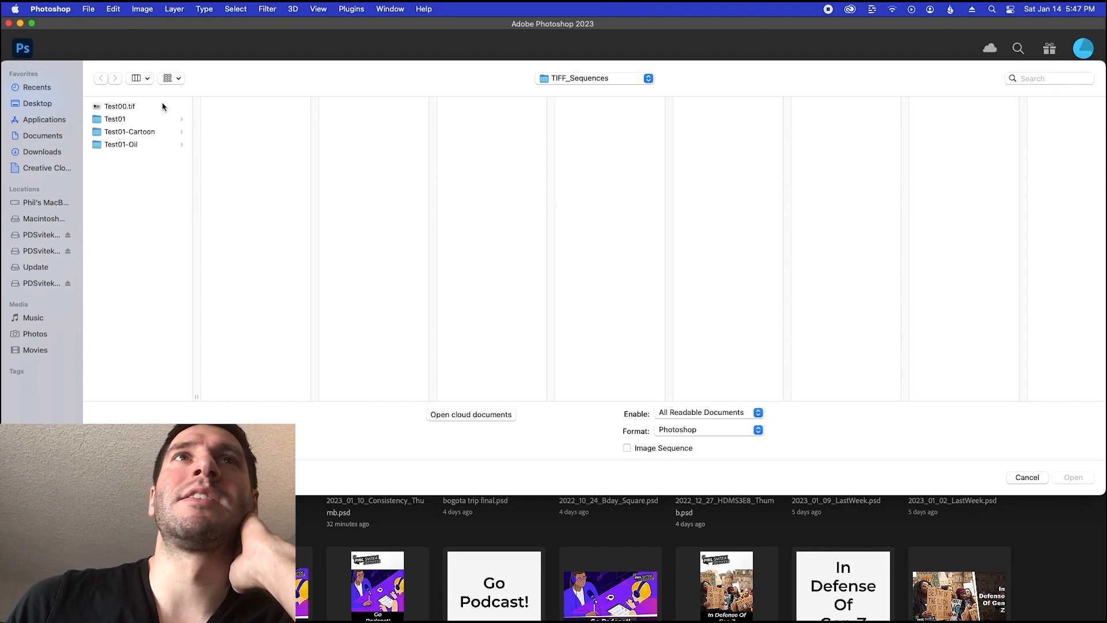
{"action": "left_click", "coordinate": [132, 107]}
{"action": "double_click", "coordinate": [131, 107]}
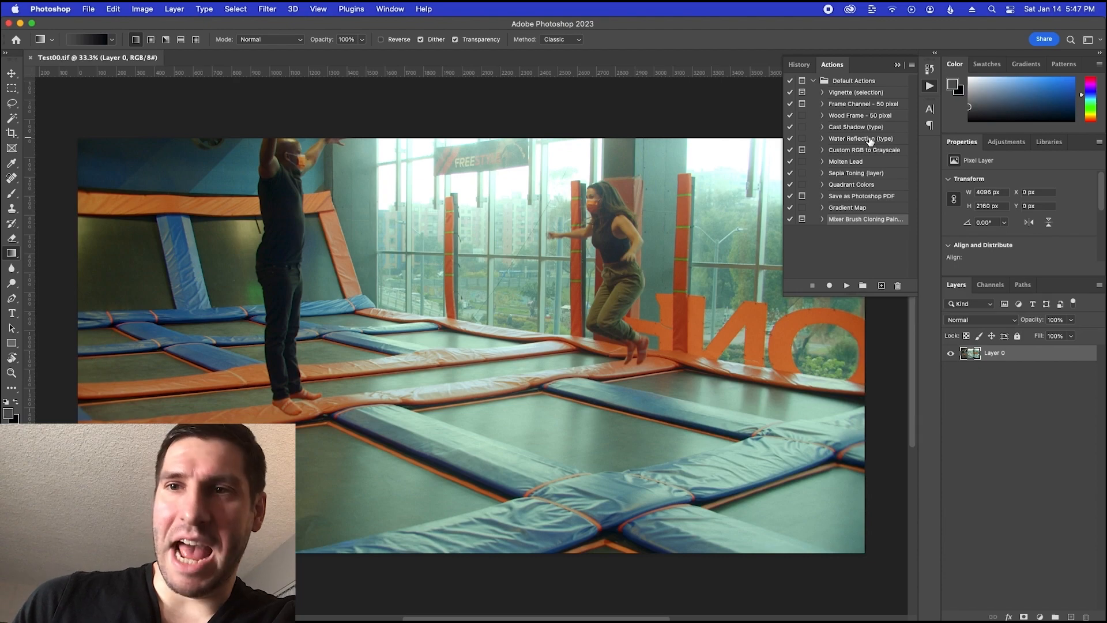
Create an action named Cartoon in the Default Actions set and start recording it
{"action": "left_click", "coordinate": [390, 10]}
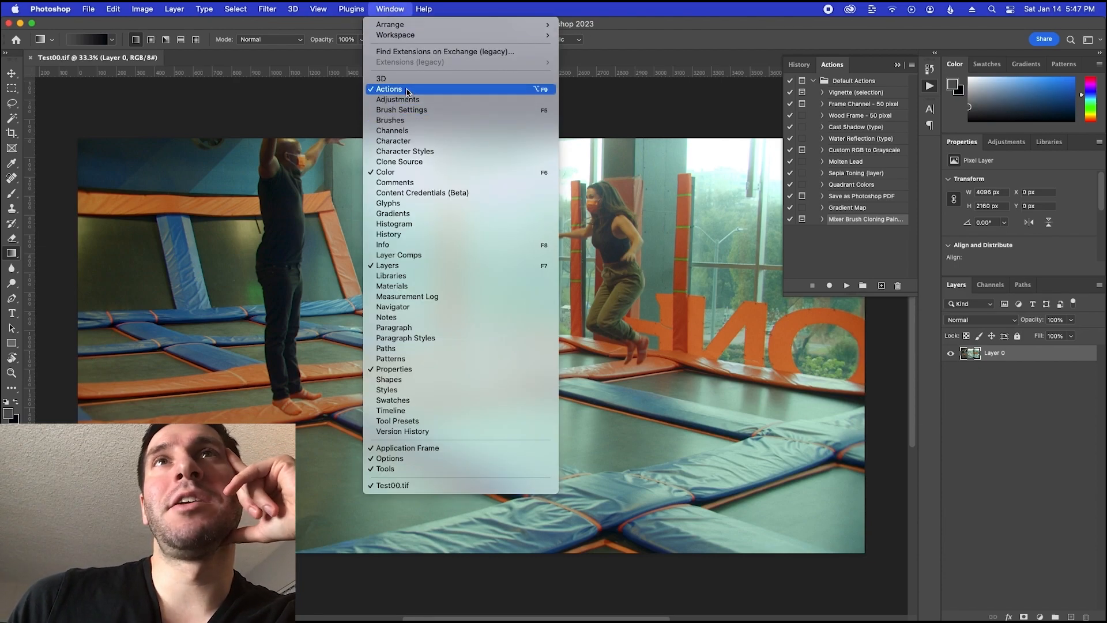
{"action": "left_click", "coordinate": [842, 260]}
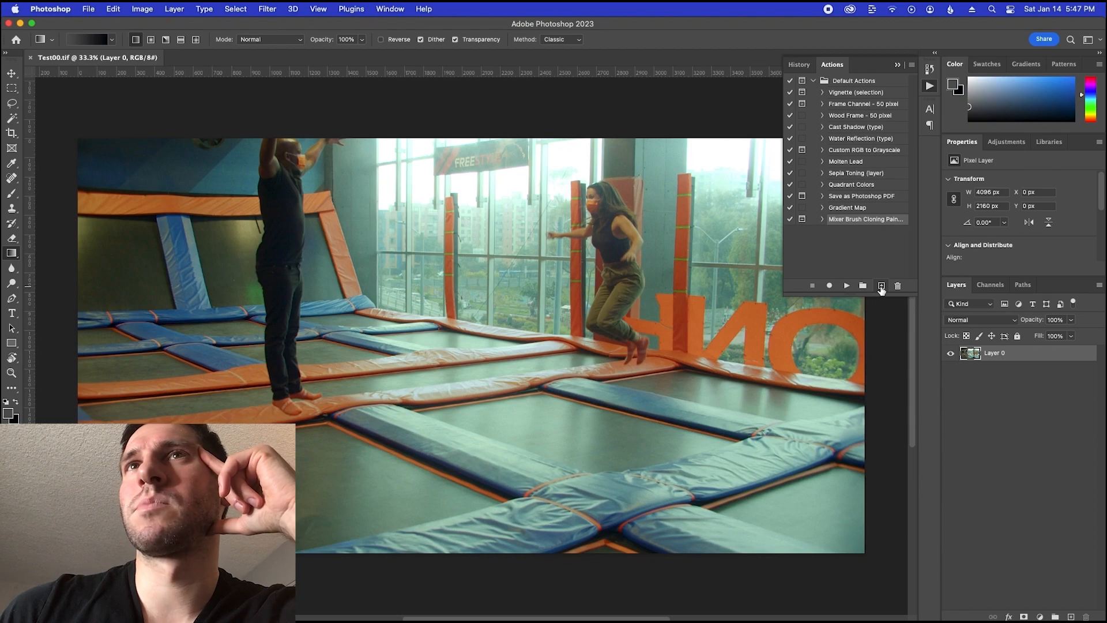
{"action": "left_click", "coordinate": [880, 286]}
{"action": "type", "text": "Cartoon"}
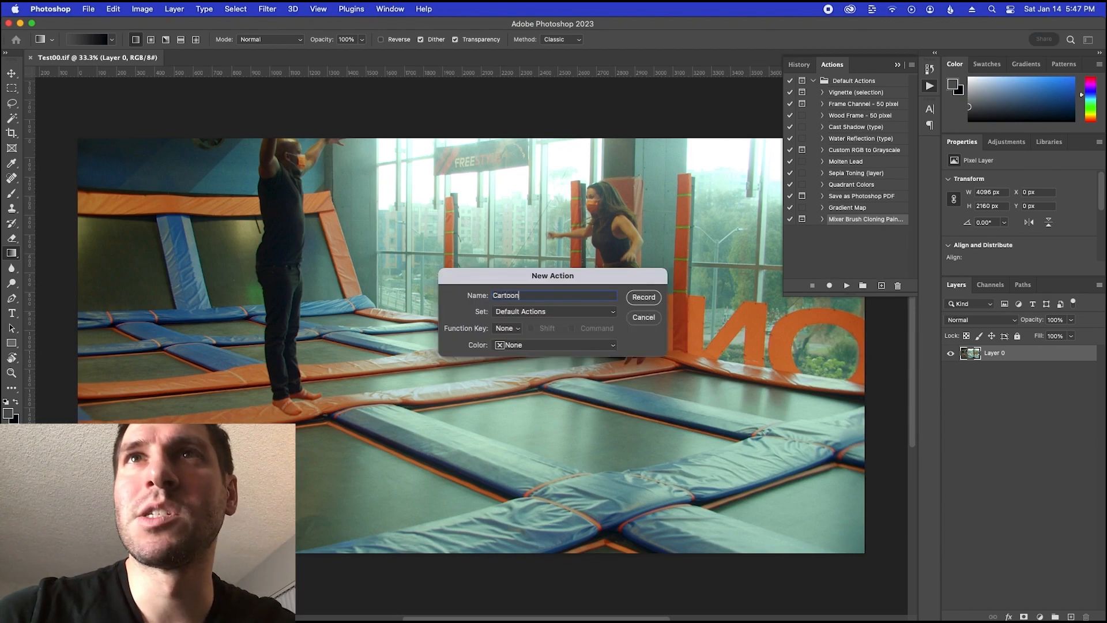
{"action": "key", "text": "Return"}
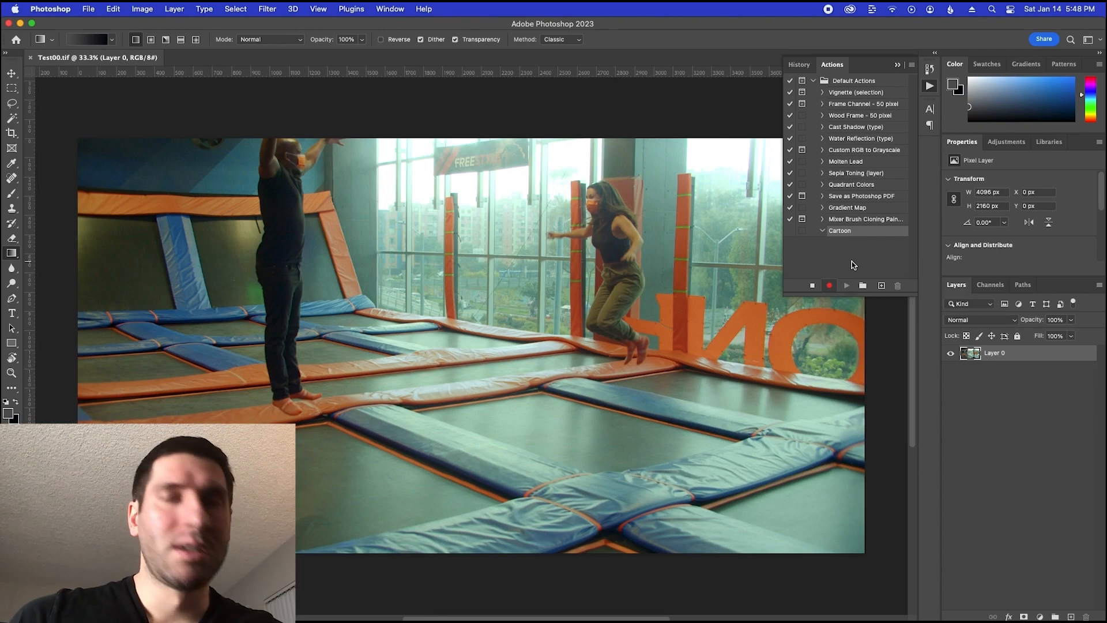
Switch to Finder and open Cartoon2-Settings.rtf from the Settings folder to read the effect steps
{"action": "key", "text": "super+Tab"}
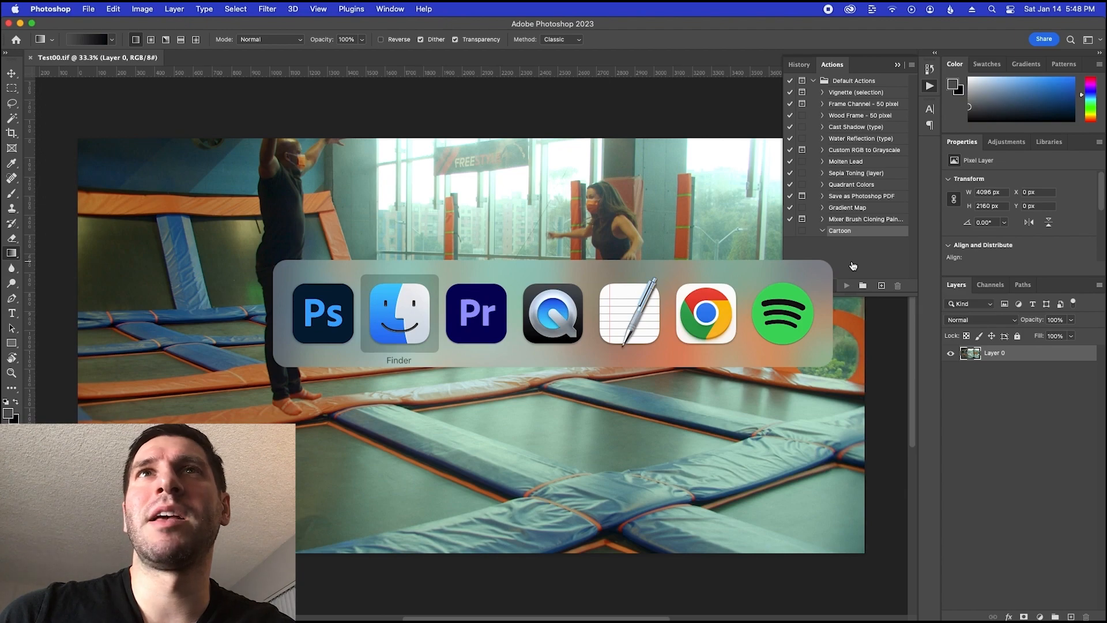
{"action": "scroll", "coordinate": [413, 480], "scroll_direction": "left", "scroll_amount": 5}
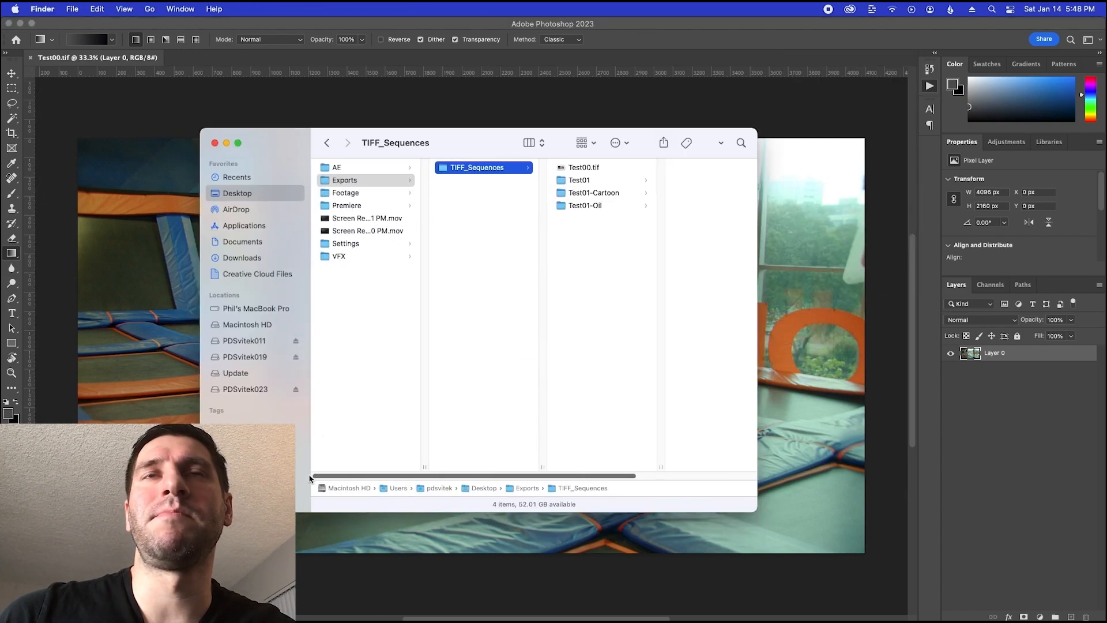
{"action": "left_click", "coordinate": [345, 244]}
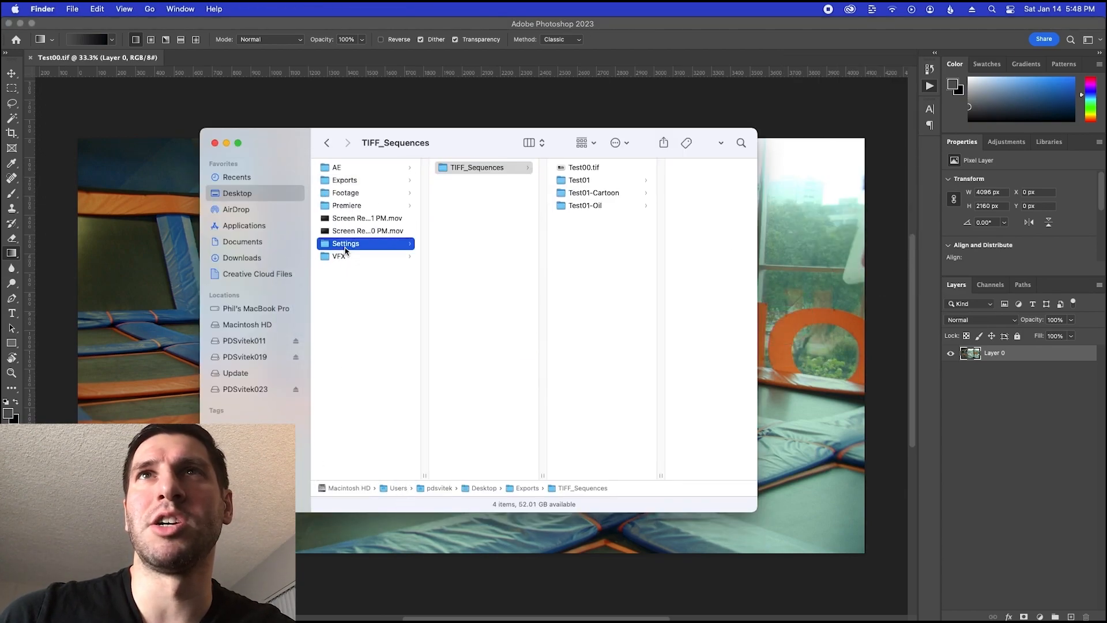
{"action": "double_click", "coordinate": [465, 170]}
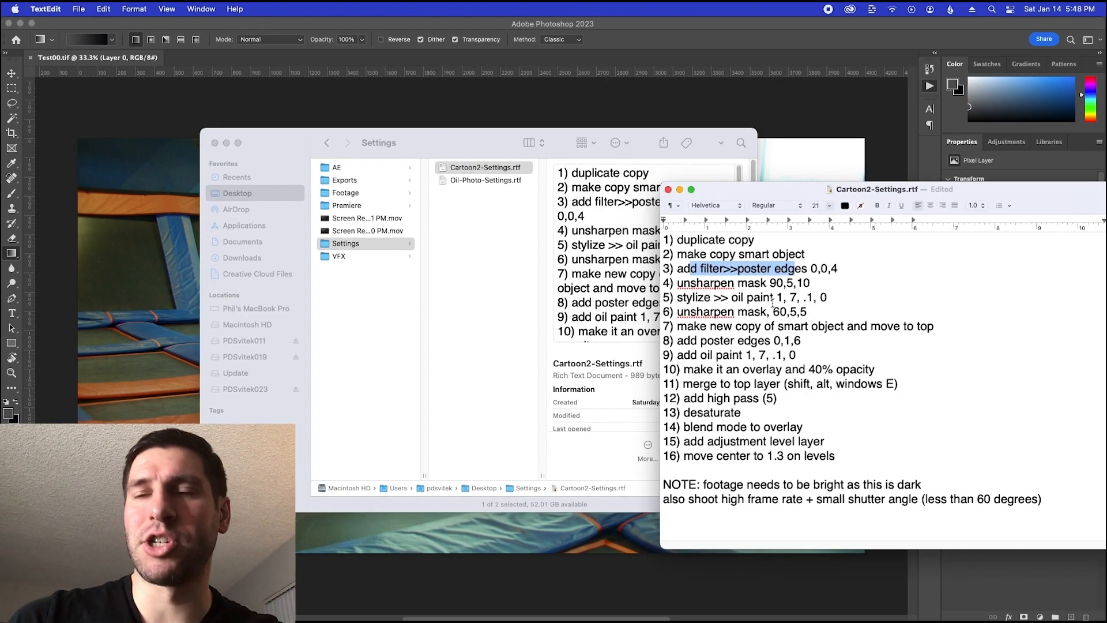
{"action": "left_click", "coordinate": [744, 242]}
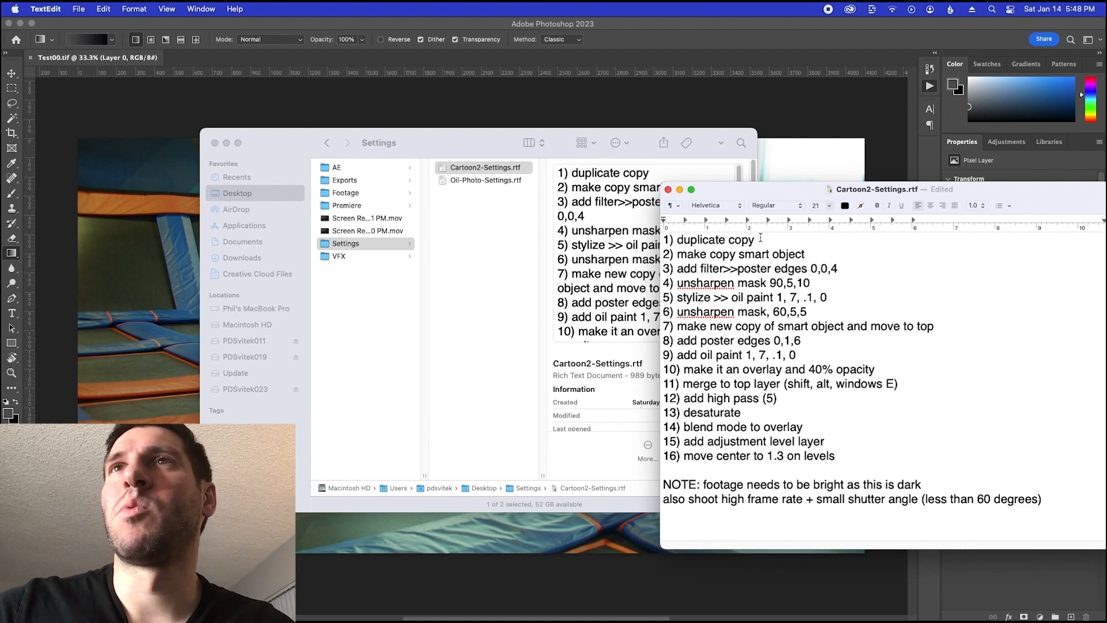
Switch to Photoshop and duplicate Layer 0 within the Test00.tif document
{"action": "key", "text": "super+Tab"}
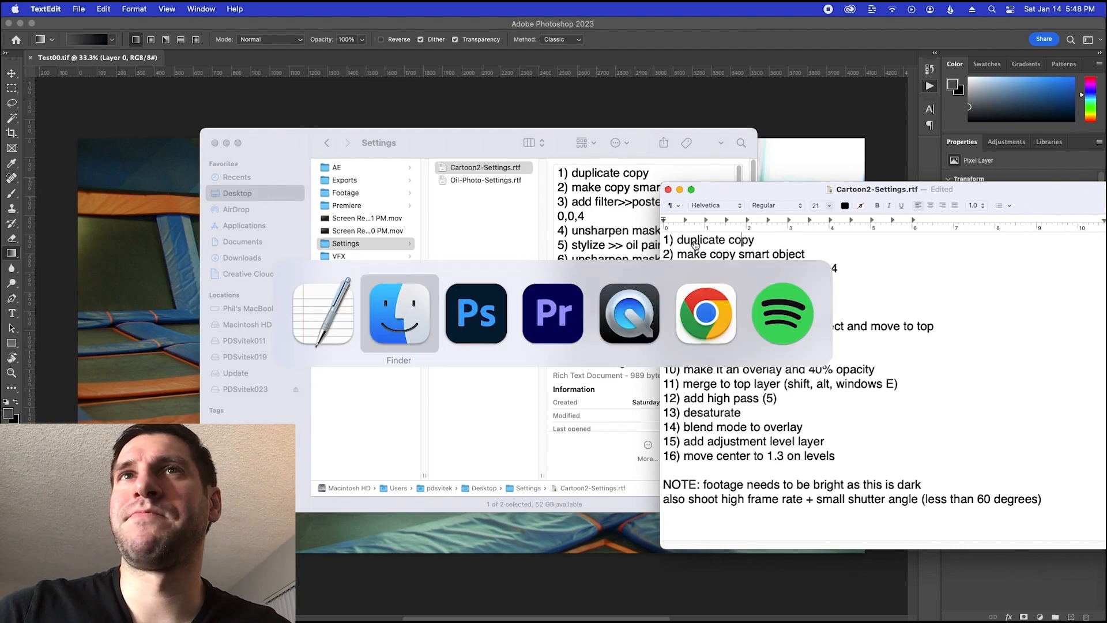
{"action": "key", "text": "super+Tab"}
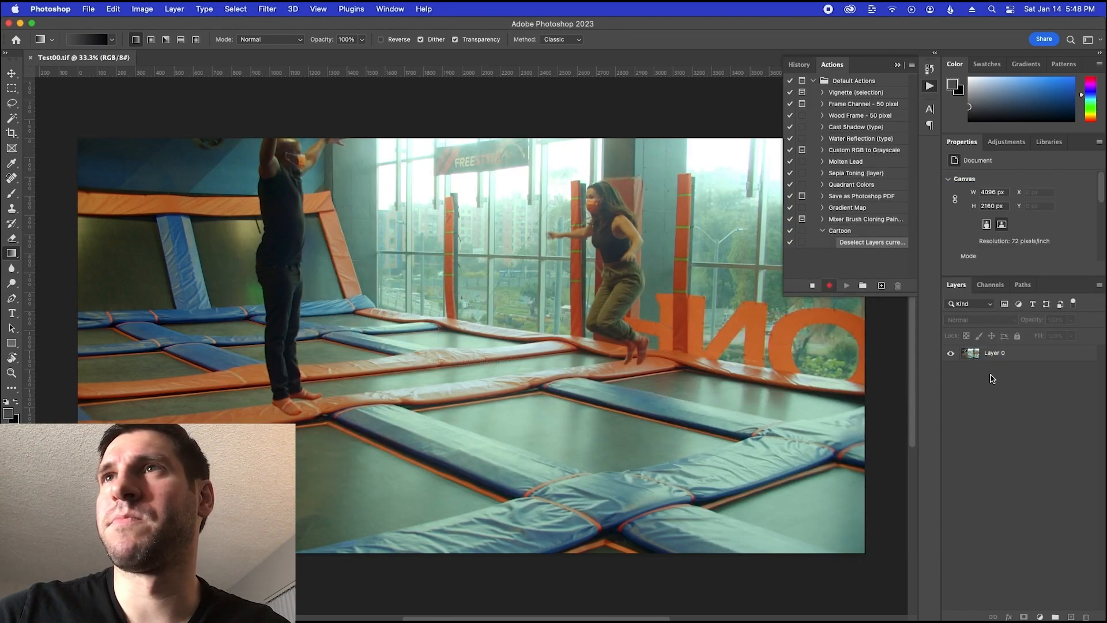
{"action": "right_click", "coordinate": [994, 354]}
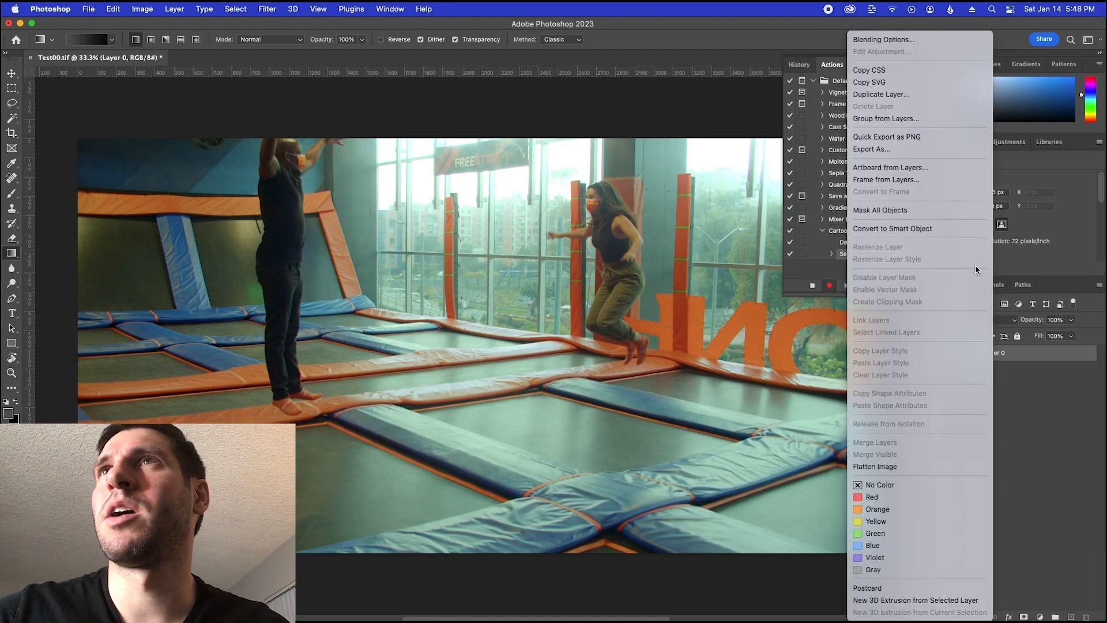
{"action": "left_click", "coordinate": [933, 96]}
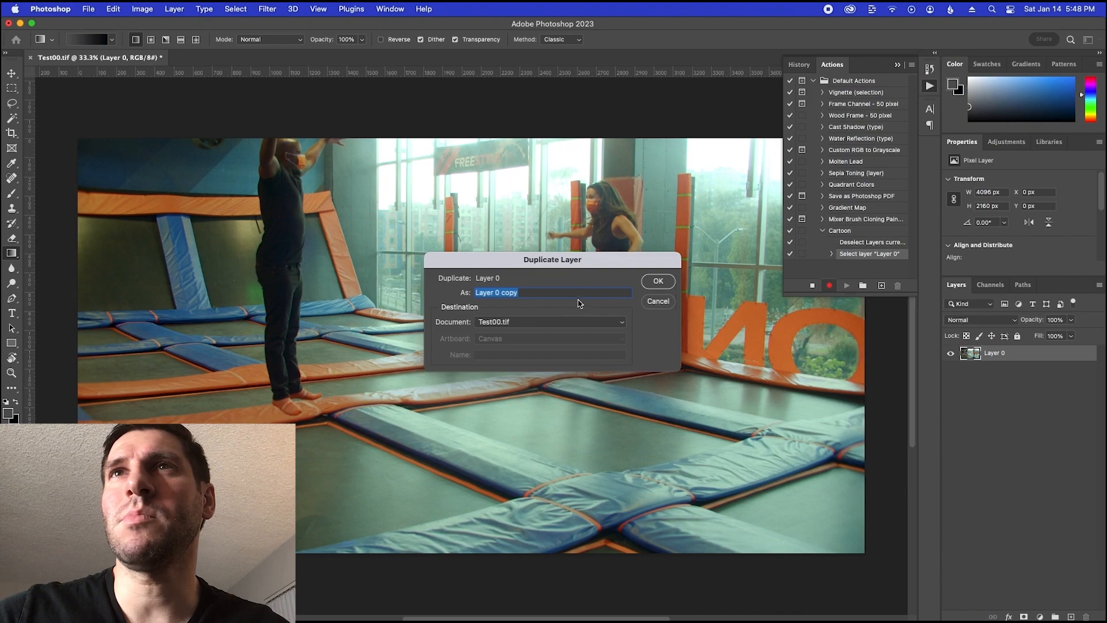
{"action": "left_click", "coordinate": [655, 280]}
Check the next instruction in the TextEdit notes and convert the duplicated layer to a smart object in Photoshop
{"action": "key", "text": "super+Tab"}
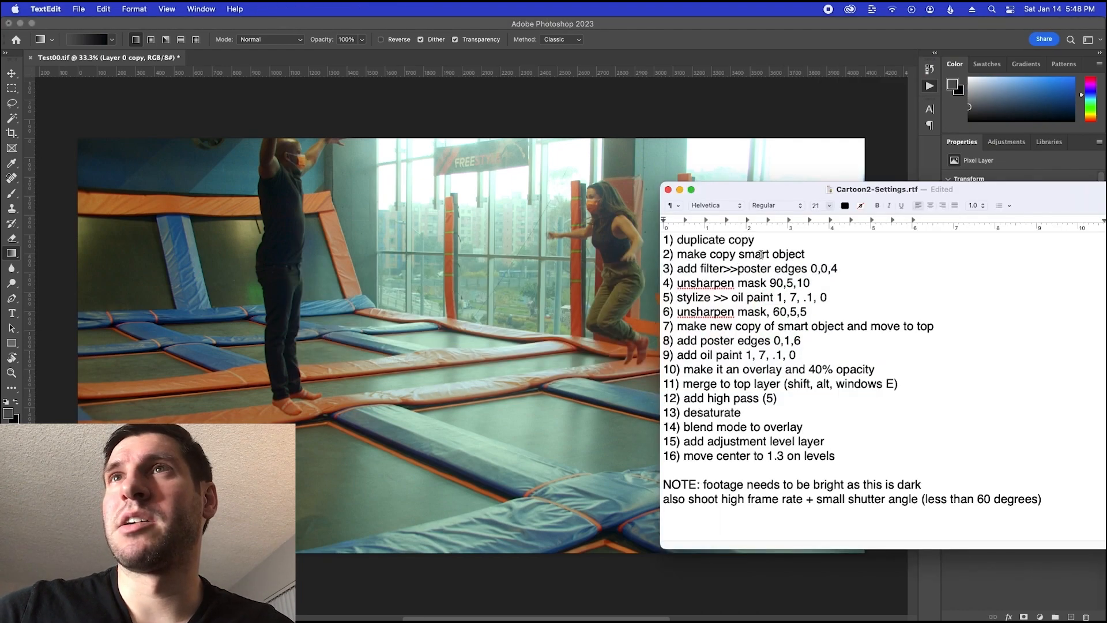
{"action": "key", "text": "super+Tab"}
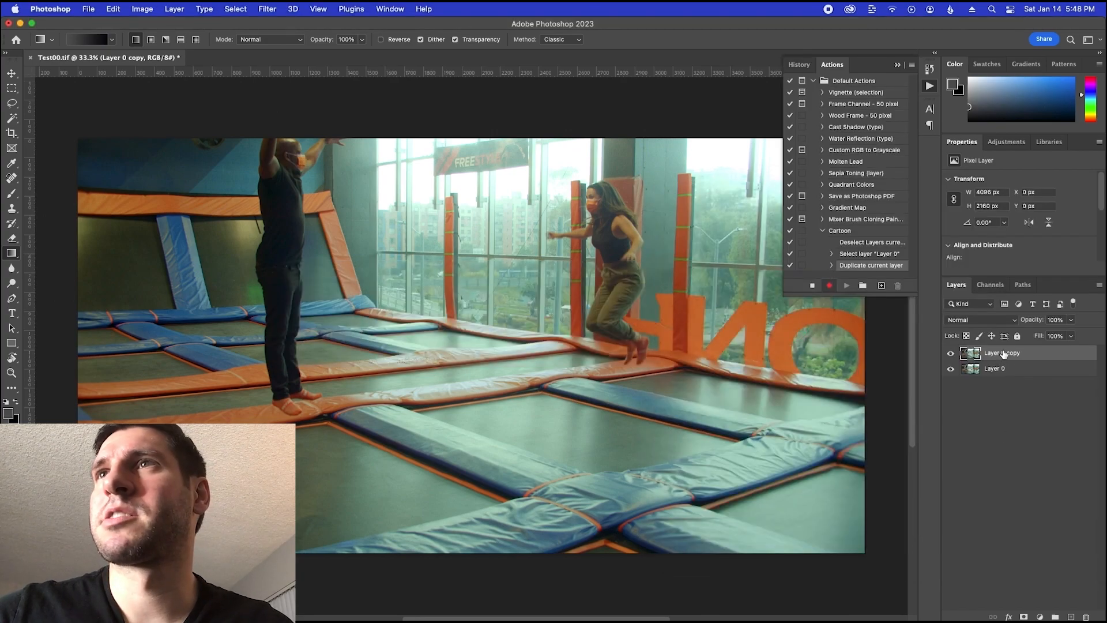
{"action": "right_click", "coordinate": [1003, 353]}
{"action": "left_click", "coordinate": [923, 228]}
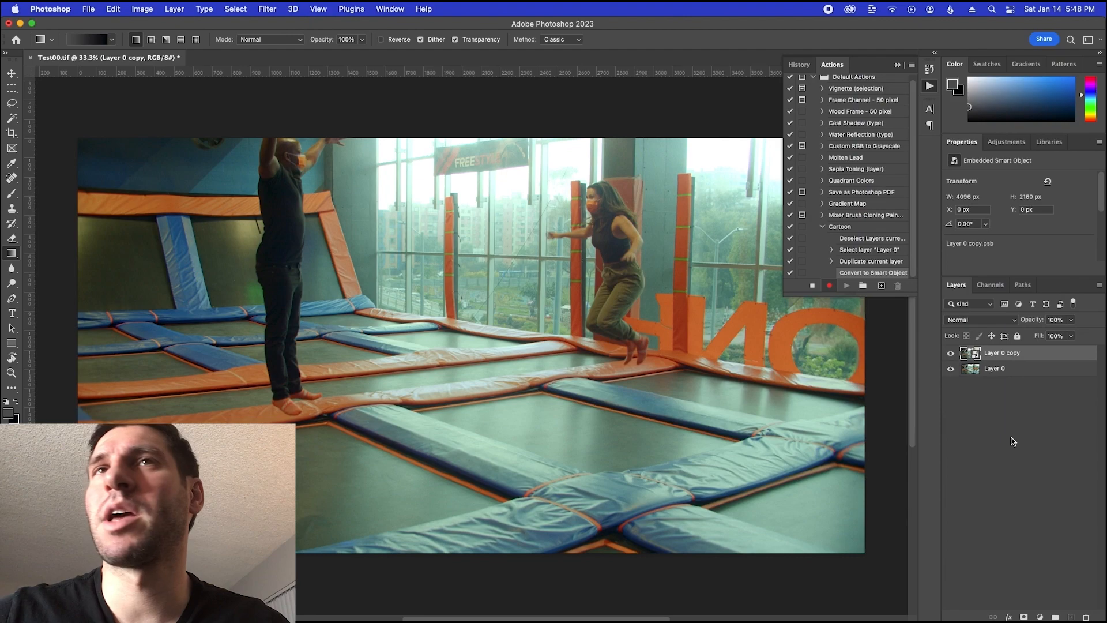
Check the next instruction in the TextEdit notes and choose Poster Edges from Photoshop's Filter Gallery for the Layer 0 copy smart object
{"action": "key", "text": "super+Tab"}
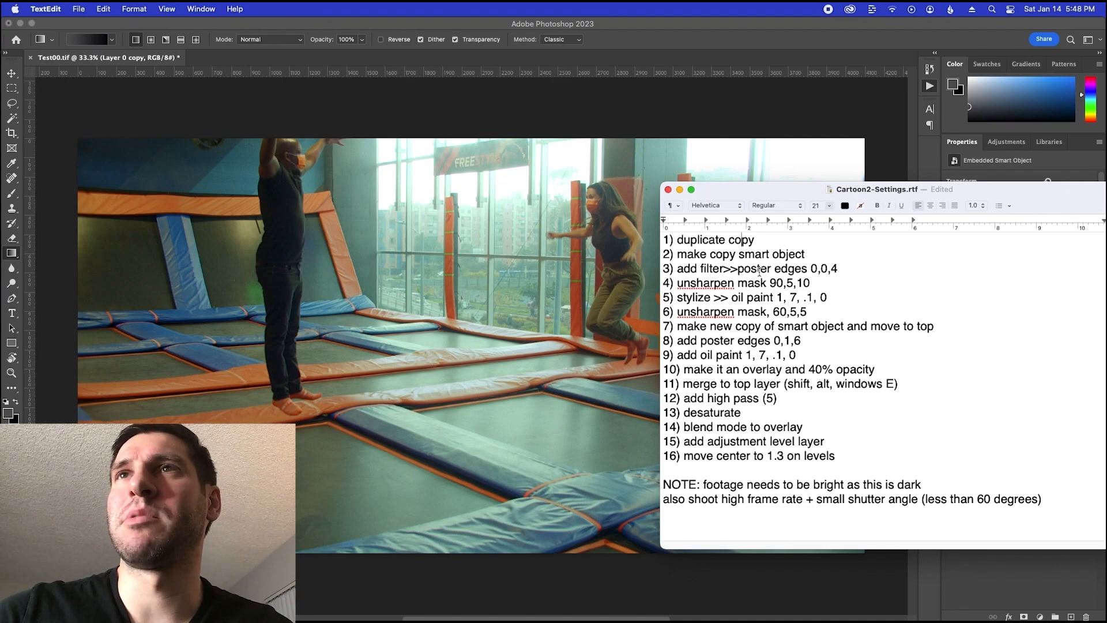
{"action": "key", "text": "super+Tab"}
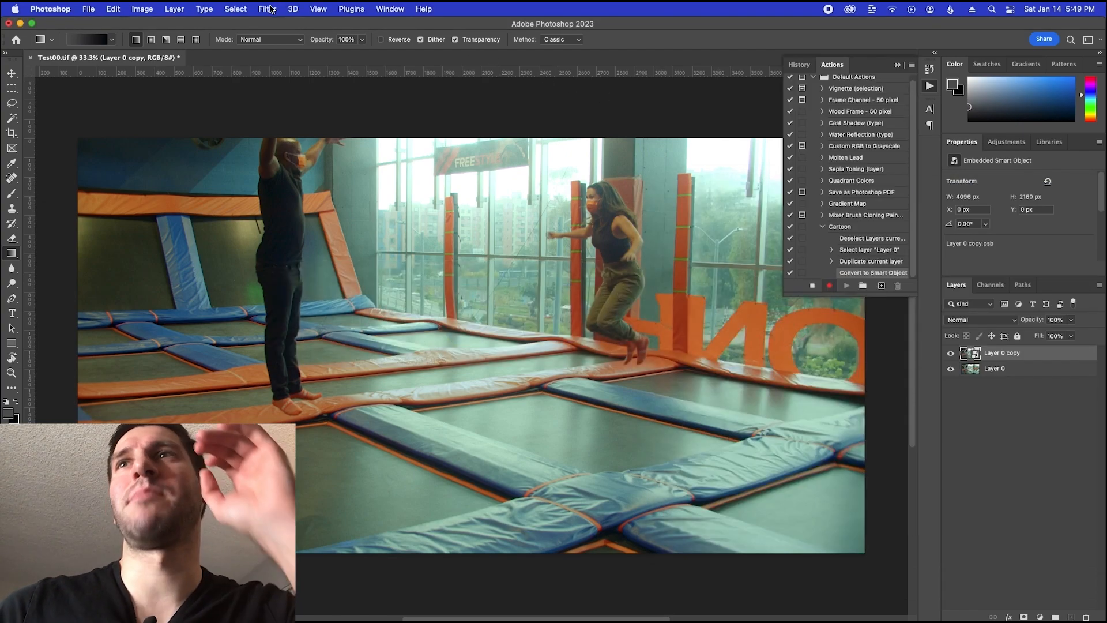
{"action": "left_click", "coordinate": [268, 8]}
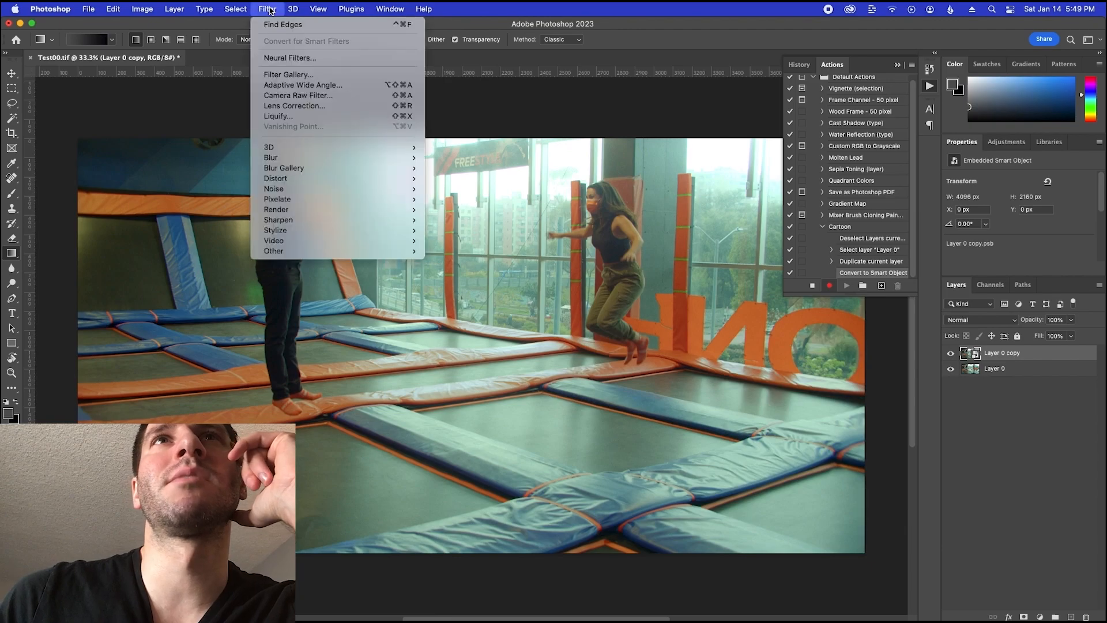
{"action": "left_click", "coordinate": [299, 75]}
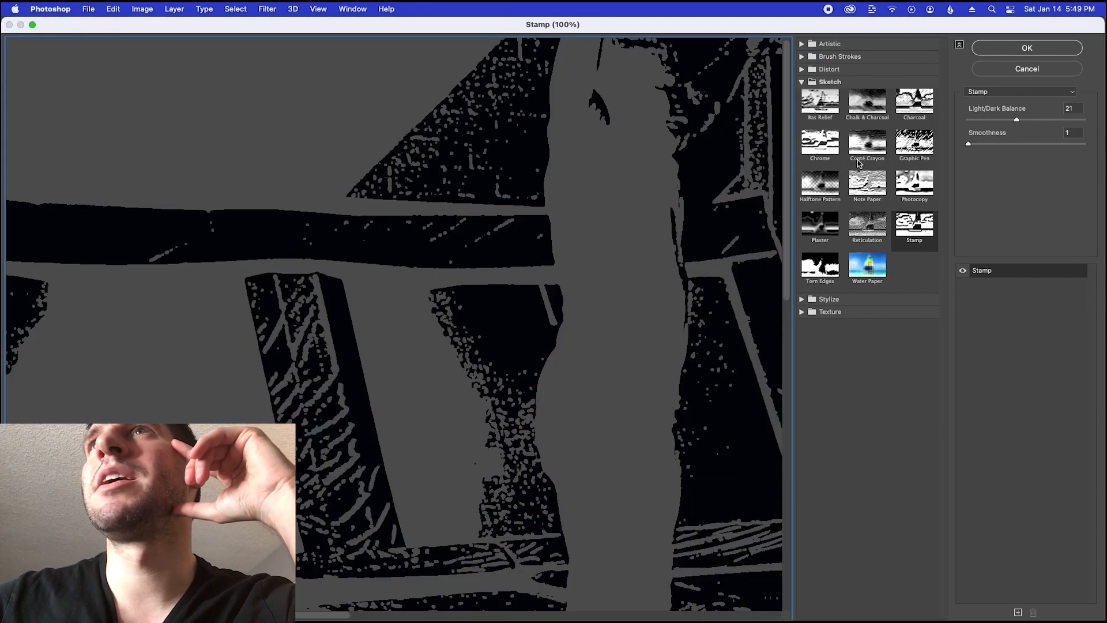
{"action": "left_click", "coordinate": [801, 44]}
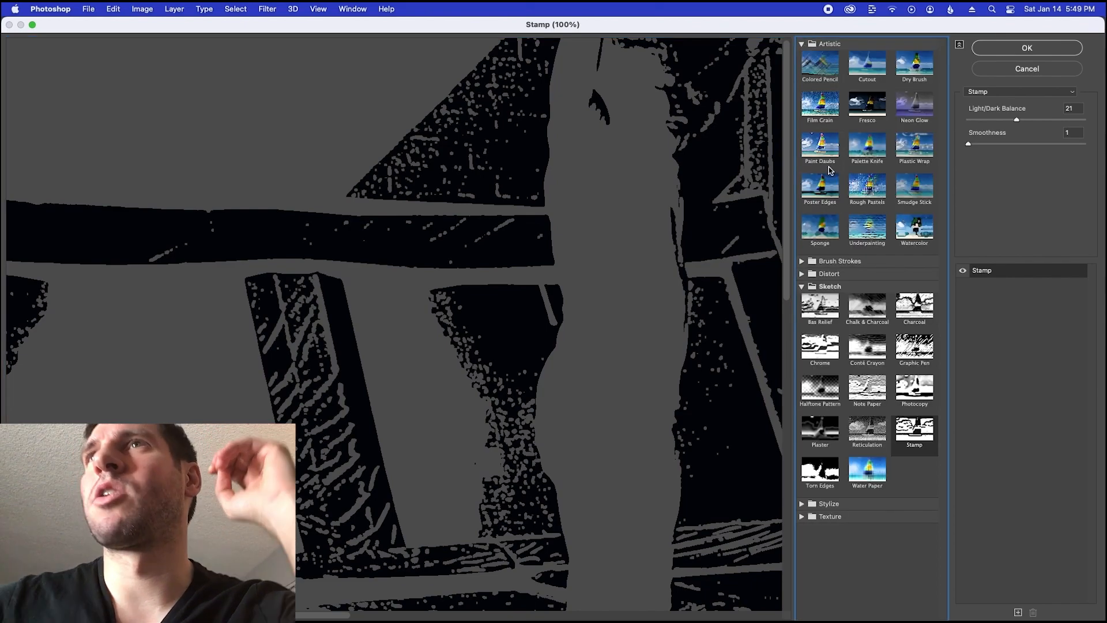
{"action": "left_click", "coordinate": [820, 184]}
Consult the notes and apply Poster Edges in Photoshop with edge thickness 0, edge intensity 0 and posterization 4
{"action": "key", "text": "super+Tab"}
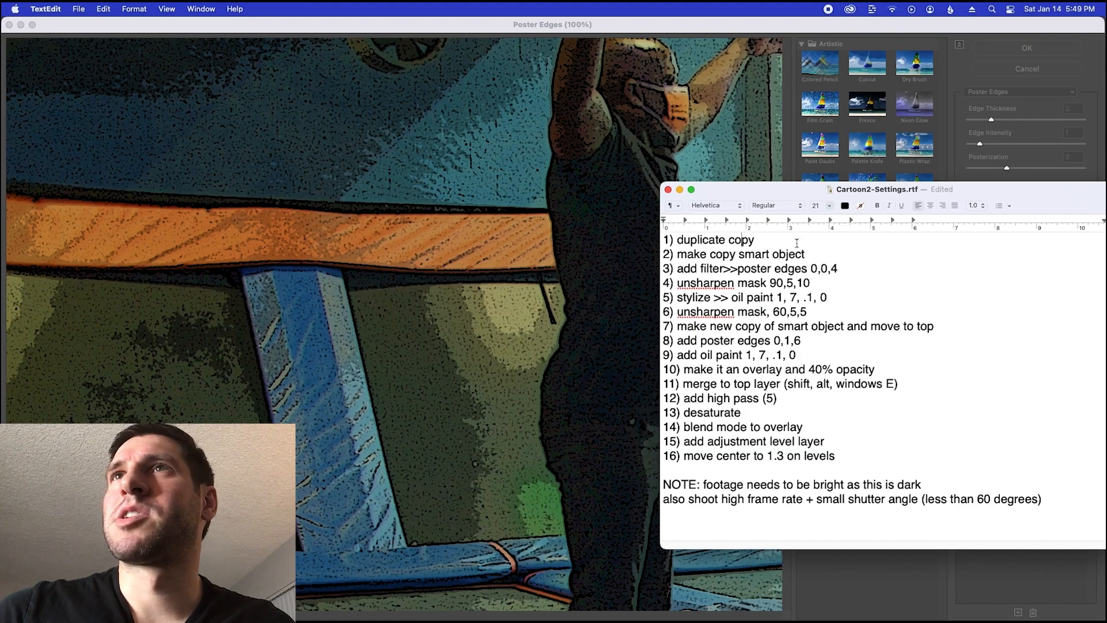
{"action": "key", "text": "super+Tab"}
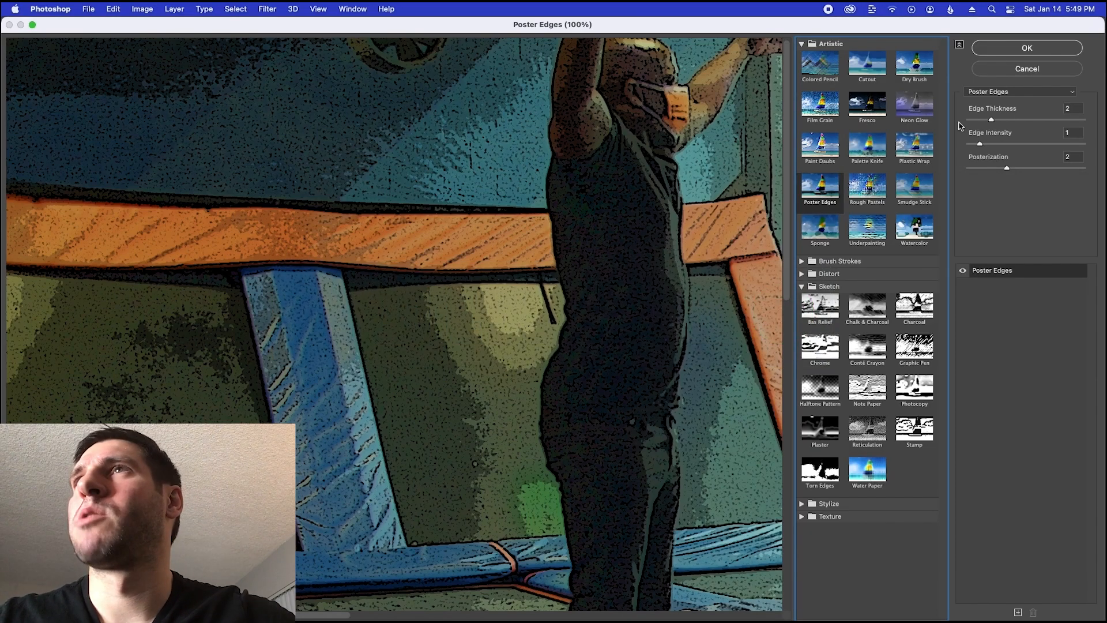
{"action": "left_click", "coordinate": [1042, 110]}
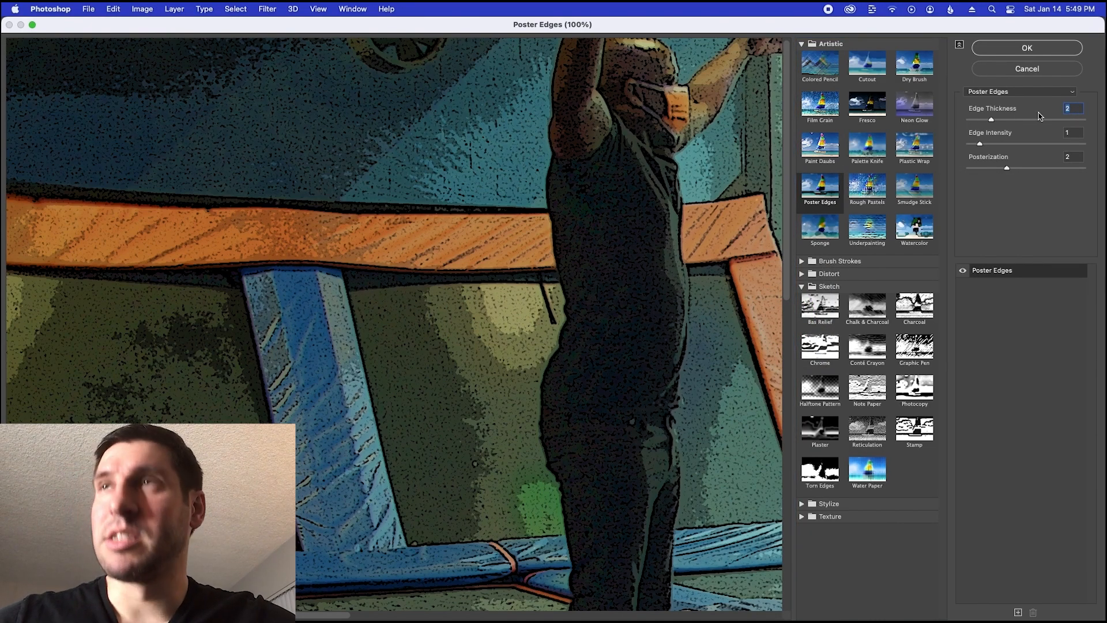
{"action": "type", "text": "0"}
{"action": "key", "text": "Tab"}
{"action": "type", "text": "0"}
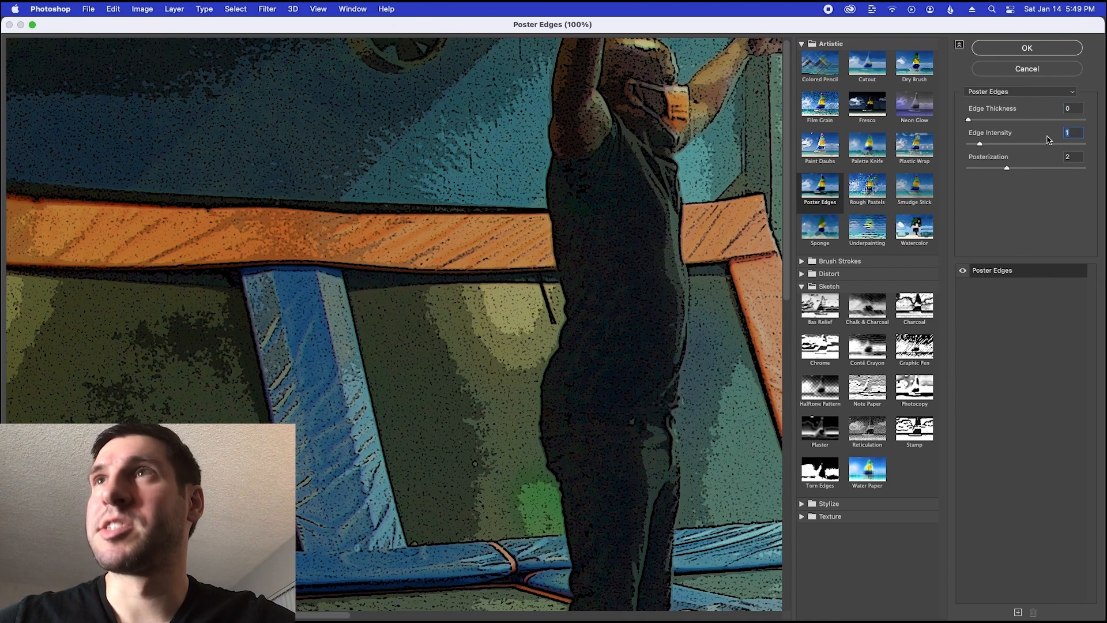
{"action": "left_click", "coordinate": [1068, 159]}
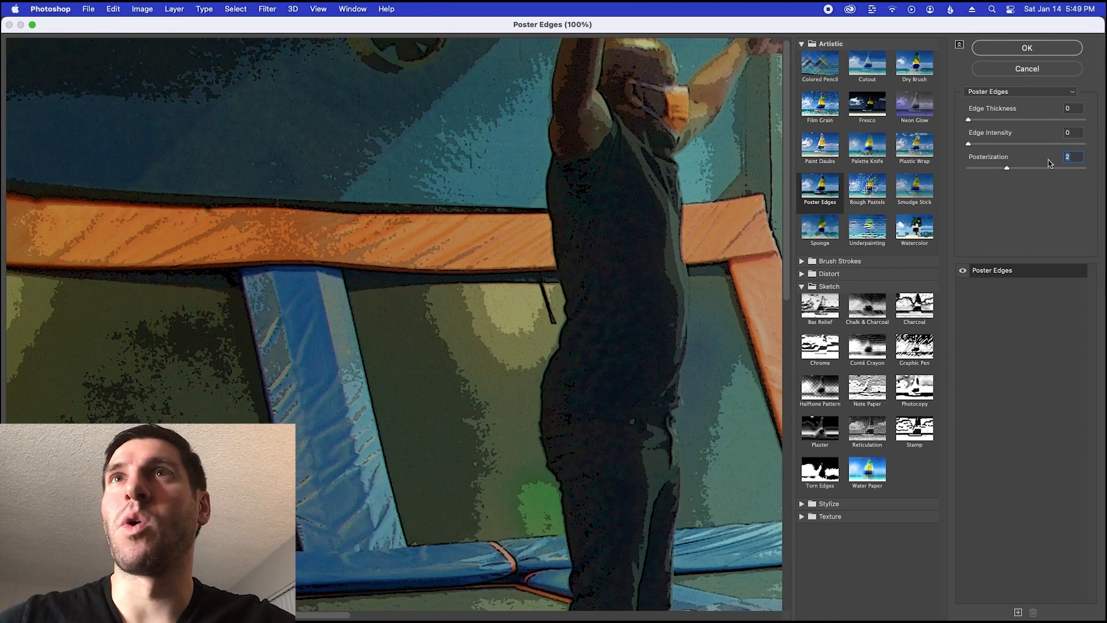
{"action": "type", "text": "4"}
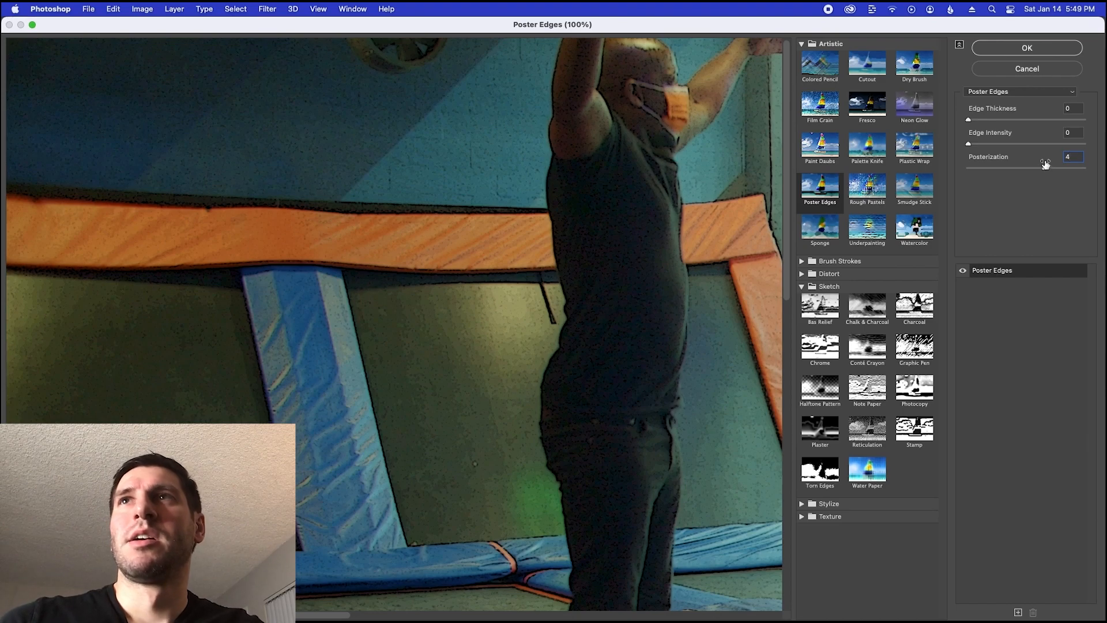
{"action": "left_click", "coordinate": [1013, 49]}
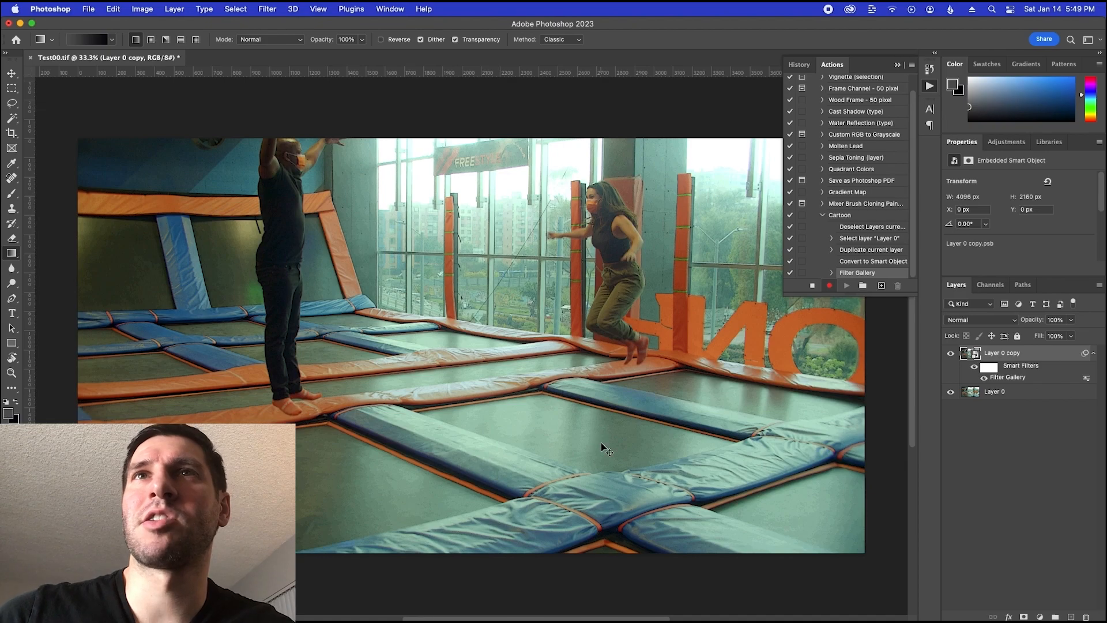
Check the TextEdit notes for the next filter and open Unsharp Mask in Photoshop for the Layer 0 copy
{"action": "key", "text": "super+Tab"}
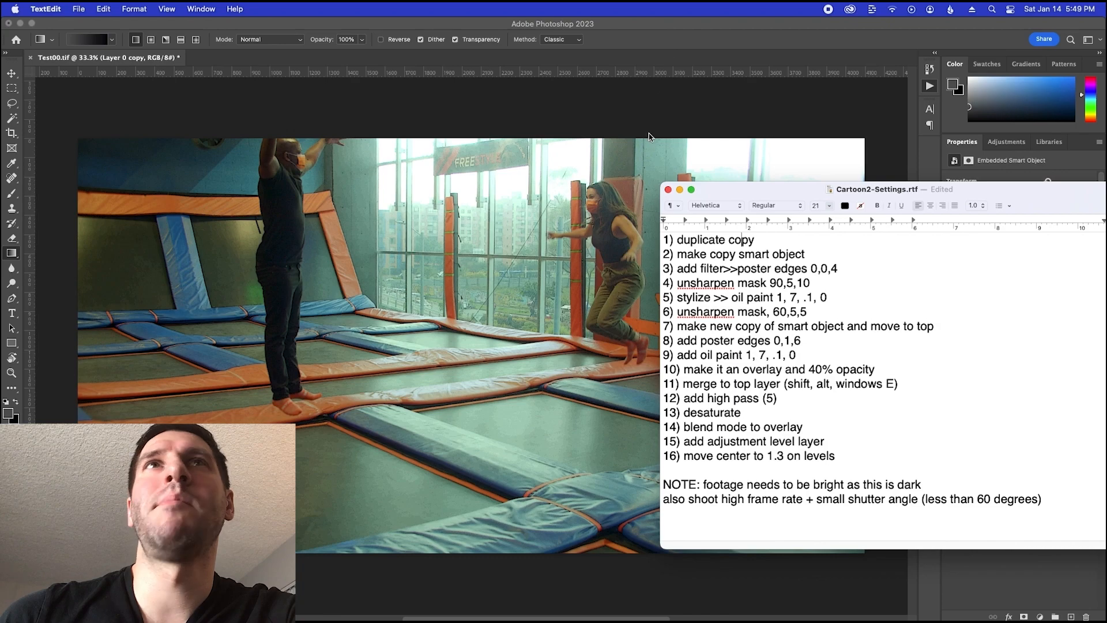
{"action": "left_click", "coordinate": [643, 105]}
{"action": "left_click", "coordinate": [268, 9]}
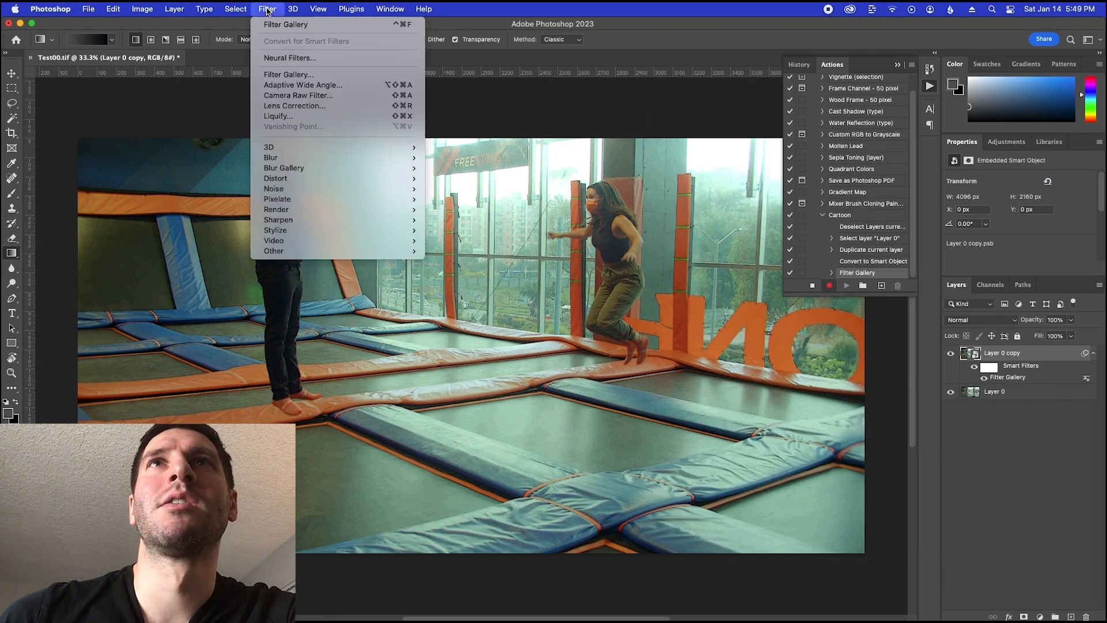
{"action": "mouse_move", "coordinate": [426, 9]}
{"action": "type", "text": "un"}
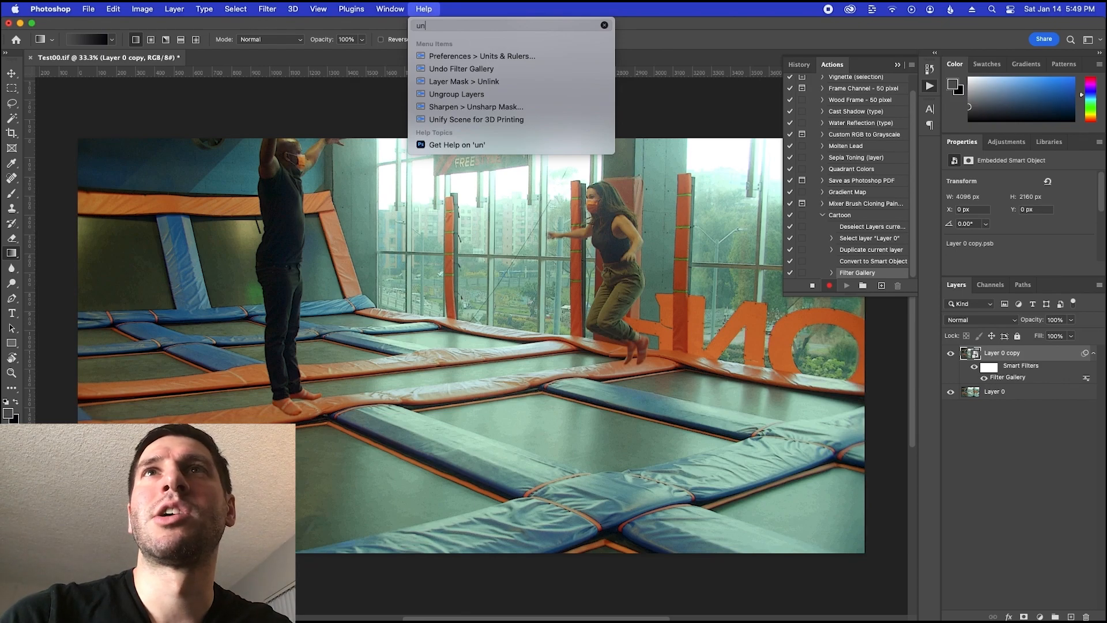
{"action": "mouse_move", "coordinate": [477, 111]}
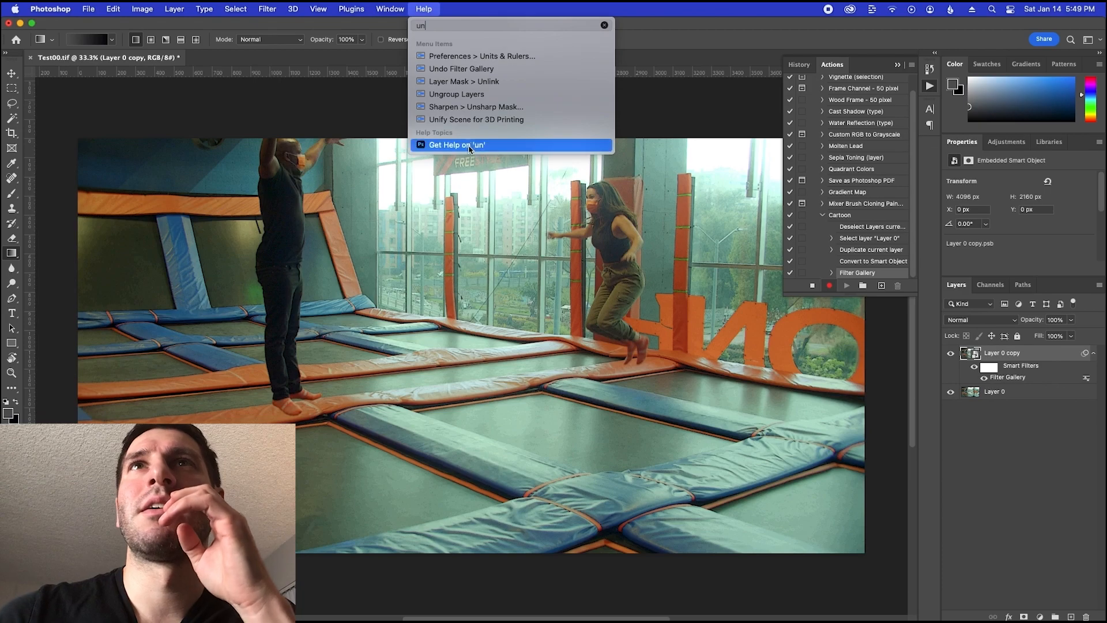
{"action": "left_click", "coordinate": [474, 110]}
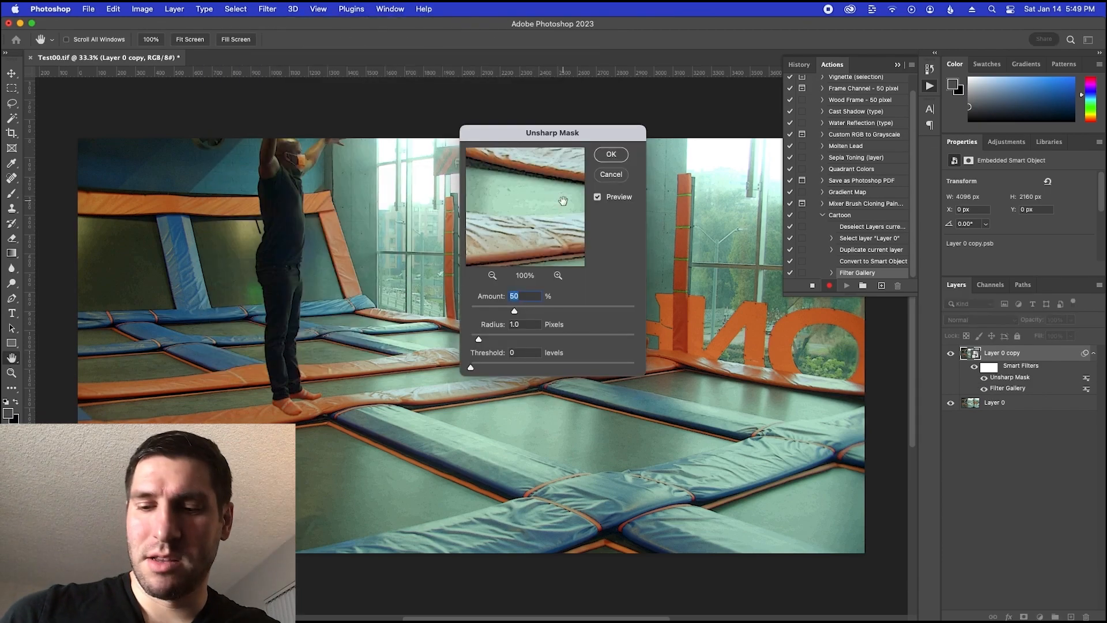
Consult the notes and apply Unsharp Mask in Photoshop with amount 90%, radius 5.0 pixels and threshold 10 levels
{"action": "key", "text": "super+Tab"}
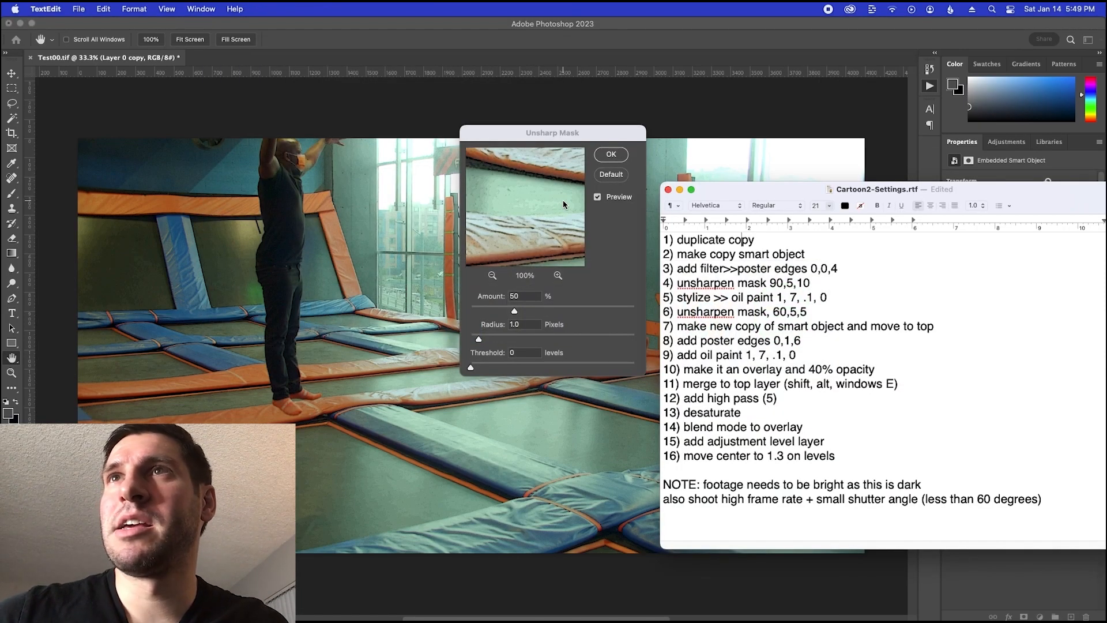
{"action": "key", "text": "super+Tab"}
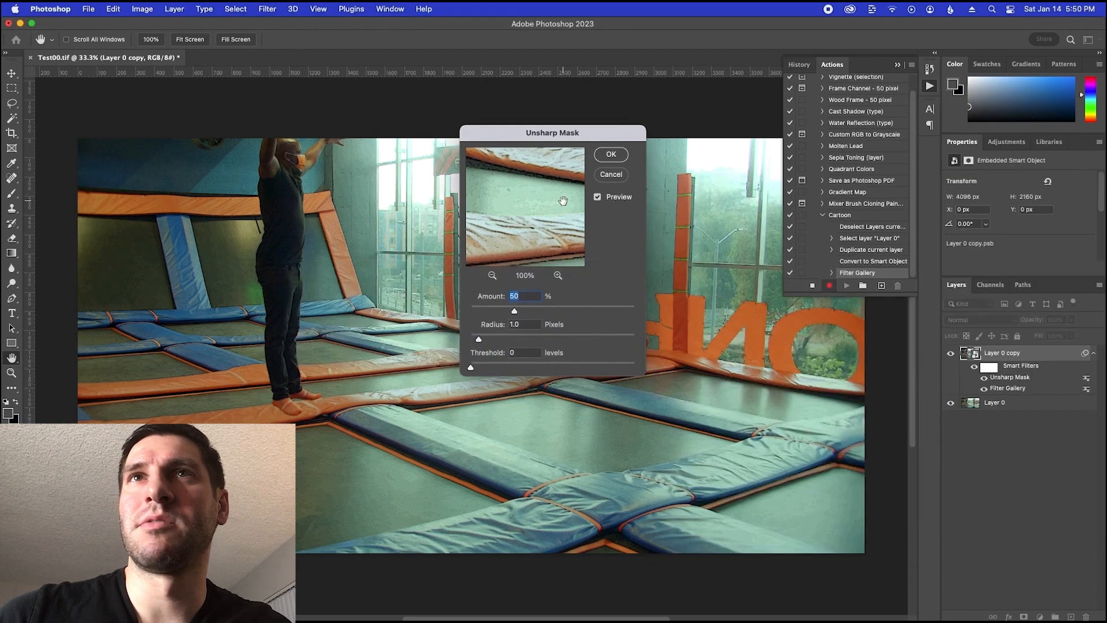
{"action": "type", "text": "90"}
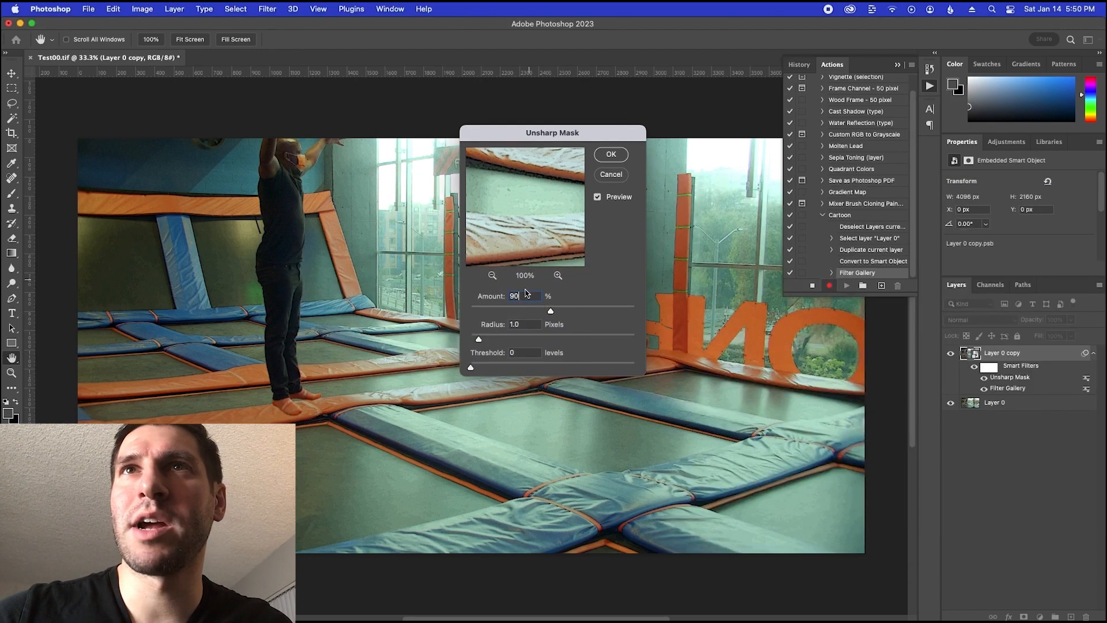
{"action": "left_click", "coordinate": [505, 327]}
{"action": "type", "text": "5"}
{"action": "key", "text": "Tab"}
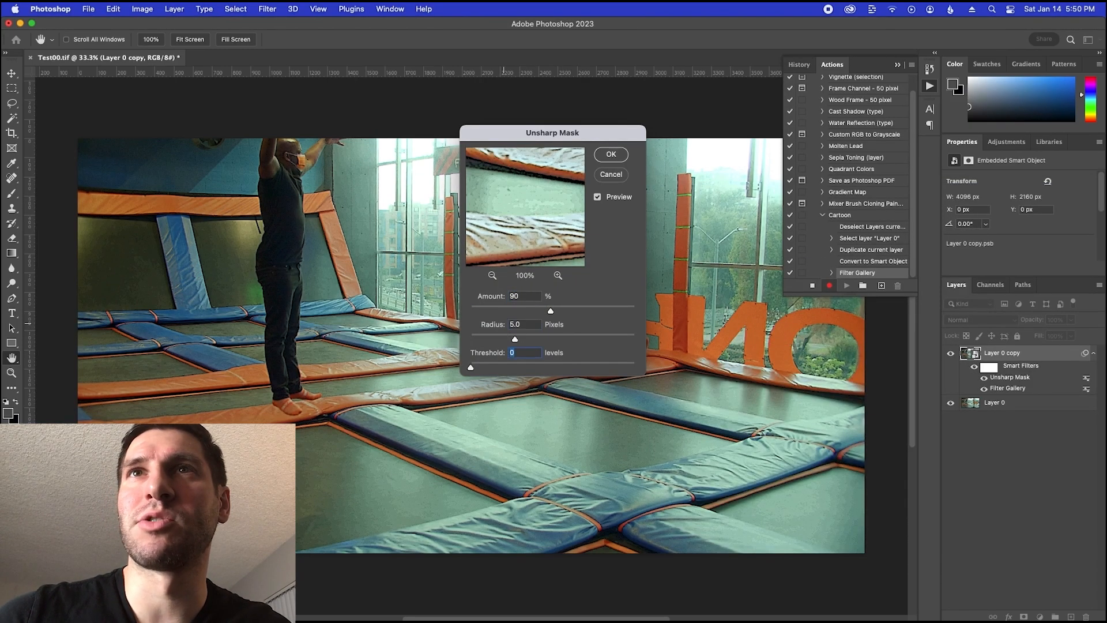
{"action": "type", "text": "10"}
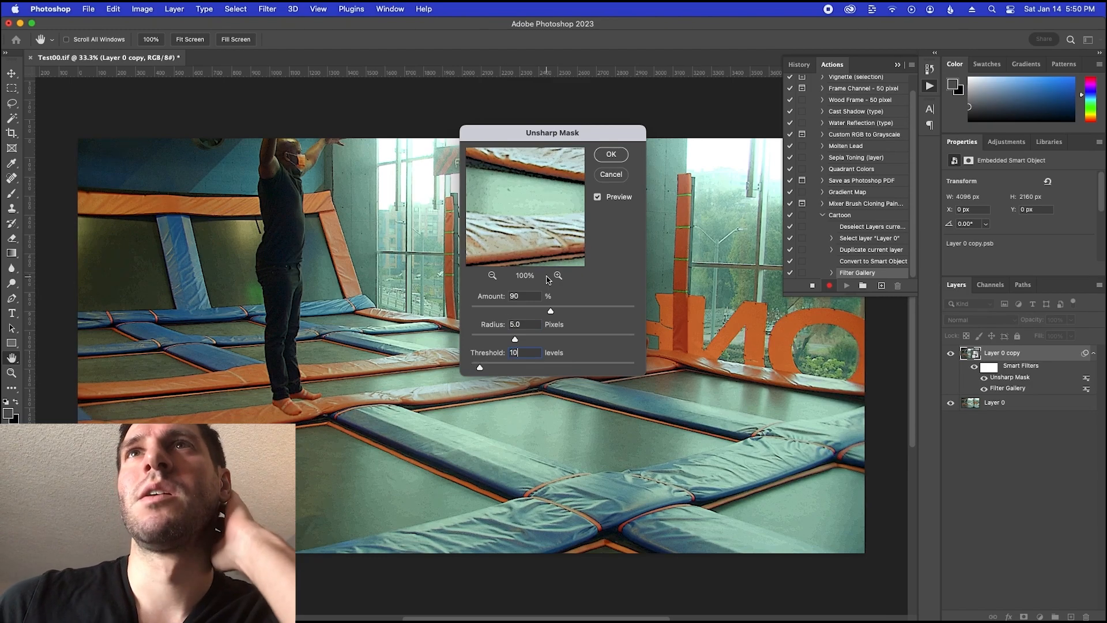
{"action": "left_click", "coordinate": [610, 156]}
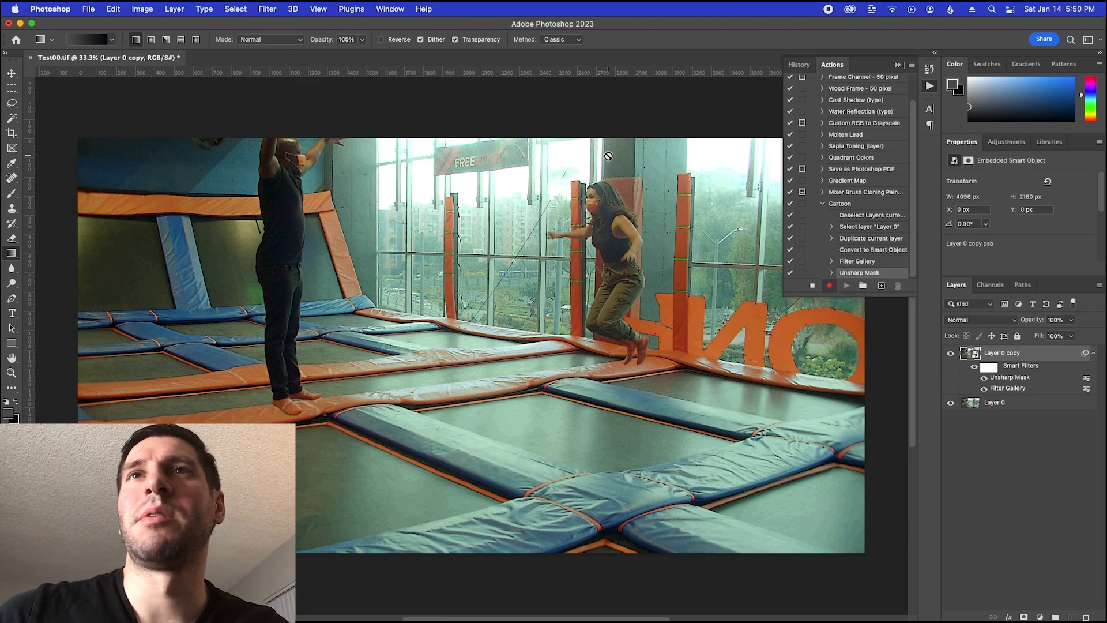
Highlight the oil paint instruction in the TextEdit notes and open the Oil Paint filter in Photoshop for the Layer 0 copy
{"action": "key", "text": "super+Tab"}
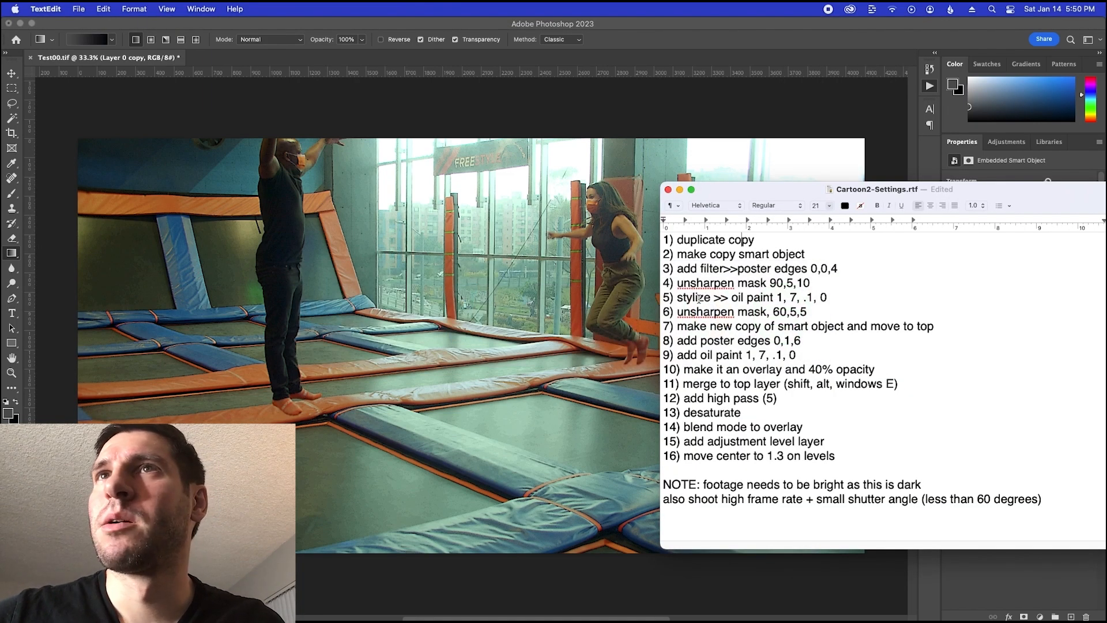
{"action": "left_click_drag", "start_coordinate": [692, 297], "coordinate": [823, 297]}
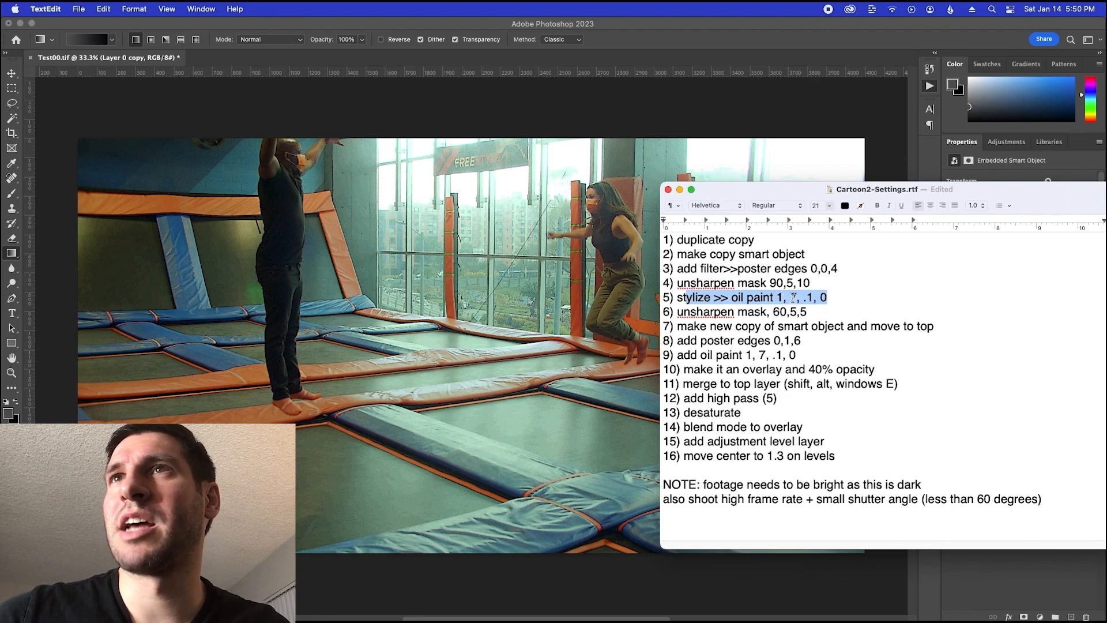
{"action": "left_click", "coordinate": [518, 162]}
{"action": "left_click", "coordinate": [267, 9]}
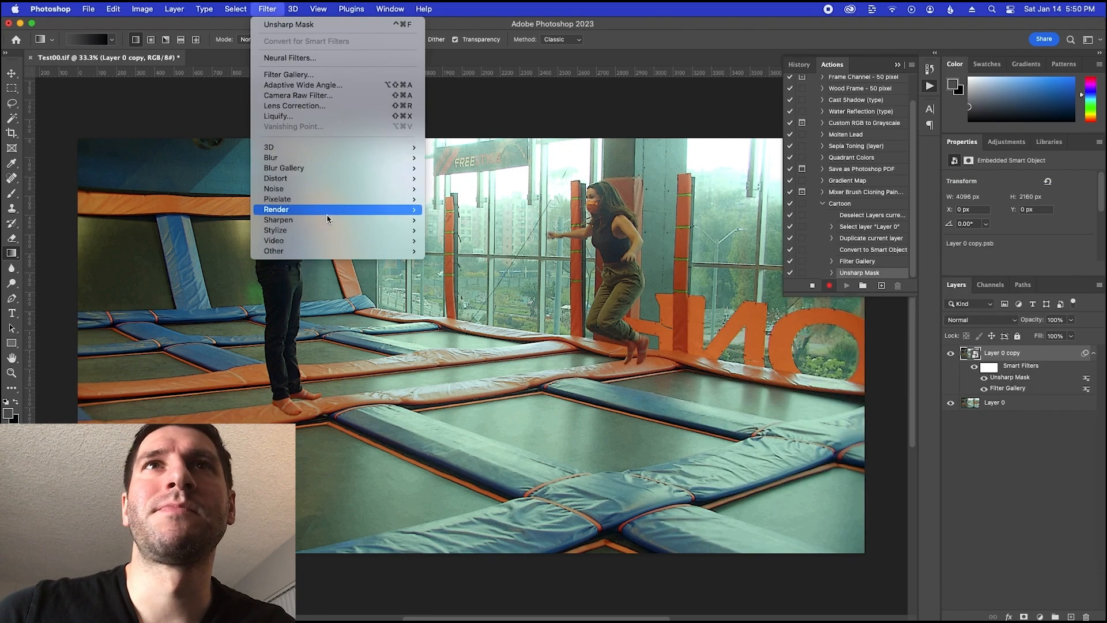
{"action": "mouse_move", "coordinate": [328, 209]}
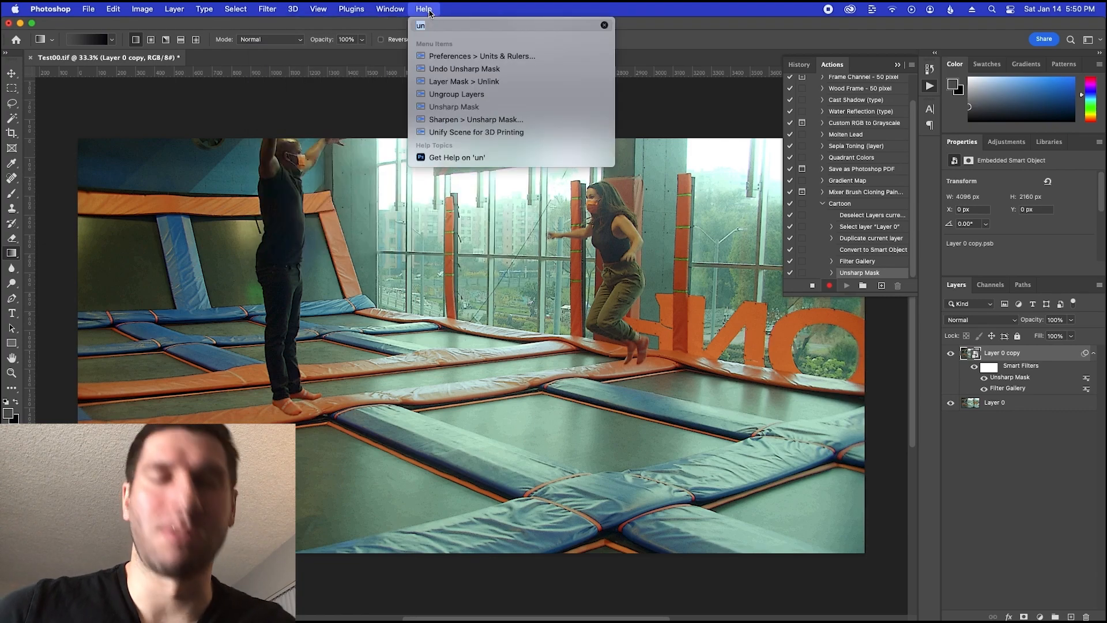
{"action": "type", "text": "oi"}
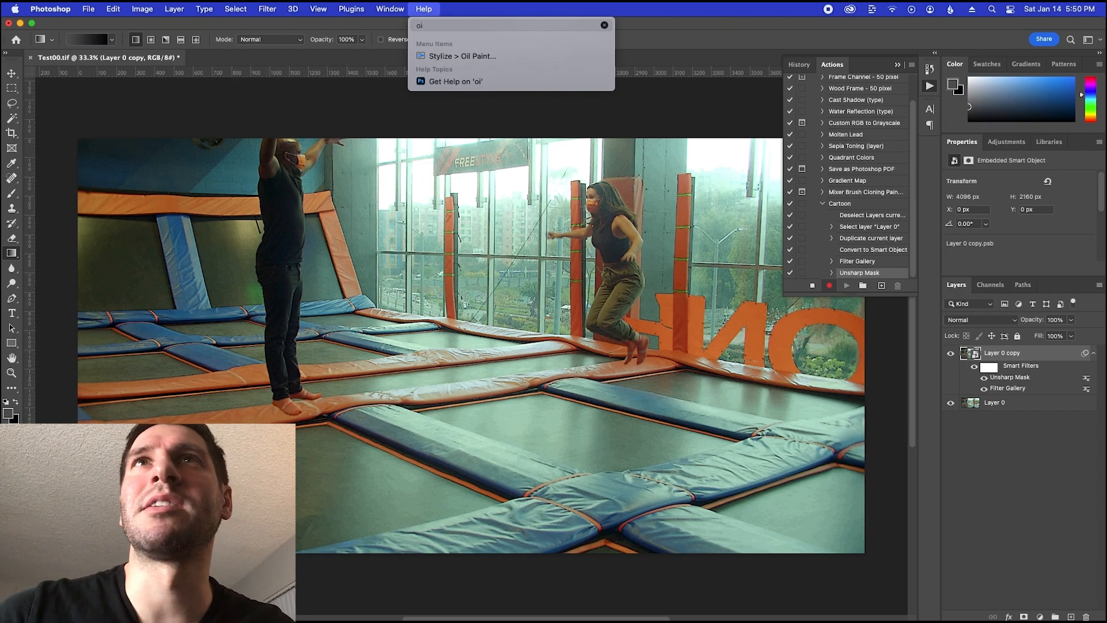
{"action": "key", "text": "Down"}
{"action": "key", "text": "Return"}
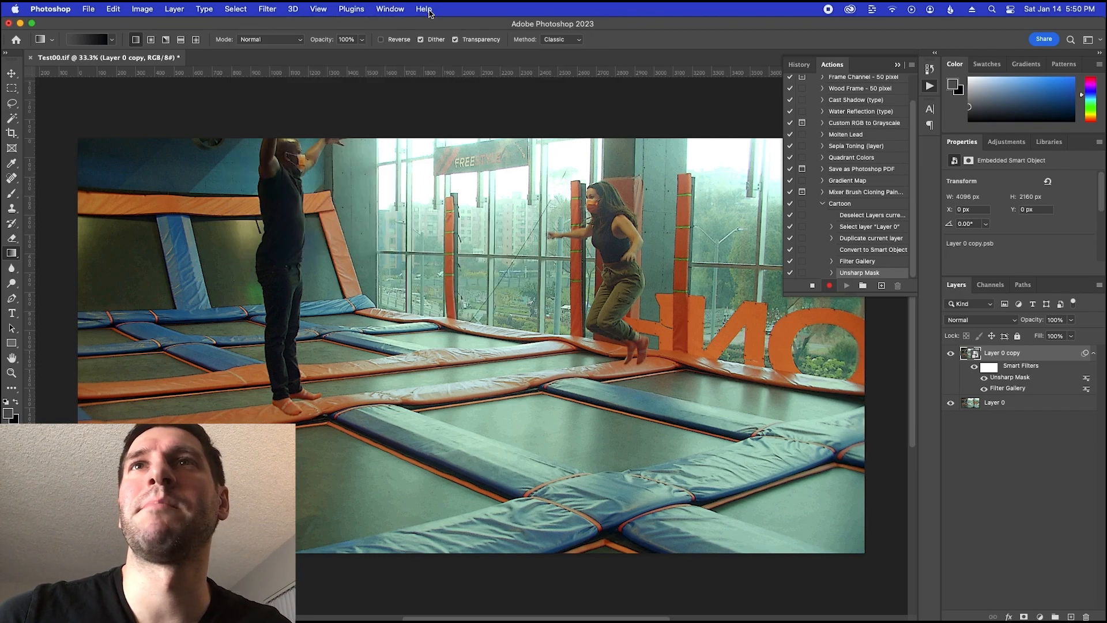
Consult the notes and set Oil Paint in Photoshop to stylization 1.0, cleanliness 7.0 and scale 0.1
{"action": "key", "text": "super+Tab"}
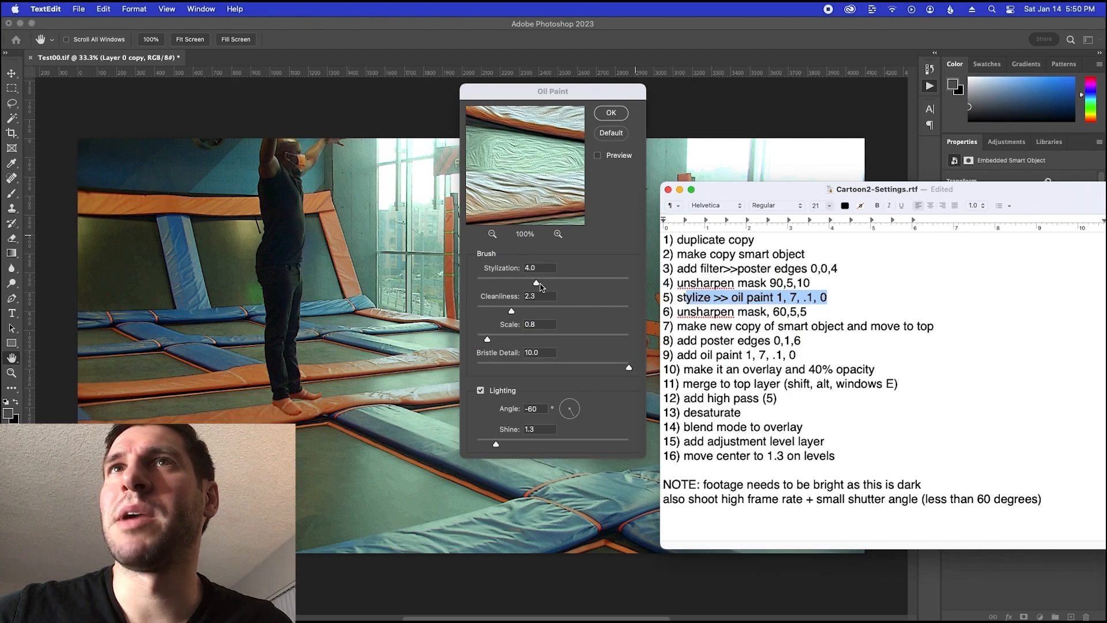
{"action": "key", "text": "super+Tab"}
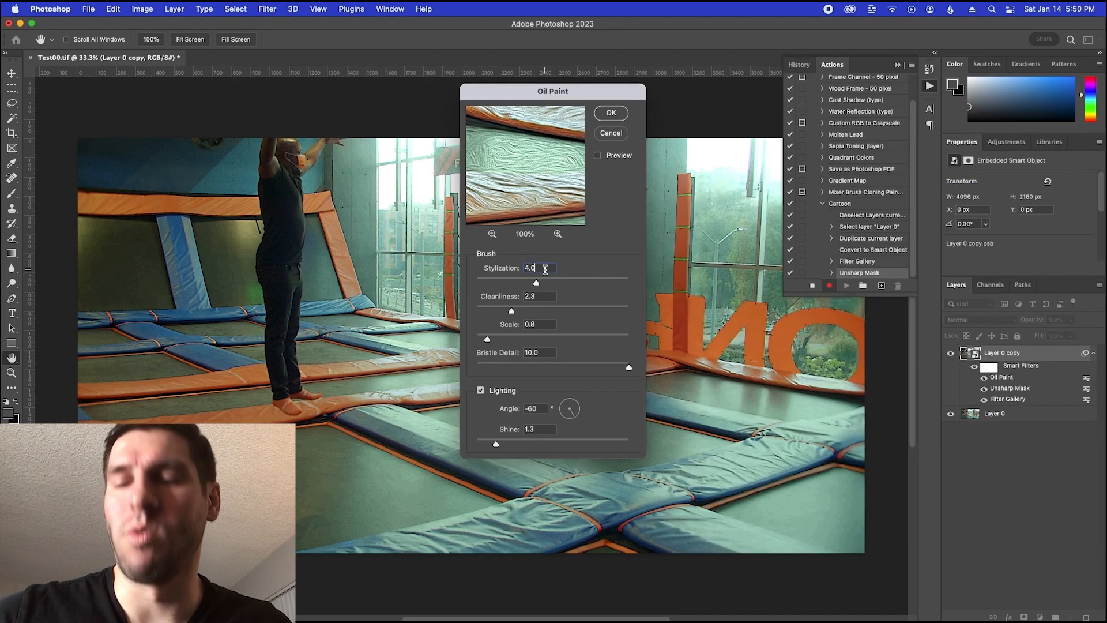
{"action": "type", "text": "1"}
{"action": "key", "text": "Tab"}
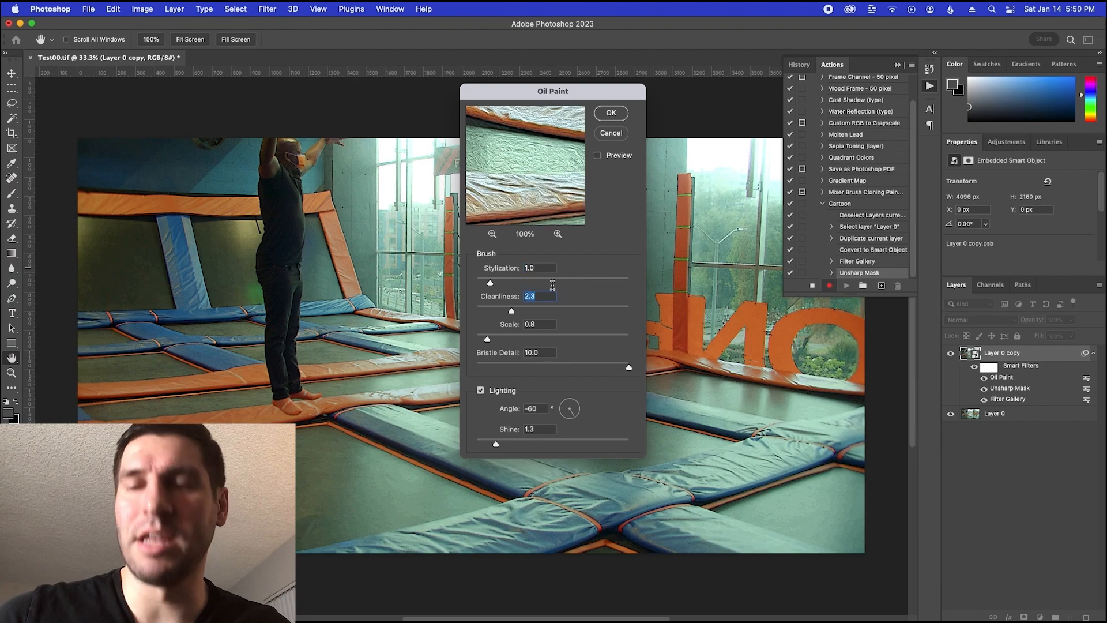
{"action": "type", "text": "7"}
{"action": "key", "text": "Tab"}
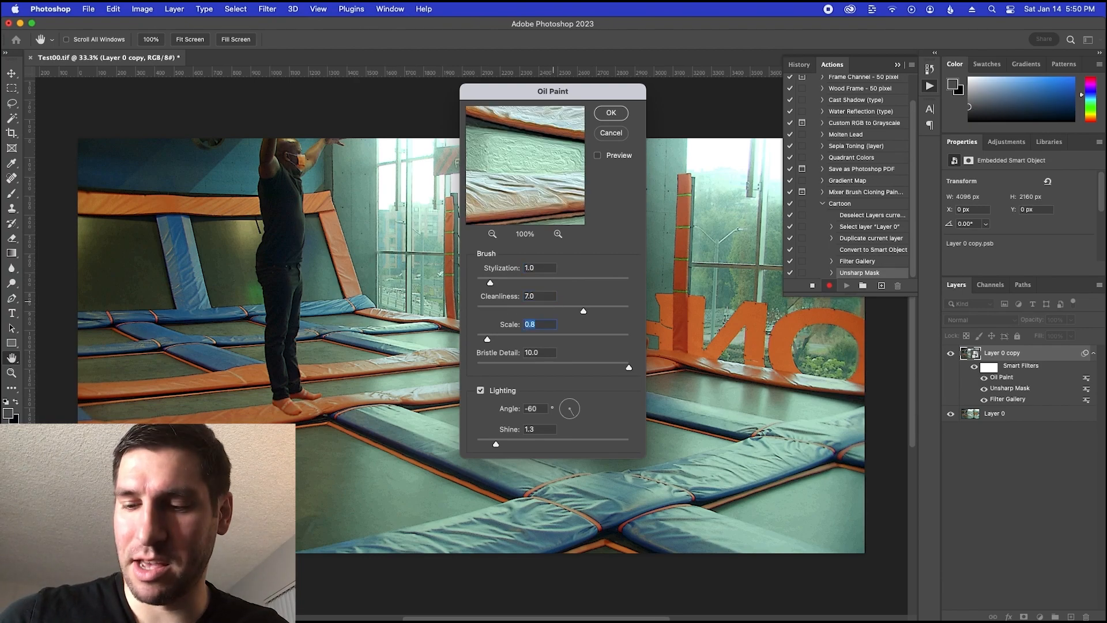
{"action": "type", "text": ".1"}
{"action": "key", "text": "Tab"}
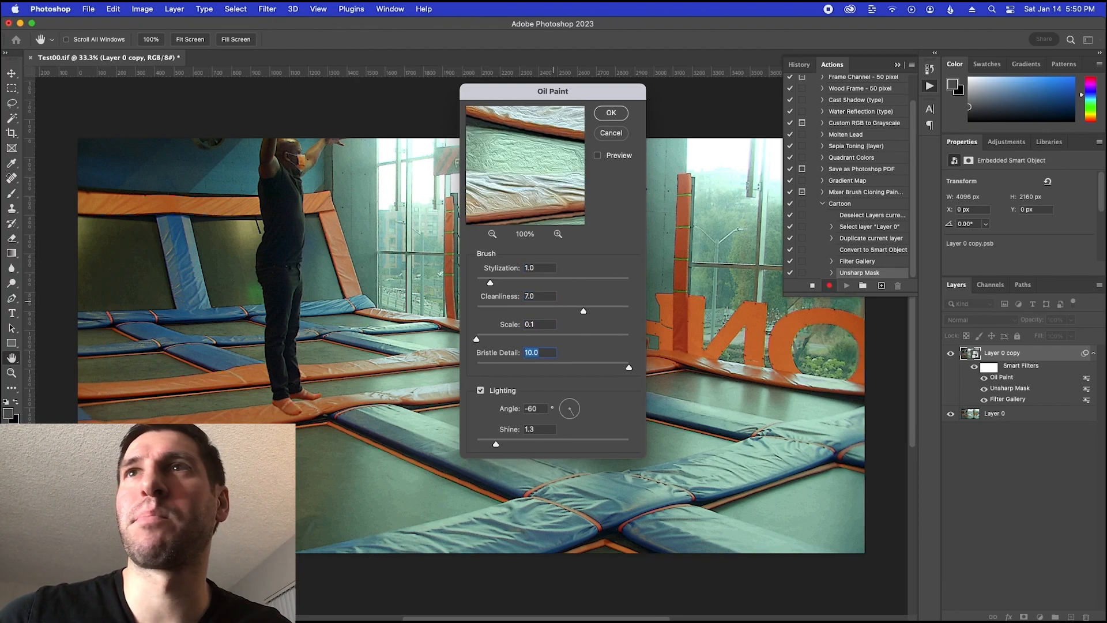
Set the Oil Paint bristle detail to 0.0, recheck the notes and apply the filter to the Layer 0 copy
{"action": "key", "text": "super+Tab"}
{"action": "key", "text": "super+Tab"}
{"action": "type", "text": "0"}
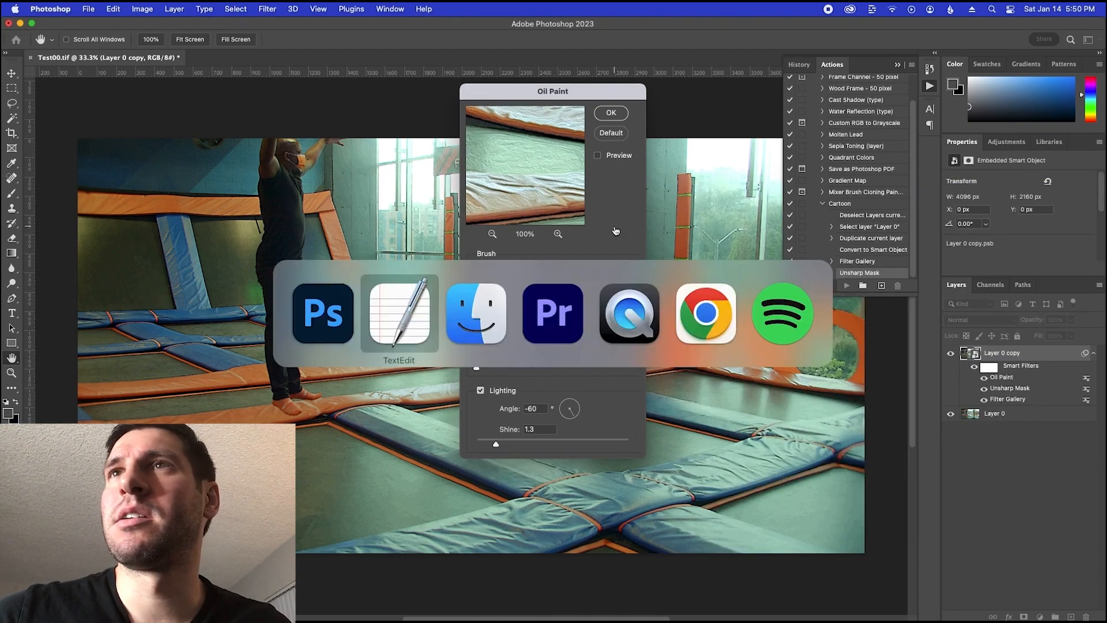
{"action": "key", "text": "super+Tab"}
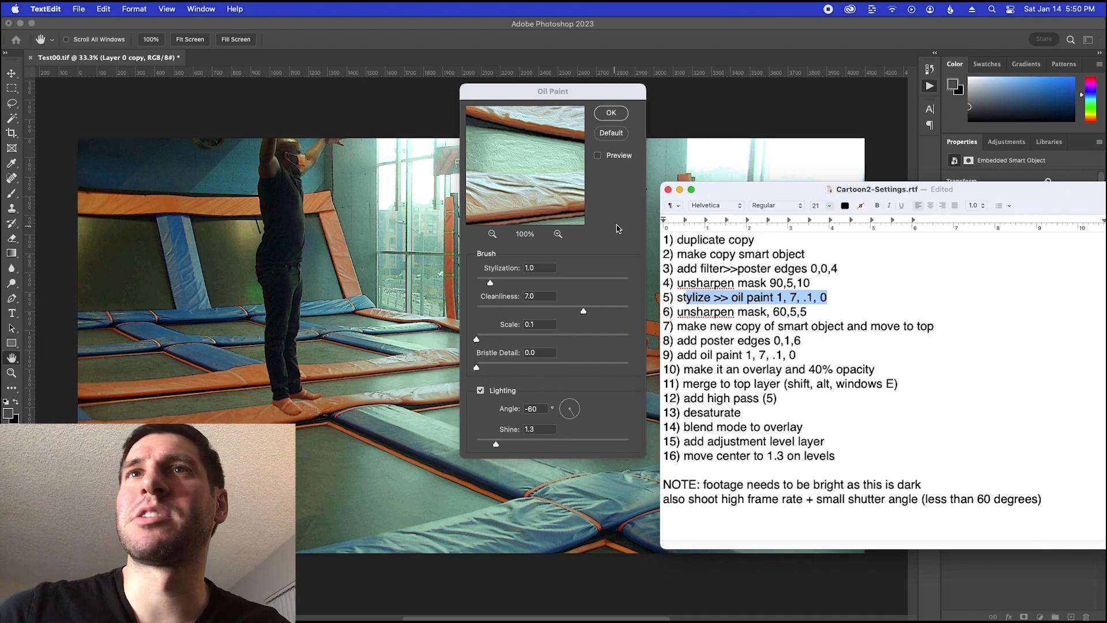
{"action": "key", "text": "super+Tab"}
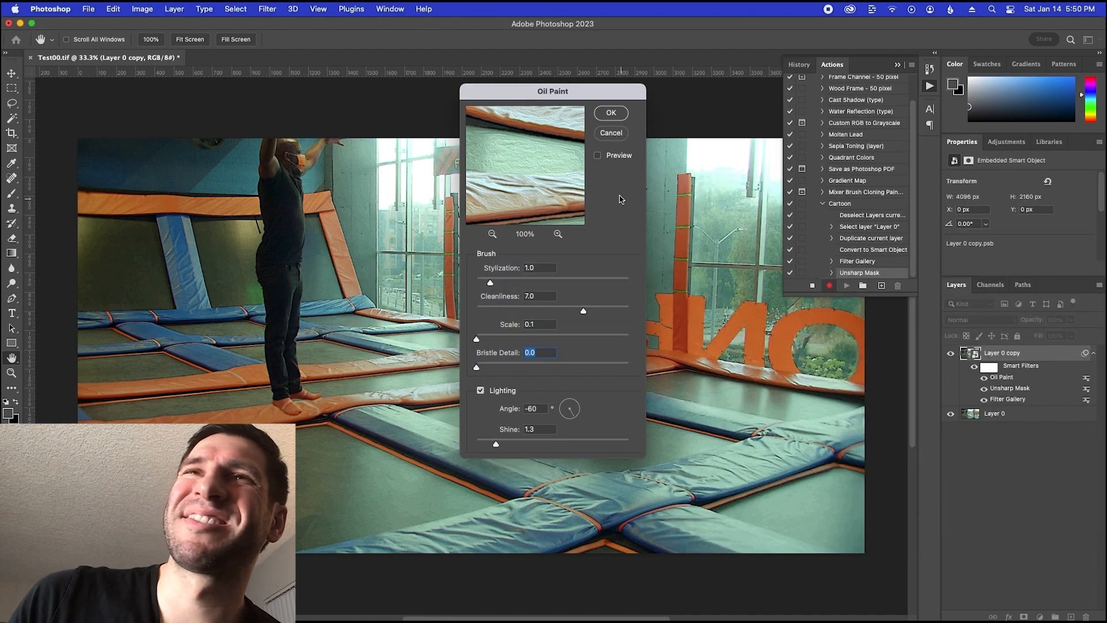
{"action": "left_click", "coordinate": [612, 113]}
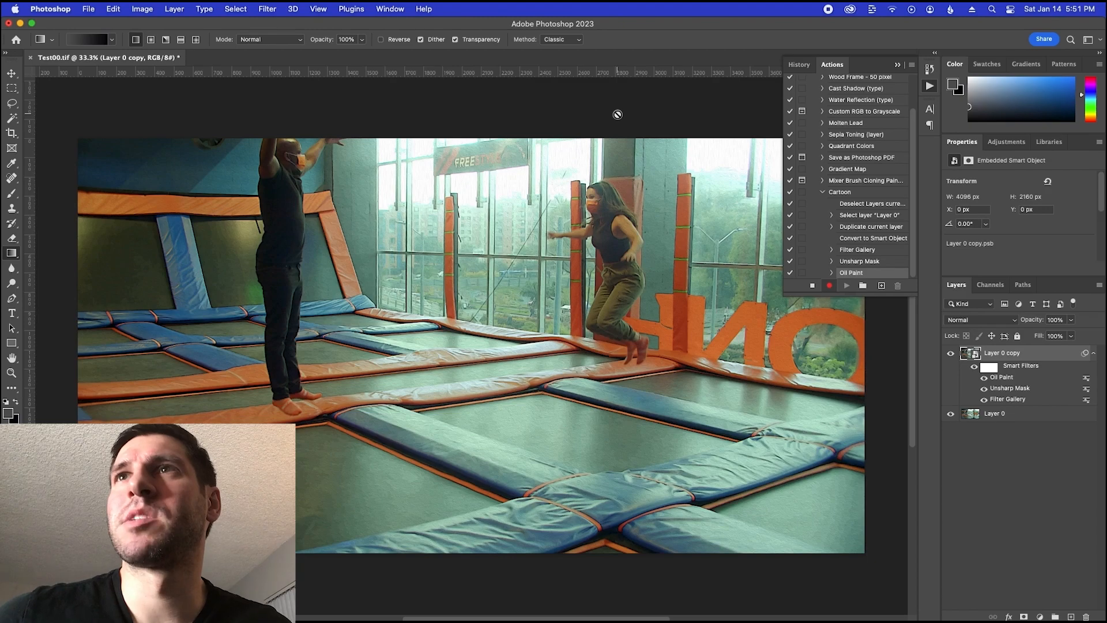
Highlight the second unsharp mask instruction in the TextEdit notes and open Unsharp Mask in Photoshop for the Layer 0 copy
{"action": "key", "text": "super+Tab"}
{"action": "left_click_drag", "start_coordinate": [697, 311], "coordinate": [800, 307]}
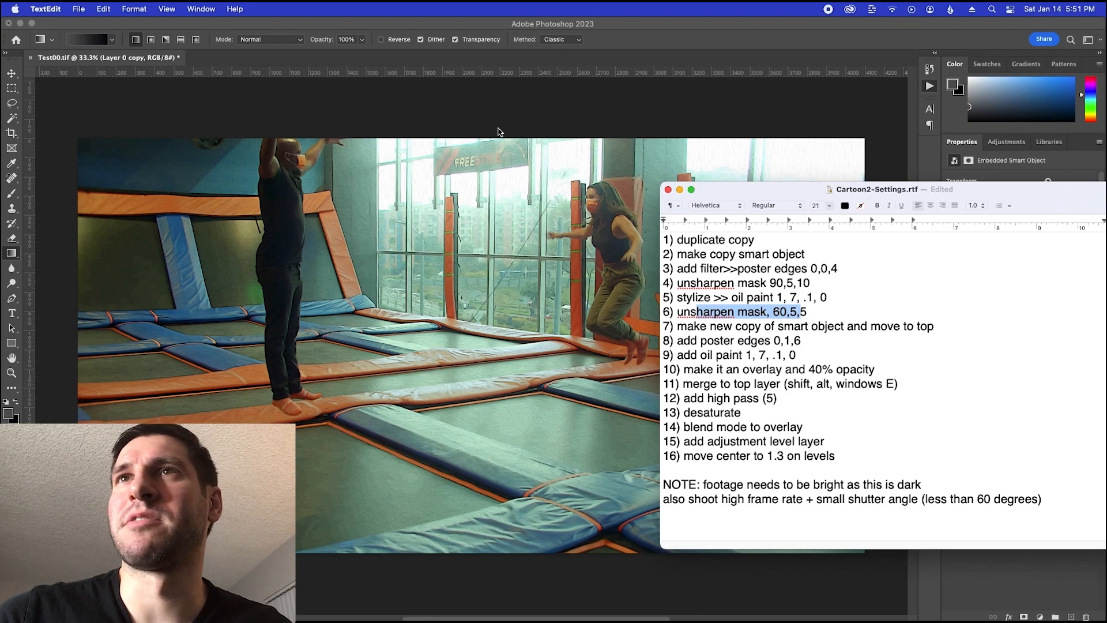
{"action": "key", "text": "super+Tab"}
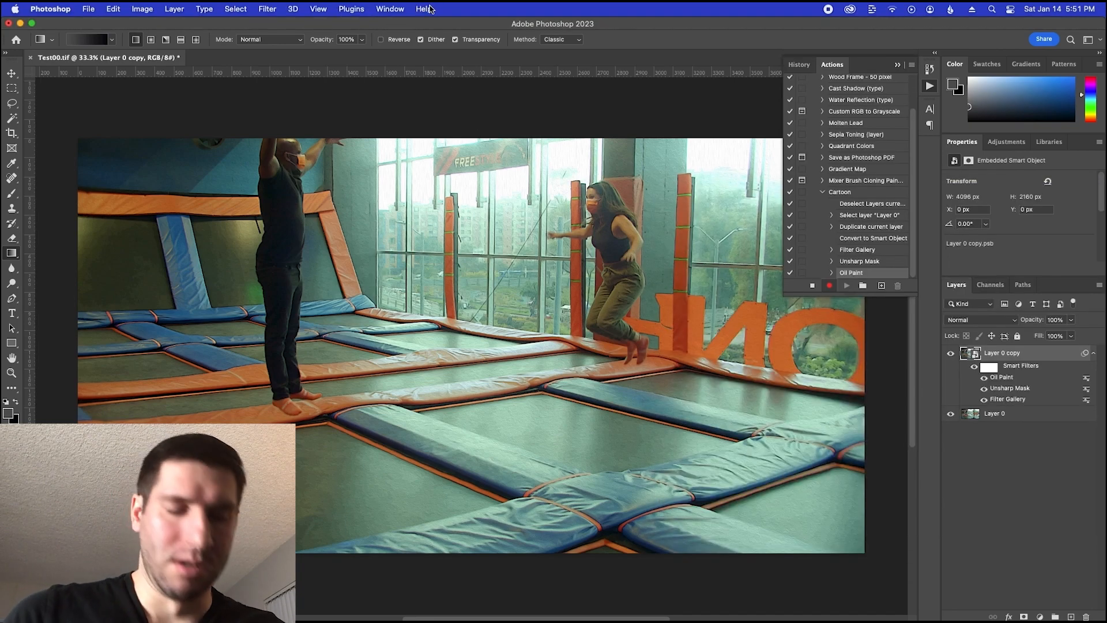
{"action": "key", "text": "super+shift+slash"}
{"action": "type", "text": "unsha"}
{"action": "key", "text": "Down"}
{"action": "key", "text": "Return"}
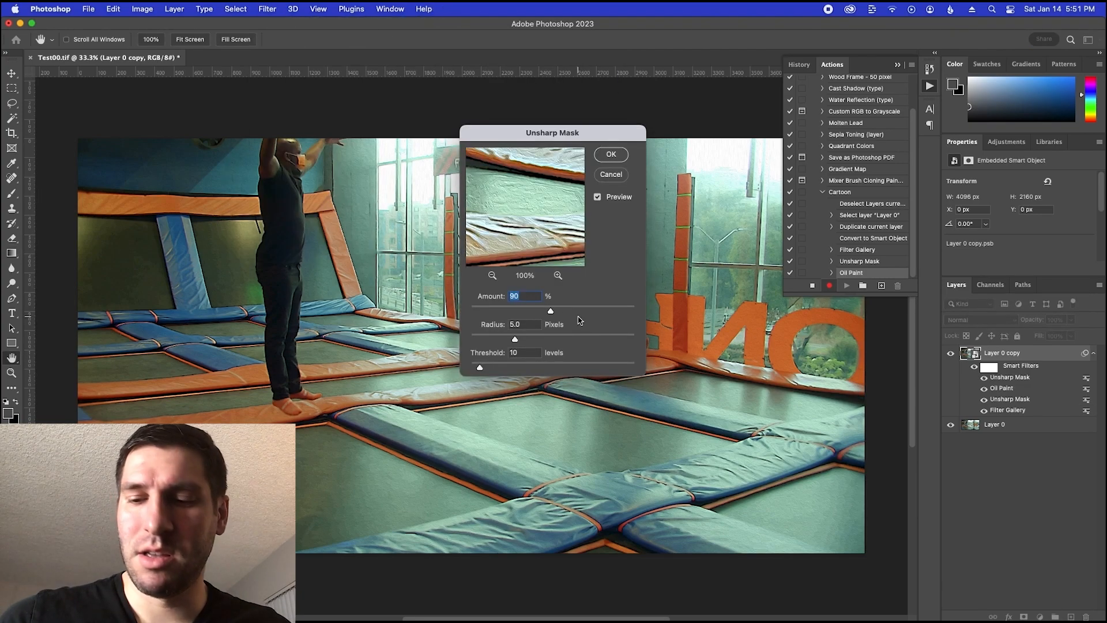
Consult the notes and apply Unsharp Mask in Photoshop with amount 60%, radius 5.0 pixels and threshold 5 levels
{"action": "key", "text": "super+Tab"}
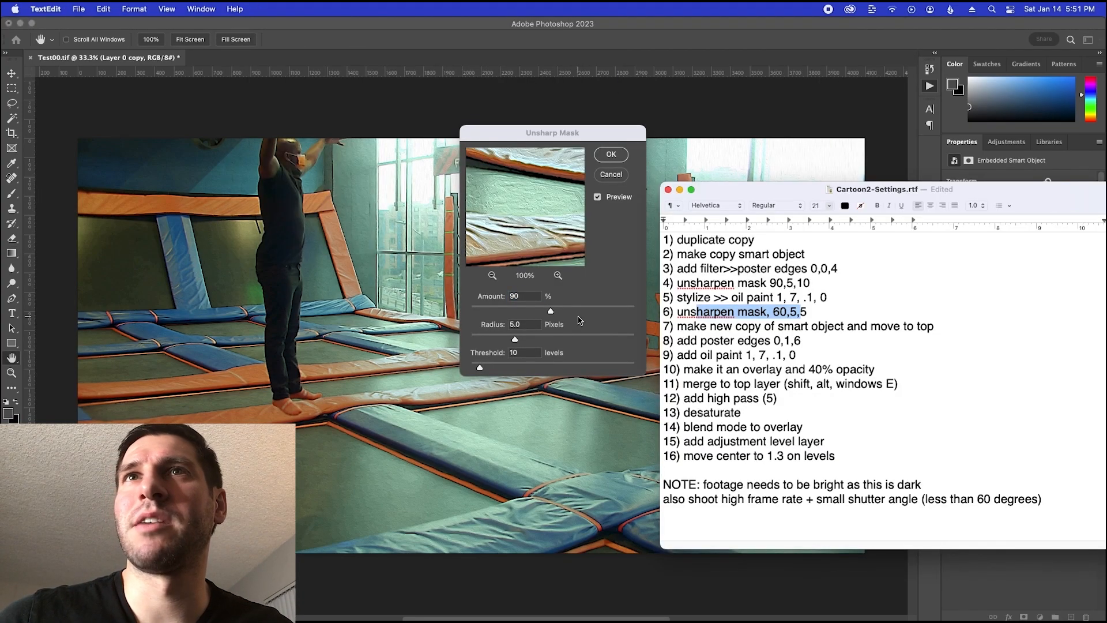
{"action": "key", "text": "super+Tab"}
{"action": "type", "text": "60"}
{"action": "key", "text": "Tab"}
{"action": "type", "text": "5"}
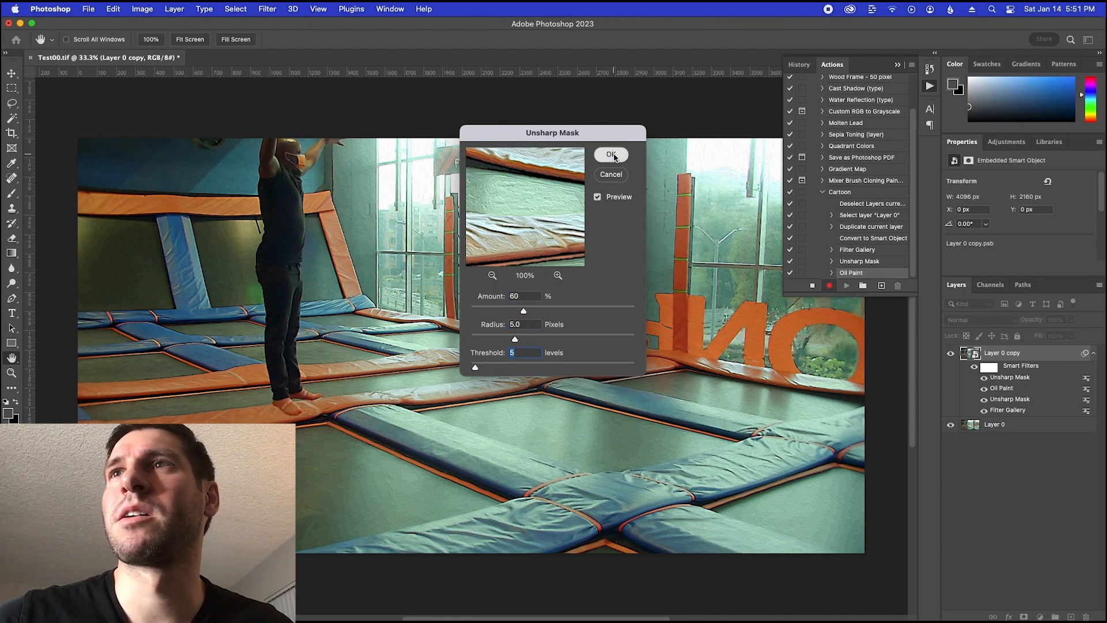
{"action": "left_click", "coordinate": [613, 155]}
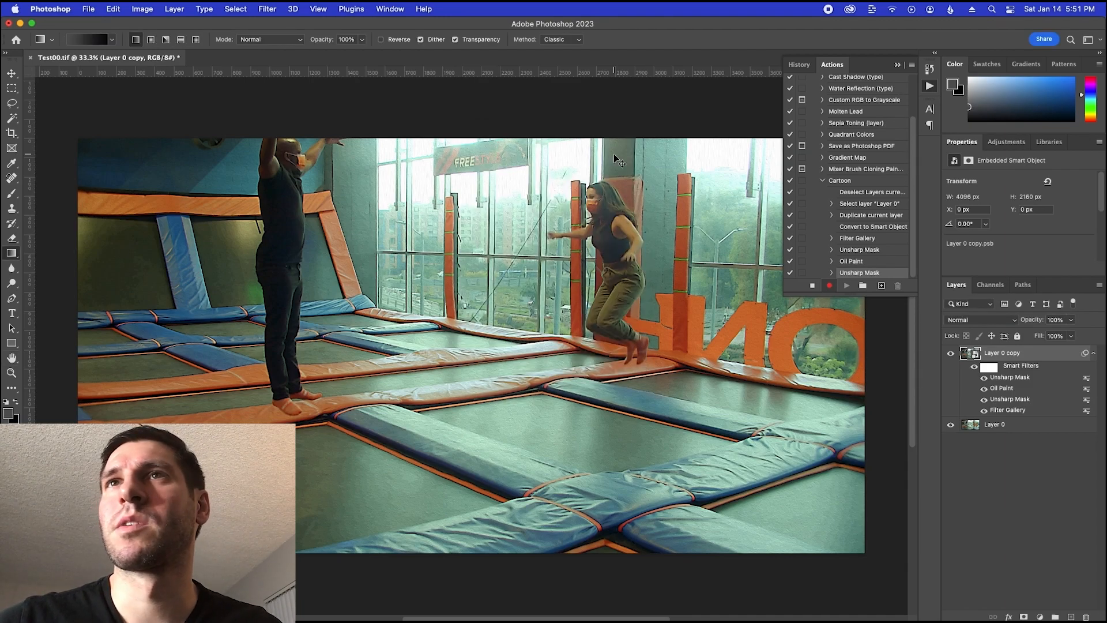
Check the TextEdit notes for the instruction on making a new smart object copy and return to Photoshop
{"action": "key", "text": "super+Tab"}
{"action": "left_click", "coordinate": [720, 318]}
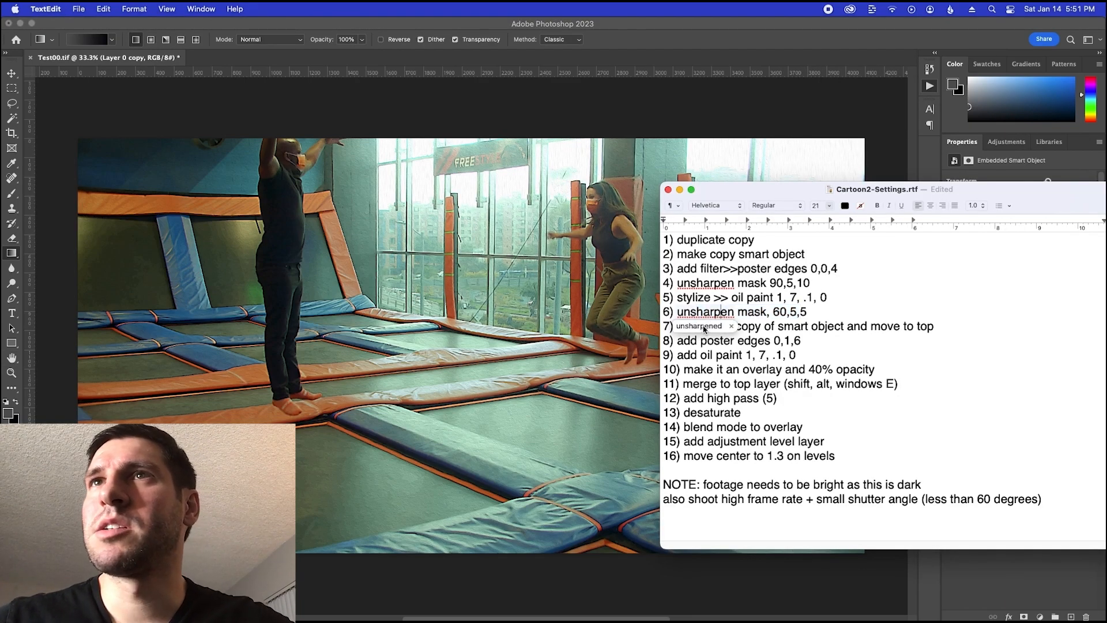
{"action": "left_click", "coordinate": [714, 325]}
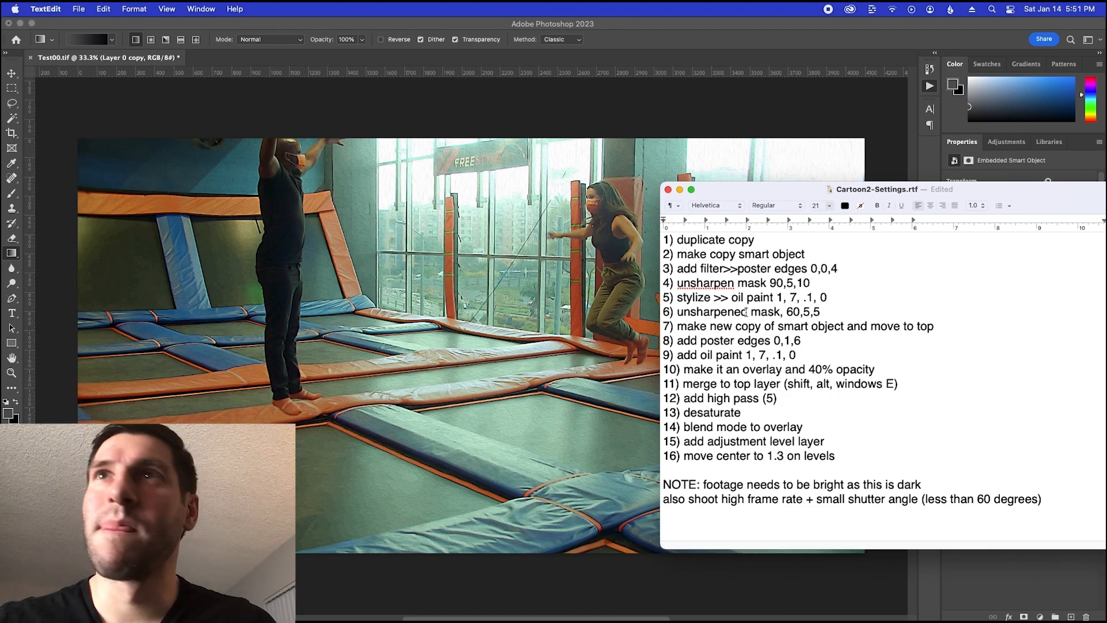
{"action": "key", "text": "super+z"}
{"action": "left_click", "coordinate": [742, 327]}
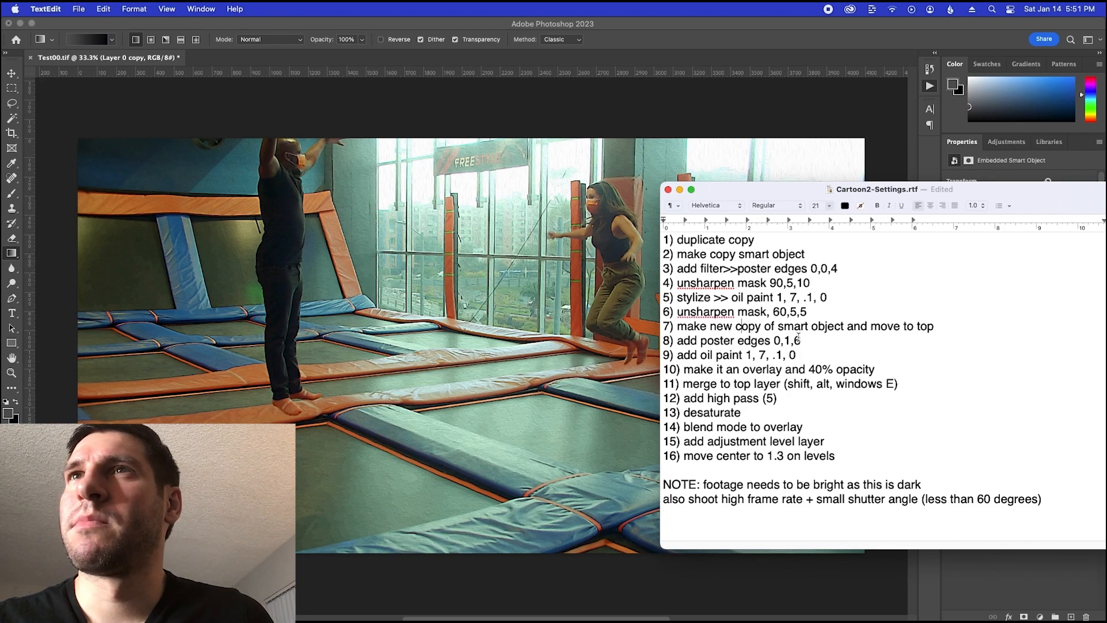
{"action": "key", "text": "super+Tab"}
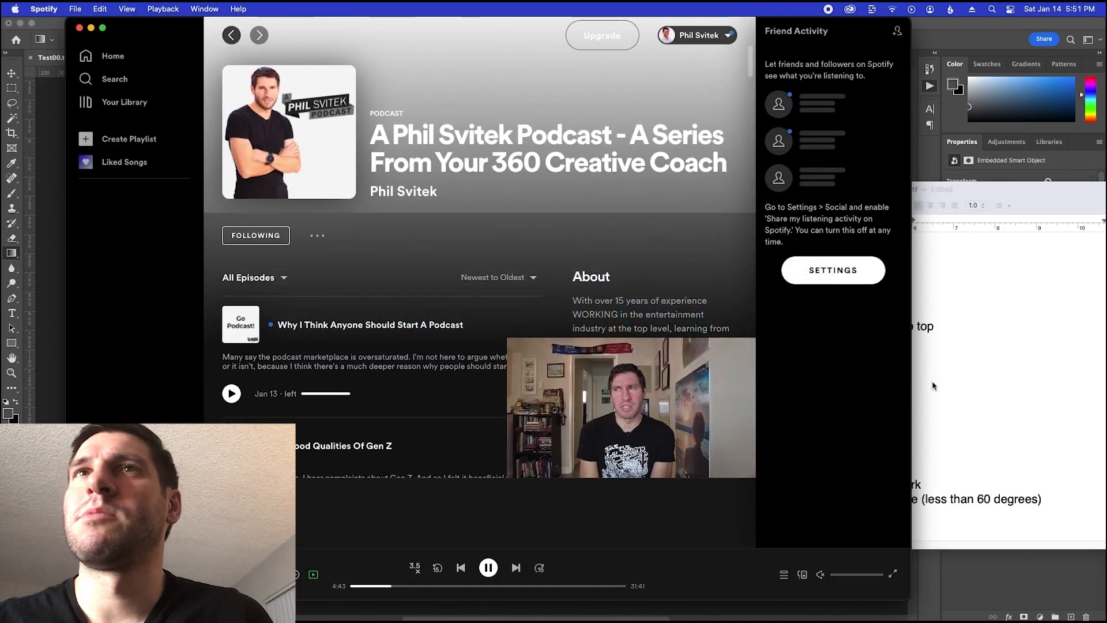
{"action": "key", "text": "super+Tab"}
{"action": "key", "text": "super+Tab"}
{"action": "key", "text": "Tab"}
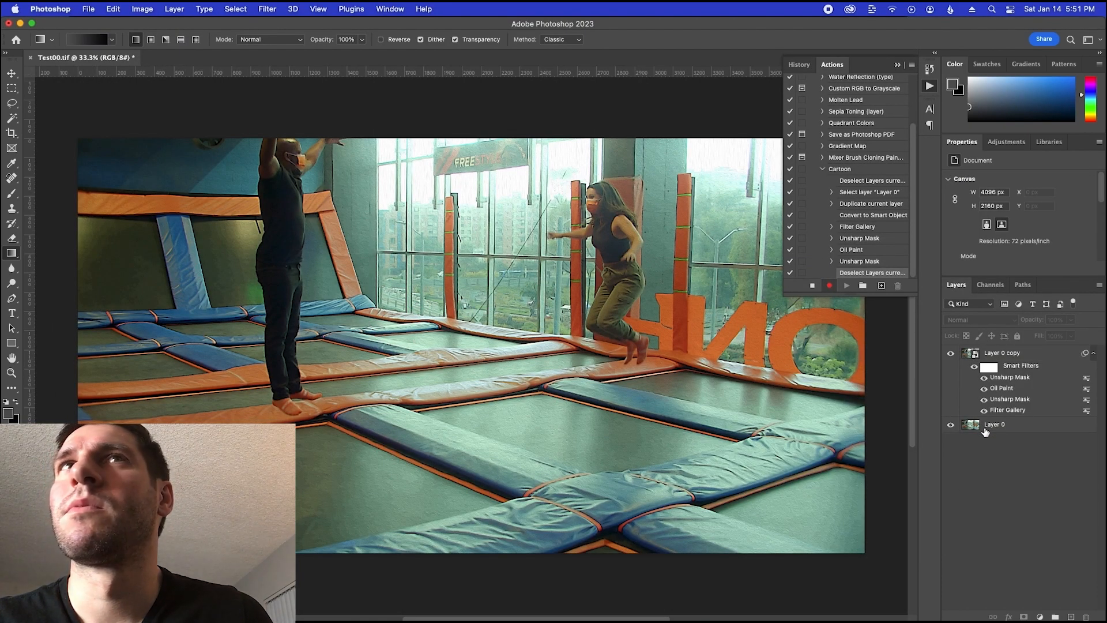
Try to duplicate the Layer 0 copy smart object with its filters, recheck the notes and undo the duplication
{"action": "left_click", "coordinate": [991, 354]}
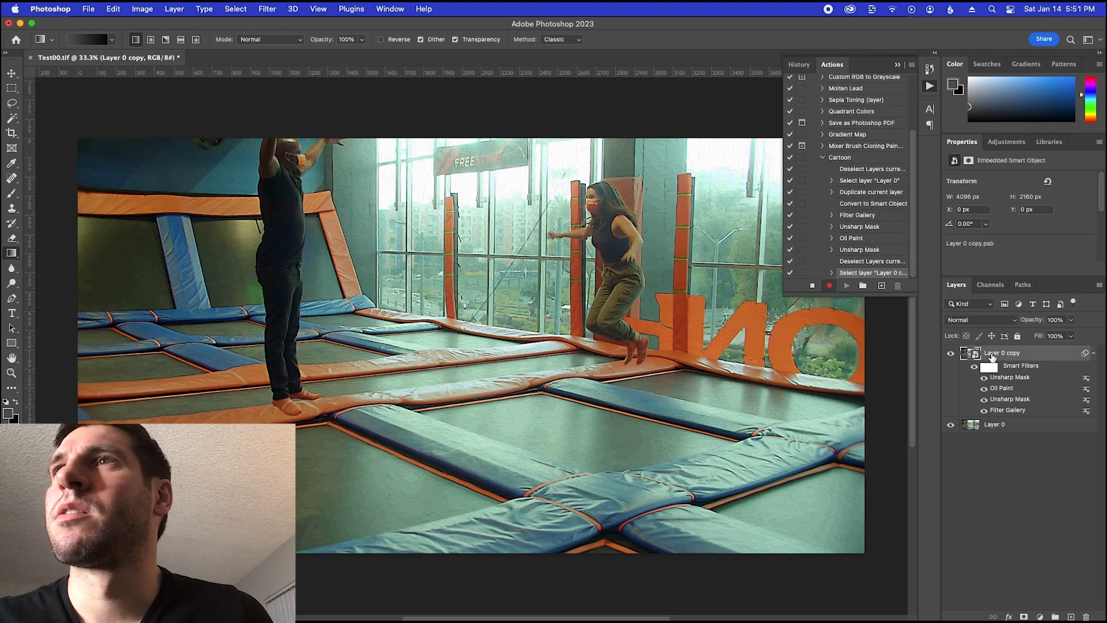
{"action": "right_click", "coordinate": [989, 353]}
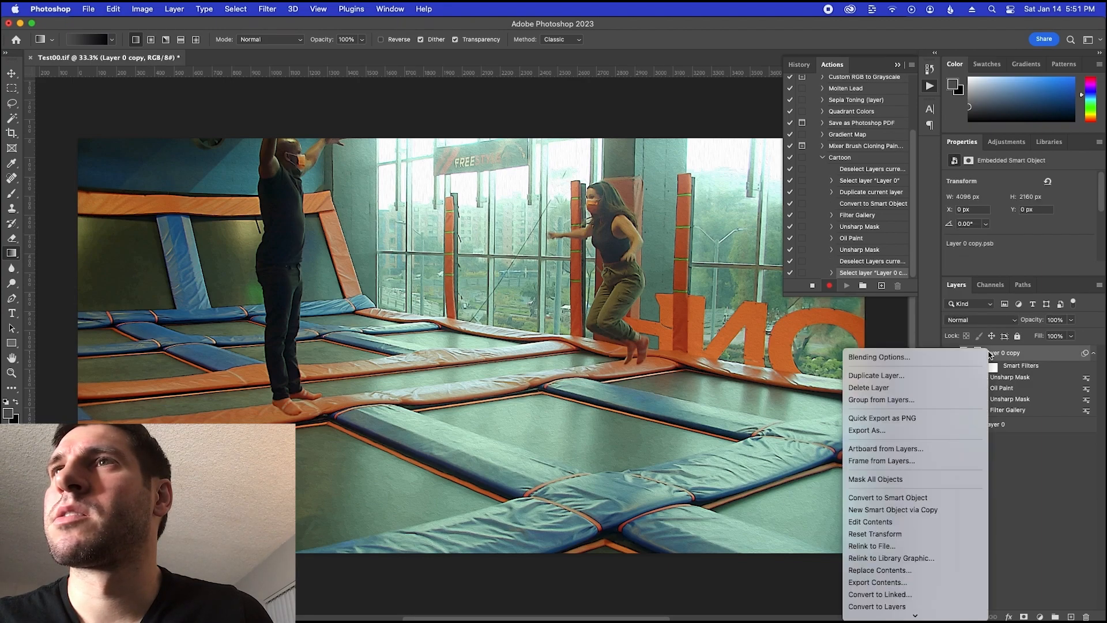
{"action": "left_click", "coordinate": [958, 376]}
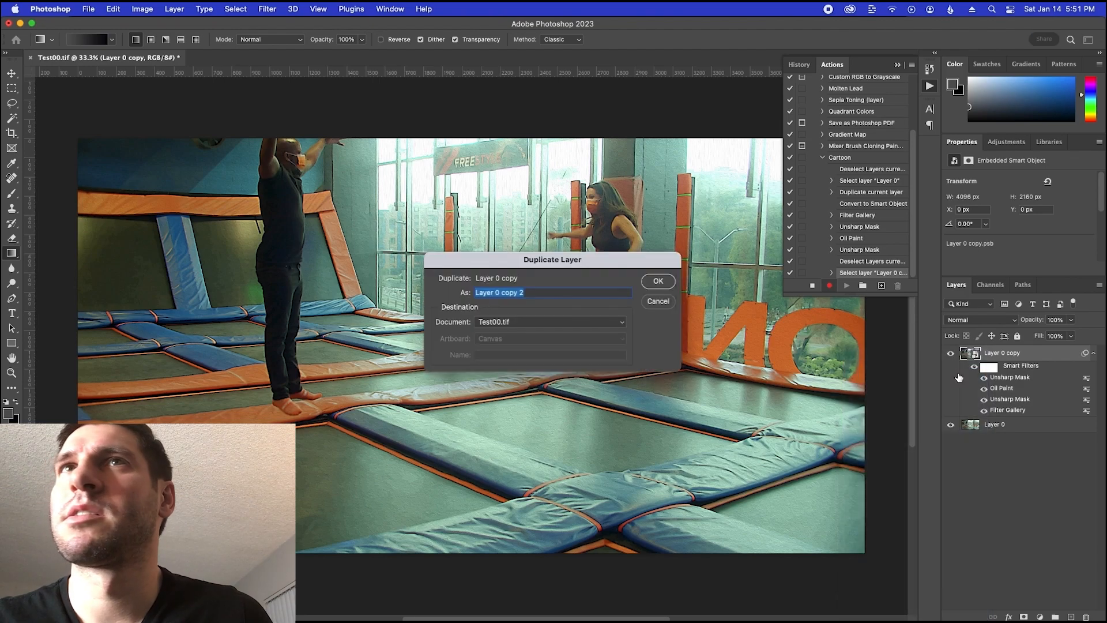
{"action": "key", "text": "Return"}
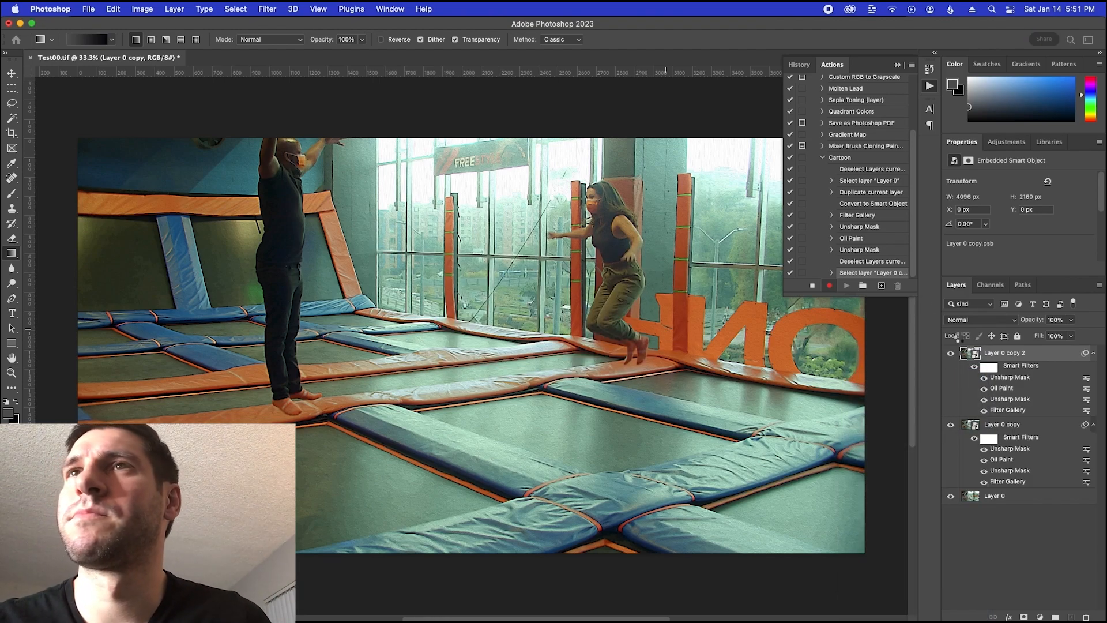
{"action": "key", "text": "super+Tab"}
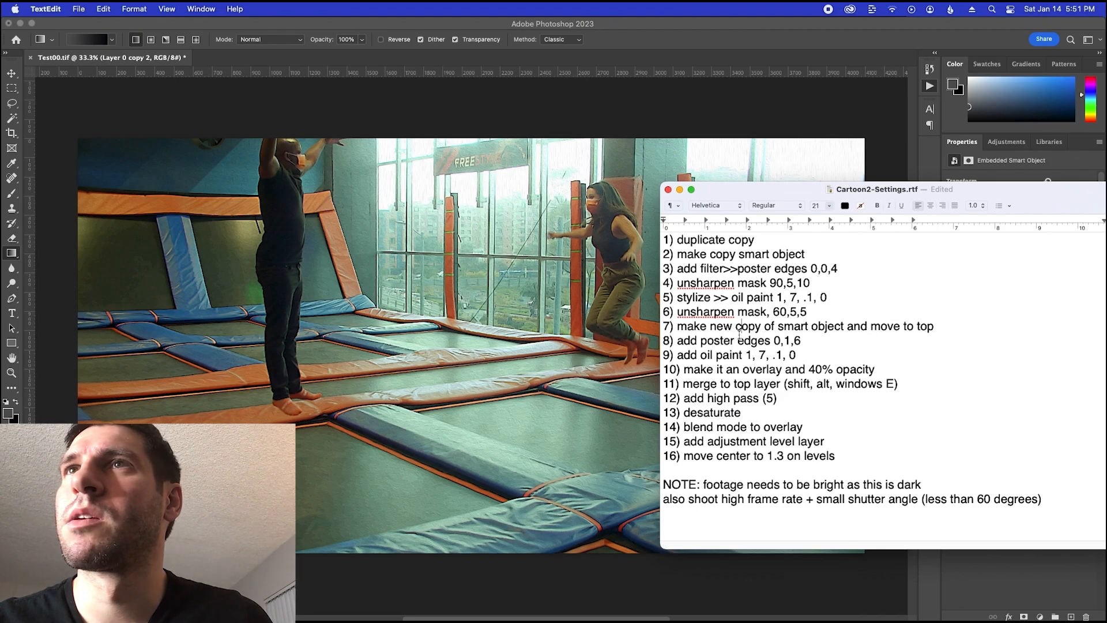
{"action": "key", "text": "super+Tab"}
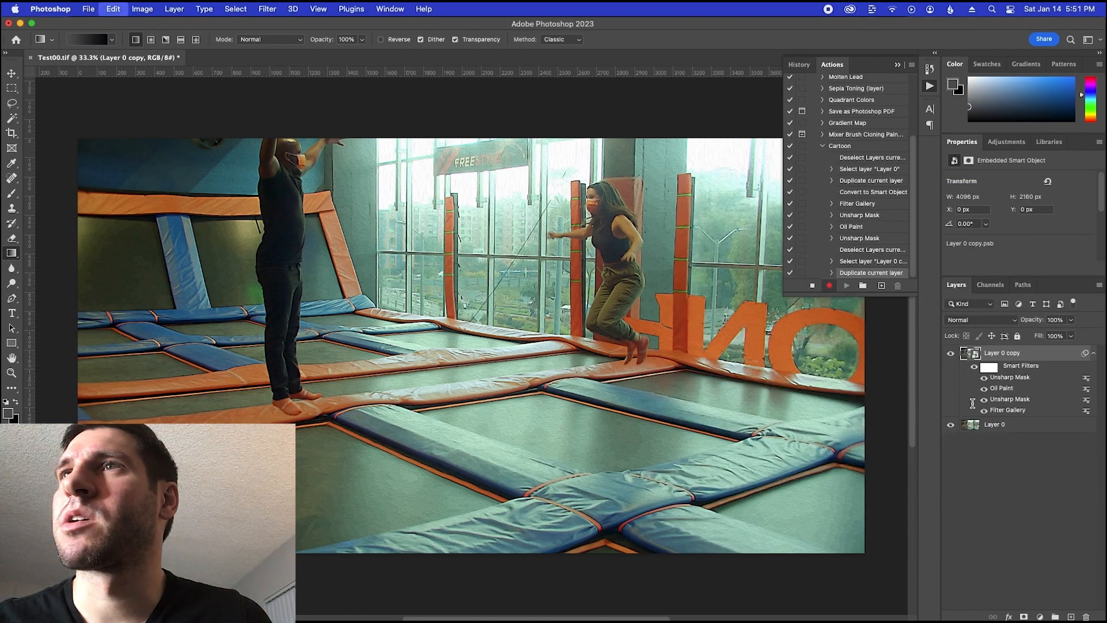
Duplicate the original Layer 0 as Layer 0 copy 2 and convert the duplicate to a smart object
{"action": "left_click", "coordinate": [987, 427]}
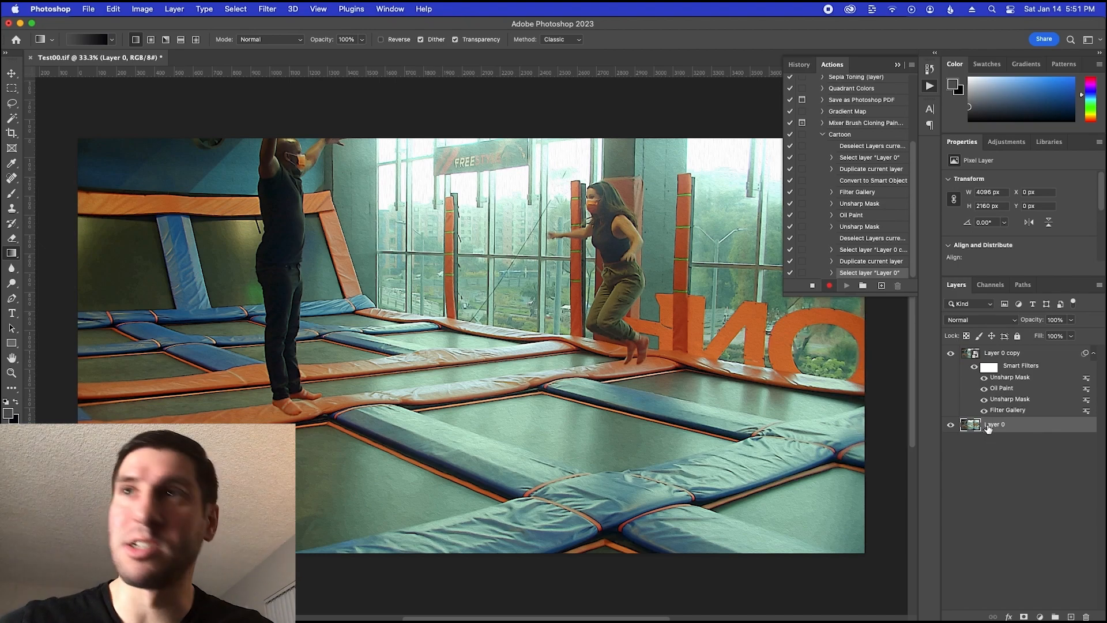
{"action": "right_click", "coordinate": [987, 428]}
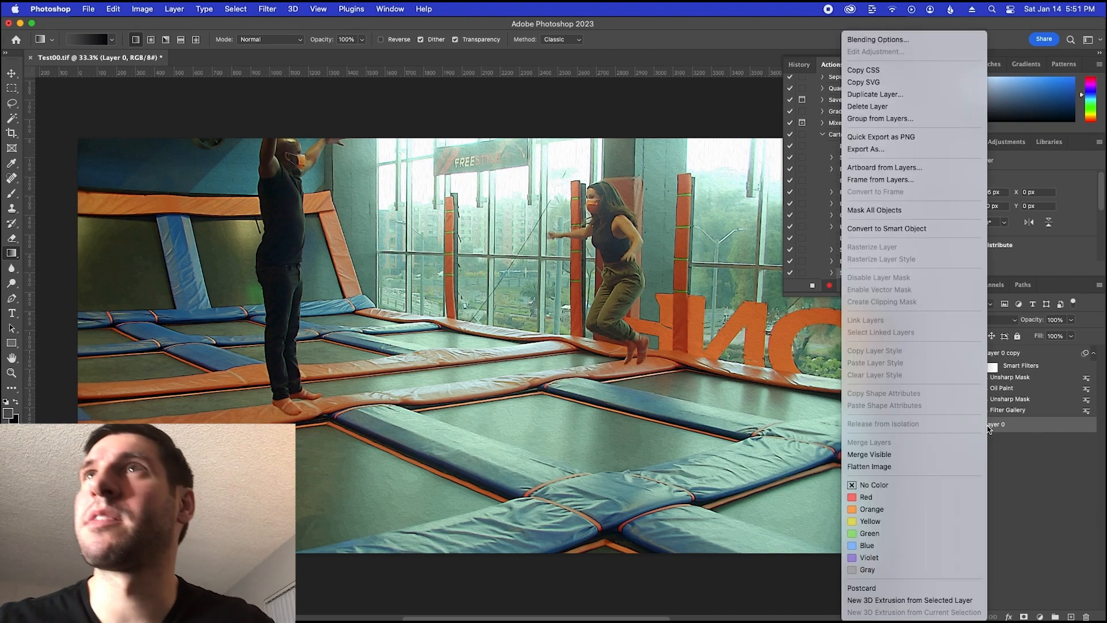
{"action": "left_click", "coordinate": [896, 95]}
{"action": "key", "text": "Return"}
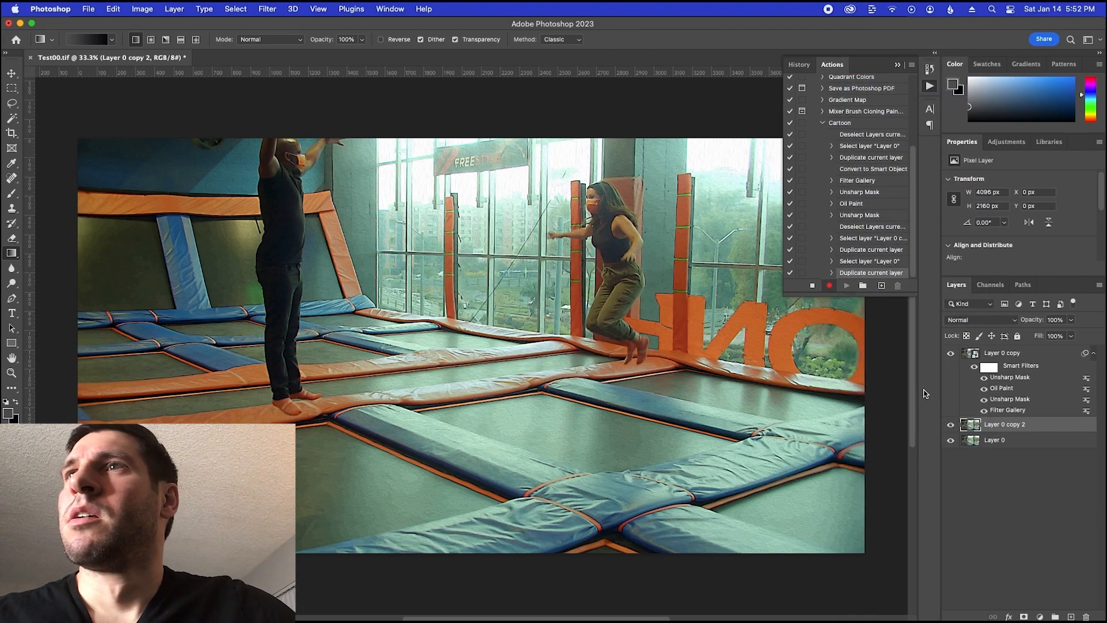
{"action": "right_click", "coordinate": [1008, 428]}
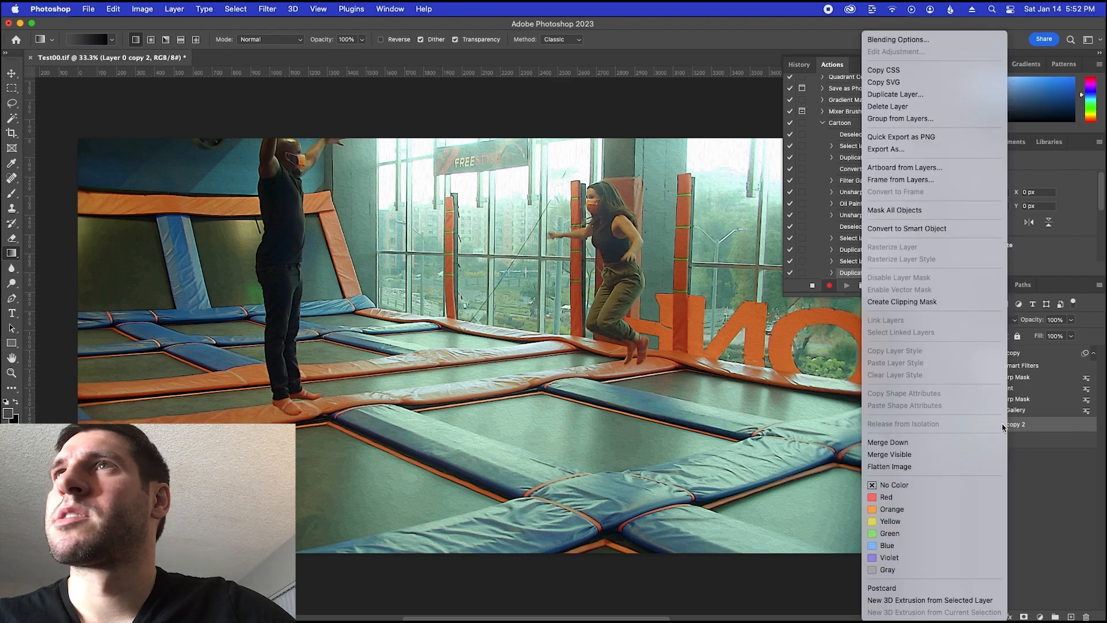
{"action": "left_click", "coordinate": [916, 228]}
Open the contents of the Layer 0 copy 2 smart object for editing
{"action": "double_click", "coordinate": [1004, 424]}
{"action": "left_click", "coordinate": [973, 424]}
{"action": "double_click", "coordinate": [973, 425]}
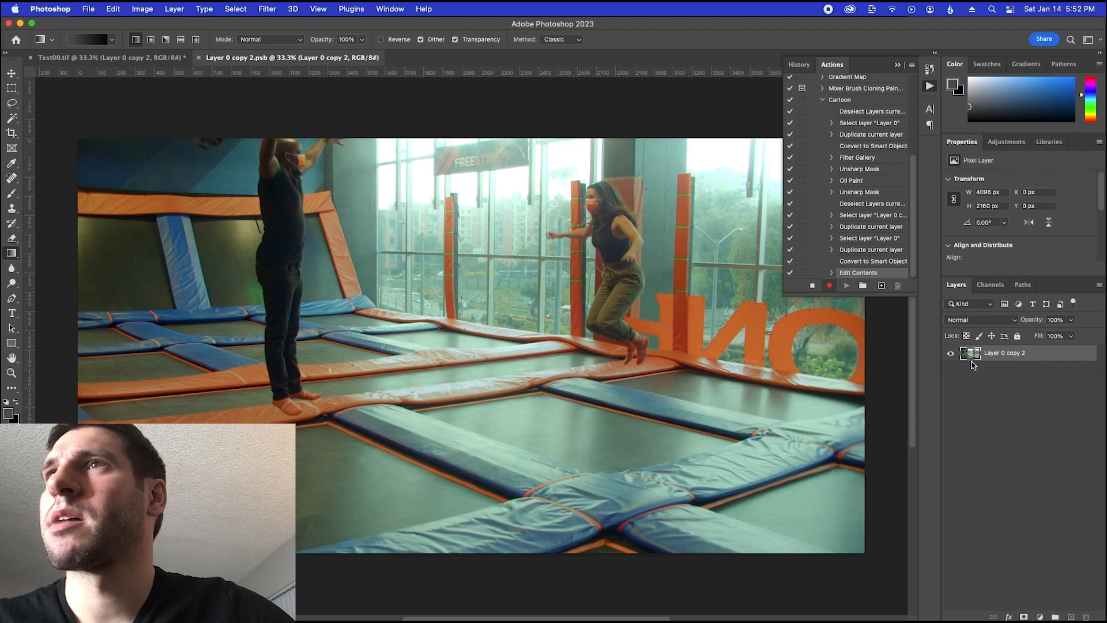
Deselect the layer in the smart object document and set the layer list's filter type to Name
{"action": "left_click", "coordinate": [1015, 437]}
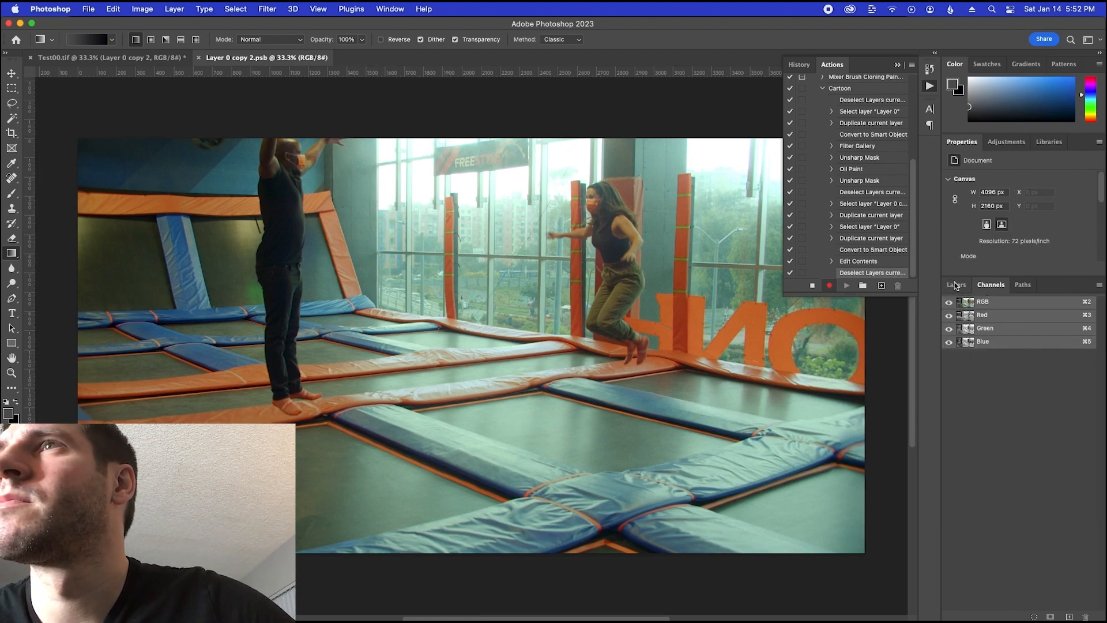
{"action": "left_click", "coordinate": [952, 285]}
{"action": "left_click", "coordinate": [972, 304]}
{"action": "left_click", "coordinate": [971, 305]}
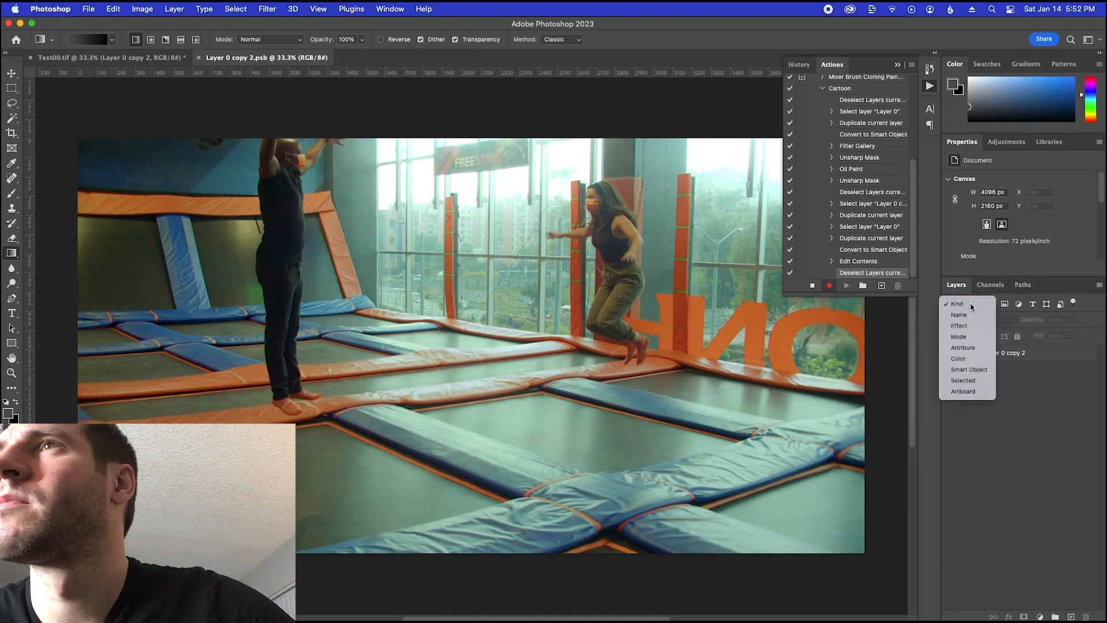
{"action": "left_click", "coordinate": [970, 304]}
{"action": "left_click", "coordinate": [971, 315]}
{"action": "left_click", "coordinate": [990, 380]}
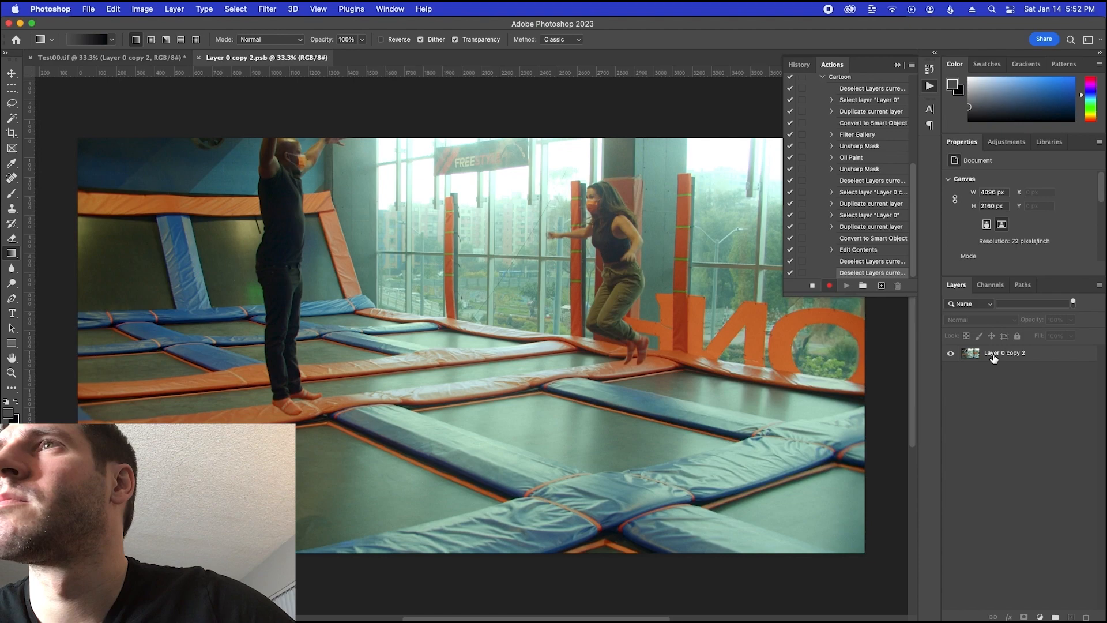
{"action": "left_click", "coordinate": [989, 355]}
{"action": "double_click", "coordinate": [970, 358]}
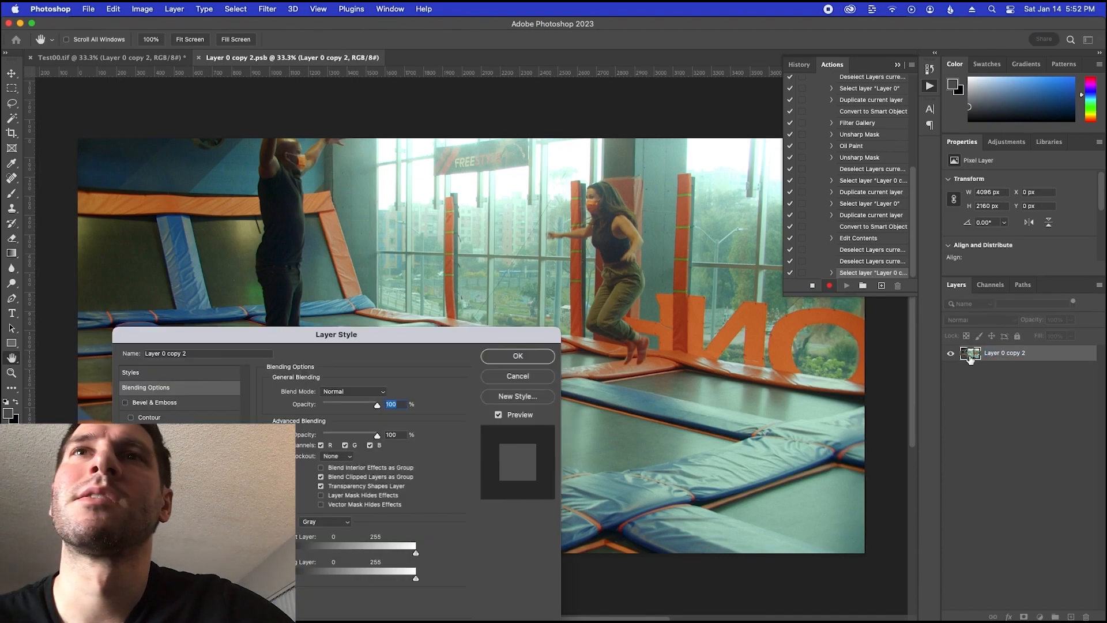
{"action": "left_click", "coordinate": [522, 378]}
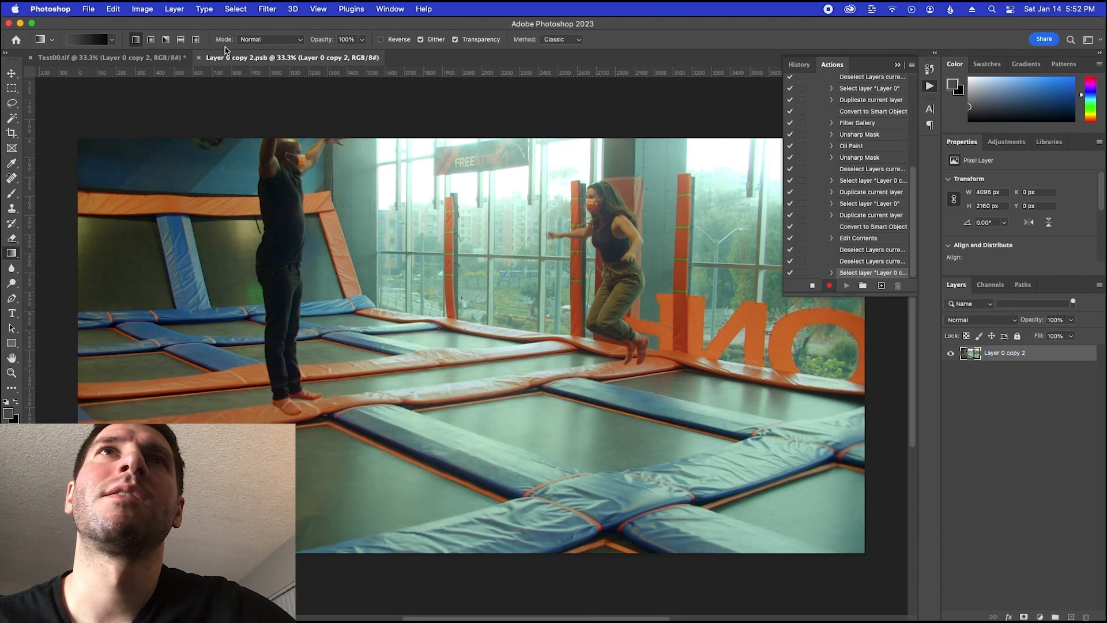
Close the Layer 0 copy 2 smart object document and move Layer 0 copy 2 to the top of the Test00.tif layer stack
{"action": "left_click", "coordinate": [199, 58]}
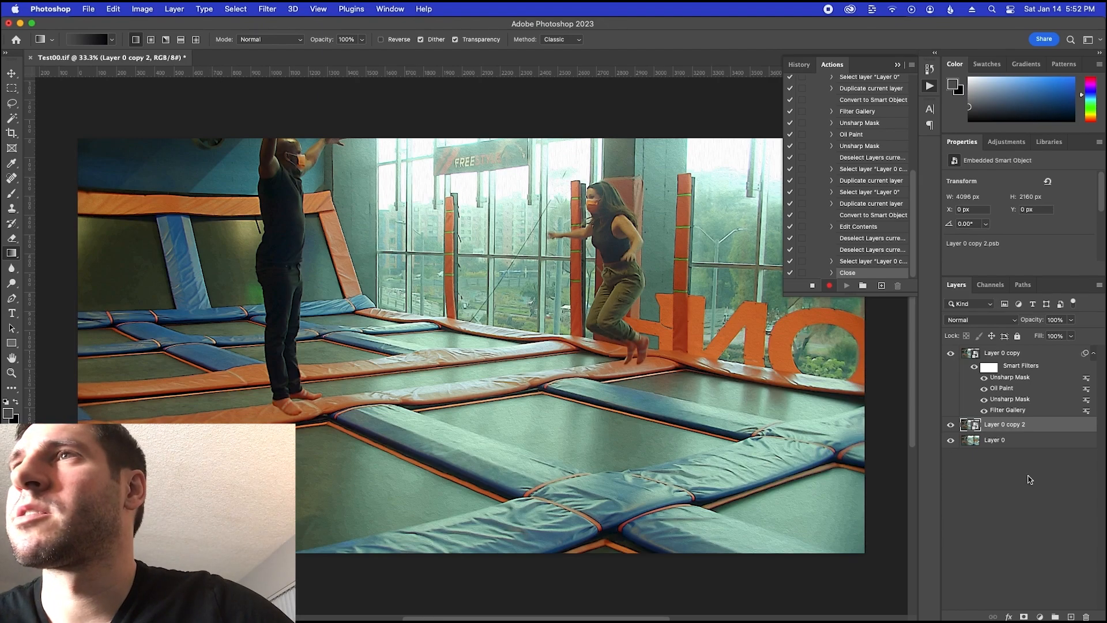
{"action": "left_click", "coordinate": [1030, 478]}
{"action": "left_click_drag", "start_coordinate": [1003, 427], "coordinate": [999, 348]}
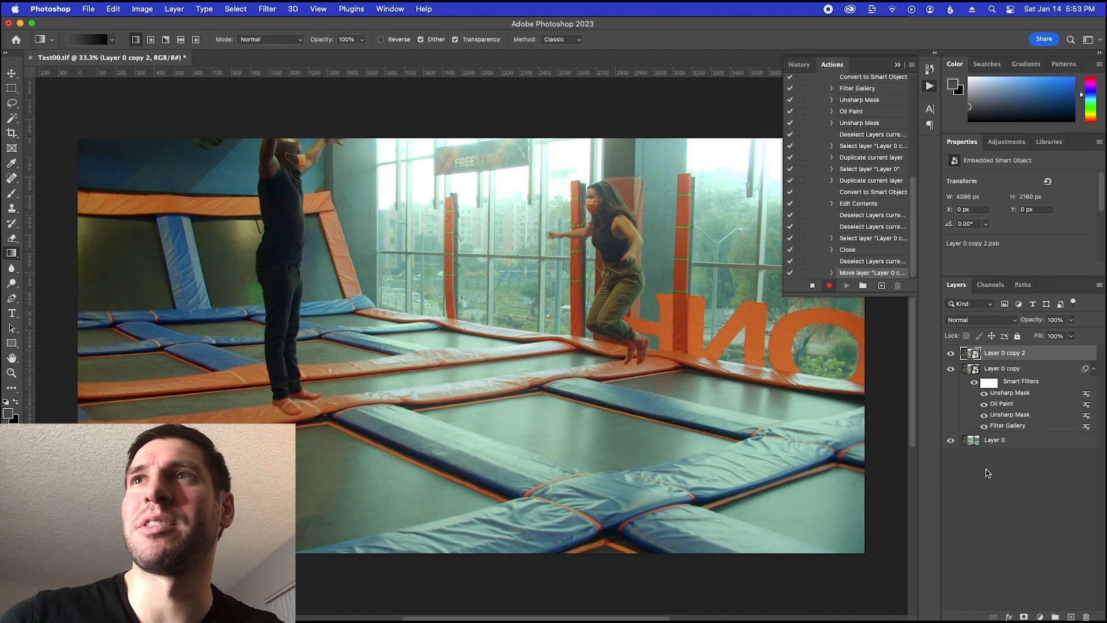
Following the notes, apply the Poster Edges filter to Layer 0 copy 2 with edge thickness 0, edge intensity 1 and posterization 6
{"action": "key", "text": "super+Tab"}
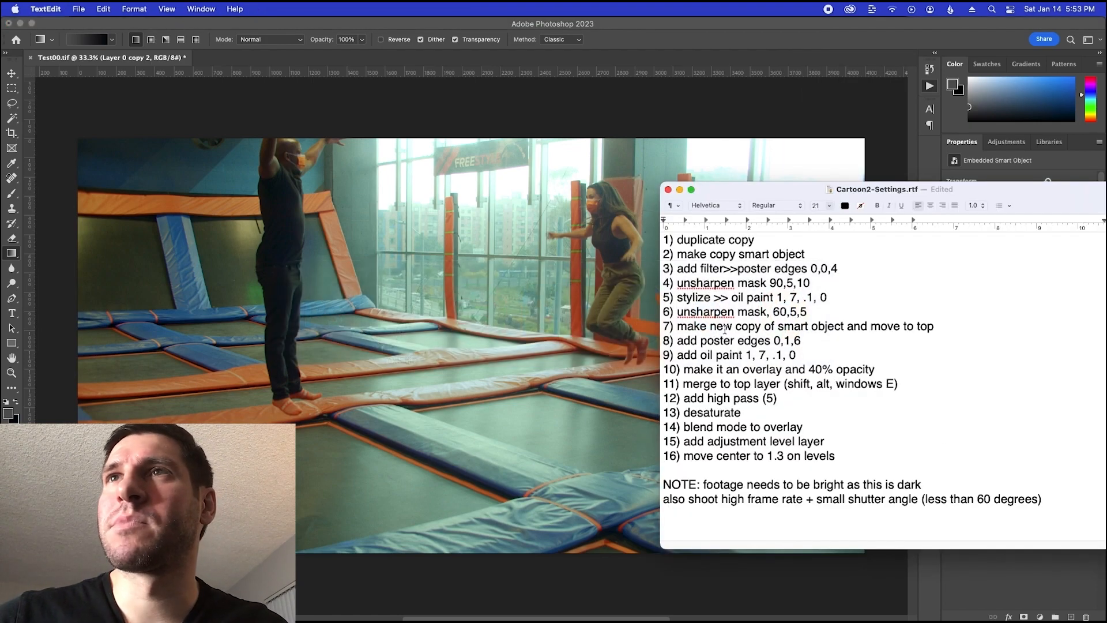
{"action": "left_click_drag", "start_coordinate": [715, 328], "coordinate": [849, 335]}
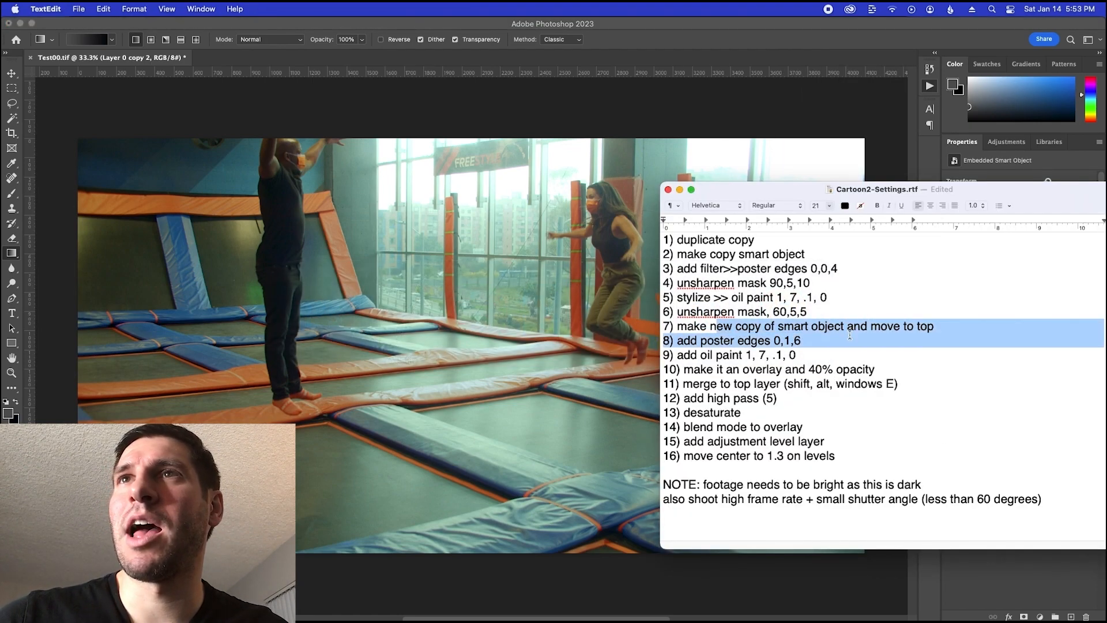
{"action": "left_click", "coordinate": [698, 340]}
{"action": "left_click_drag", "start_coordinate": [698, 340], "coordinate": [827, 342]}
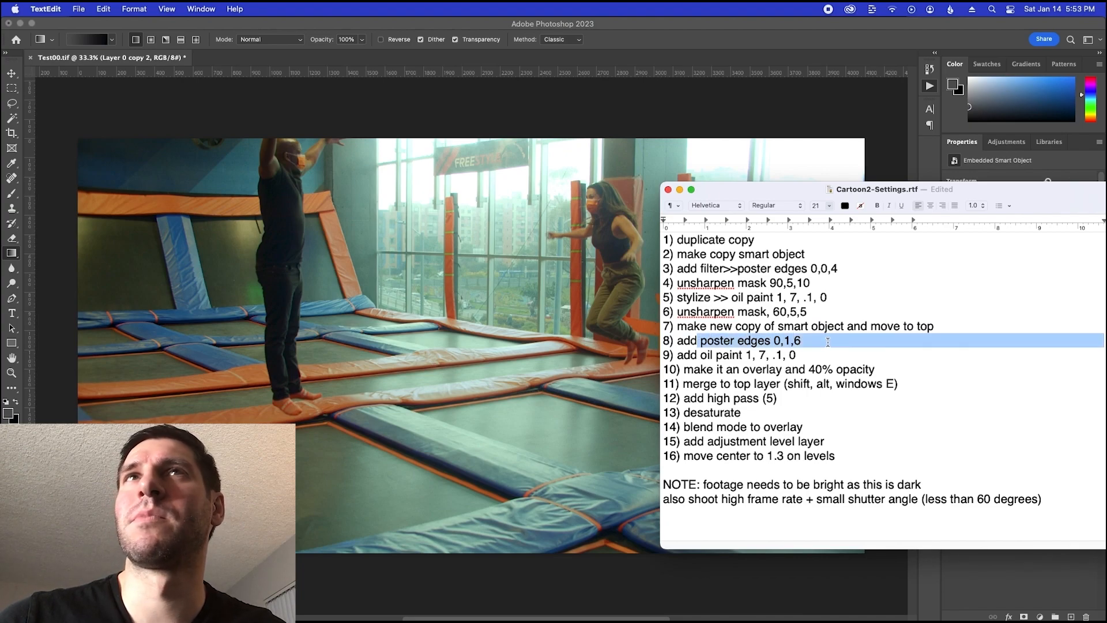
{"action": "left_click", "coordinate": [707, 167]}
{"action": "left_click", "coordinate": [268, 10]}
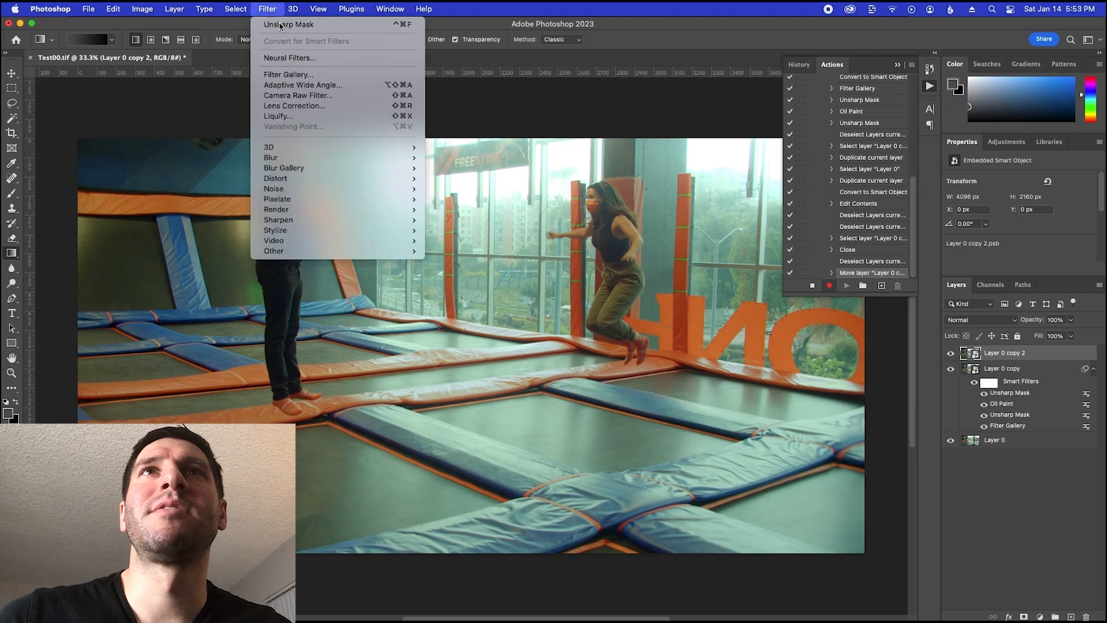
{"action": "left_click", "coordinate": [322, 74]}
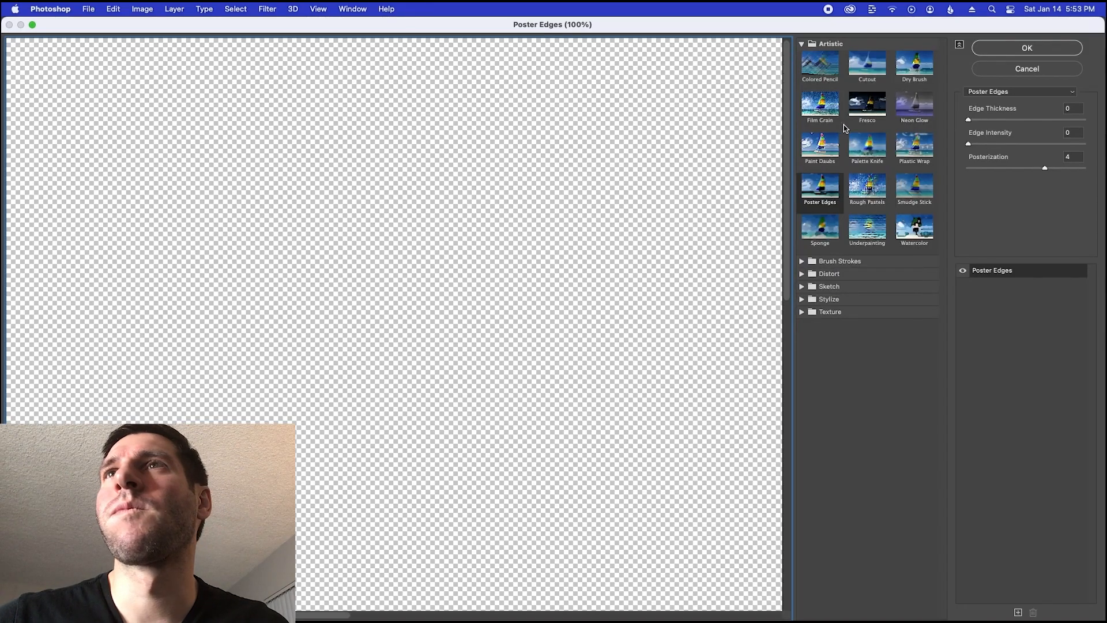
{"action": "key", "text": "super+Tab"}
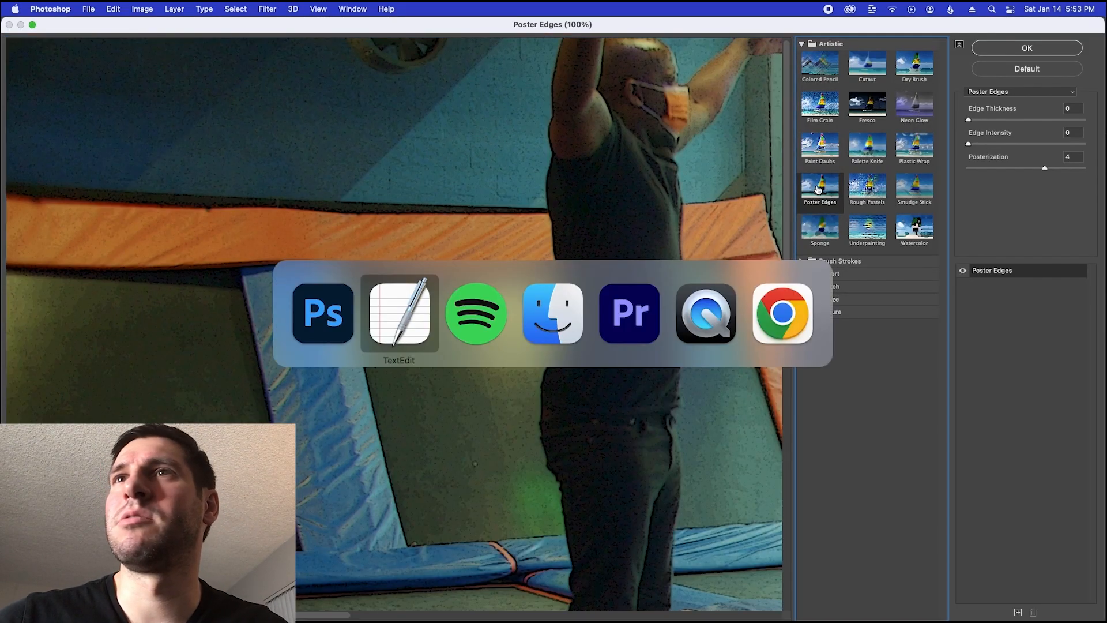
{"action": "key", "text": "super+Tab"}
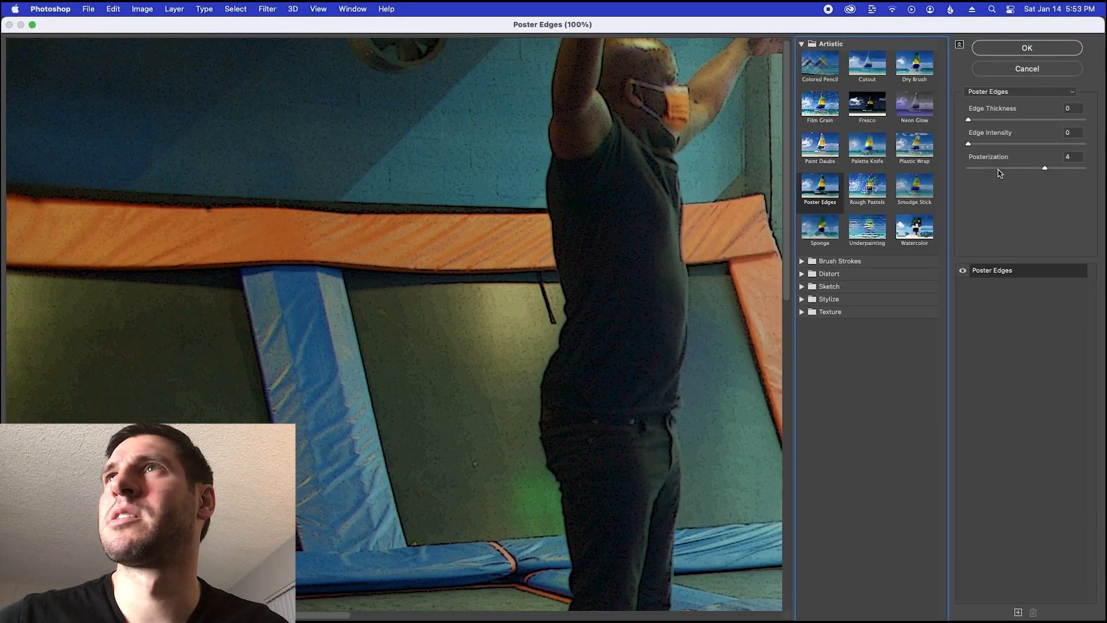
{"action": "left_click", "coordinate": [1065, 132]}
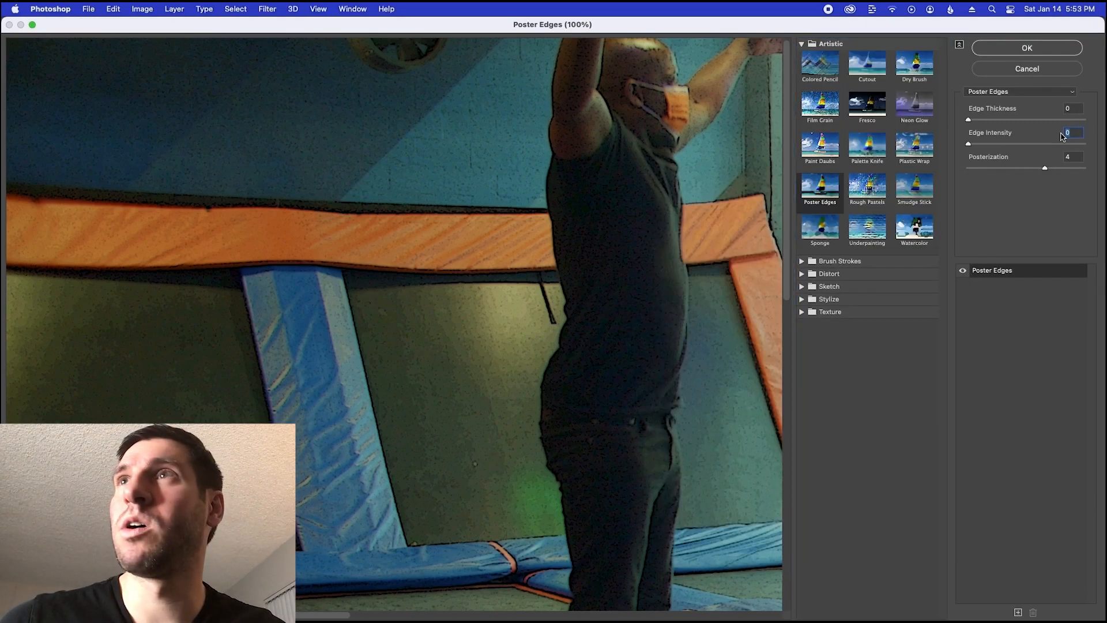
{"action": "type", "text": "1"}
{"action": "key", "text": "Tab"}
{"action": "type", "text": "6"}
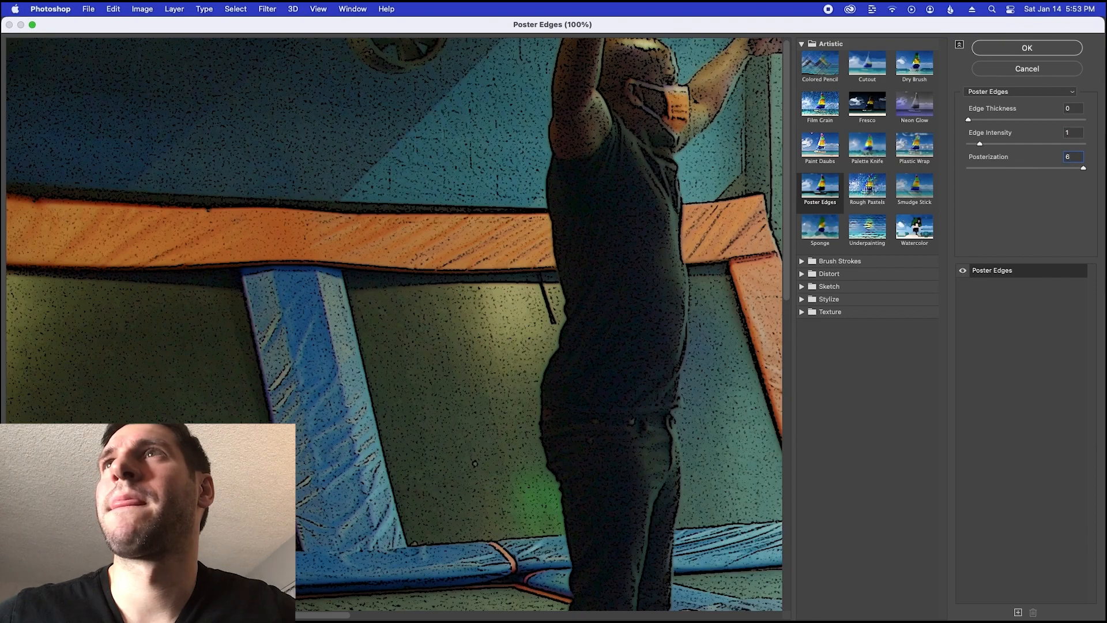
{"action": "left_click", "coordinate": [1026, 48]}
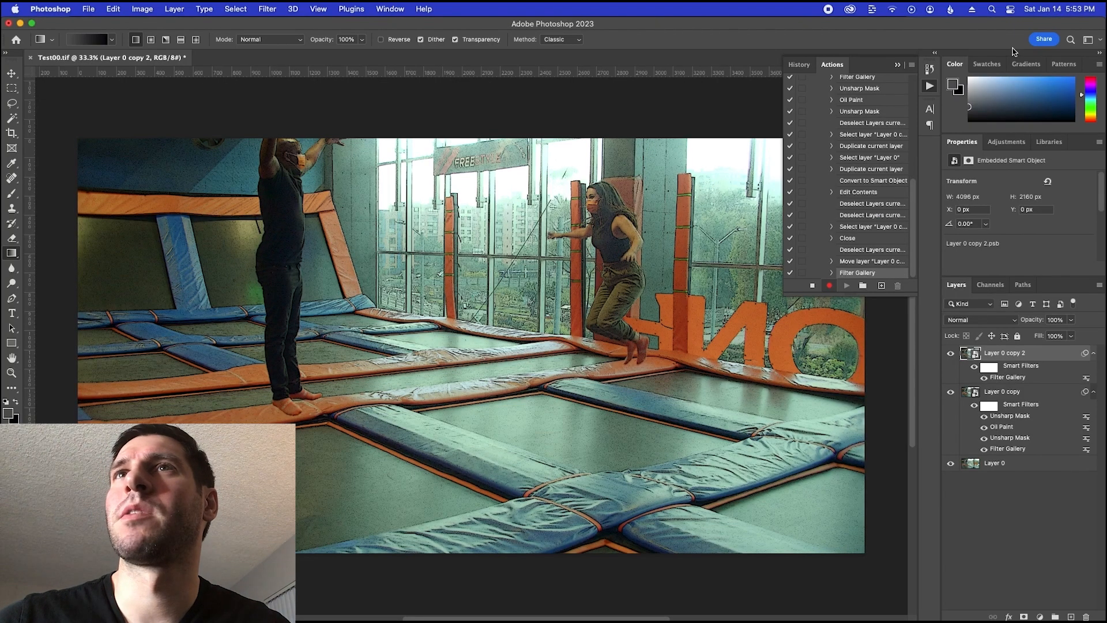
Apply the Oil Paint filter to Layer 0 copy 2 with stylization 1, cleanliness 7, scale 0.1 and bristle detail 0
{"action": "key", "text": "super+Tab"}
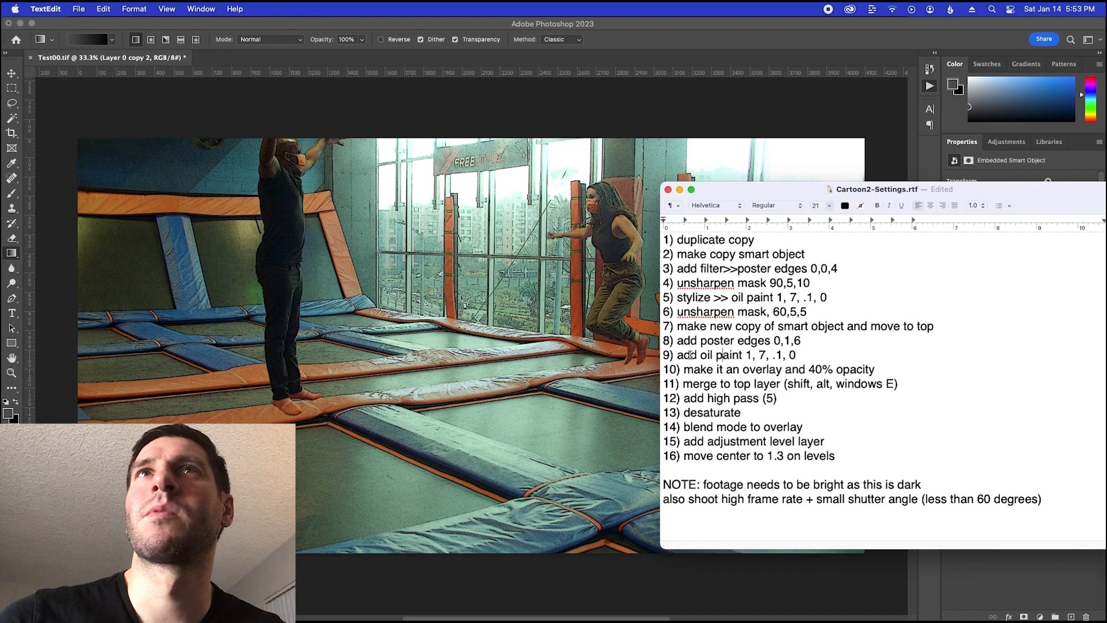
{"action": "left_click", "coordinate": [454, 104]}
{"action": "left_click", "coordinate": [424, 9]}
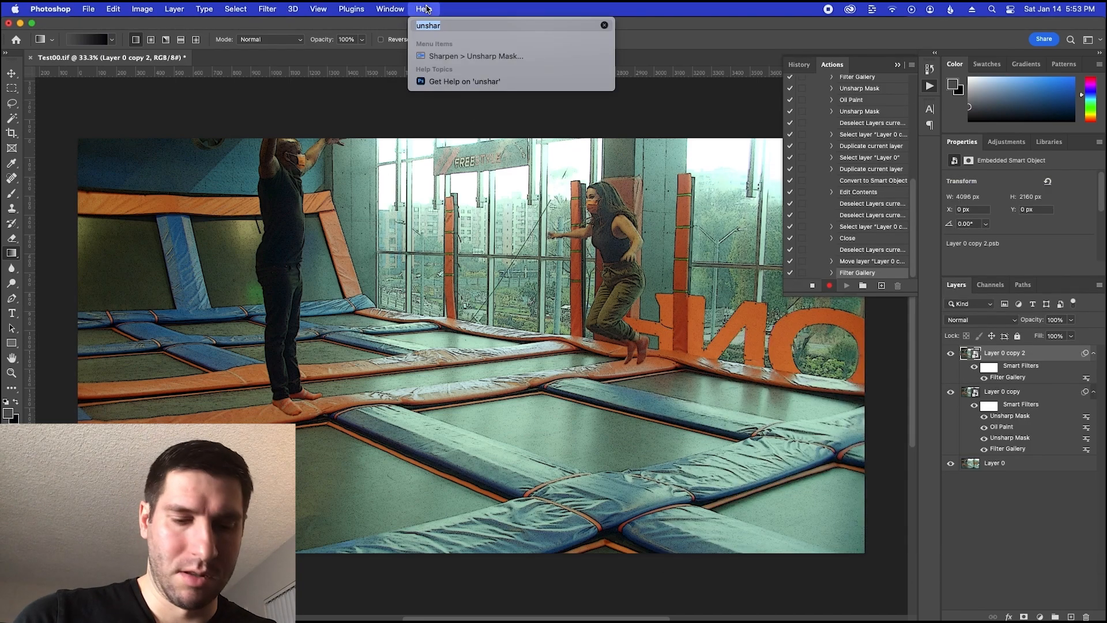
{"action": "type", "text": "oil"}
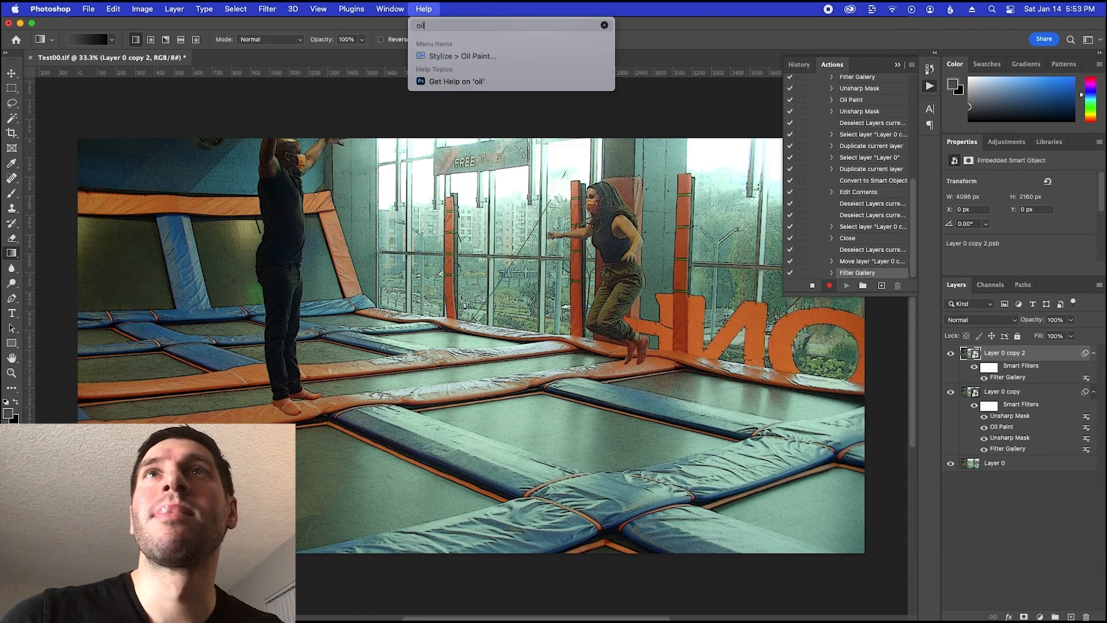
{"action": "left_click", "coordinate": [462, 56]}
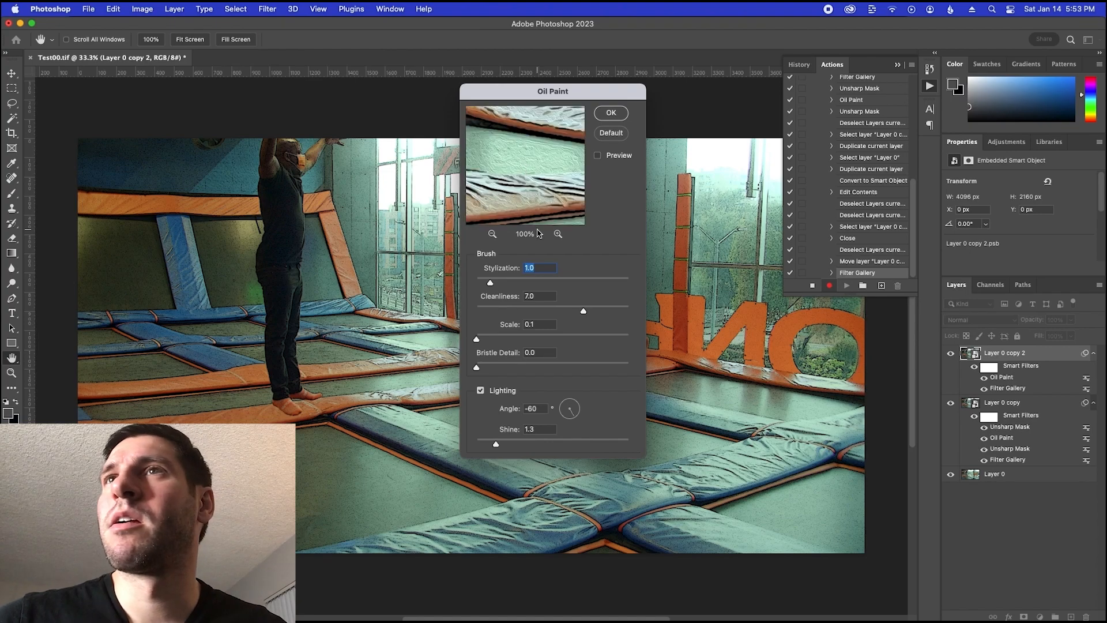
{"action": "key", "text": "super+Tab"}
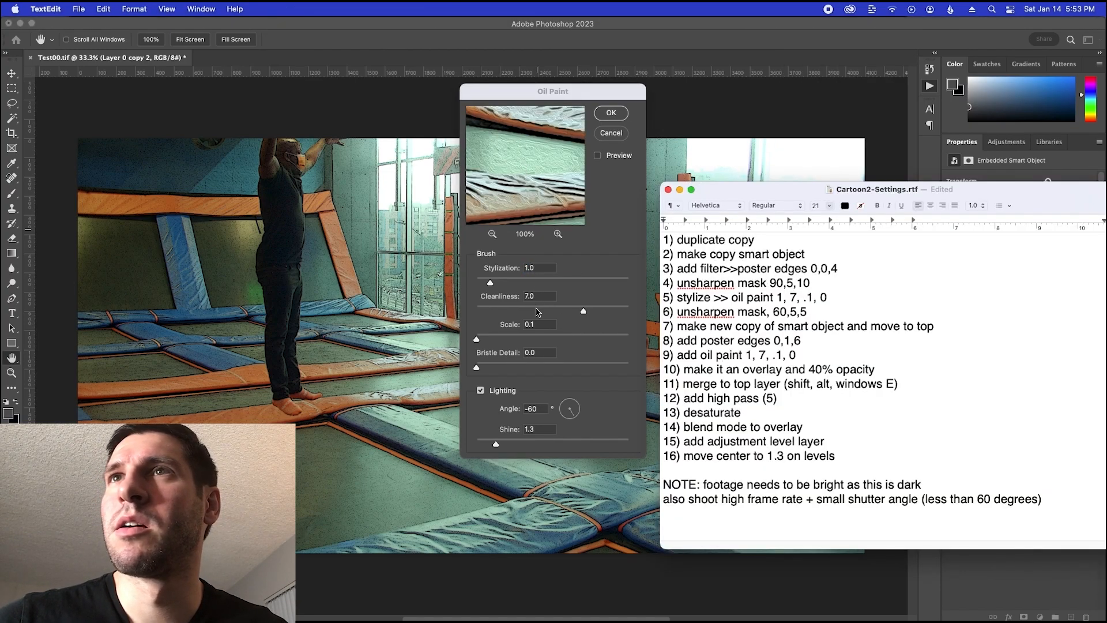
{"action": "left_click", "coordinate": [609, 201]}
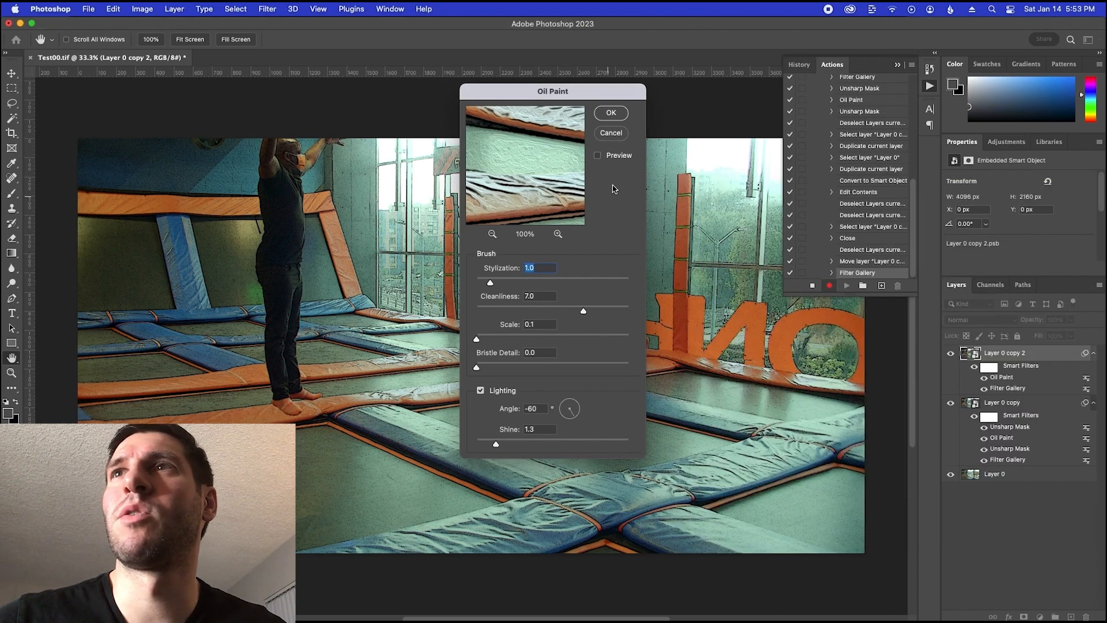
{"action": "left_click", "coordinate": [611, 113]}
Following the notes, set Layer 0 copy 2 to the Overlay blend mode at 40% opacity
{"action": "key", "text": "super+Tab"}
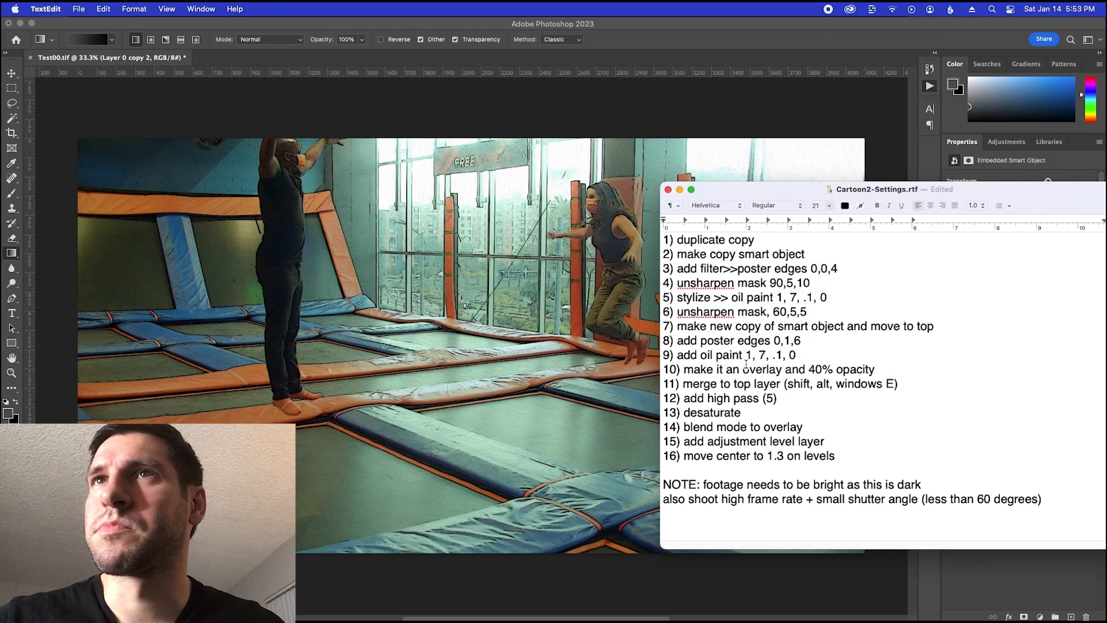
{"action": "left_click_drag", "start_coordinate": [694, 365], "coordinate": [874, 367]}
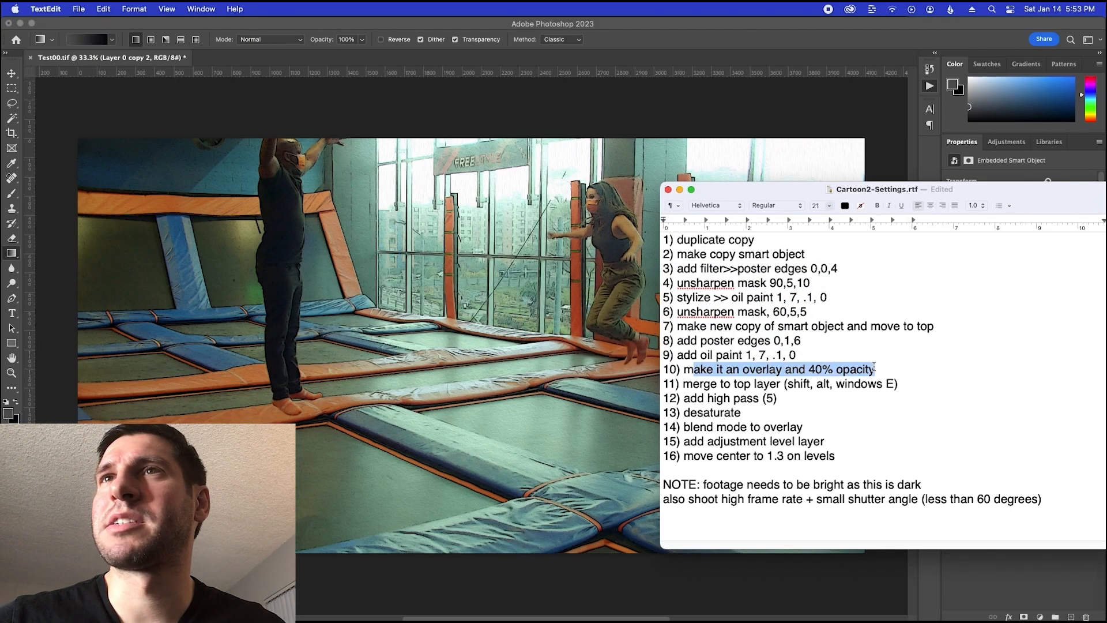
{"action": "key", "text": "super+Tab"}
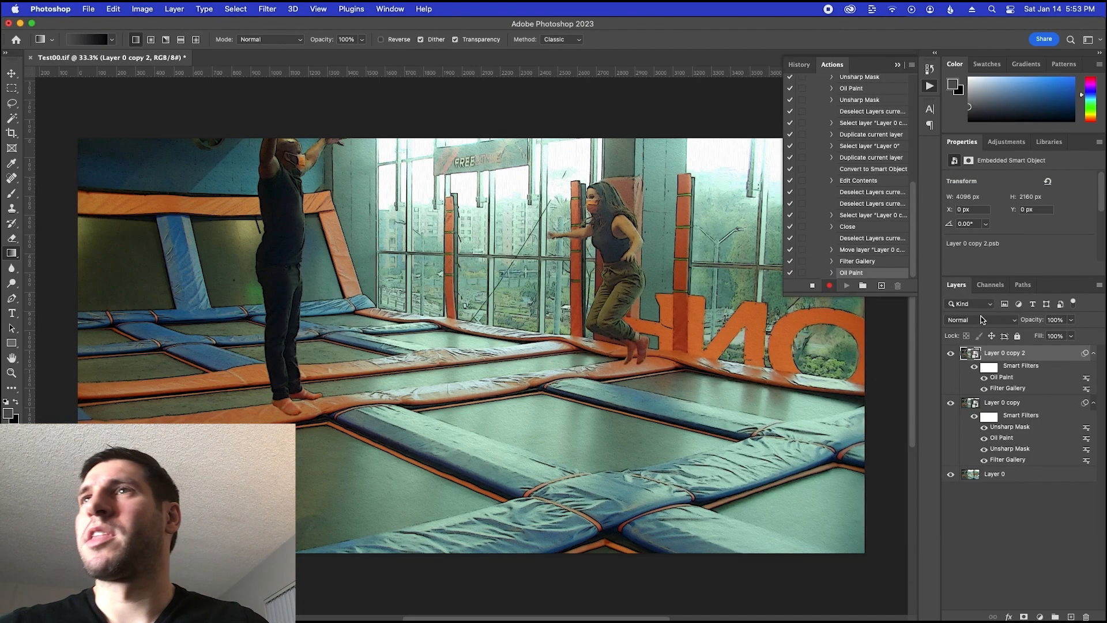
{"action": "left_click", "coordinate": [984, 320]}
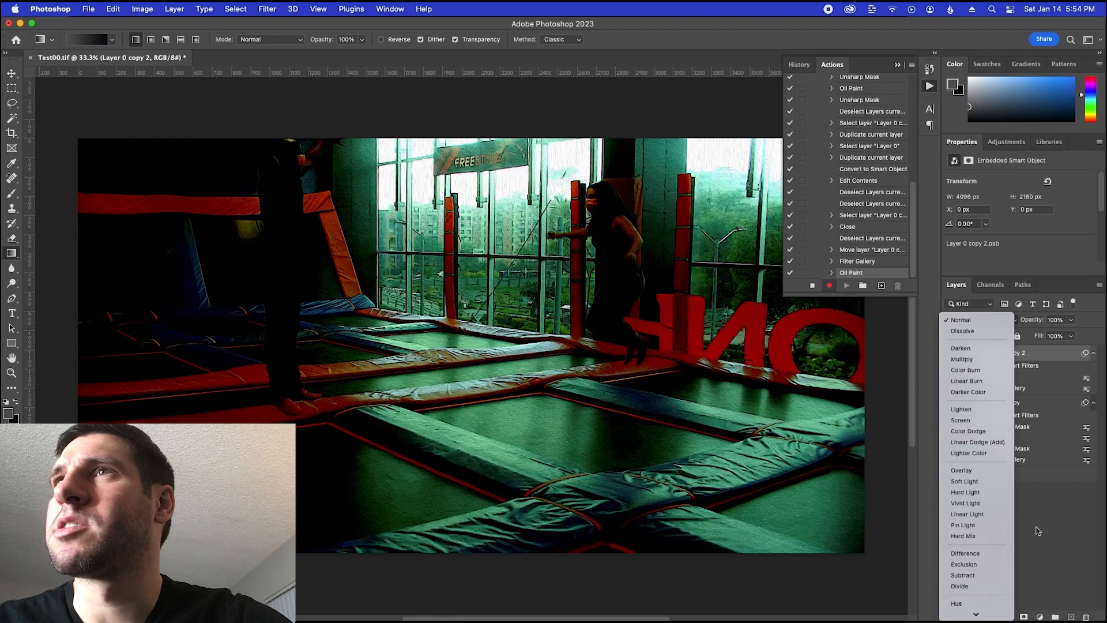
{"action": "left_click", "coordinate": [1038, 531]}
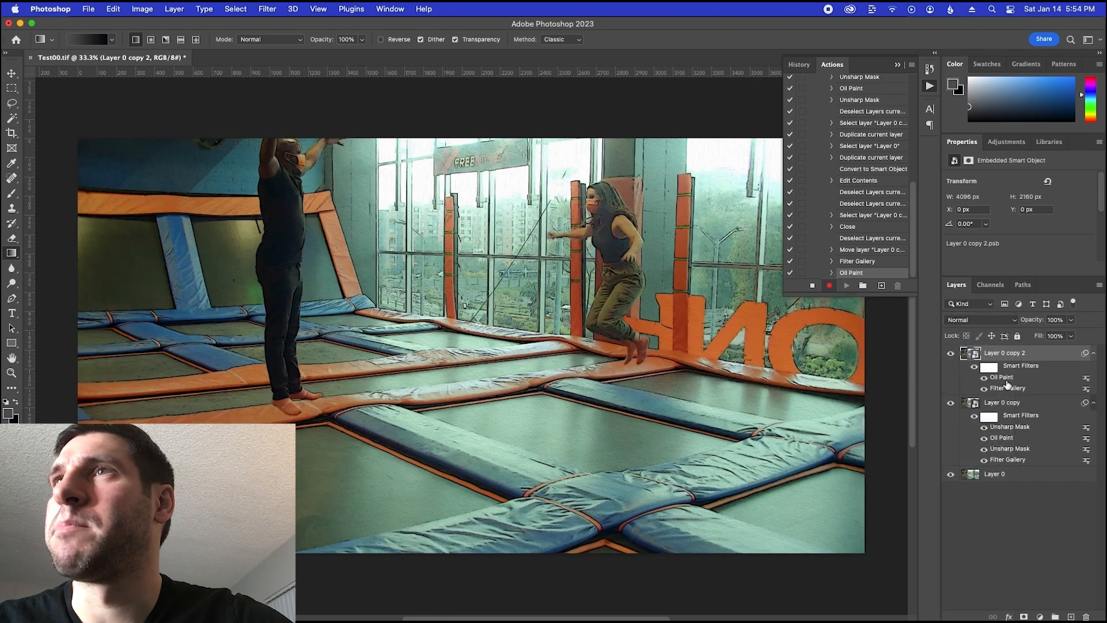
{"action": "left_click", "coordinate": [980, 321]}
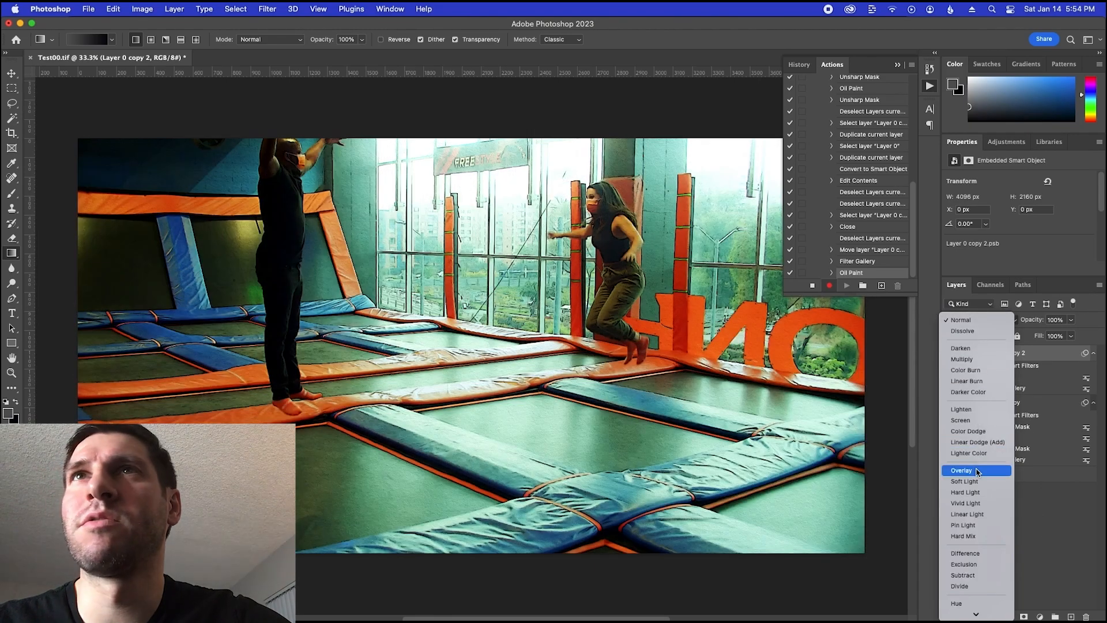
{"action": "left_click", "coordinate": [977, 472]}
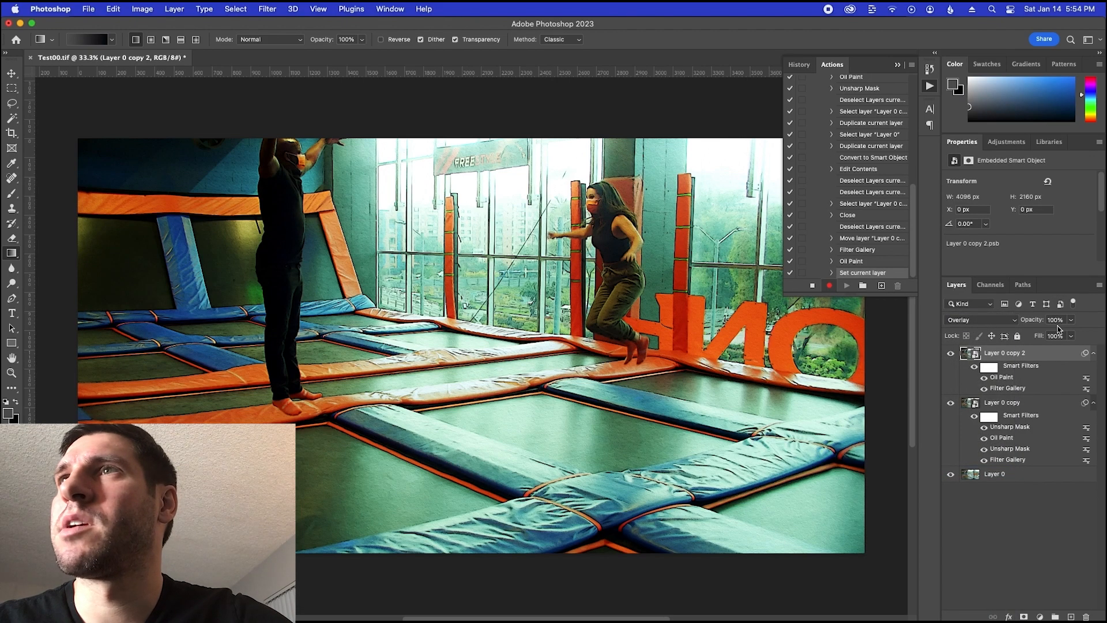
{"action": "left_click", "coordinate": [1046, 323]}
{"action": "type", "text": "40"}
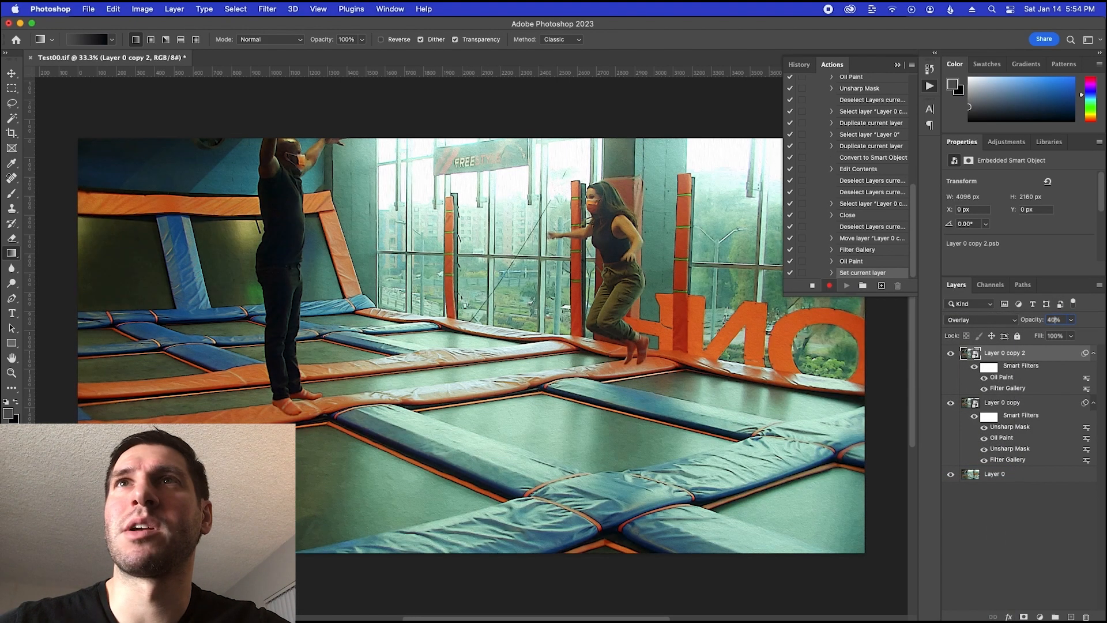
{"action": "key", "text": "Return"}
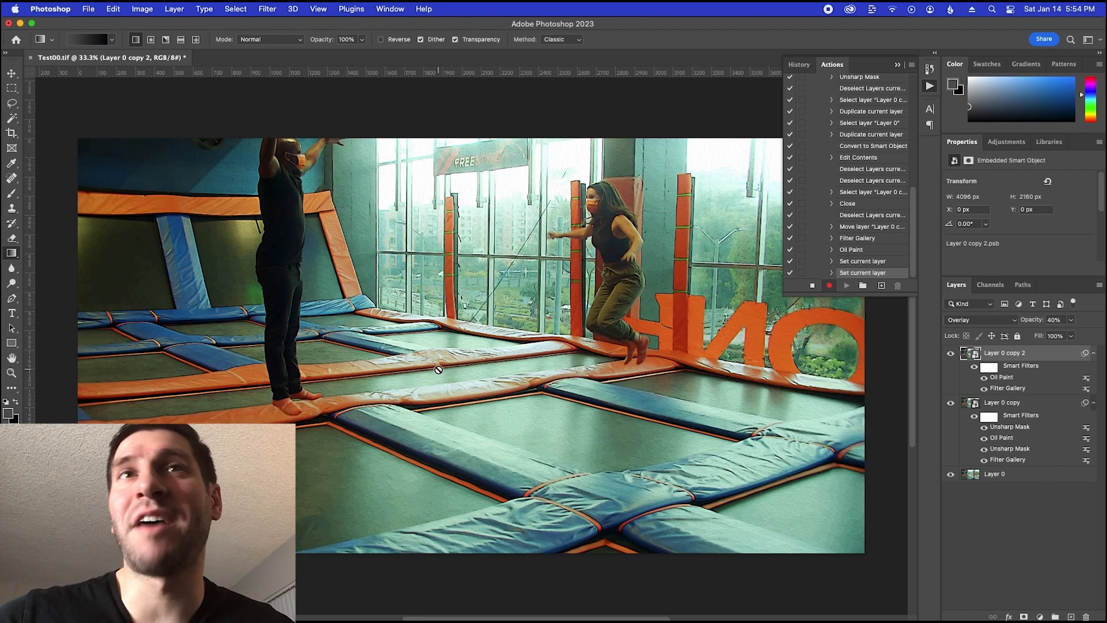
Hide Layer 0 copy 2 and Layer 0 copy, then show both again to compare the effect with the original frame
{"action": "left_click", "coordinate": [950, 353]}
{"action": "left_click", "coordinate": [951, 403]}
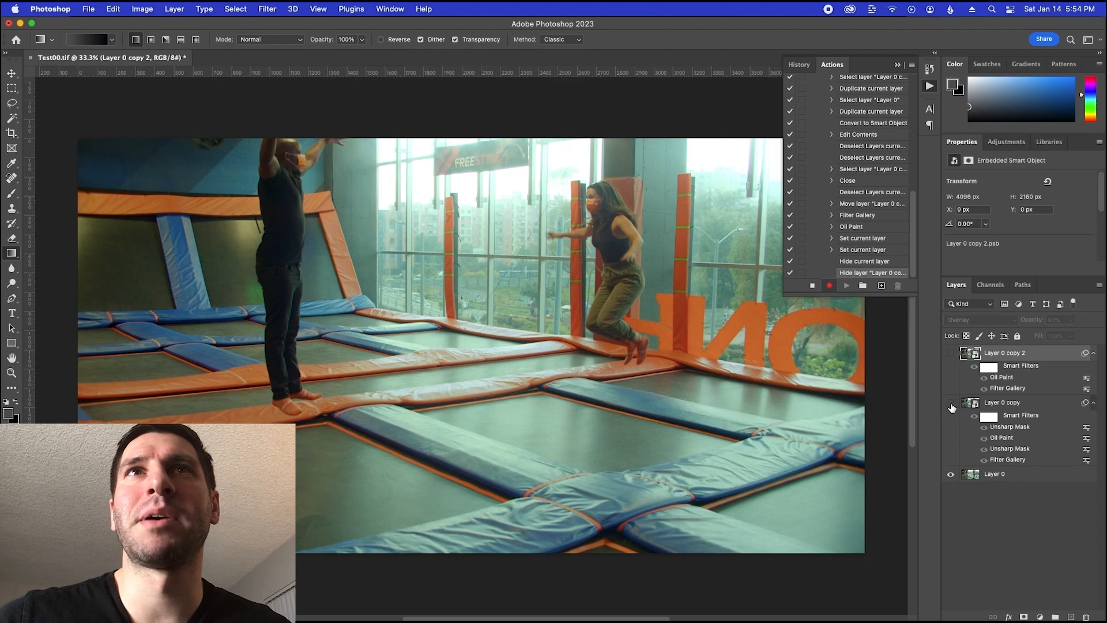
{"action": "left_click", "coordinate": [950, 405]}
{"action": "left_click", "coordinate": [950, 353]}
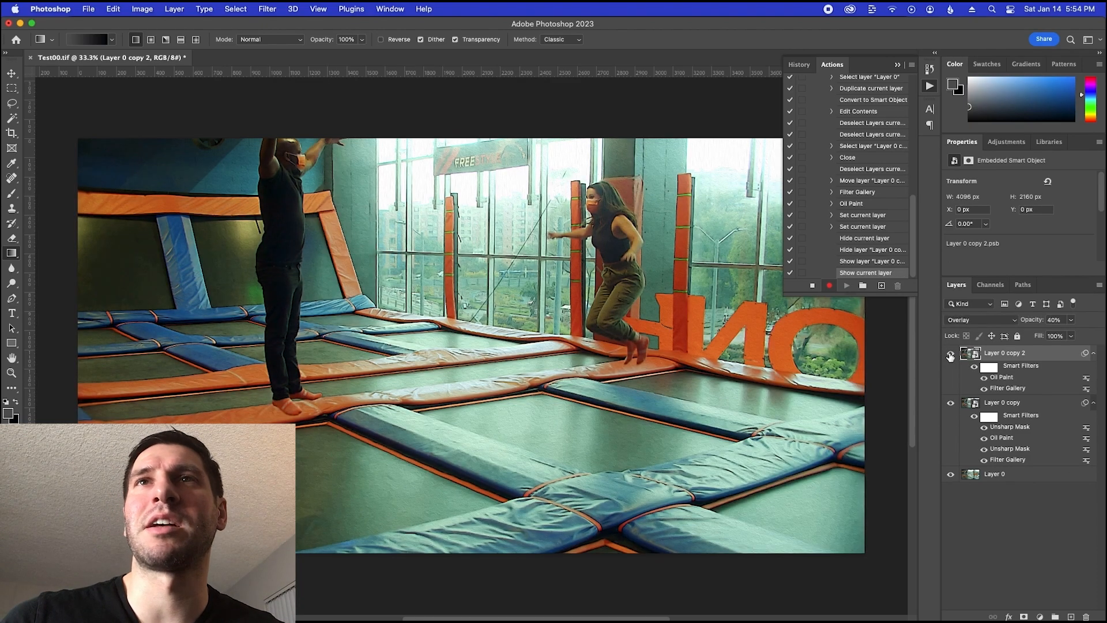
Following the notes, merge all visible layers into a new layer at the top of the stack
{"action": "key", "text": "super+Tab"}
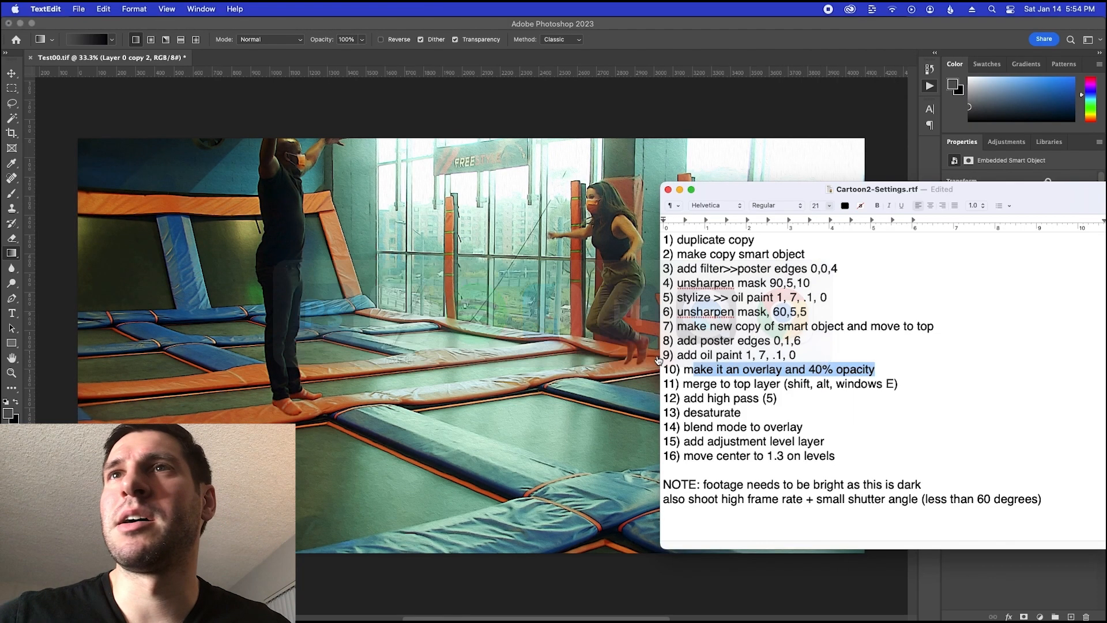
{"action": "left_click", "coordinate": [705, 382]}
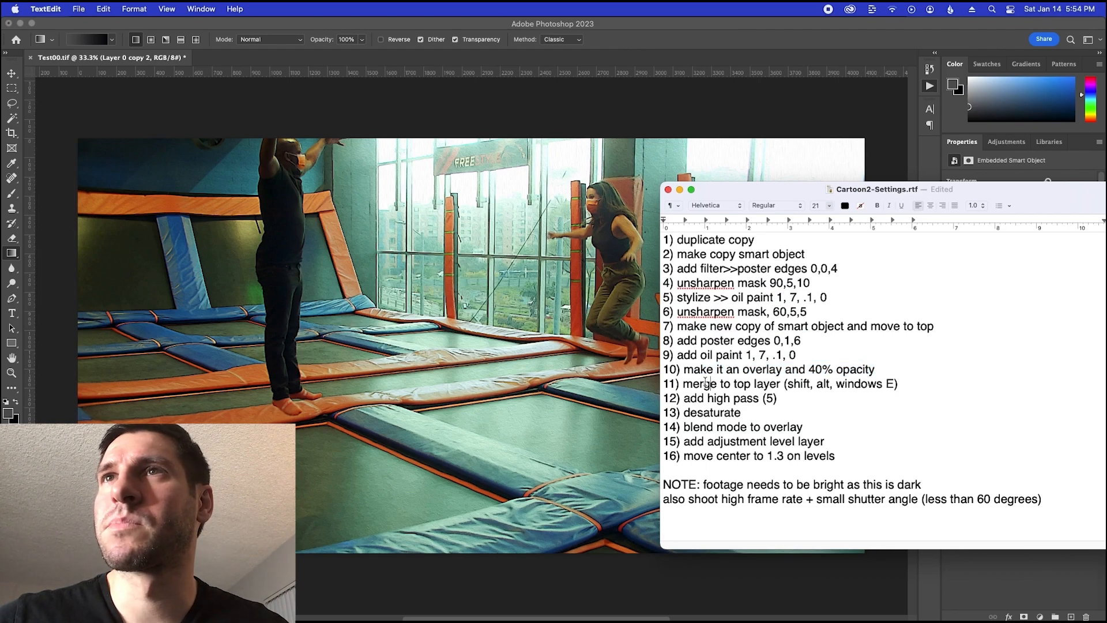
{"action": "left_click_drag", "start_coordinate": [694, 385], "coordinate": [764, 385]}
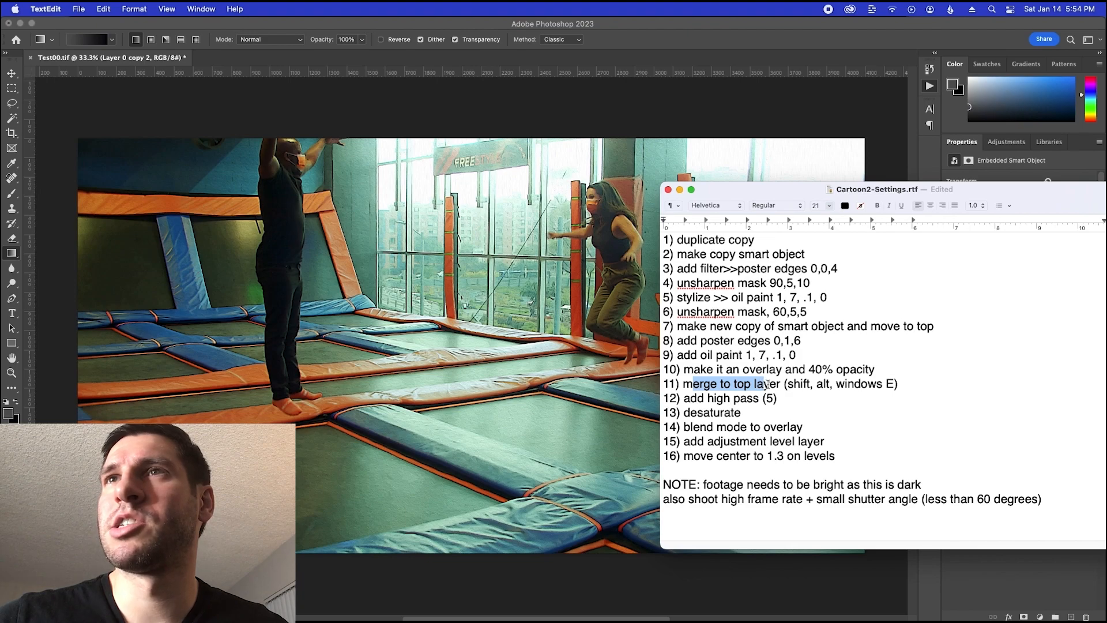
{"action": "left_click", "coordinate": [1002, 579]}
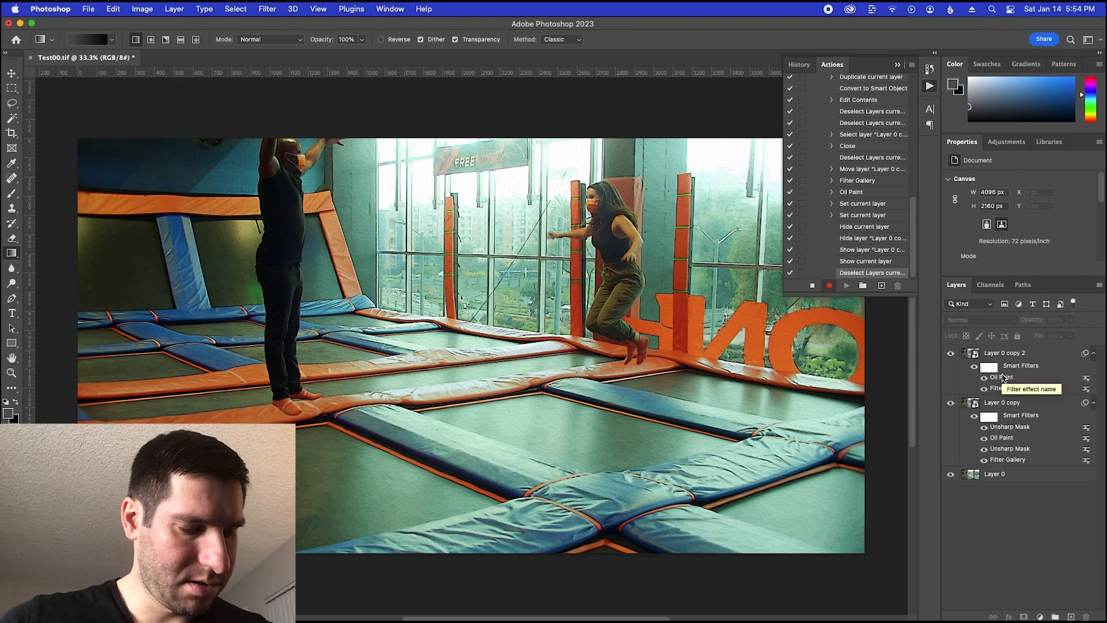
{"action": "key", "text": "super+alt+shift+e"}
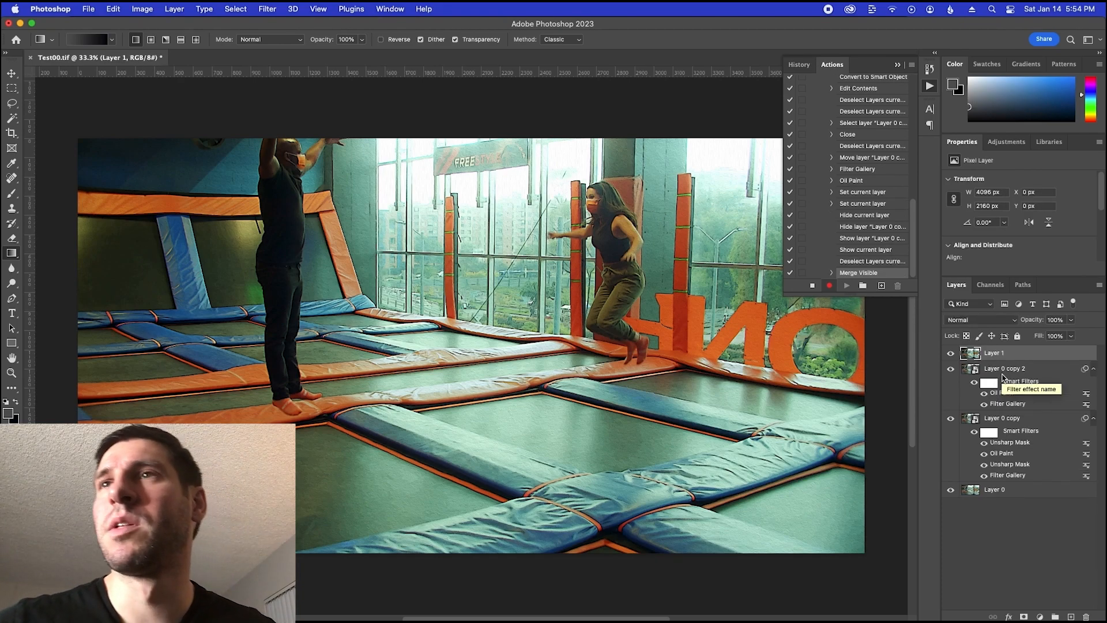
Hide the workspace panels to view the merged frame unobstructed, then show them again
{"action": "left_click", "coordinate": [1002, 533]}
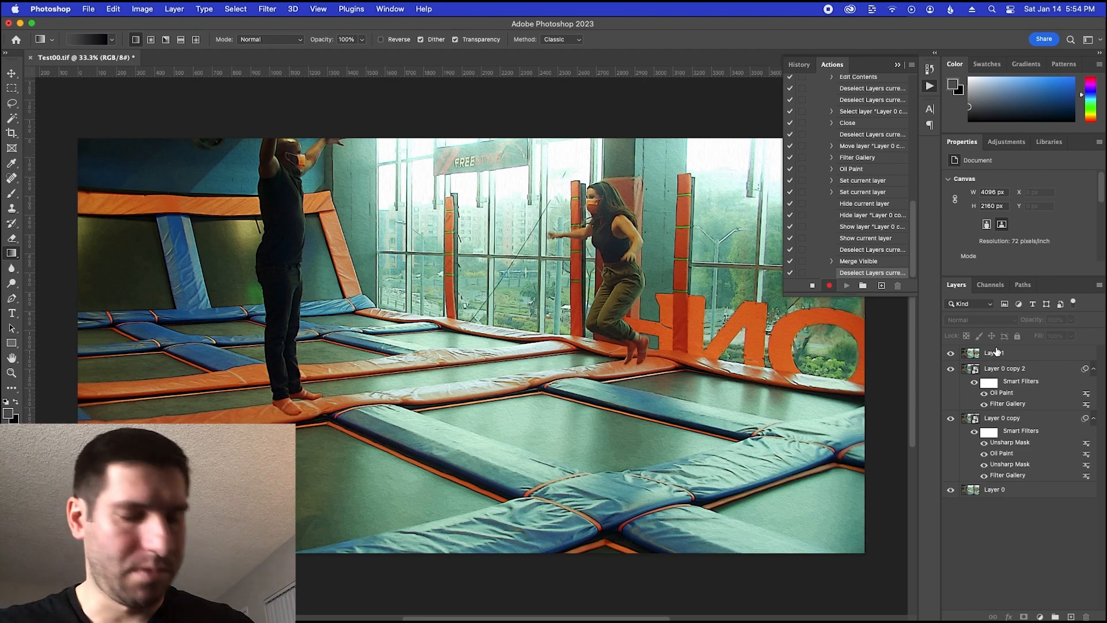
{"action": "key", "text": "Tab"}
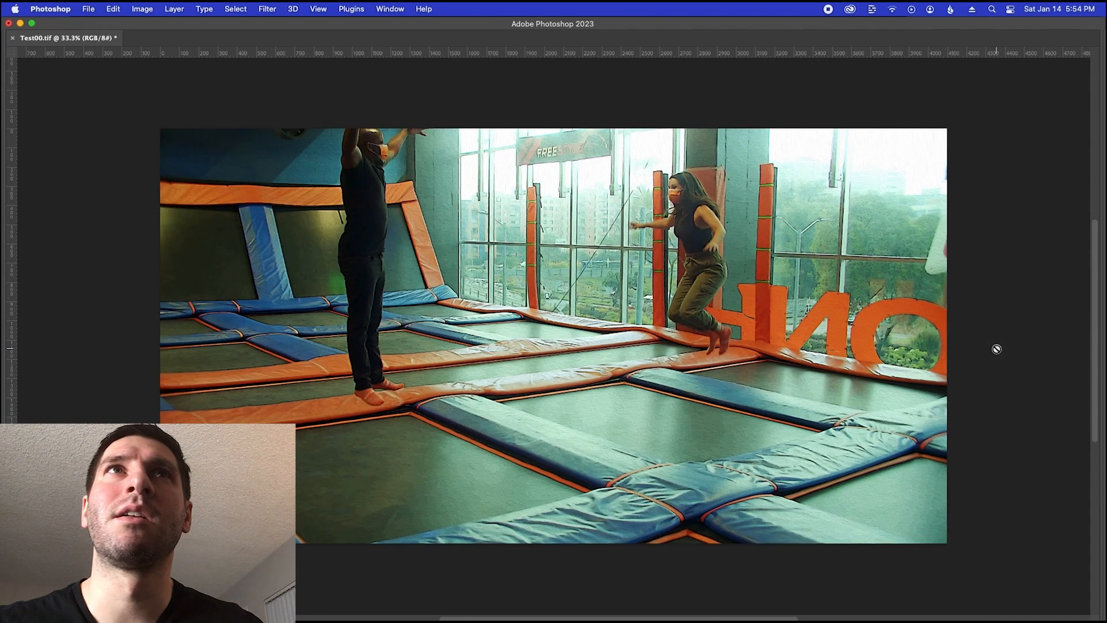
{"action": "key", "text": "Tab"}
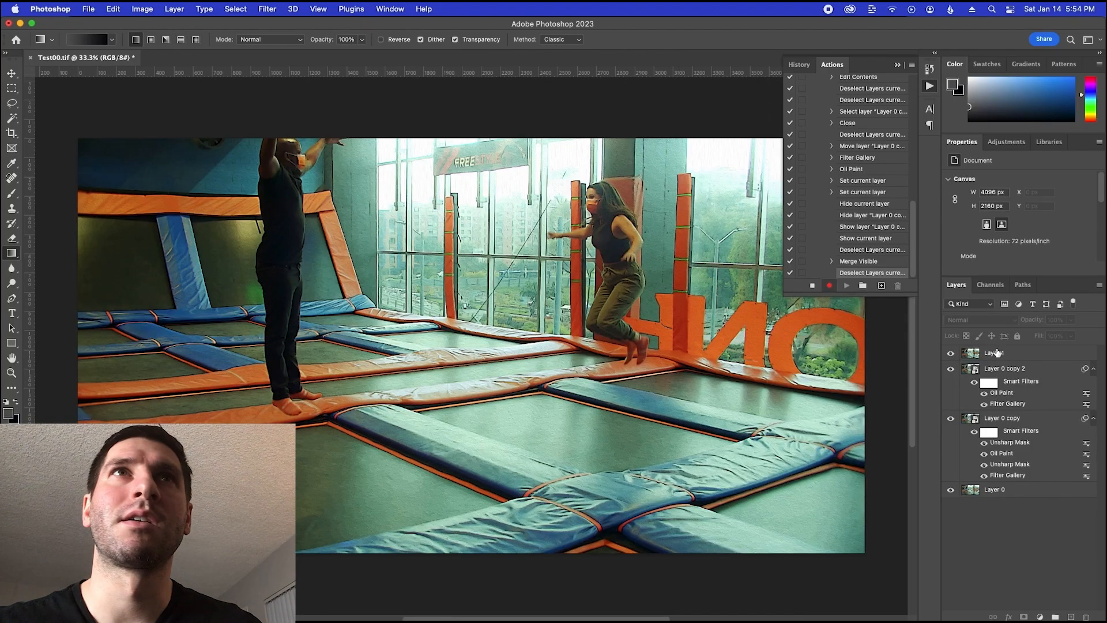
Following the notes, apply the High Pass filter to Layer 1 with a radius of 5 pixels
{"action": "key", "text": "super+Tab"}
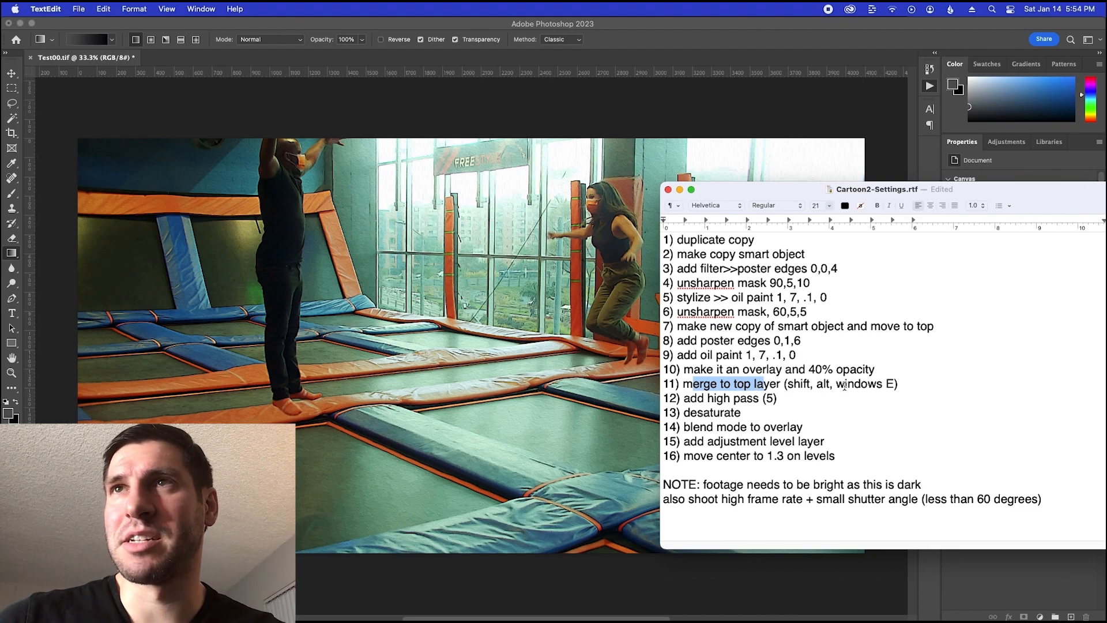
{"action": "left_click", "coordinate": [967, 566]}
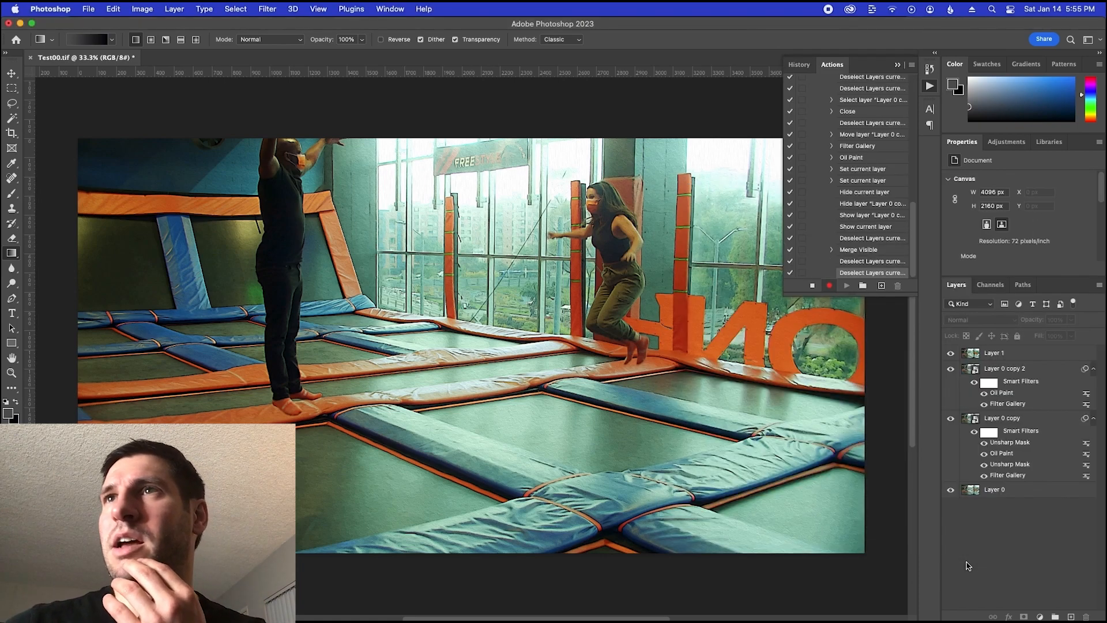
{"action": "left_click", "coordinate": [997, 353]}
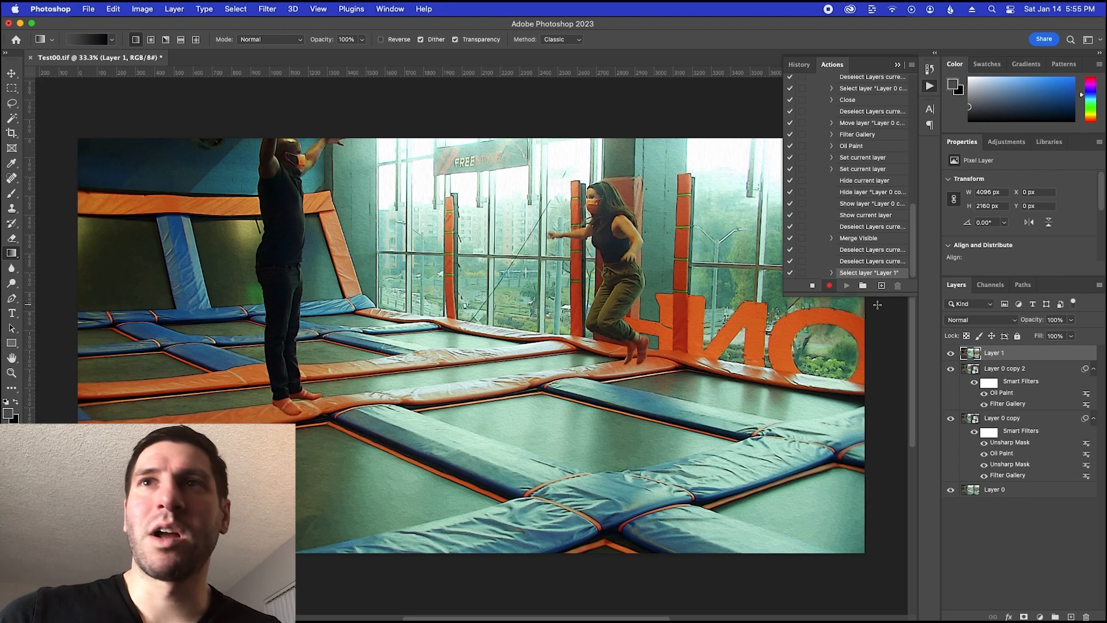
{"action": "key", "text": "super+Tab"}
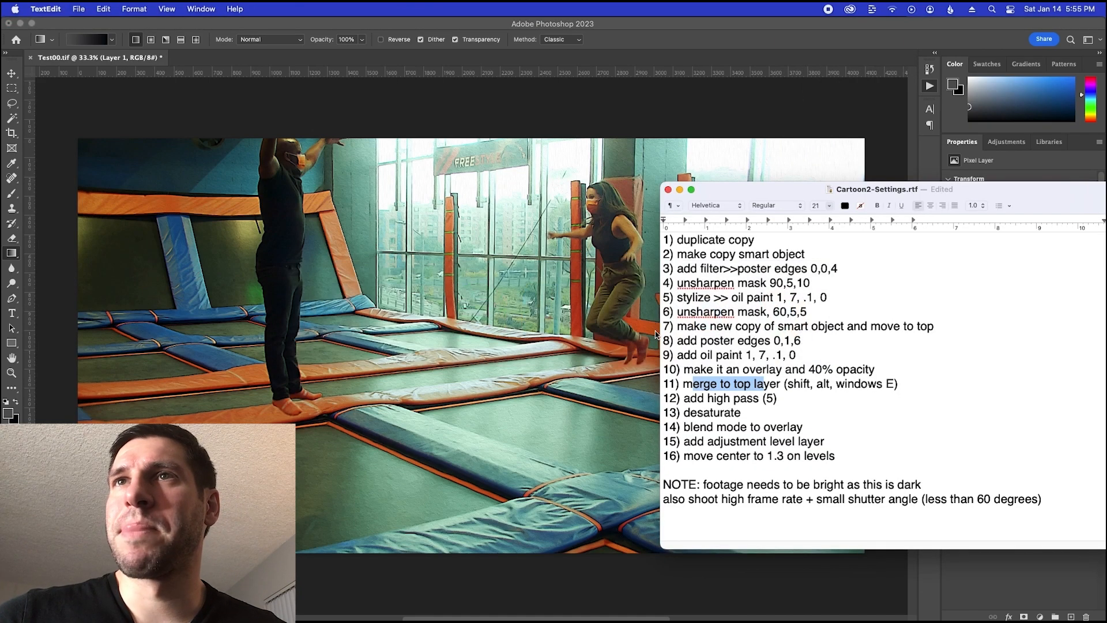
{"action": "left_click", "coordinate": [716, 396]}
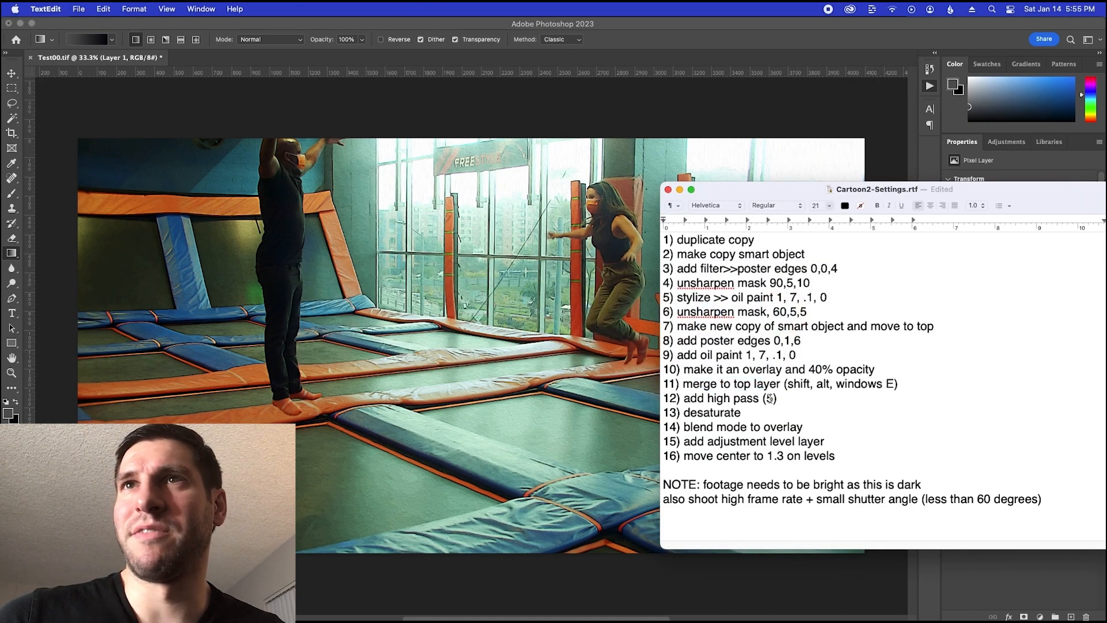
{"action": "key", "text": "super+Tab"}
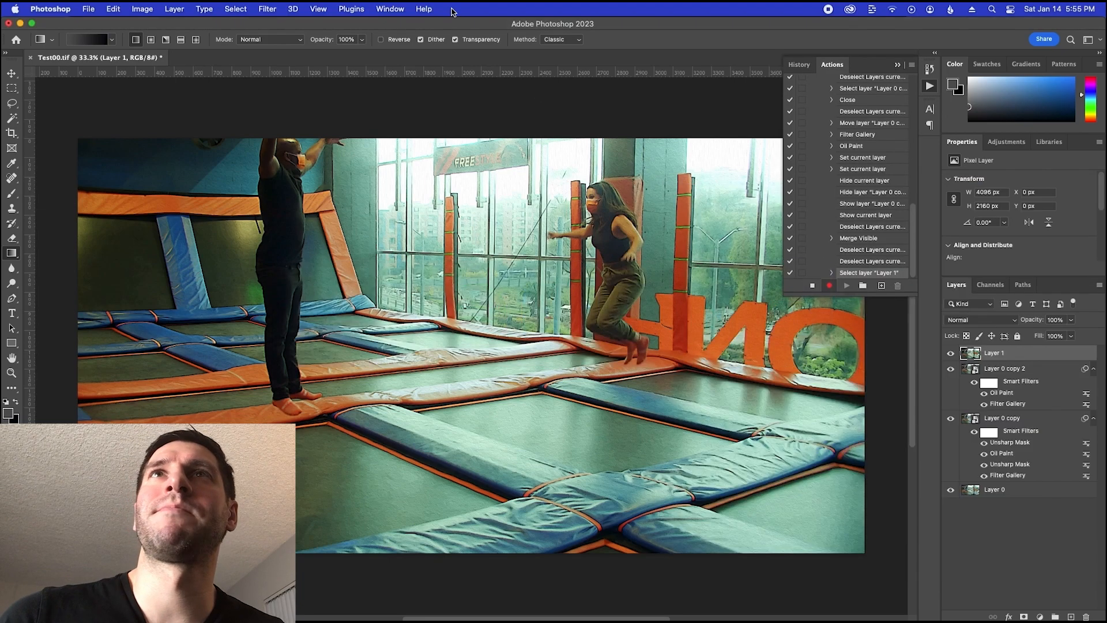
{"action": "left_click", "coordinate": [422, 9]}
{"action": "type", "text": "hi"}
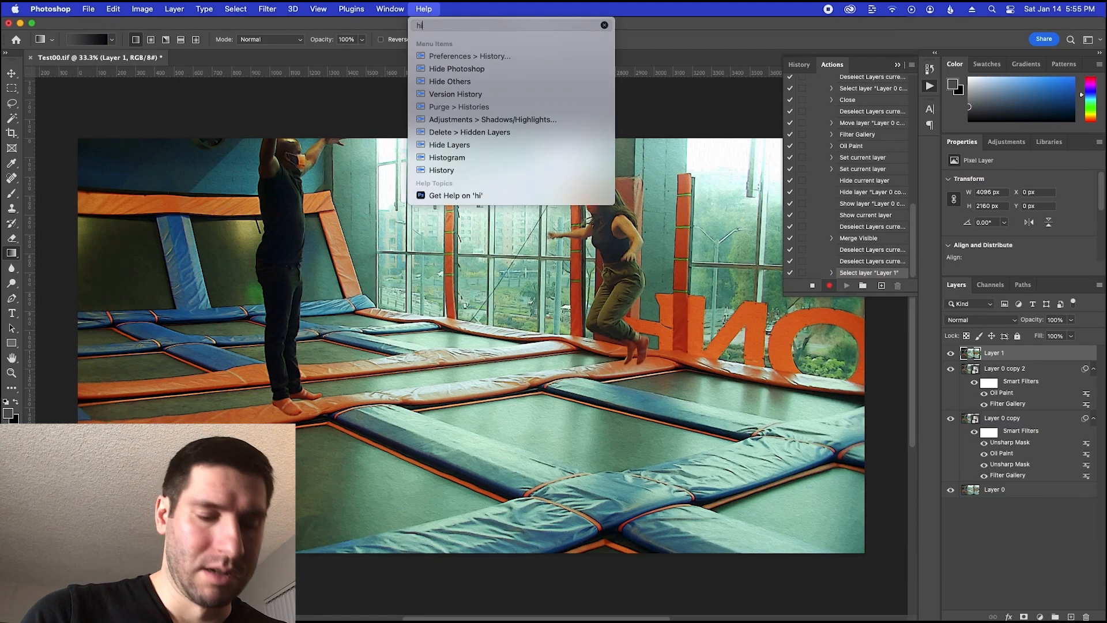
{"action": "type", "text": "gh pas"}
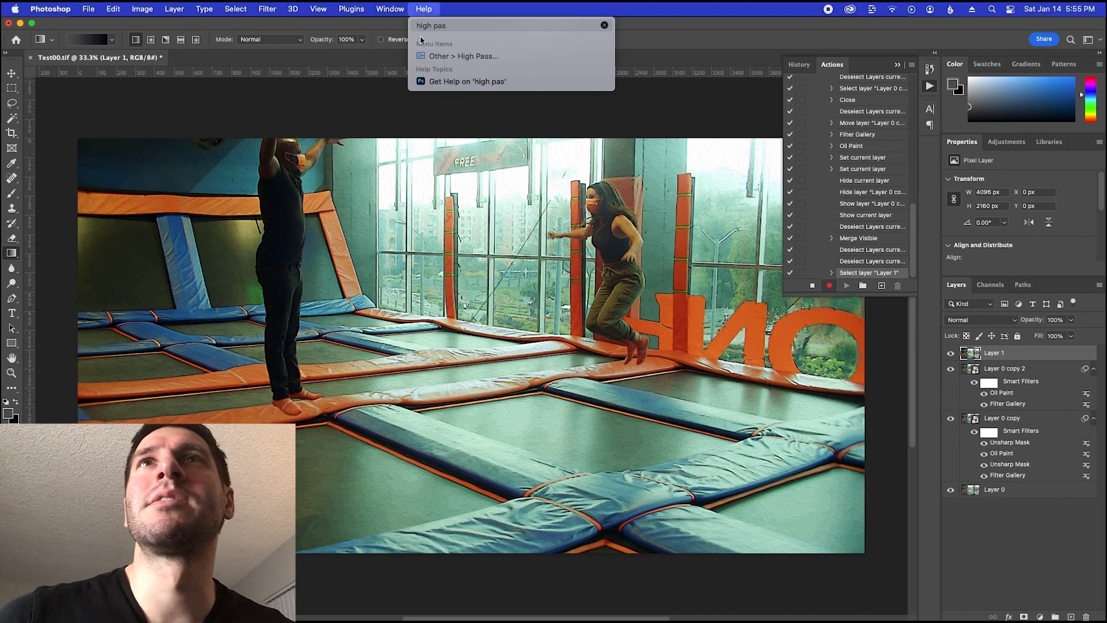
{"action": "left_click", "coordinate": [453, 58]}
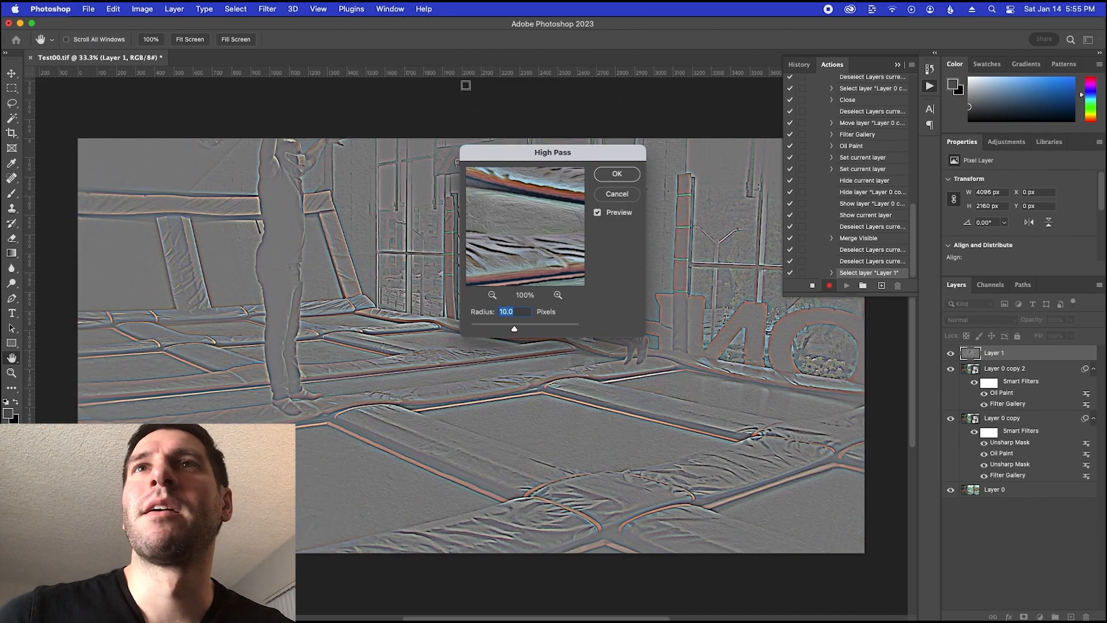
{"action": "type", "text": "4"}
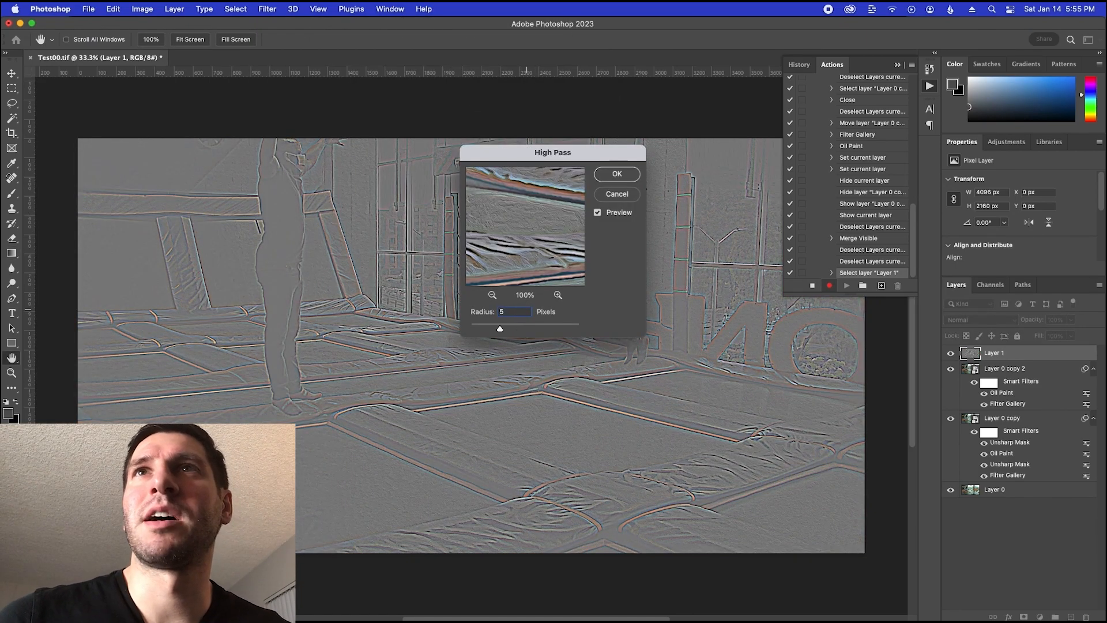
{"action": "left_click", "coordinate": [623, 177]}
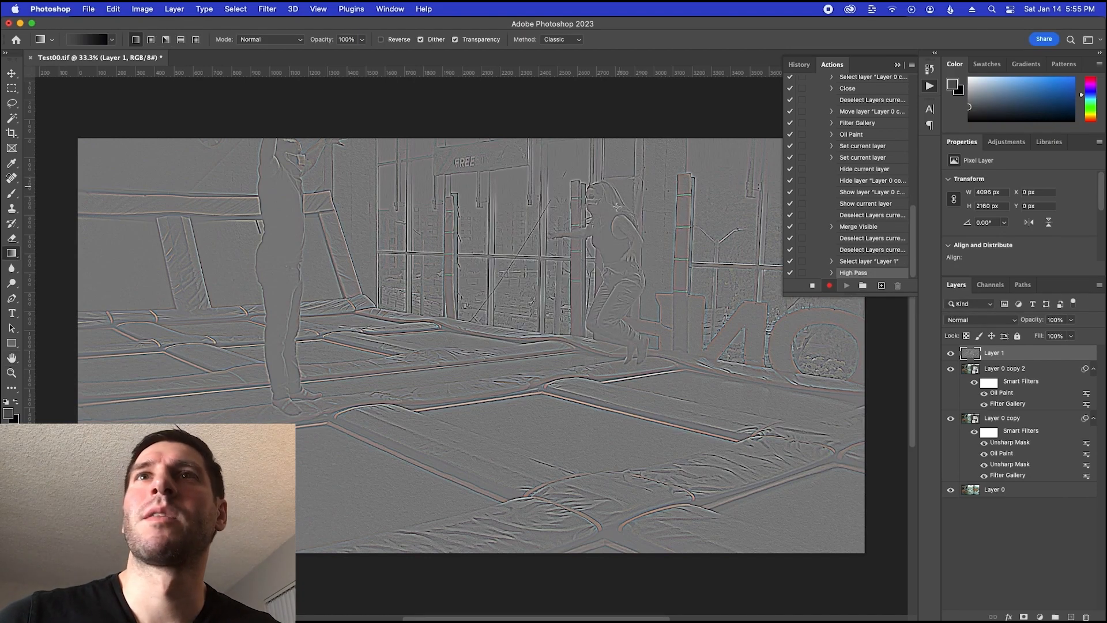
Check the notes for the next setting and desaturate the high-pass Layer 1
{"action": "key", "text": "super+Tab"}
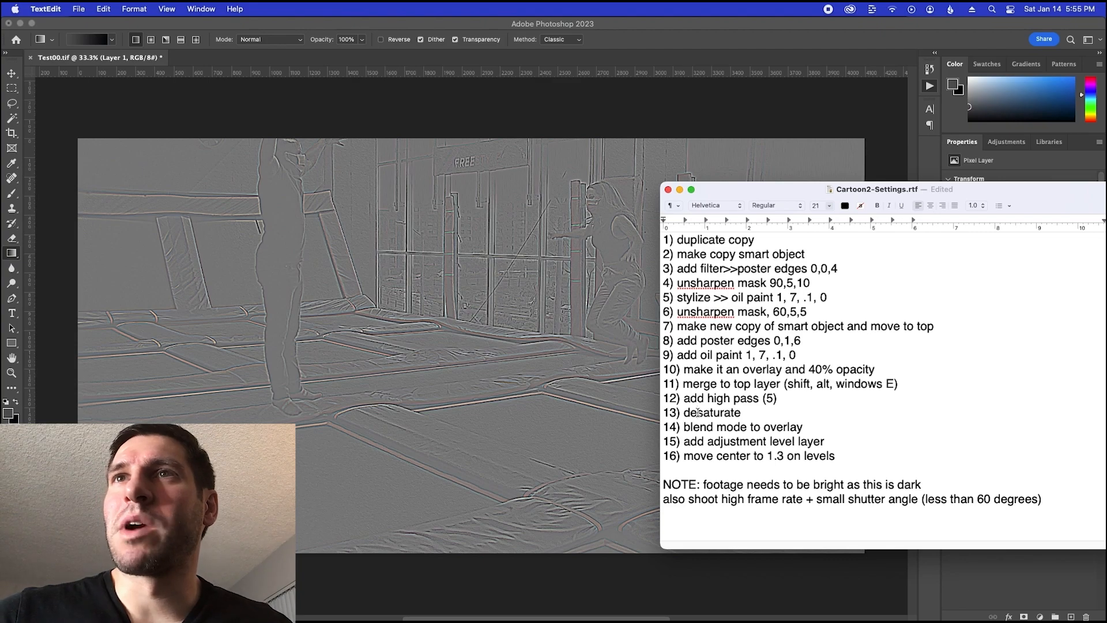
{"action": "key", "text": "super+Tab"}
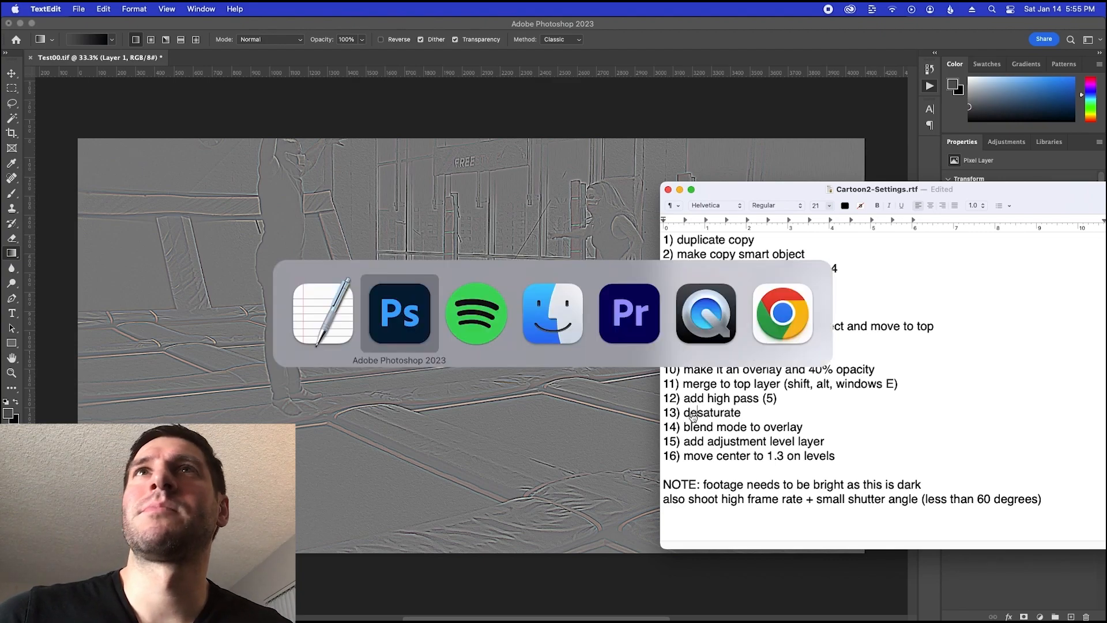
{"action": "left_click", "coordinate": [424, 8]}
{"action": "type", "text": "des"}
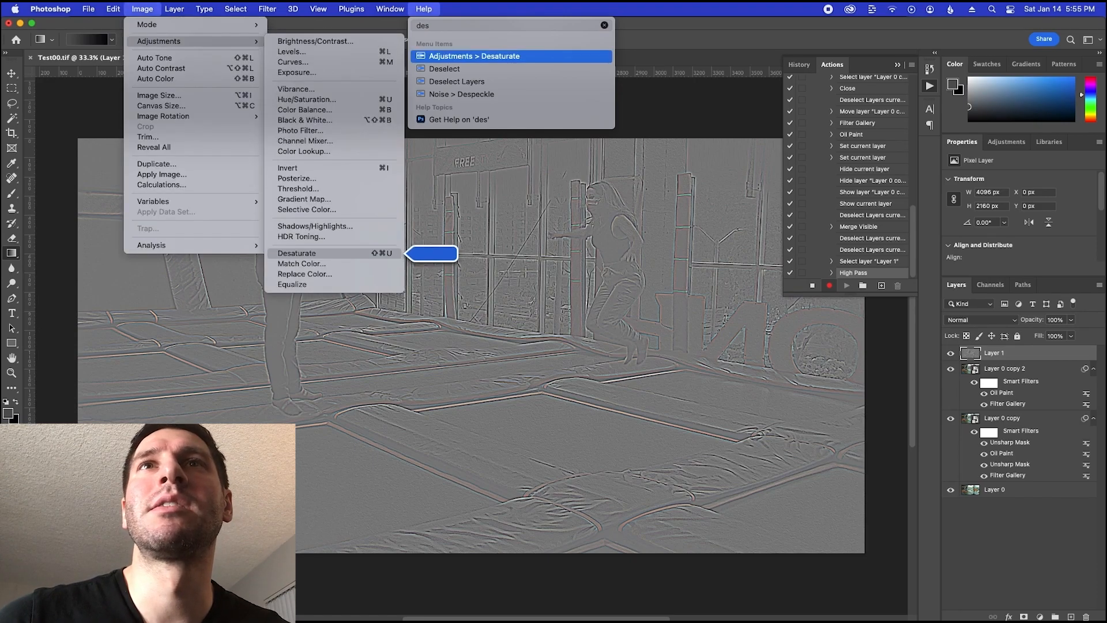
{"action": "key", "text": "Return"}
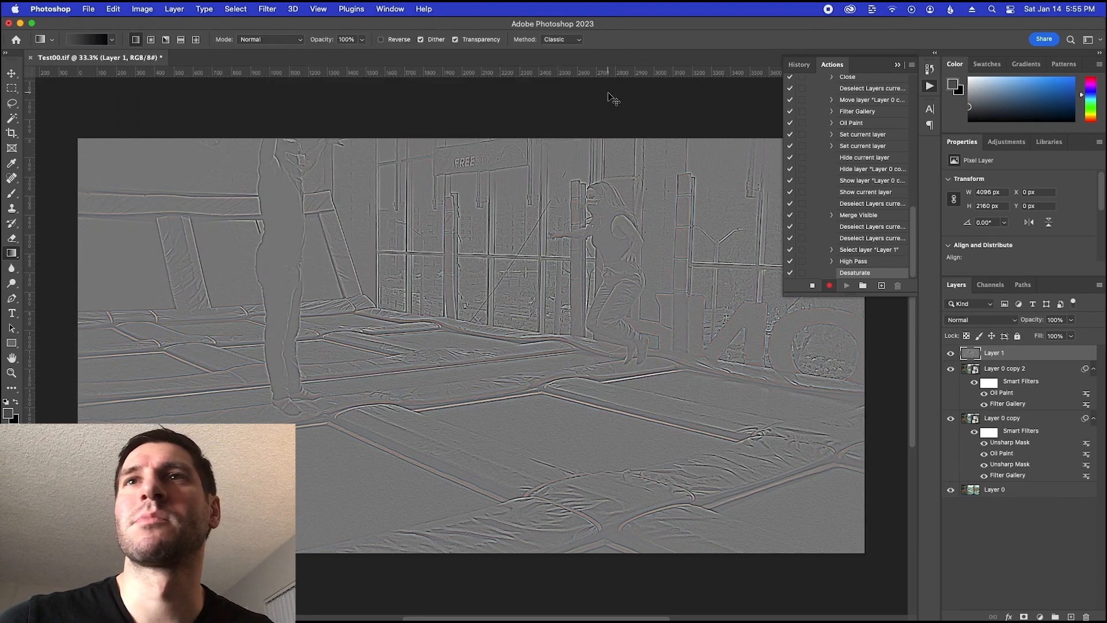
Following the notes, set Layer 1 to the Overlay blend mode
{"action": "key", "text": "super+Tab"}
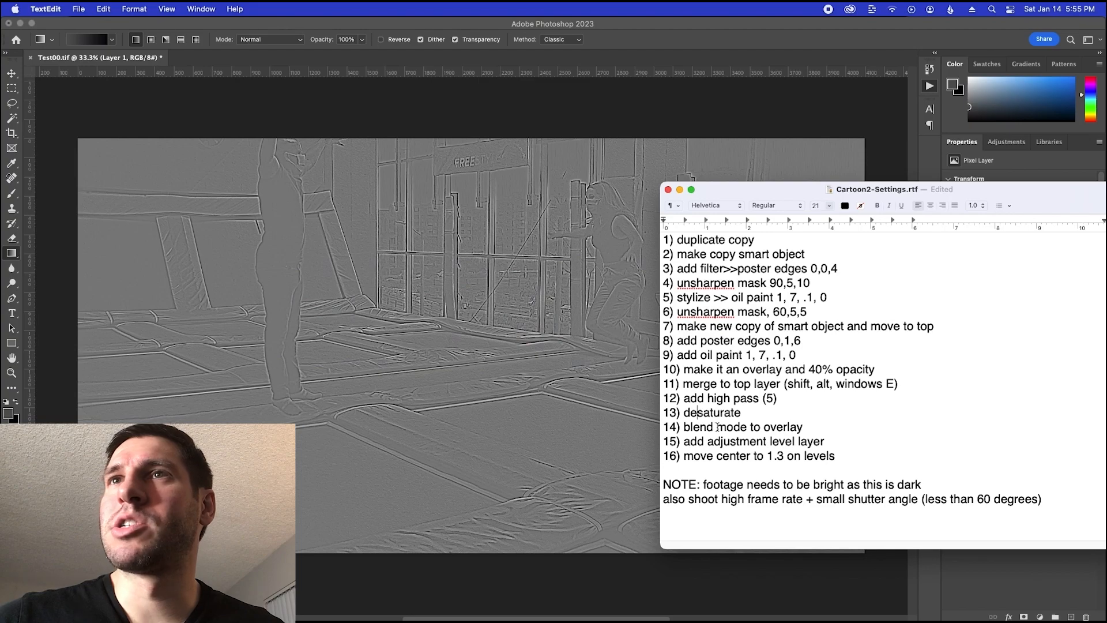
{"action": "key", "text": "super+Tab"}
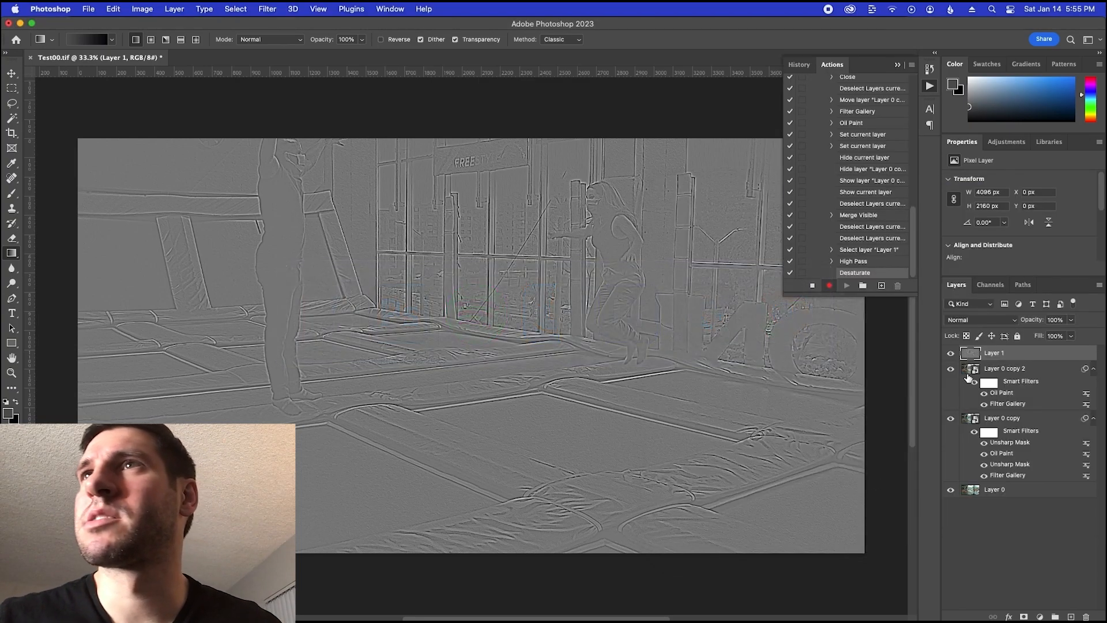
{"action": "left_click", "coordinate": [978, 321]}
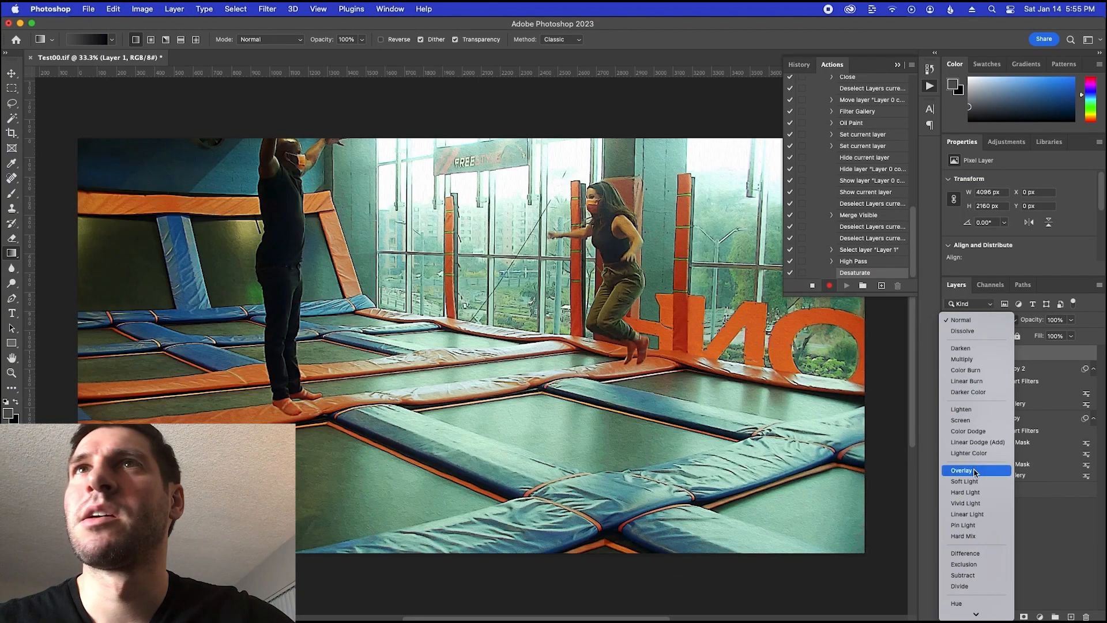
{"action": "left_click", "coordinate": [973, 471]}
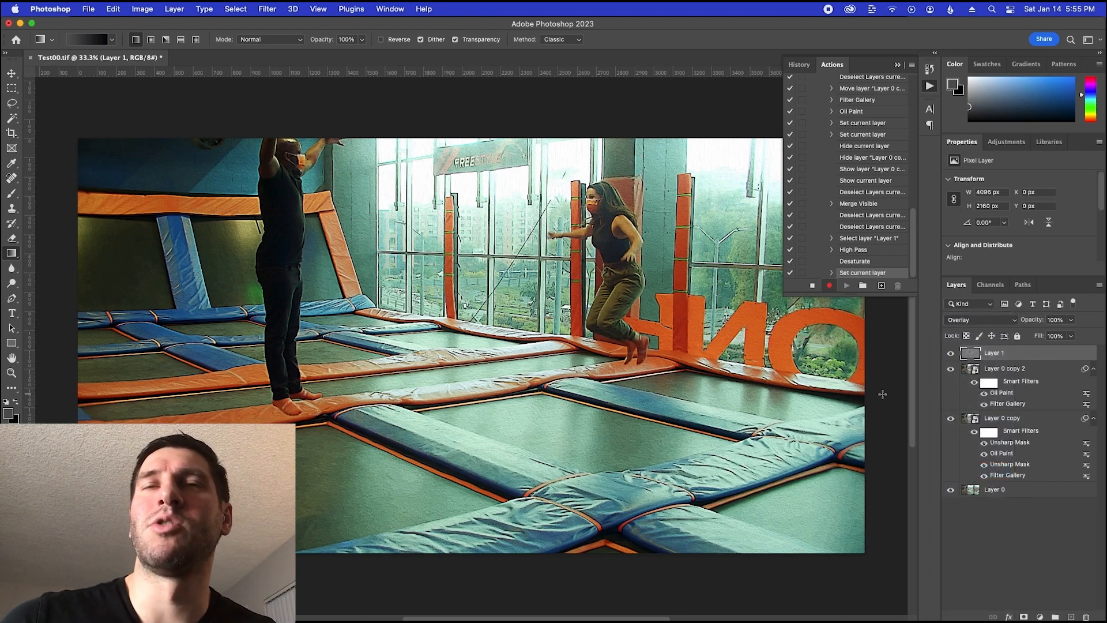
Following the notes, add a Levels adjustment layer above Layer 1
{"action": "key", "text": "super+Tab"}
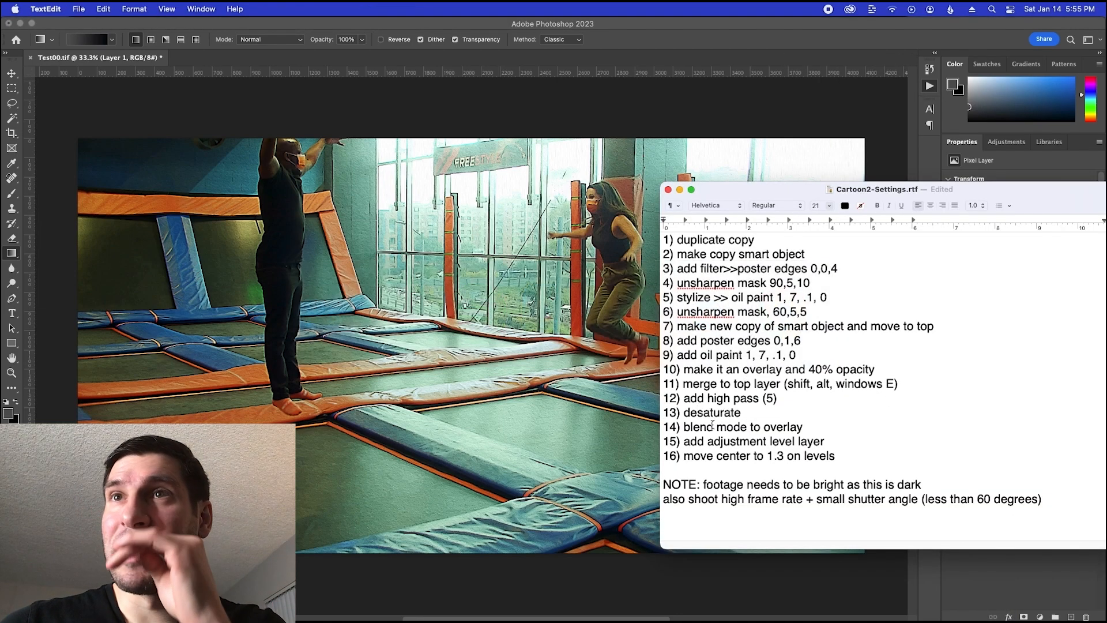
{"action": "left_click_drag", "start_coordinate": [696, 441], "coordinate": [828, 441]}
{"action": "left_click", "coordinate": [997, 581]}
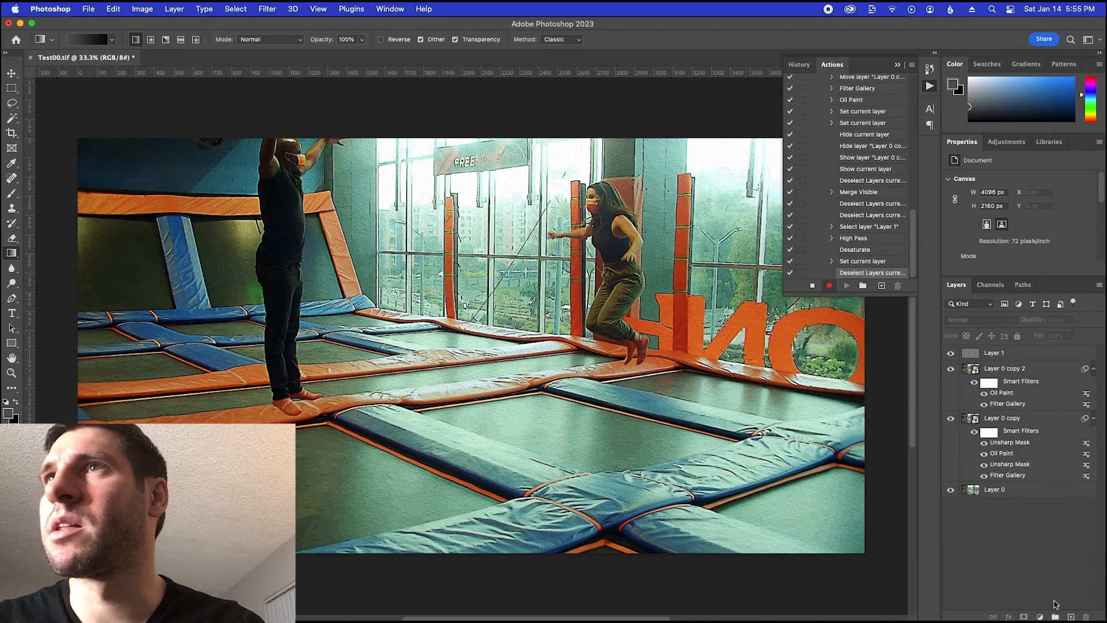
{"action": "left_click", "coordinate": [1003, 351]}
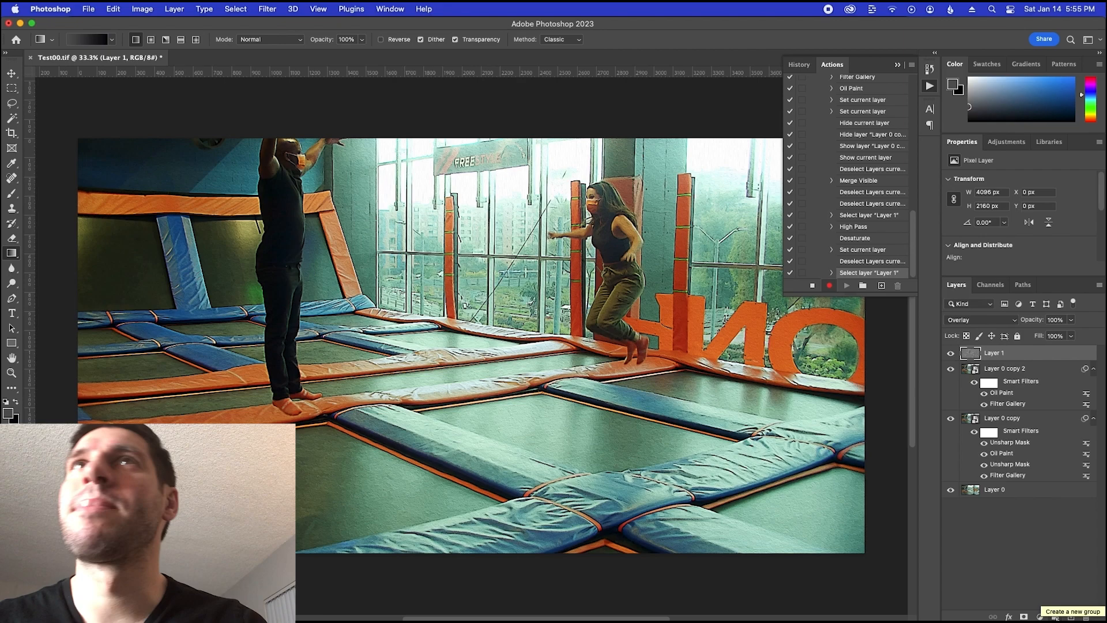
{"action": "left_click", "coordinate": [420, 9]}
{"action": "type", "text": "adjust"}
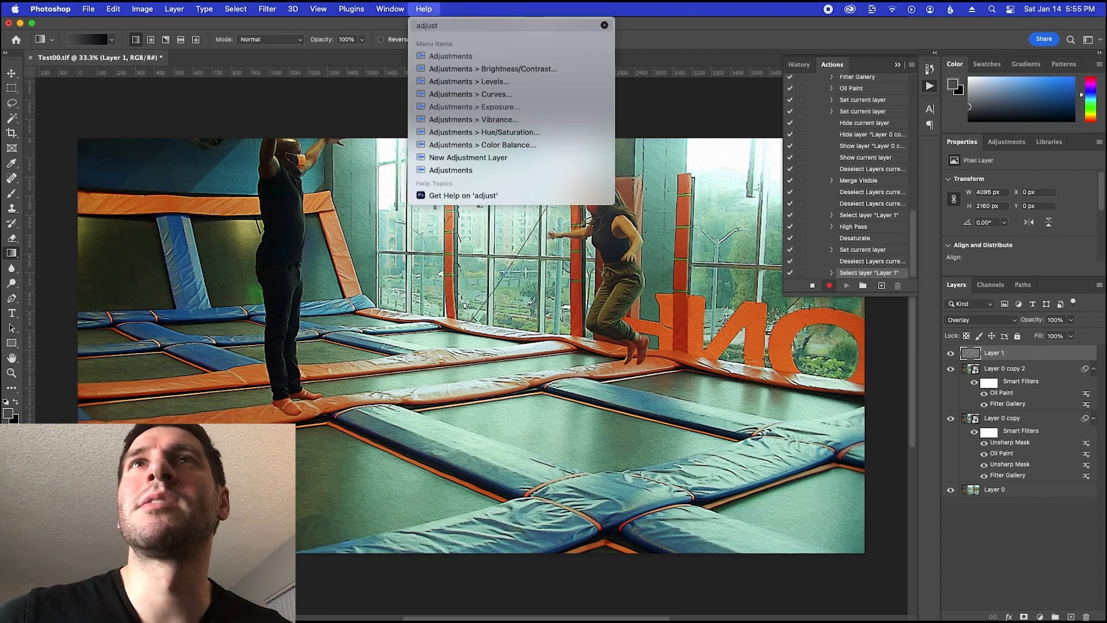
{"action": "left_click", "coordinate": [458, 160]}
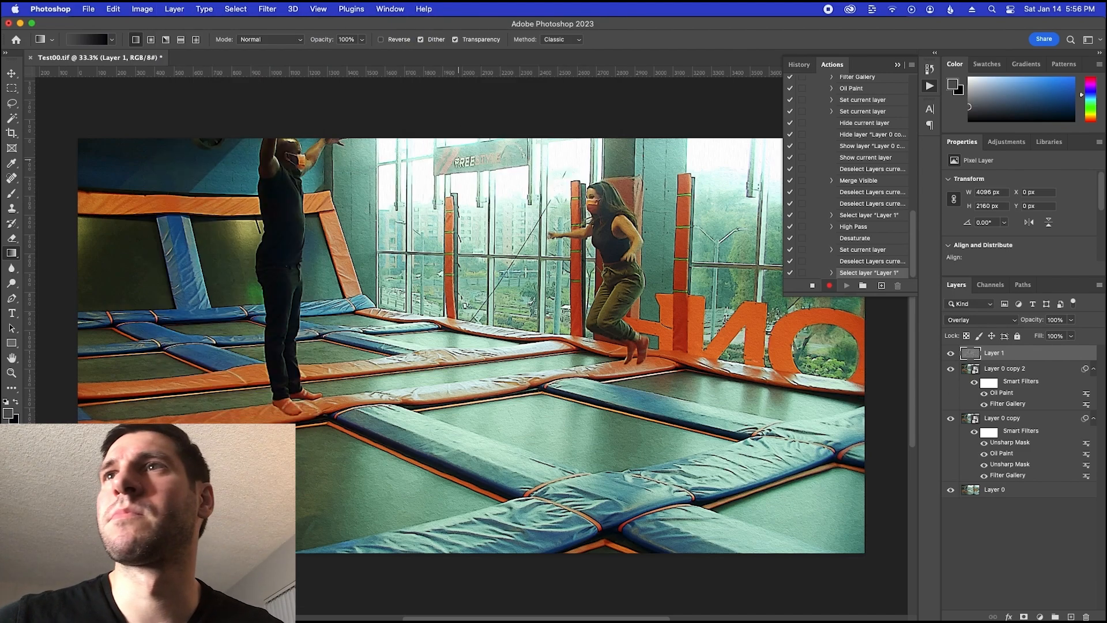
{"action": "left_click", "coordinate": [172, 9]}
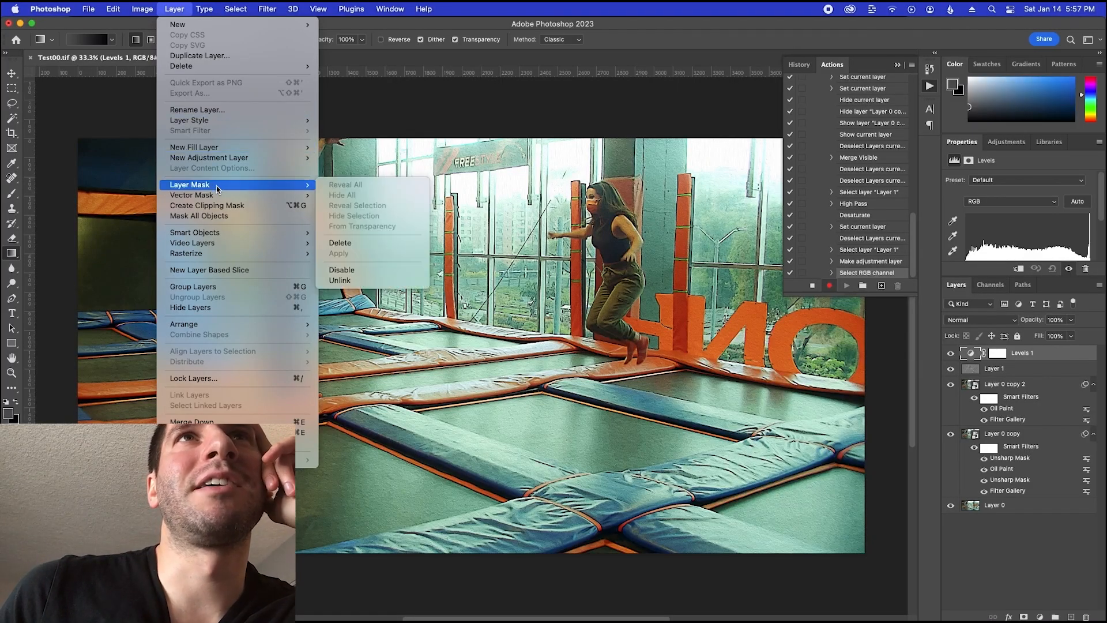
{"action": "mouse_move", "coordinate": [112, 11]}
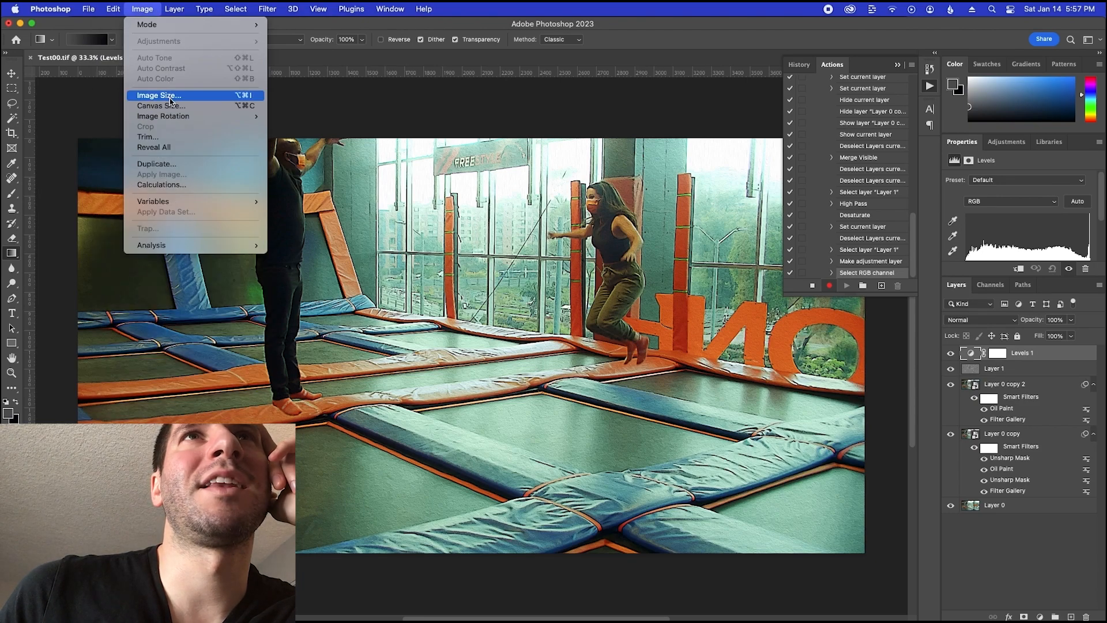
{"action": "mouse_move", "coordinate": [172, 13]}
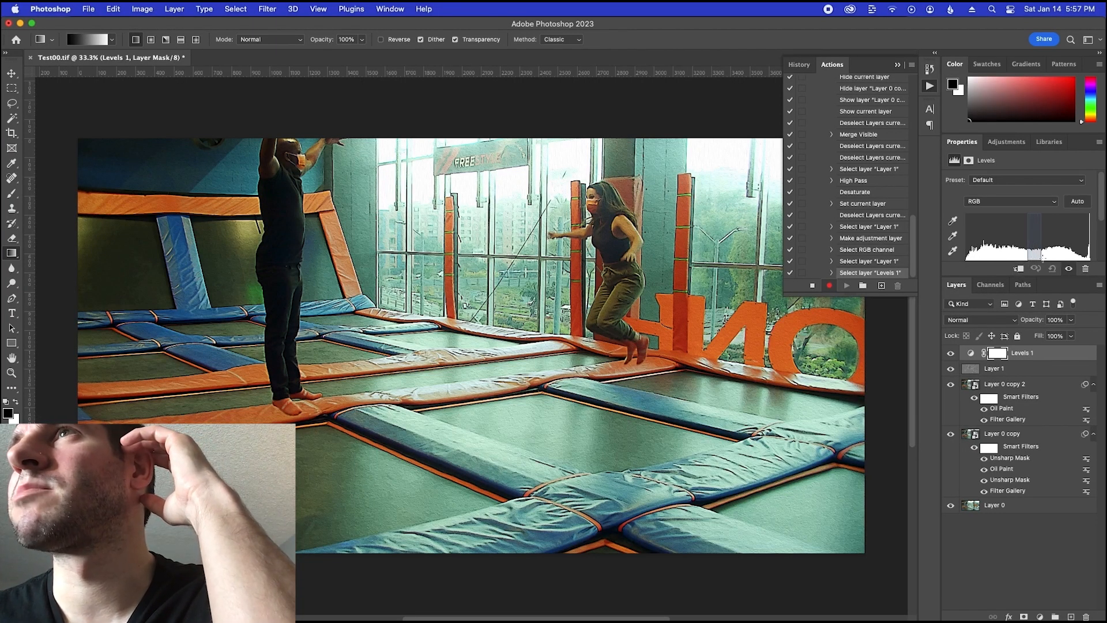
Auto-correct the Levels 1 adjustment and save the frame as an uncompressed TIFF using Discard Layers and Save a Copy
{"action": "left_click", "coordinate": [1078, 203]}
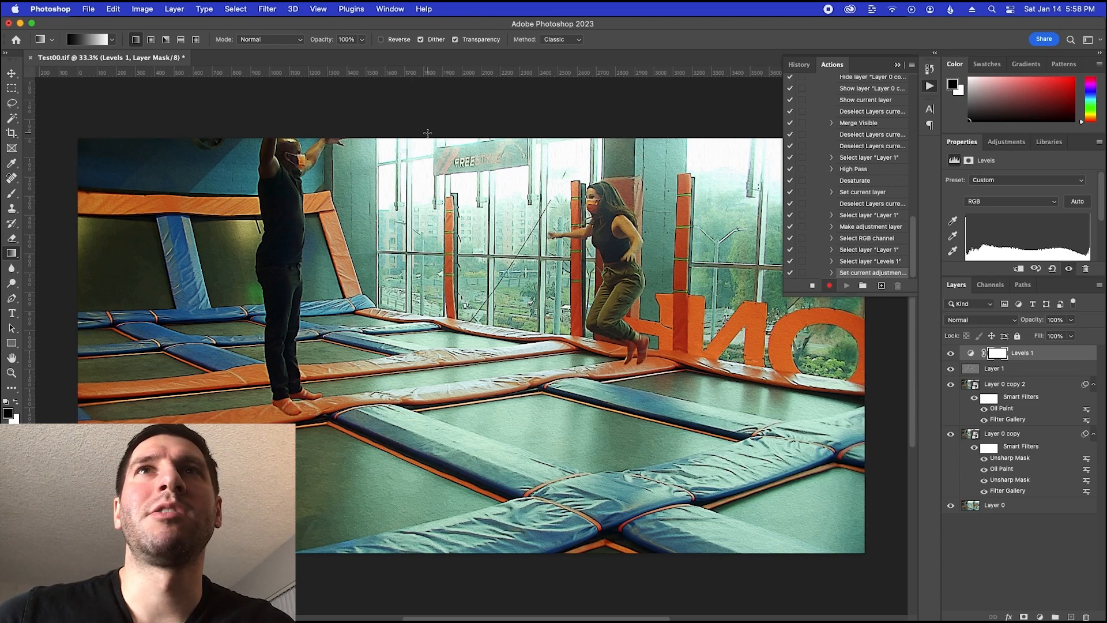
{"action": "key", "text": "super+s"}
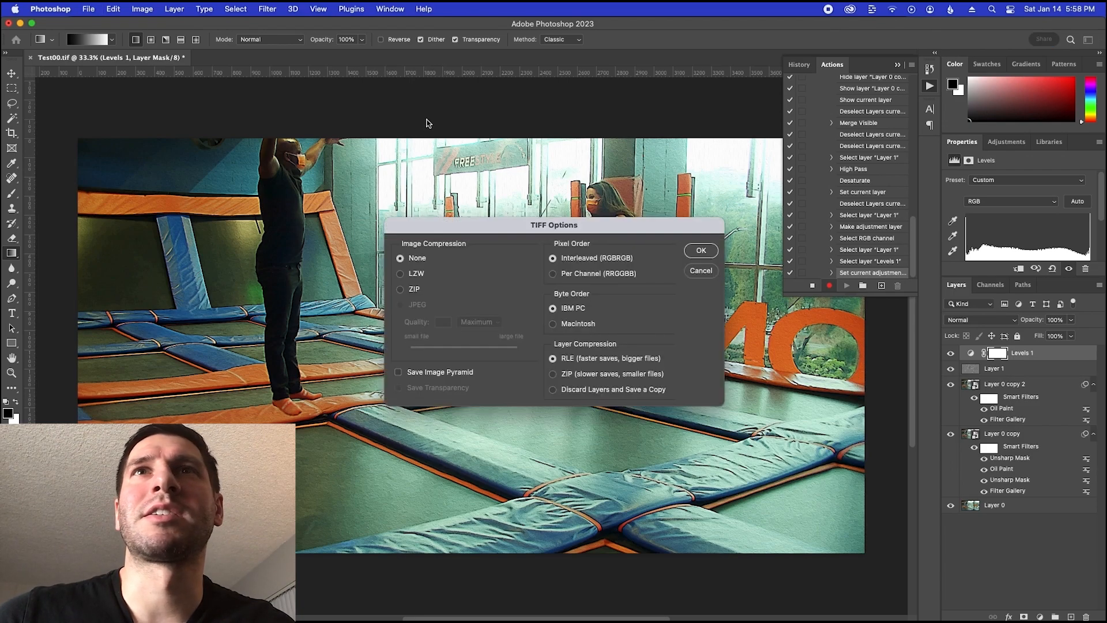
{"action": "left_click", "coordinate": [701, 251]}
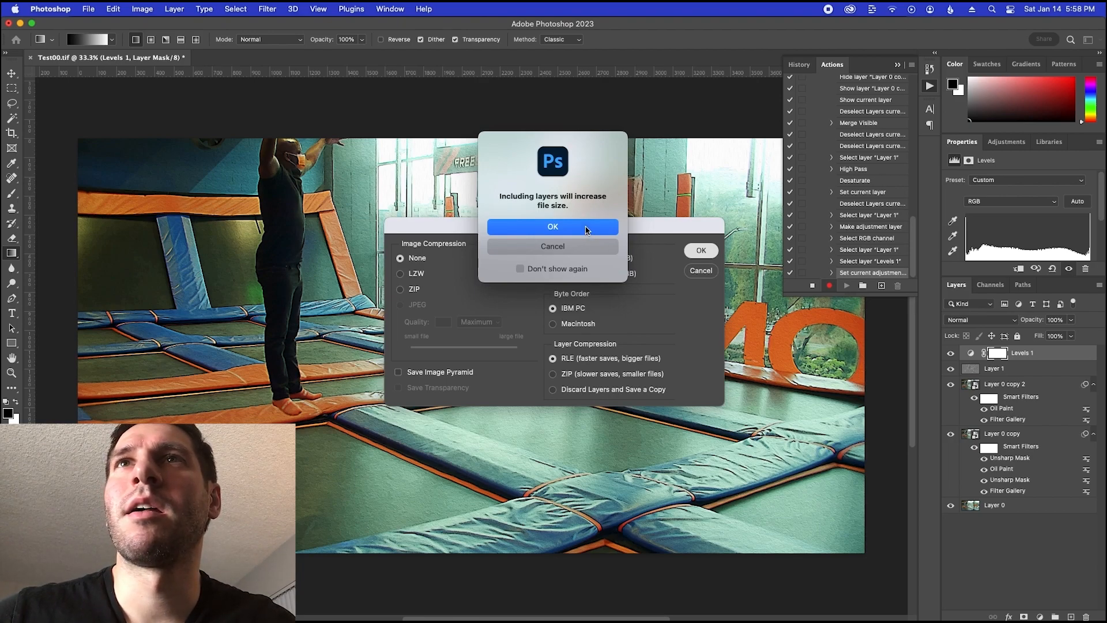
{"action": "left_click", "coordinate": [583, 253]}
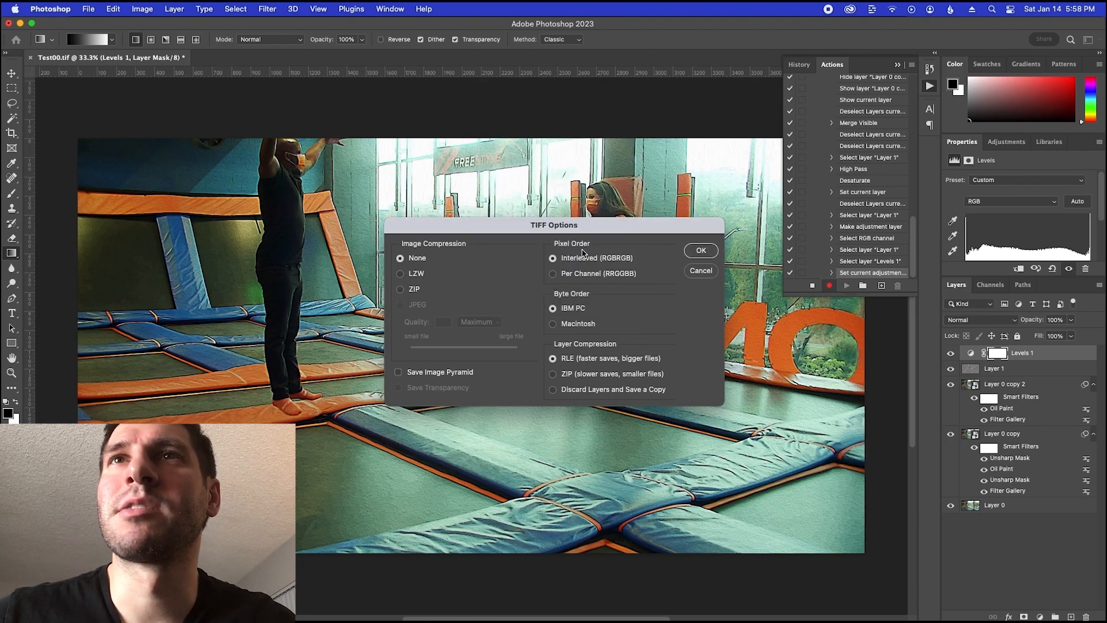
{"action": "left_click", "coordinate": [552, 393]}
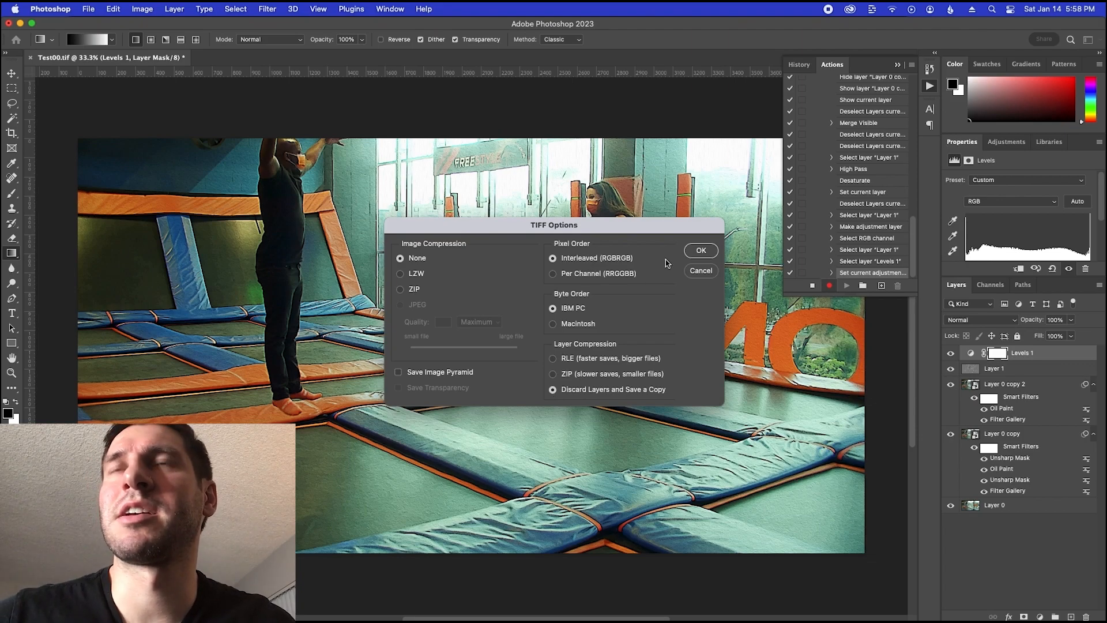
{"action": "left_click", "coordinate": [701, 251]}
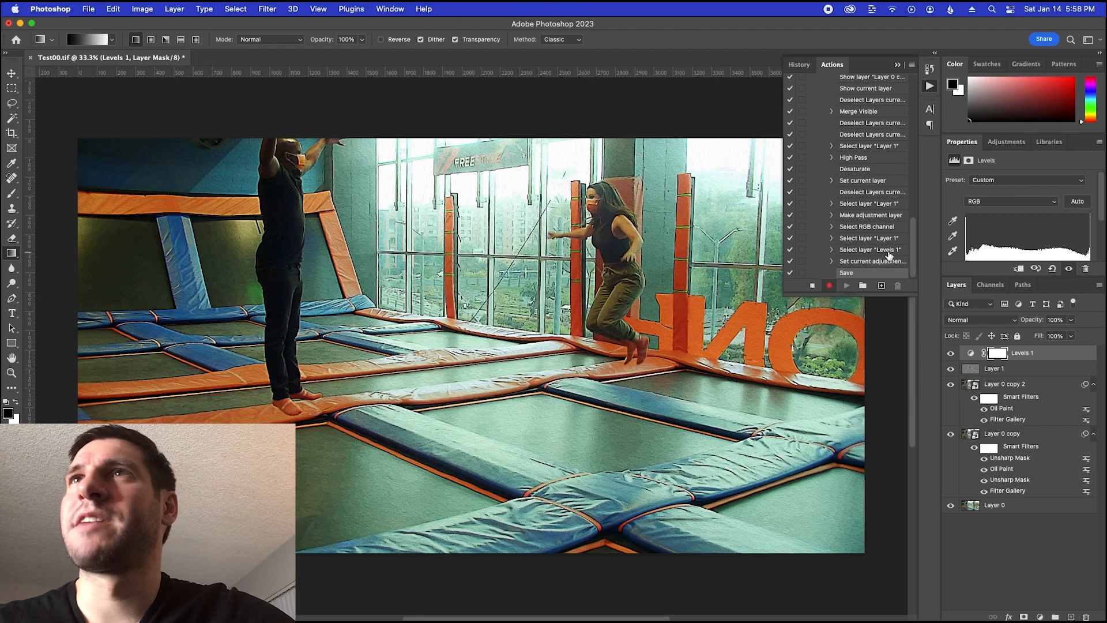
Stop recording the Cartoon action and review its recorded commands from the first one to the Levels adjustment
{"action": "left_click", "coordinate": [812, 286]}
{"action": "left_click_drag", "start_coordinate": [912, 268], "coordinate": [916, 149]}
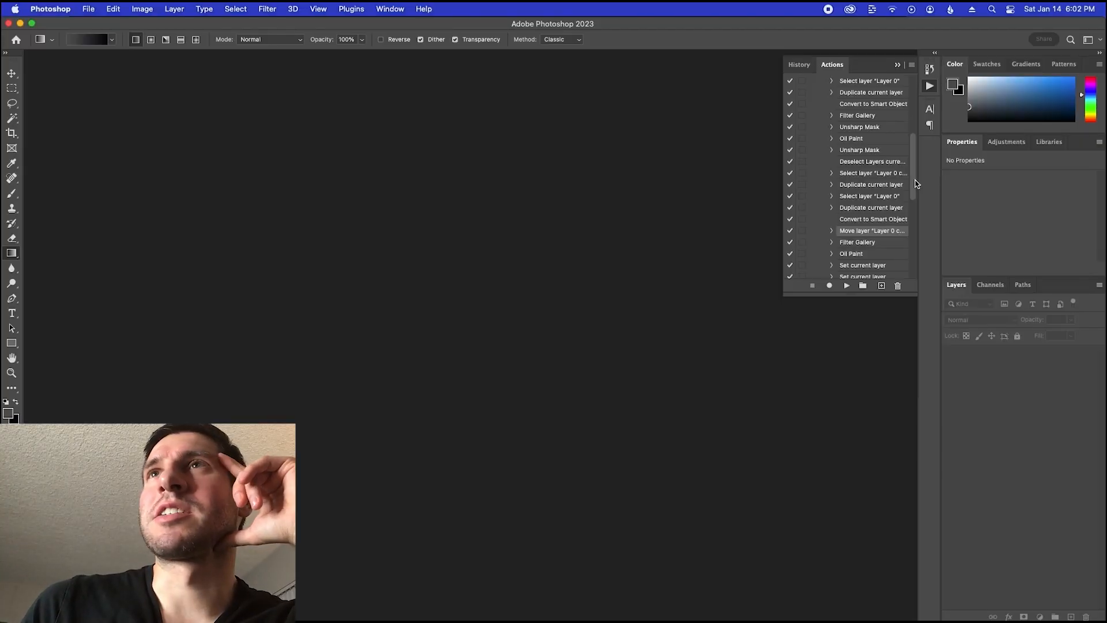
{"action": "left_click_drag", "start_coordinate": [916, 183], "coordinate": [918, 168]}
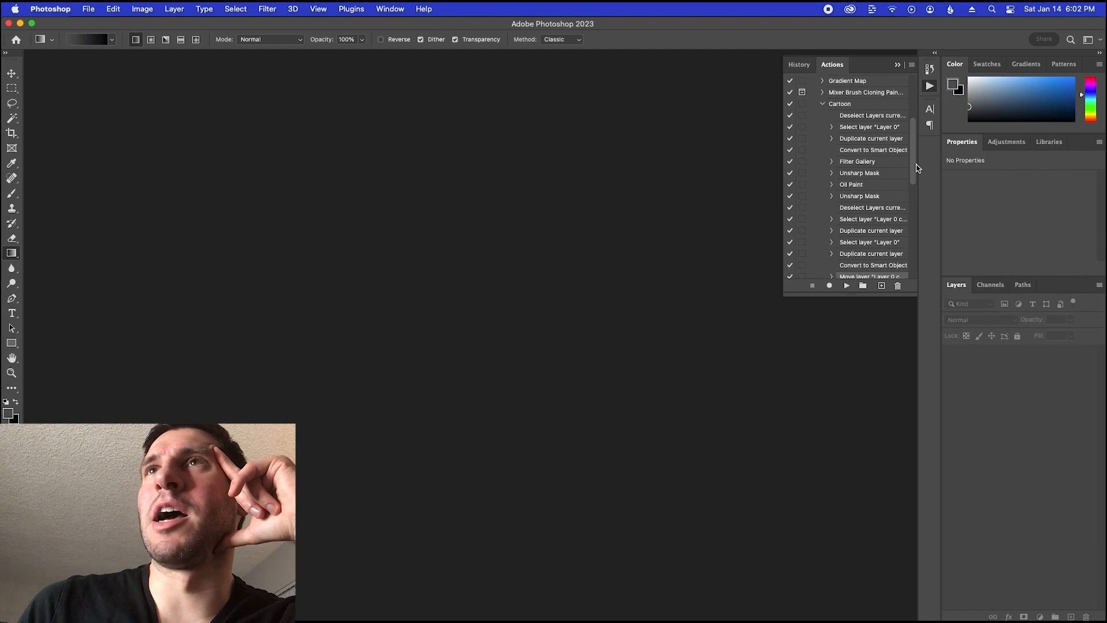
{"action": "left_click_drag", "start_coordinate": [918, 168], "coordinate": [918, 193]}
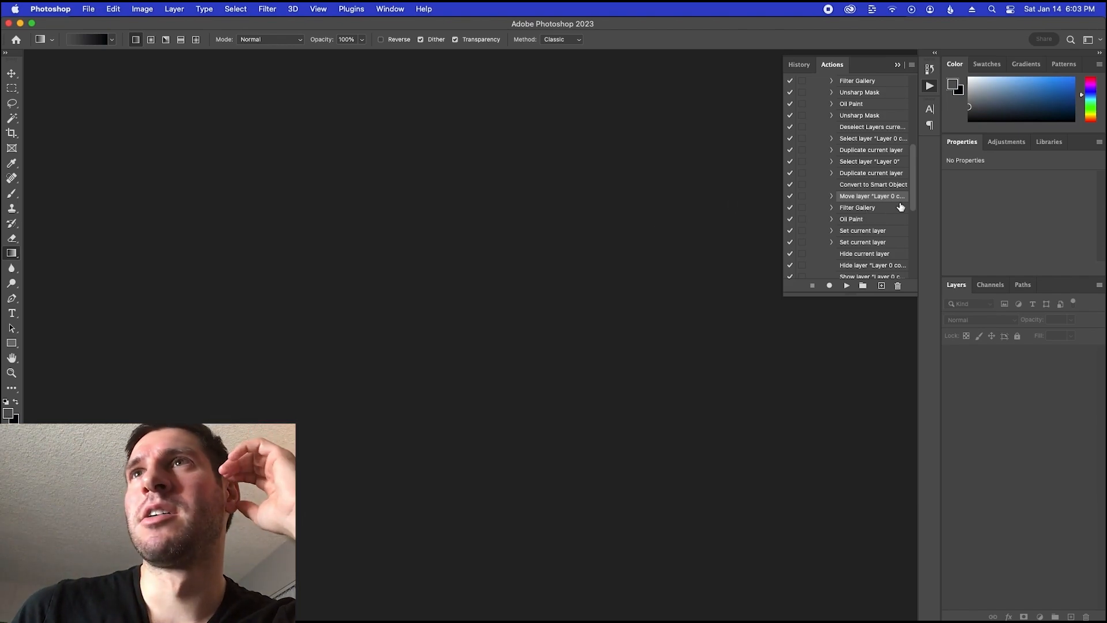
{"action": "left_click_drag", "start_coordinate": [913, 197], "coordinate": [914, 260]}
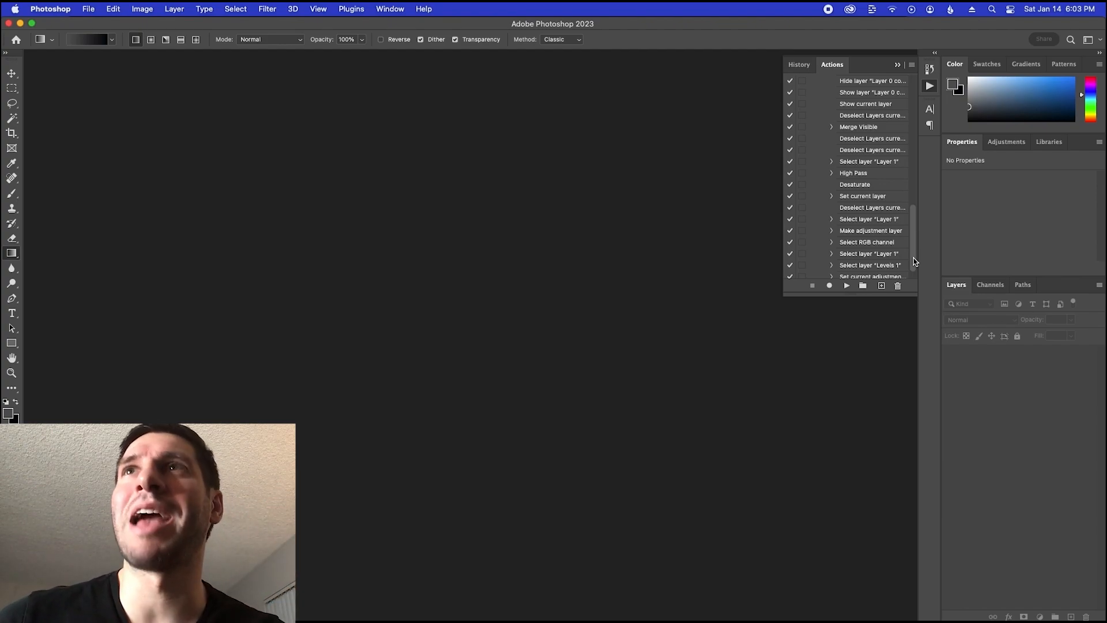
Start a Batch process and choose the Test01-Cartoon folder inside TIFF_Sequences as its source
{"action": "left_click", "coordinate": [96, 10]}
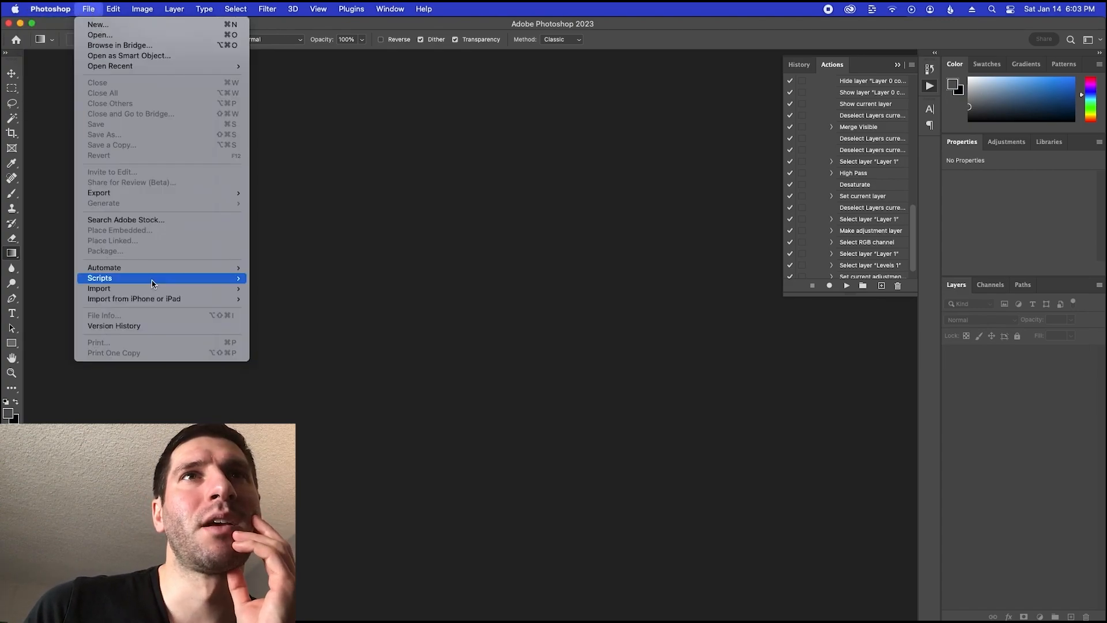
{"action": "mouse_move", "coordinate": [155, 270]}
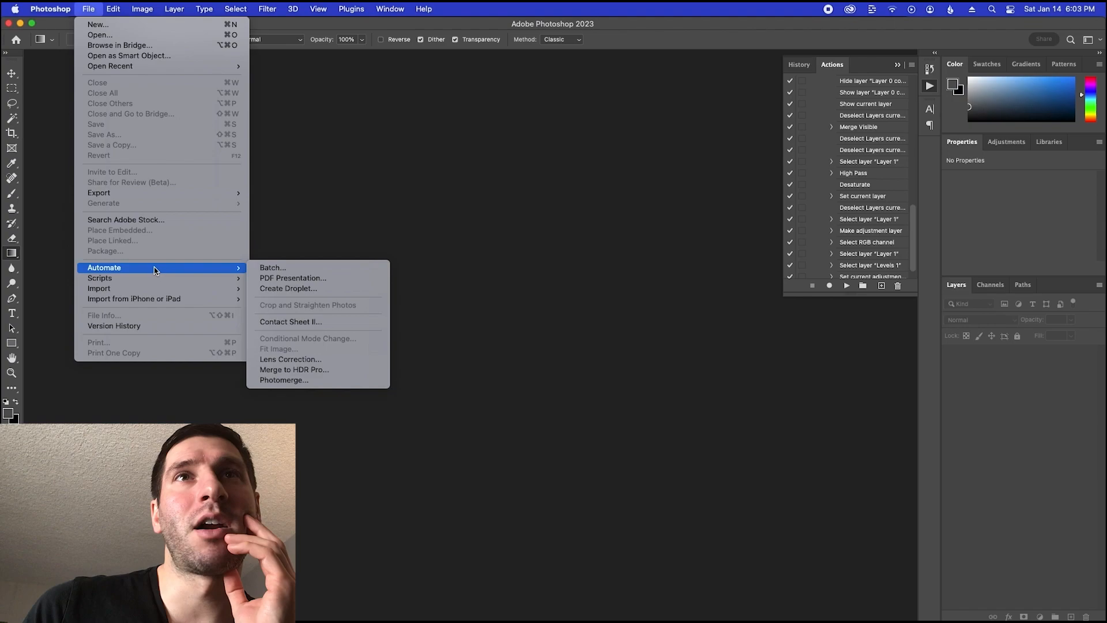
{"action": "left_click", "coordinate": [269, 268]}
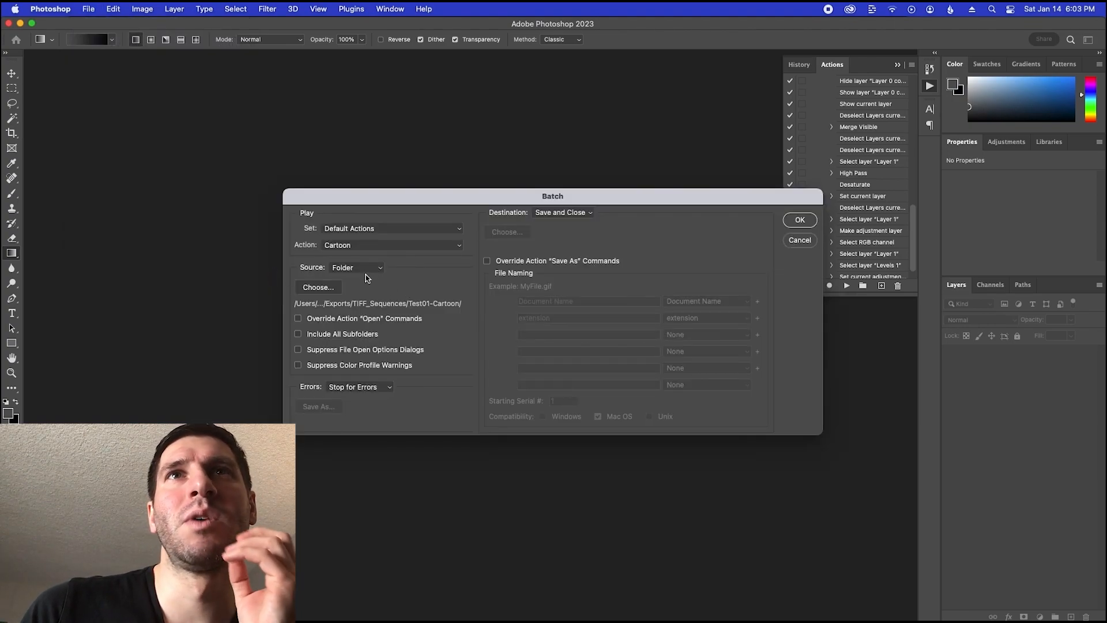
{"action": "left_click", "coordinate": [318, 287]}
{"action": "left_click", "coordinate": [625, 79]}
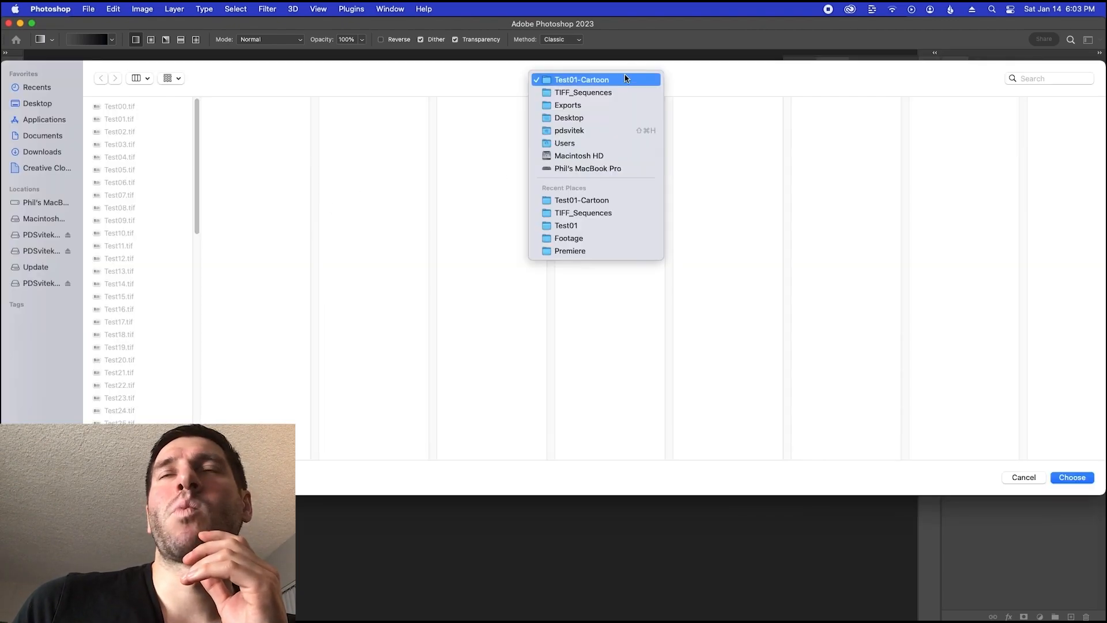
{"action": "left_click", "coordinate": [617, 90]}
{"action": "left_click", "coordinate": [351, 119]}
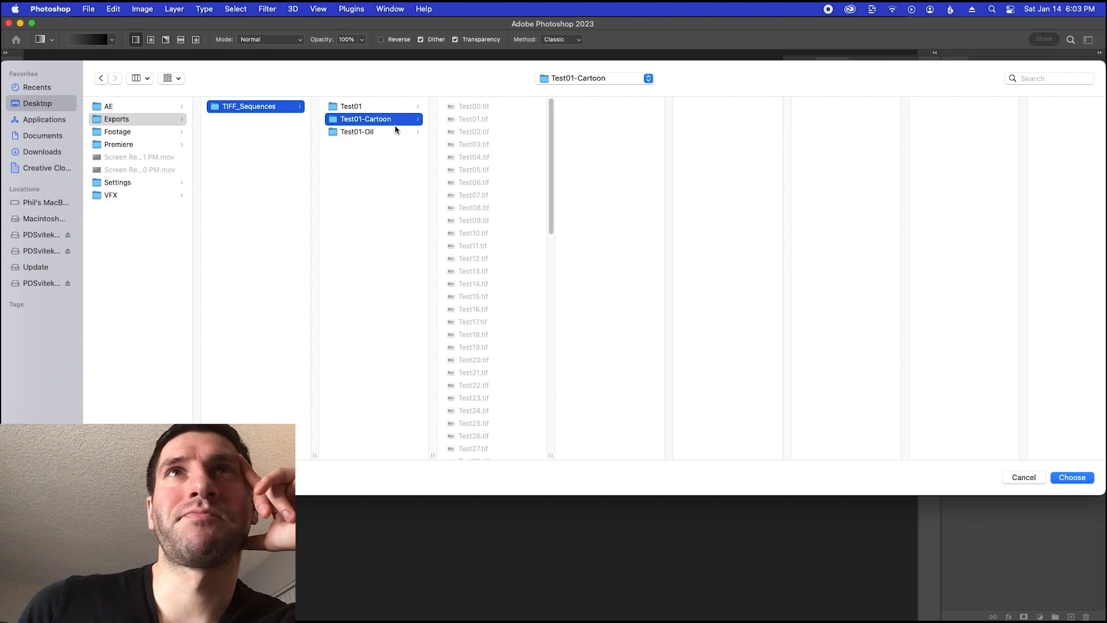
{"action": "key", "text": "Return"}
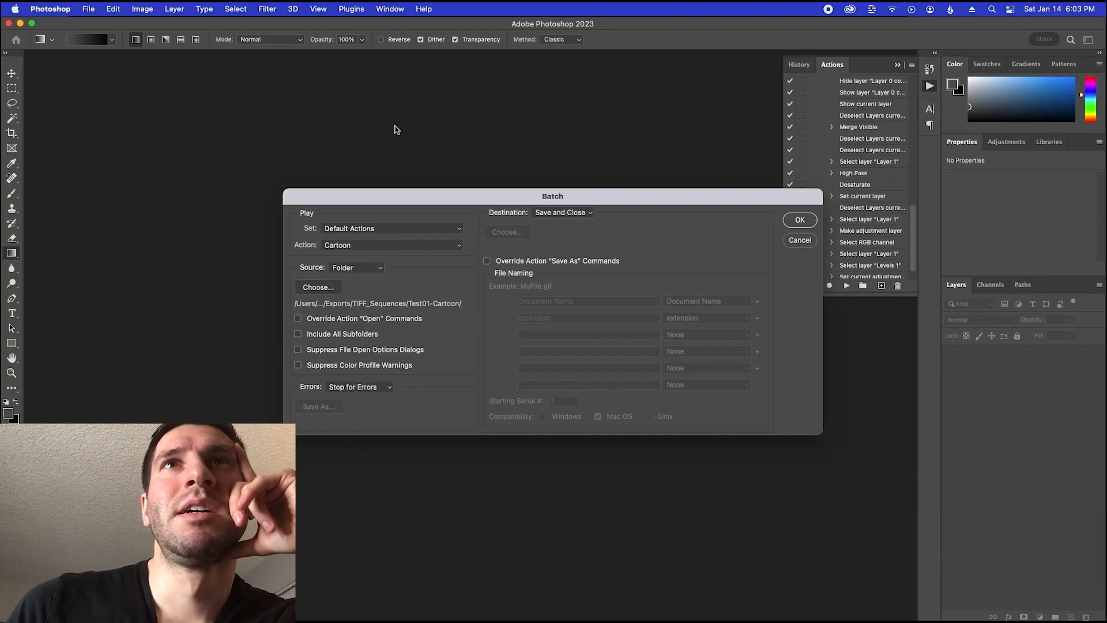
Choose Cartoon from the Default Actions set as the action for the batch to play
{"action": "left_click", "coordinate": [348, 249]}
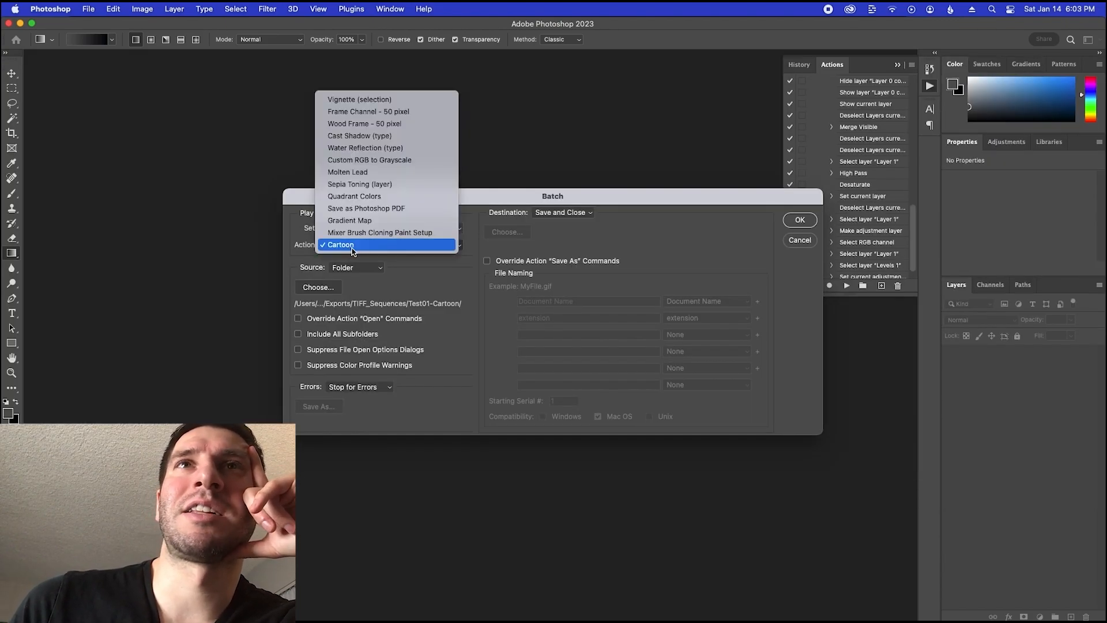
{"action": "left_click", "coordinate": [299, 250]}
{"action": "left_click", "coordinate": [351, 250]}
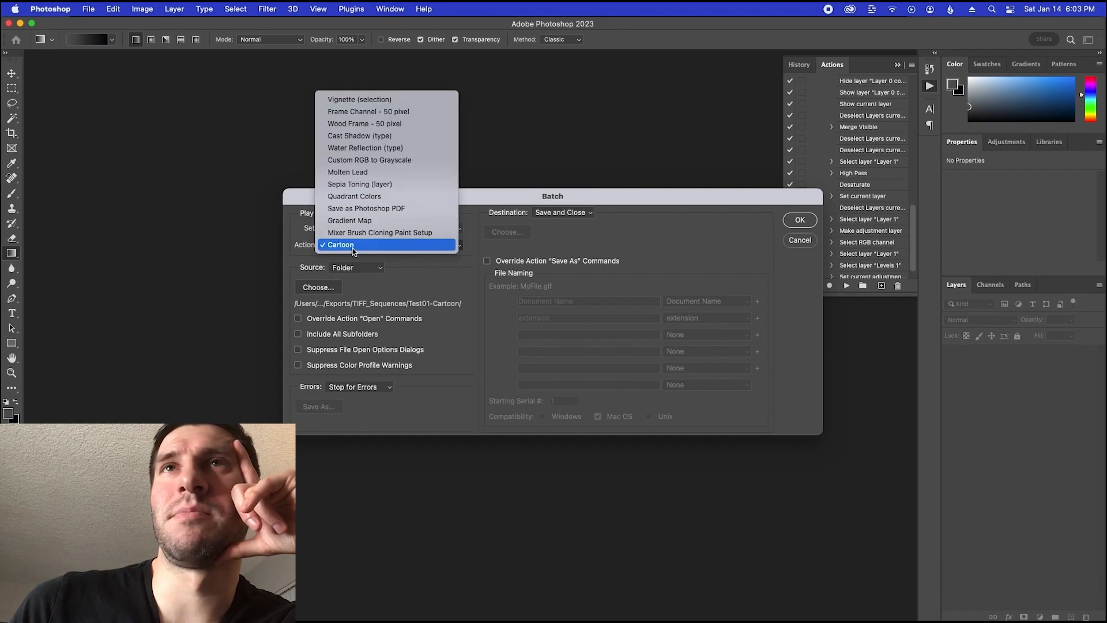
{"action": "left_click", "coordinate": [352, 251]}
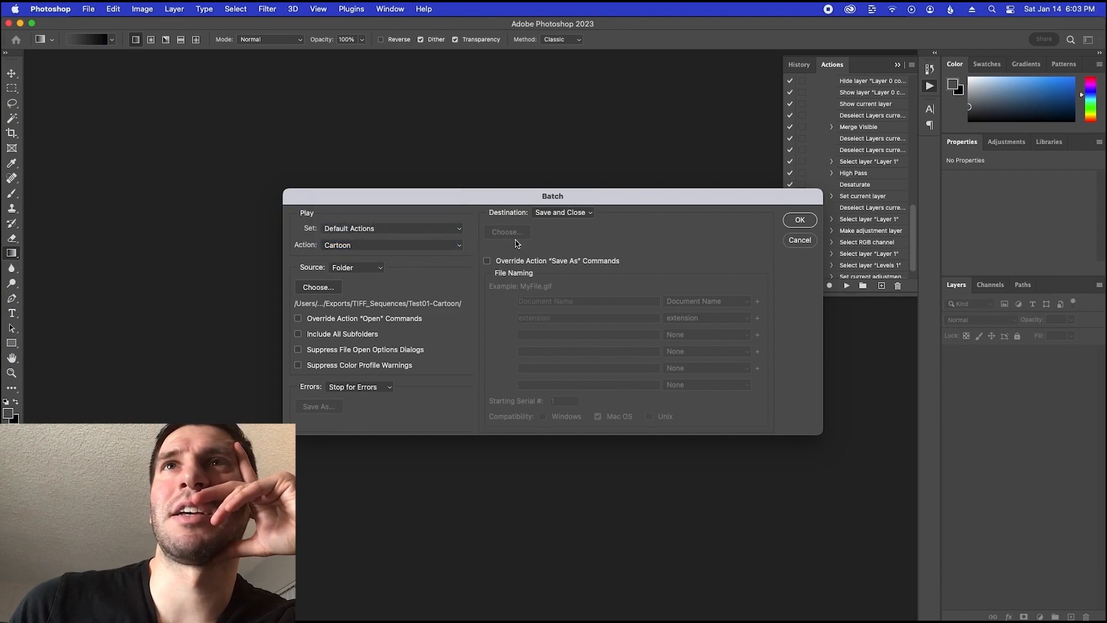
Set the batch destination to Save and Close, override the action's "Save As" commands, and run the batch
{"action": "left_click", "coordinate": [560, 218]}
{"action": "left_click", "coordinate": [564, 215]}
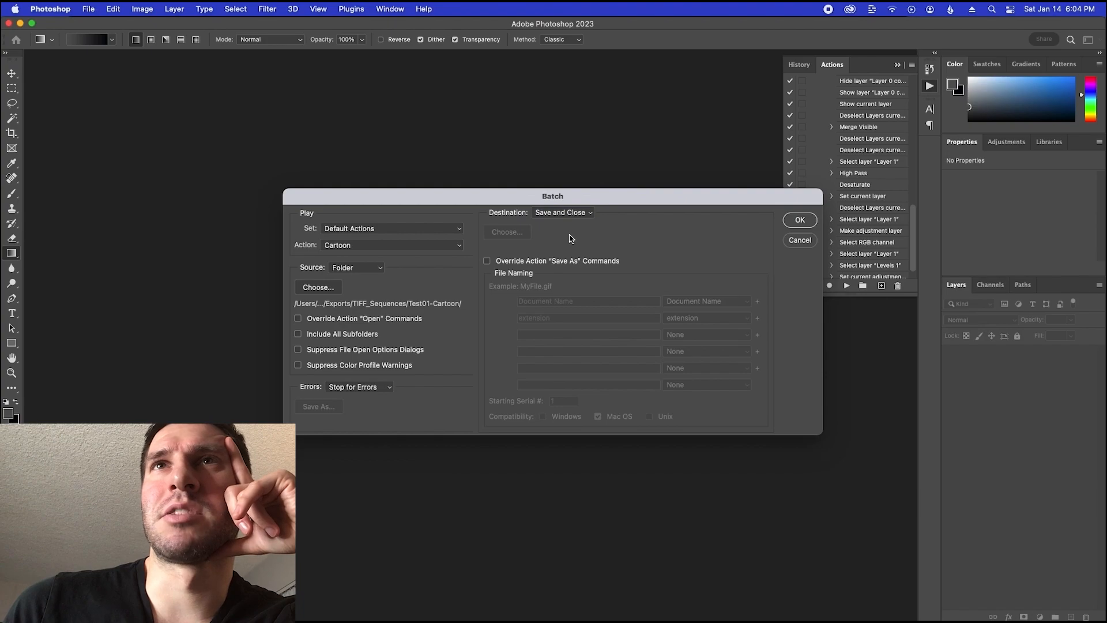
{"action": "left_click", "coordinate": [487, 262]}
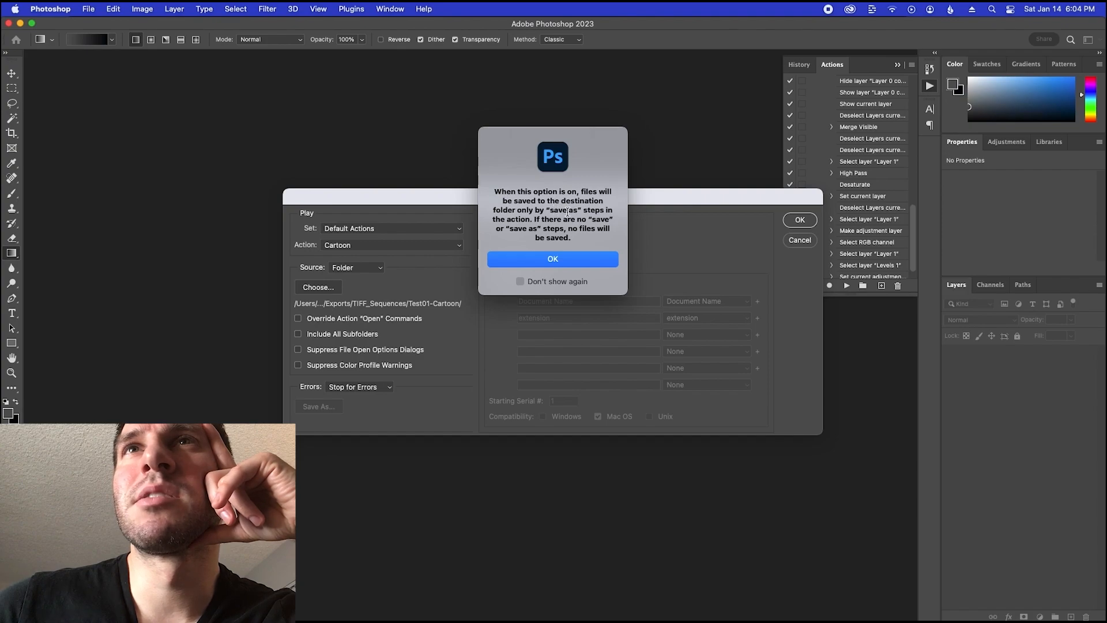
{"action": "left_click", "coordinate": [529, 261]}
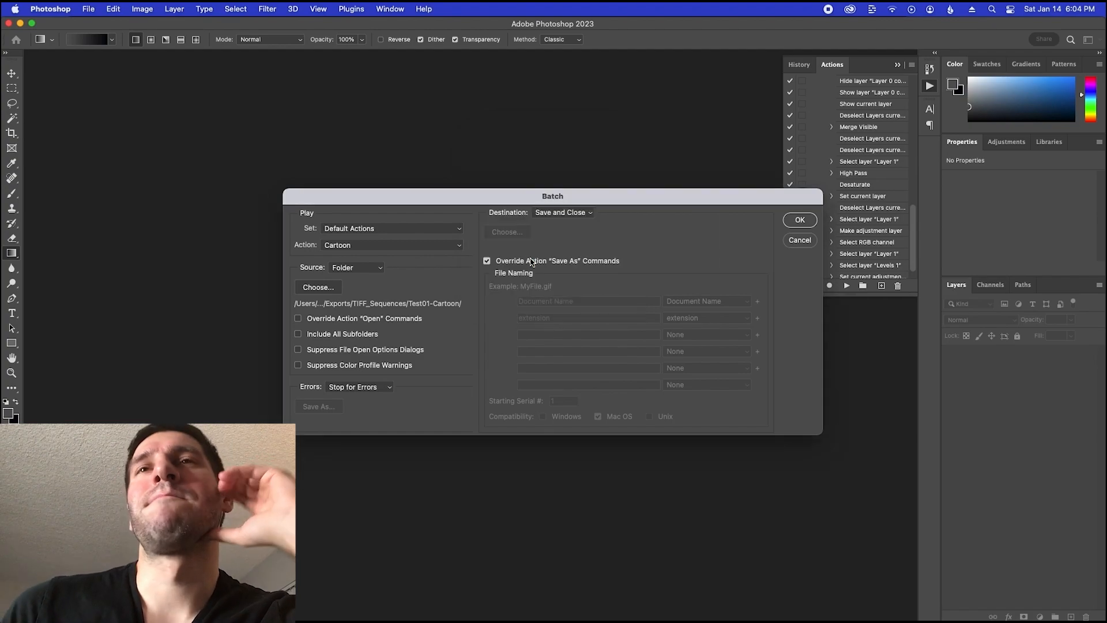
{"action": "left_click", "coordinate": [799, 220]}
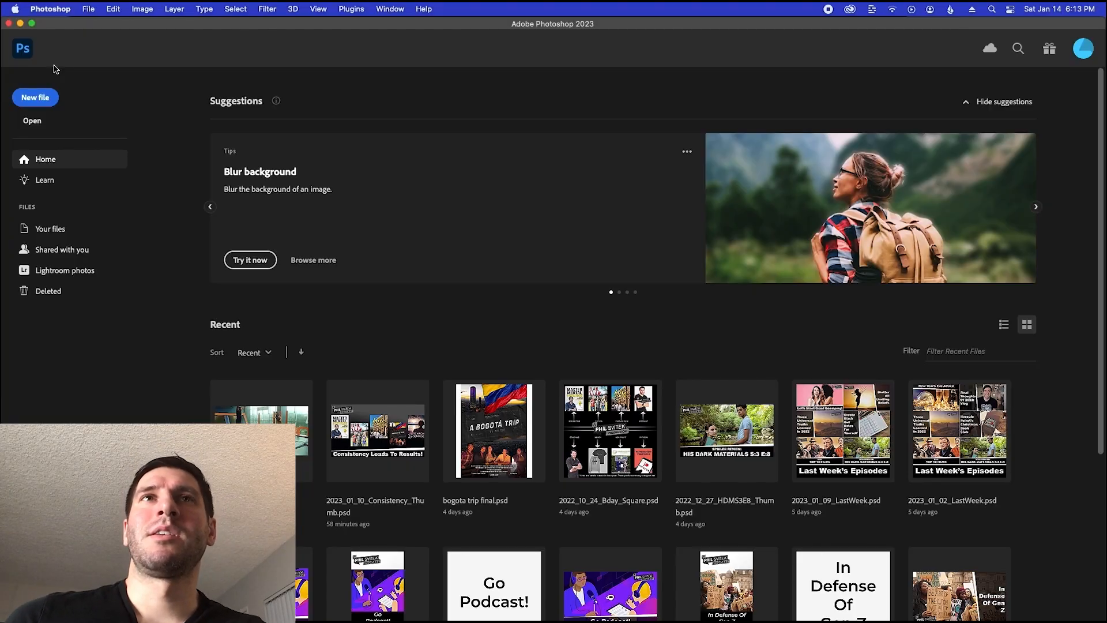
Switch to Finder and preview the processed frames Test02.tif and Test03.tif in the Test01-Cartoon folder
{"action": "key", "text": "super+Tab"}
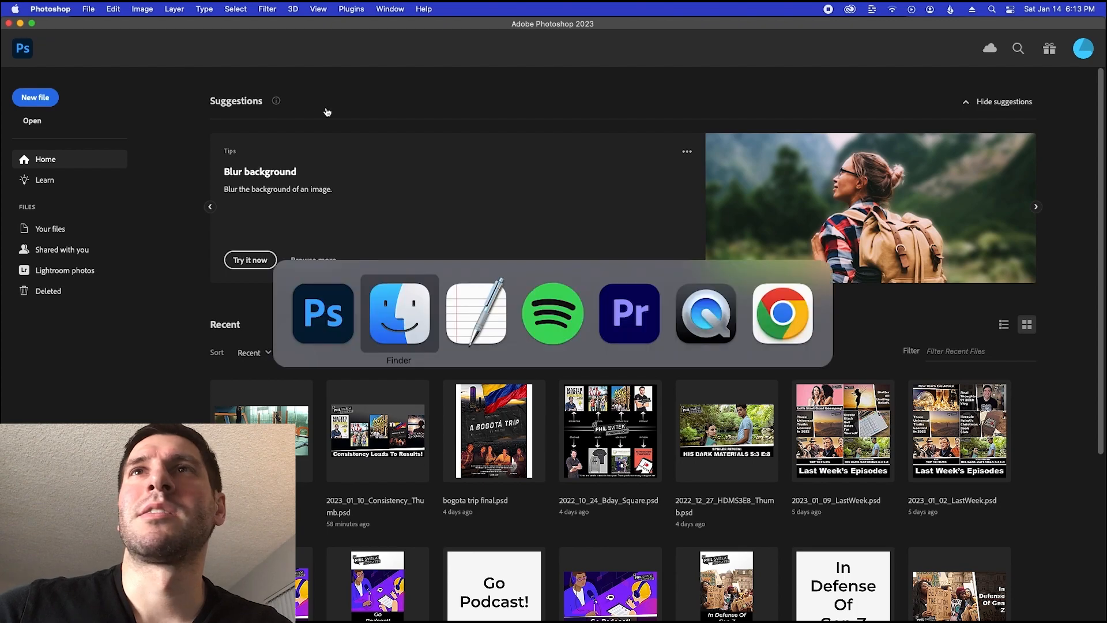
{"action": "left_click", "coordinate": [645, 192]}
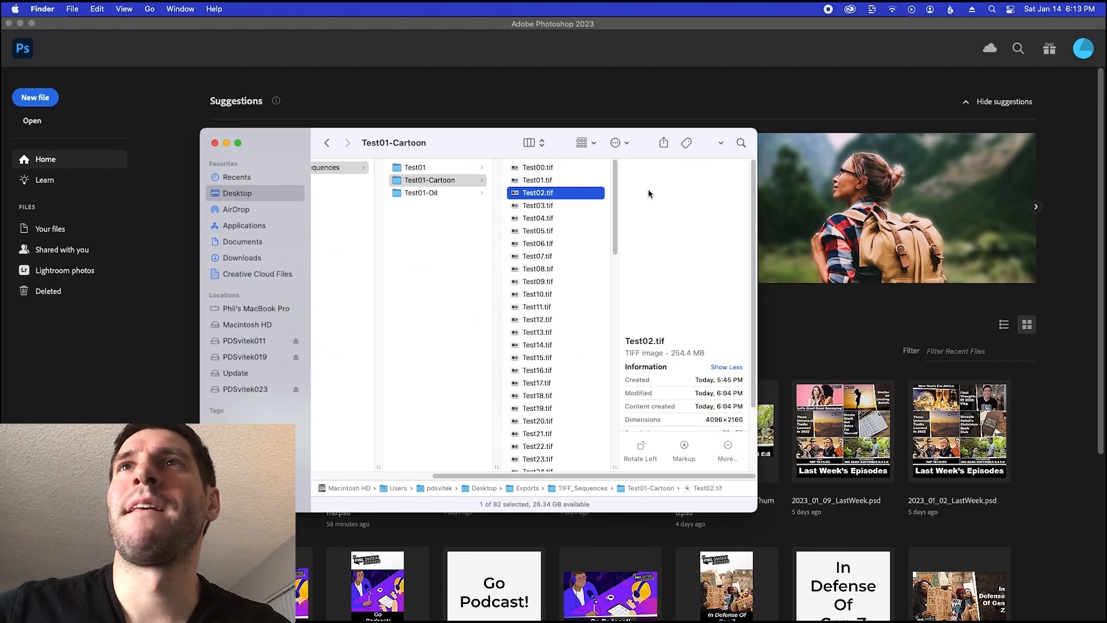
{"action": "key", "text": "space"}
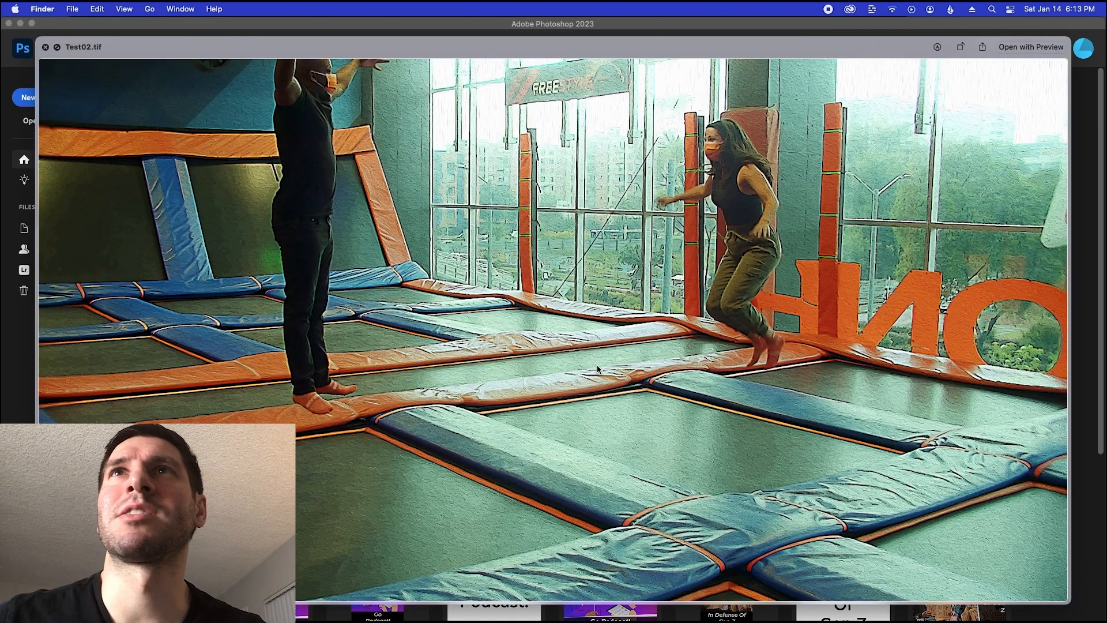
{"action": "key", "text": "Down"}
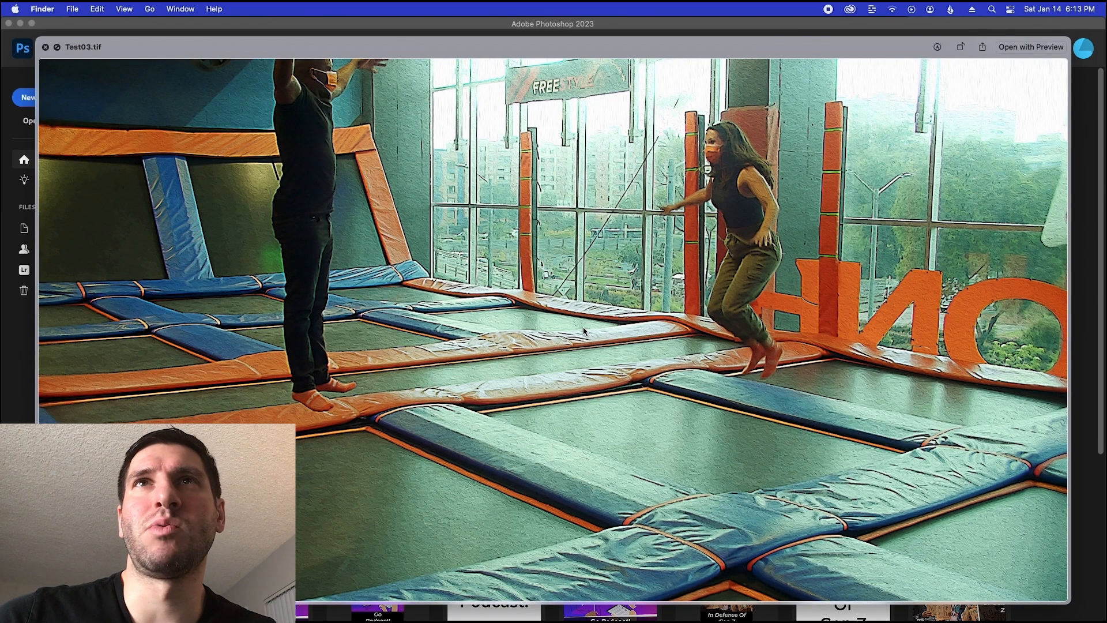
{"action": "key", "text": "space"}
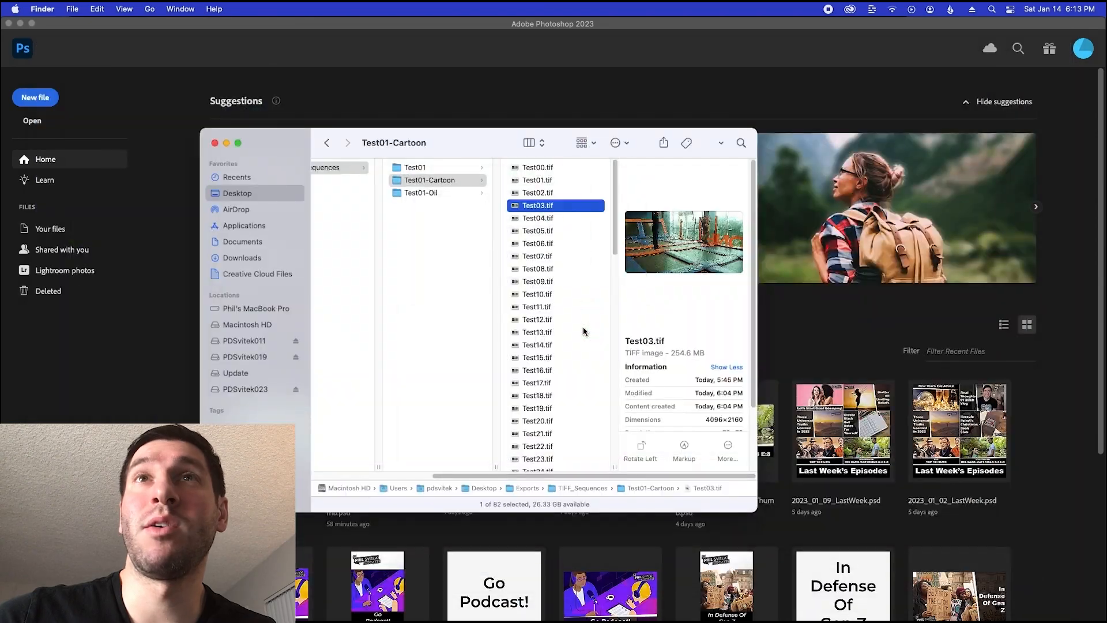
{"action": "left_click", "coordinate": [424, 194]}
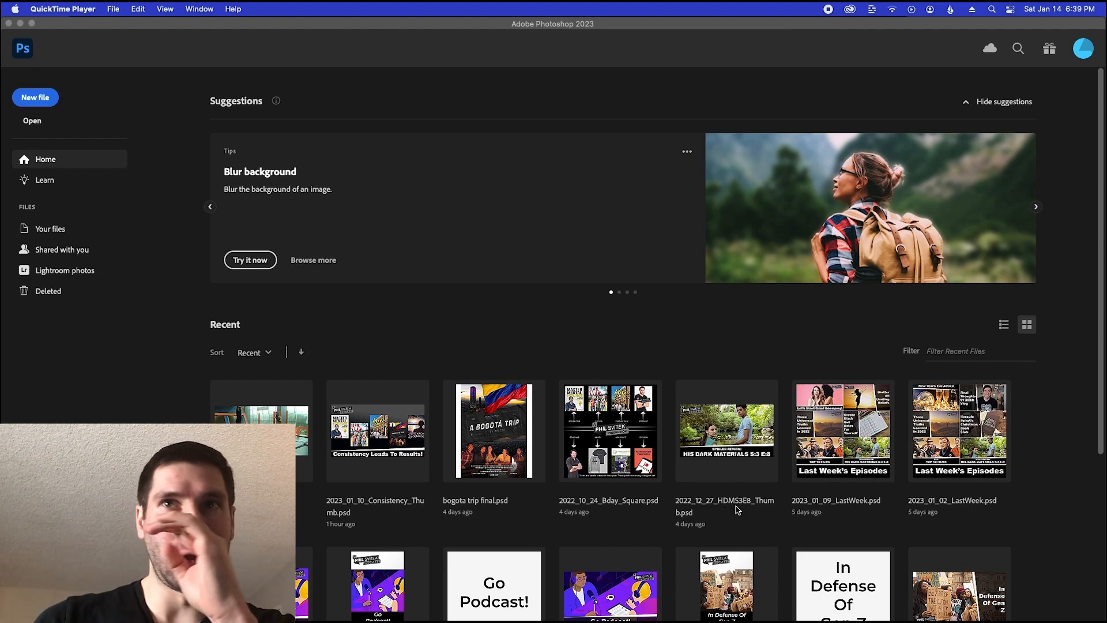
Return to Finder and preview Test03.tif from the Test01-Cartoon folder in Exports > TIFF_Sequences
{"action": "mouse_move", "coordinate": [548, 614]}
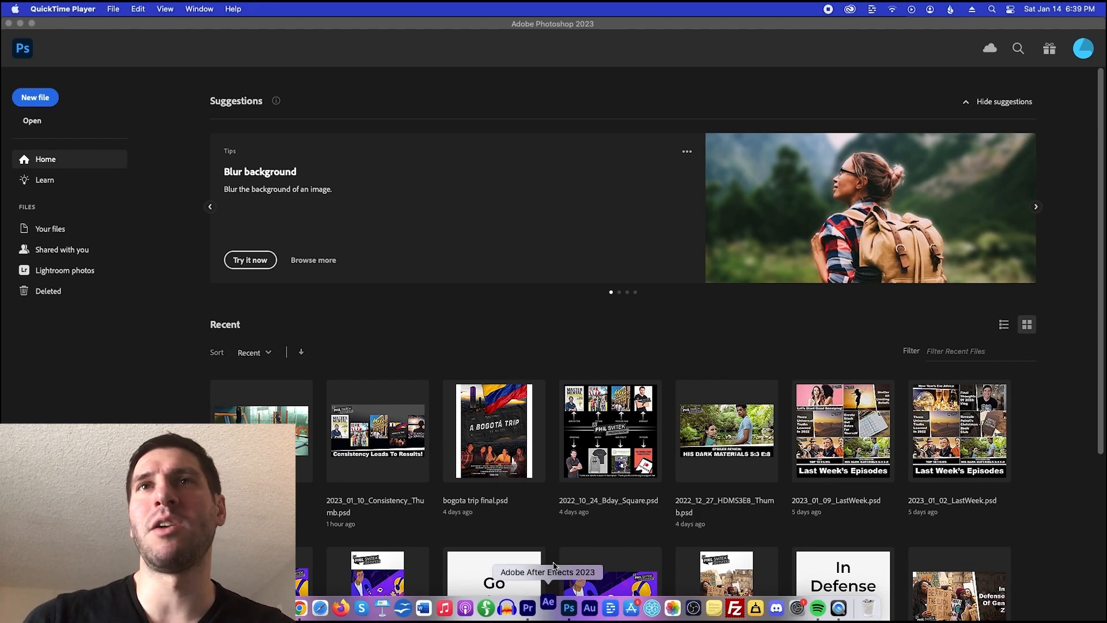
{"action": "key", "text": "super+Tab"}
{"action": "key", "text": "super+Tab"}
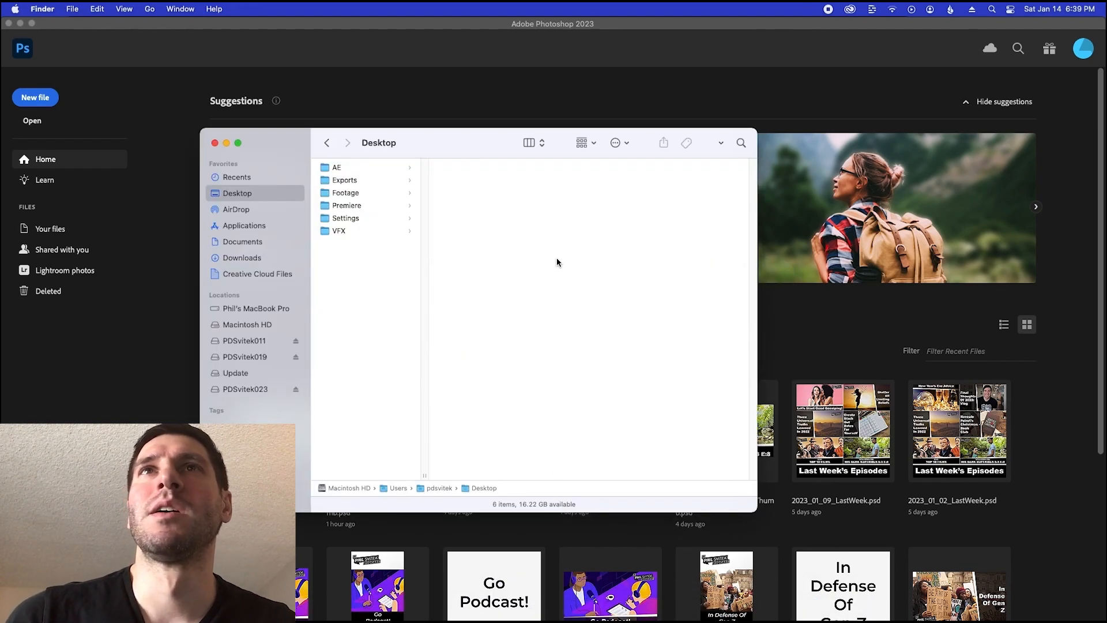
{"action": "left_click", "coordinate": [357, 181]}
{"action": "left_click", "coordinate": [458, 169]}
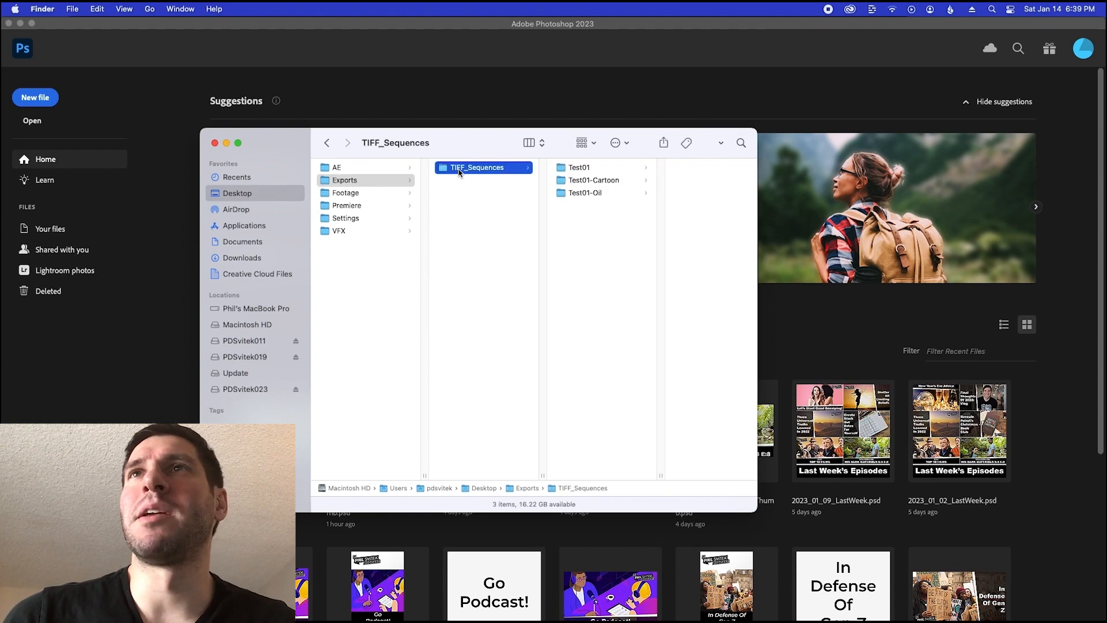
{"action": "left_click", "coordinate": [591, 181]}
{"action": "left_click", "coordinate": [664, 206]}
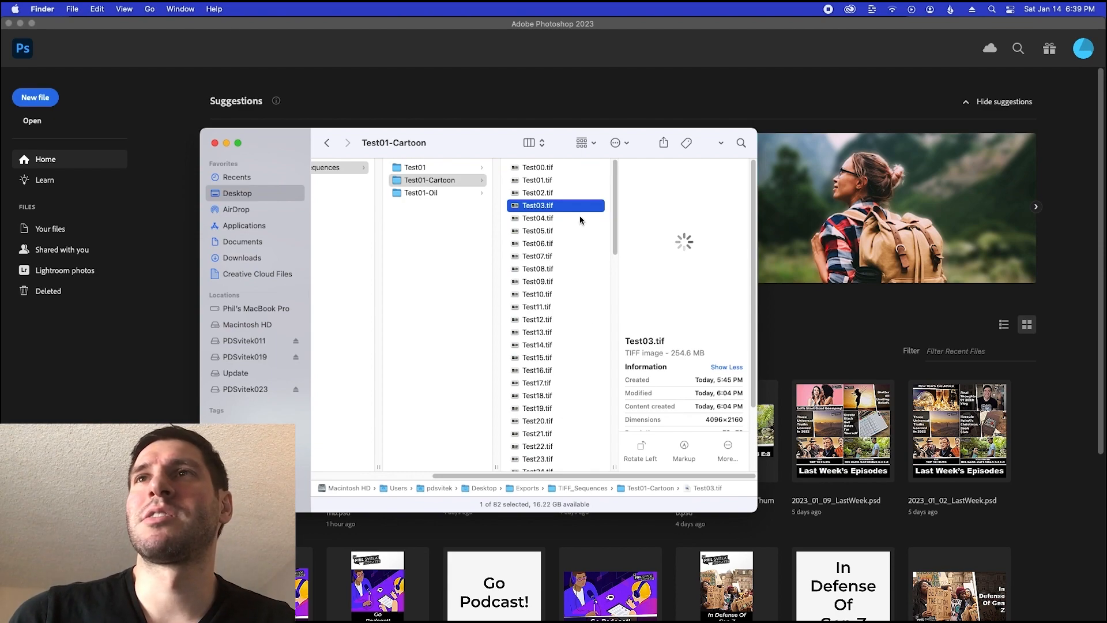
{"action": "key", "text": "space"}
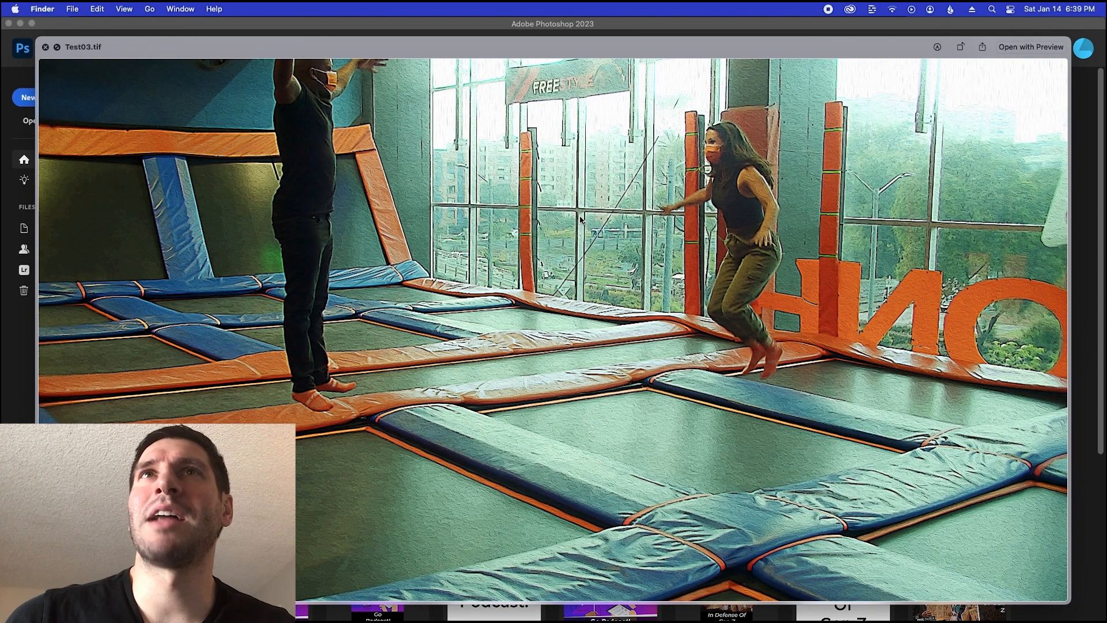
{"action": "key", "text": "space"}
Preview Test03.tif from the Test01-Oil folder to compare the oil effect with the cartoon version
{"action": "left_click", "coordinate": [430, 192]}
{"action": "left_click", "coordinate": [538, 208]}
{"action": "key", "text": "space"}
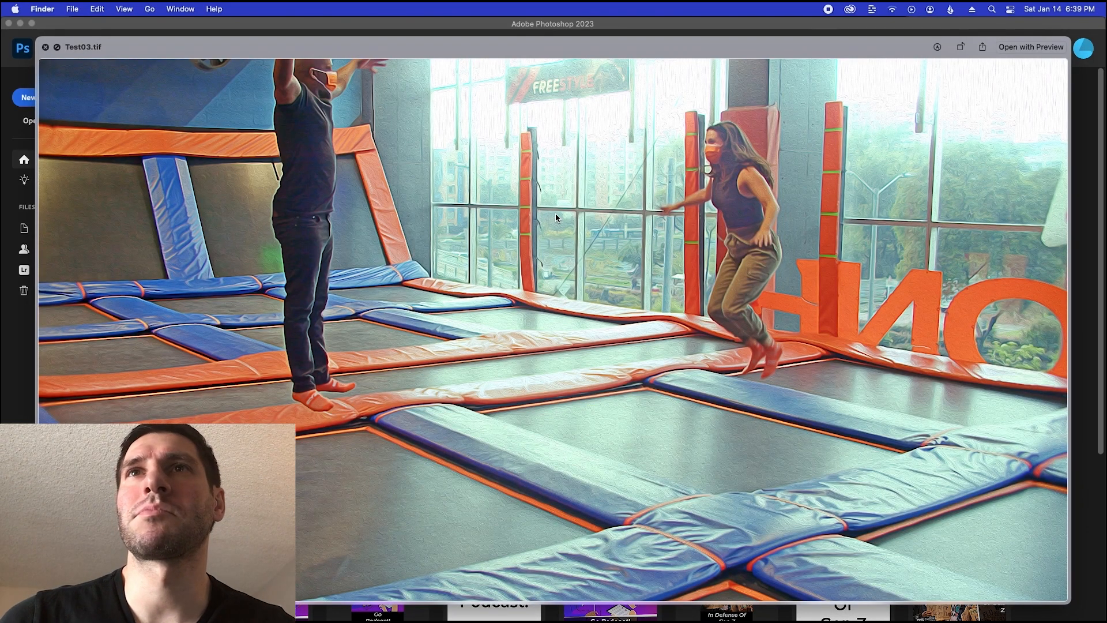
Close the frame preview, switch to After Effects, and dismiss its home screen and the Review workspace tip
{"action": "key", "text": "space"}
{"action": "mouse_move", "coordinate": [550, 618]}
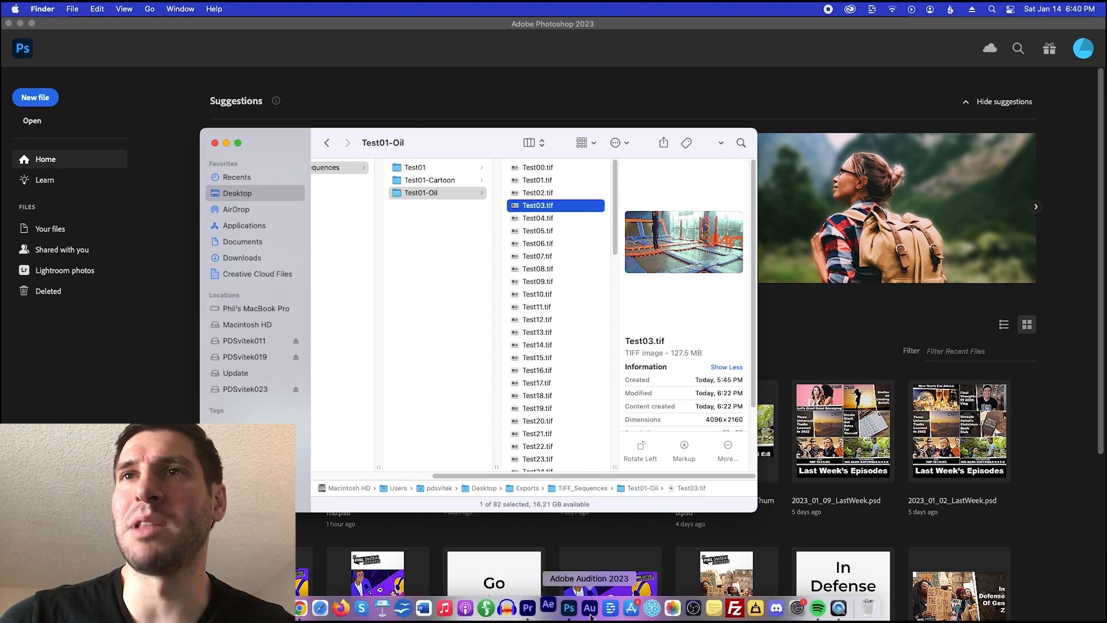
{"action": "left_click", "coordinate": [549, 605]}
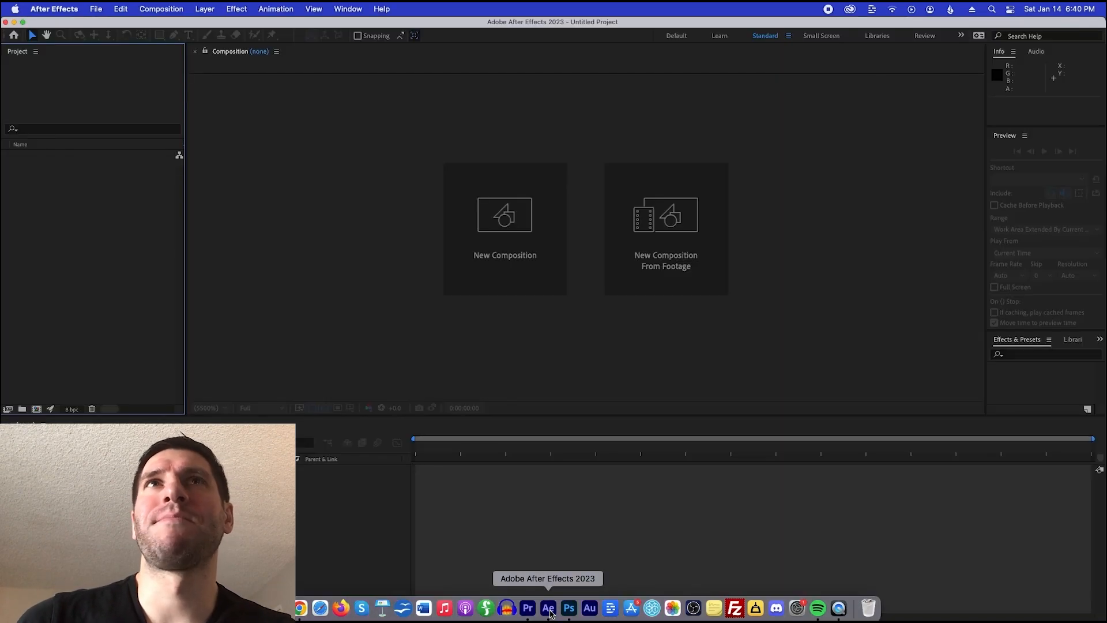
{"action": "left_click", "coordinate": [633, 376]}
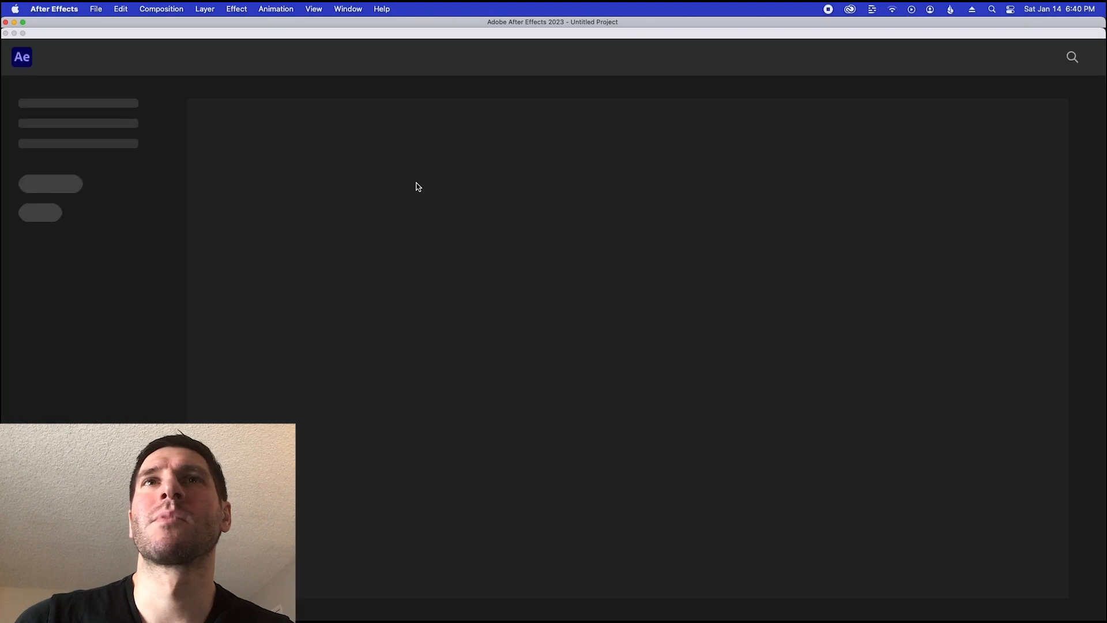
{"action": "left_click", "coordinate": [46, 113]}
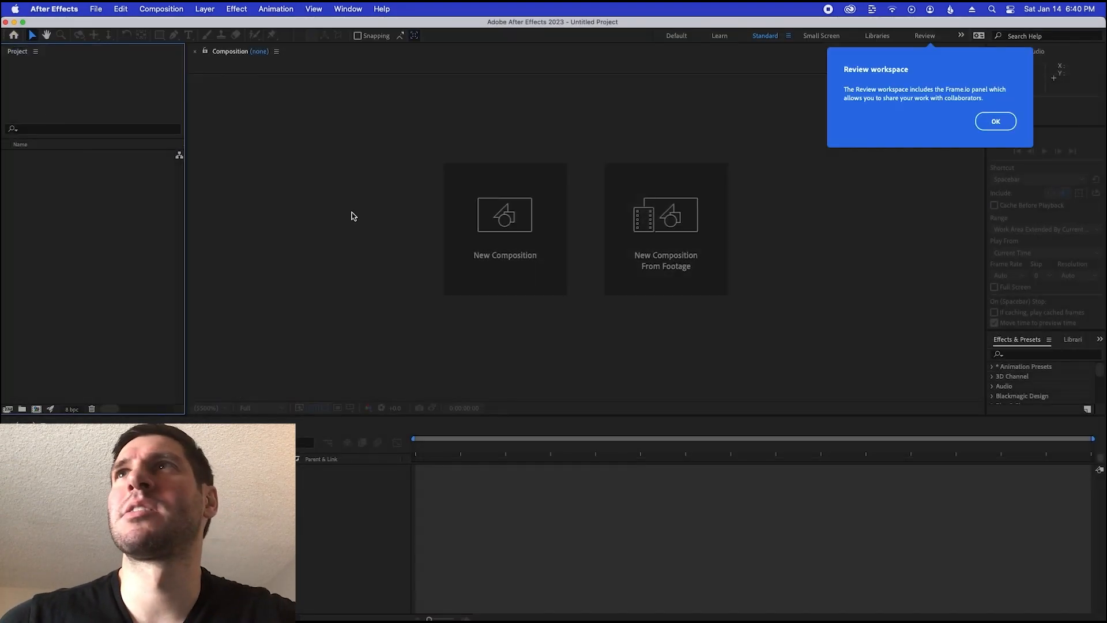
{"action": "left_click", "coordinate": [992, 125]}
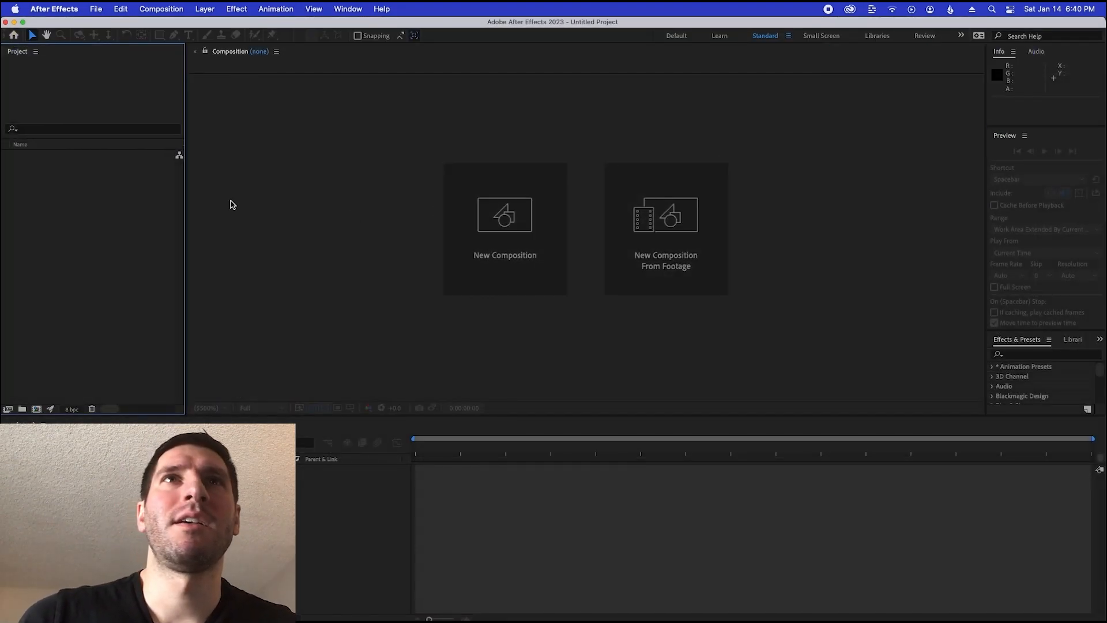
Import the Test01-Cartoon frames from Desktop > Exports > TIFF_Sequences as a TIFF sequence starting at Test00.tif
{"action": "double_click", "coordinate": [111, 240]}
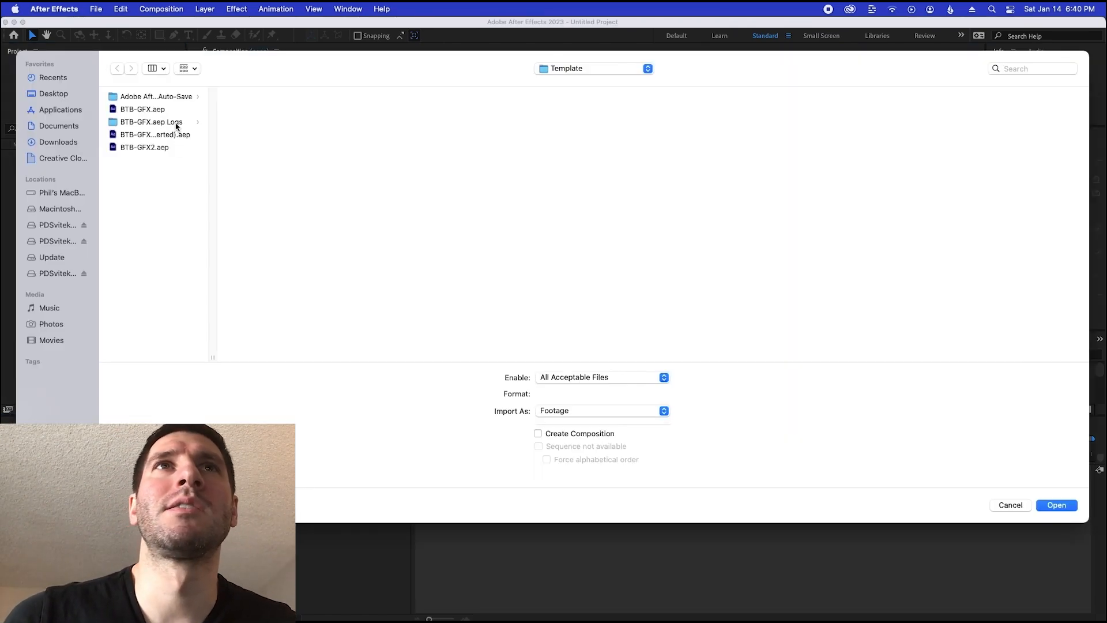
{"action": "left_click", "coordinate": [58, 93]}
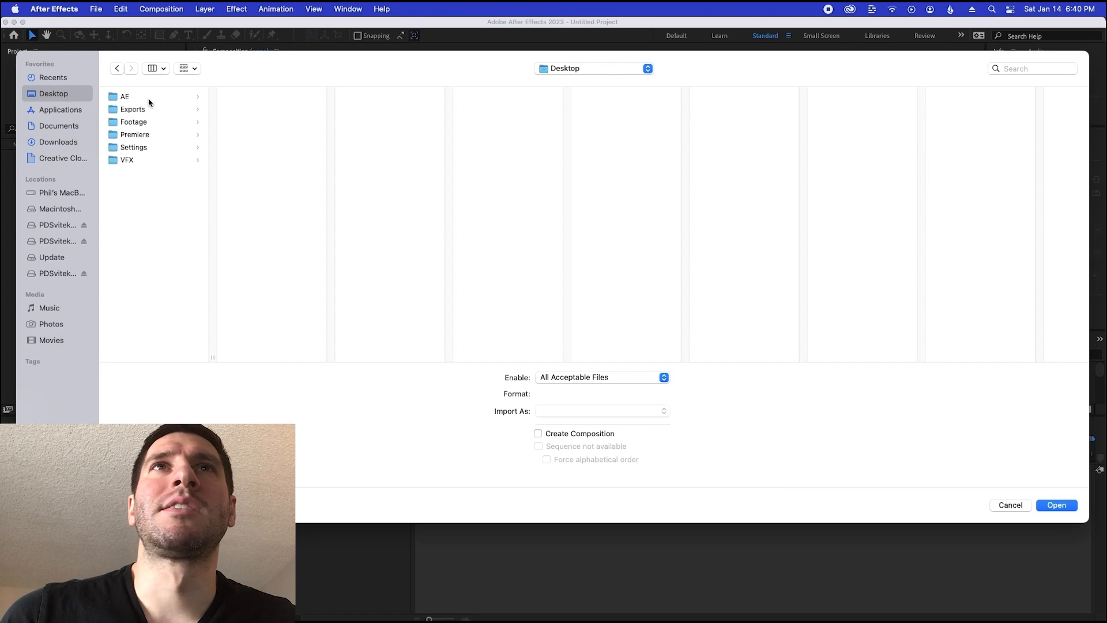
{"action": "left_click", "coordinate": [161, 114]}
{"action": "left_click", "coordinate": [262, 98]}
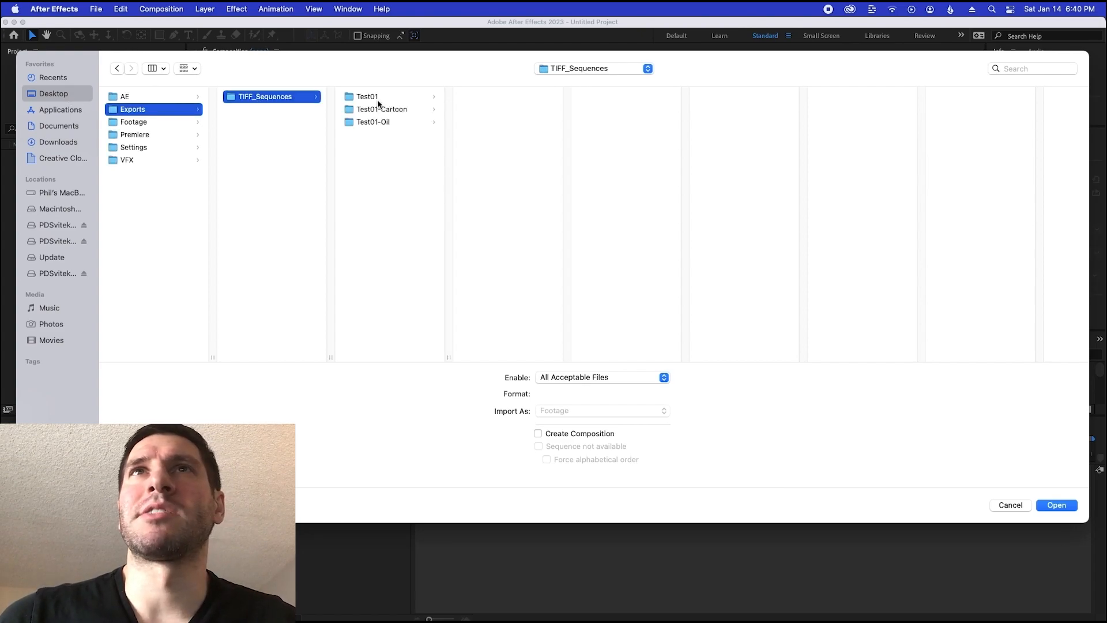
{"action": "left_click", "coordinate": [379, 111]}
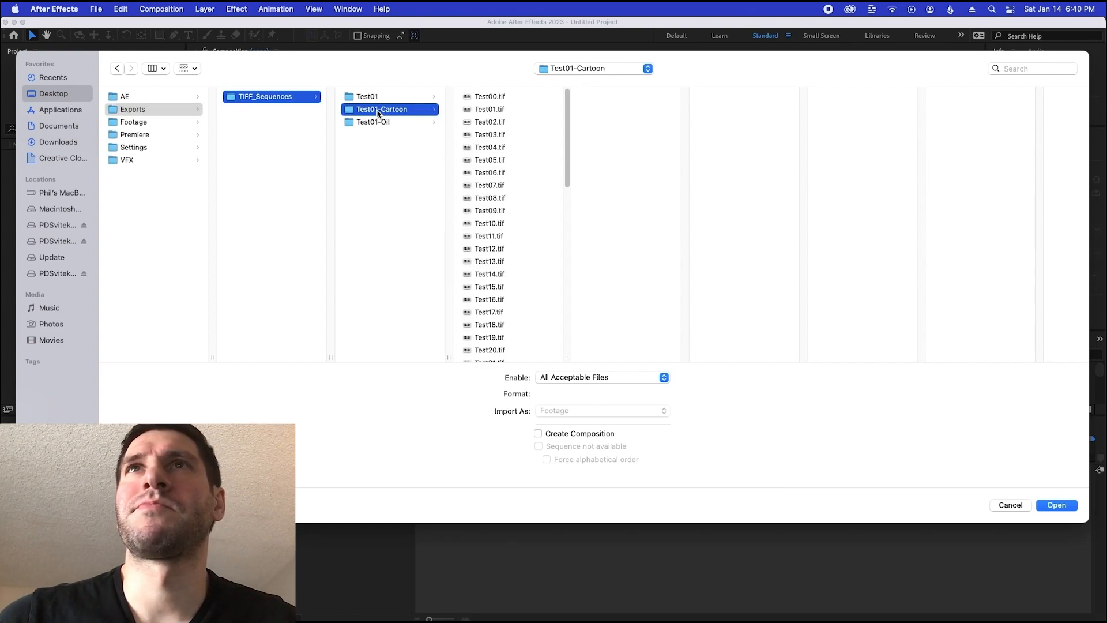
{"action": "left_click", "coordinate": [483, 98]}
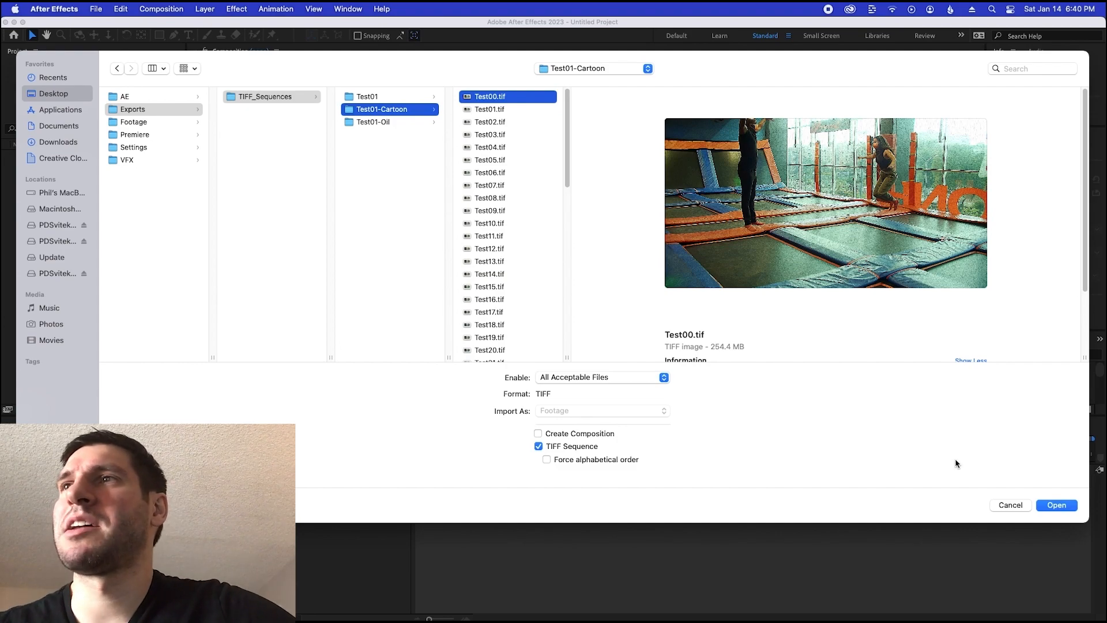
{"action": "left_click", "coordinate": [1064, 509]}
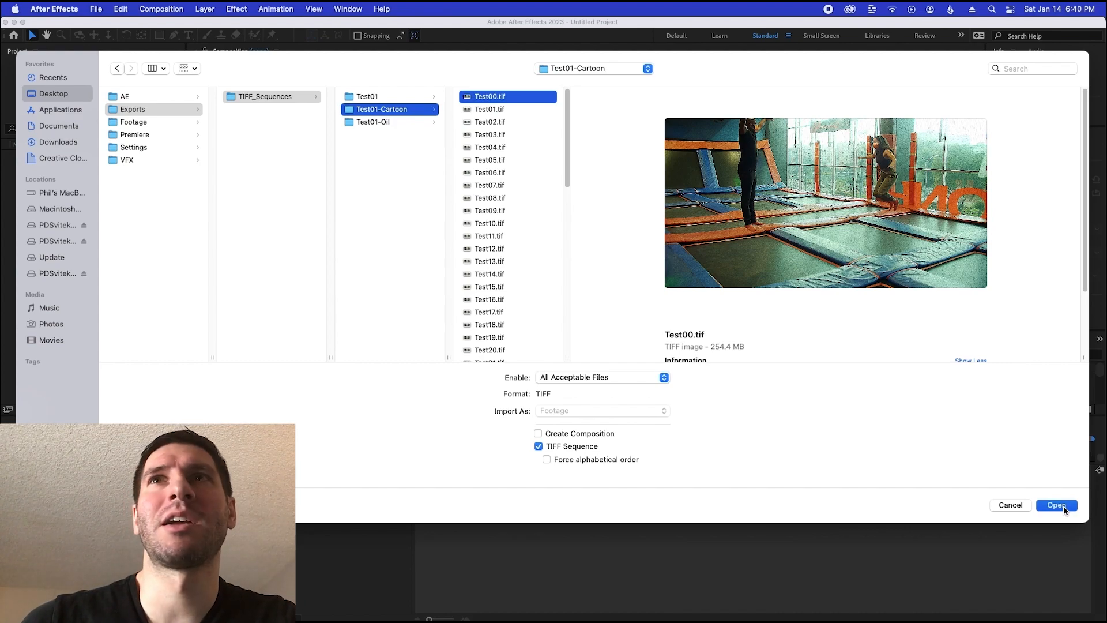
{"action": "left_click", "coordinate": [36, 185]}
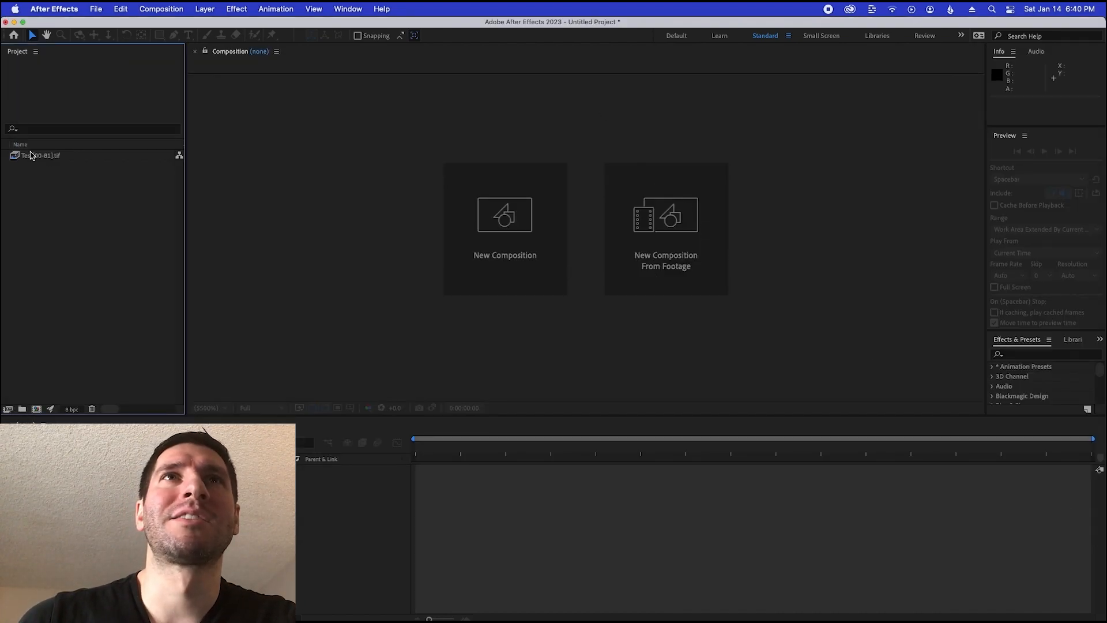
Open the imported cartoon sequence in the Footage viewer and play it back to check the animation effect
{"action": "double_click", "coordinate": [24, 155]}
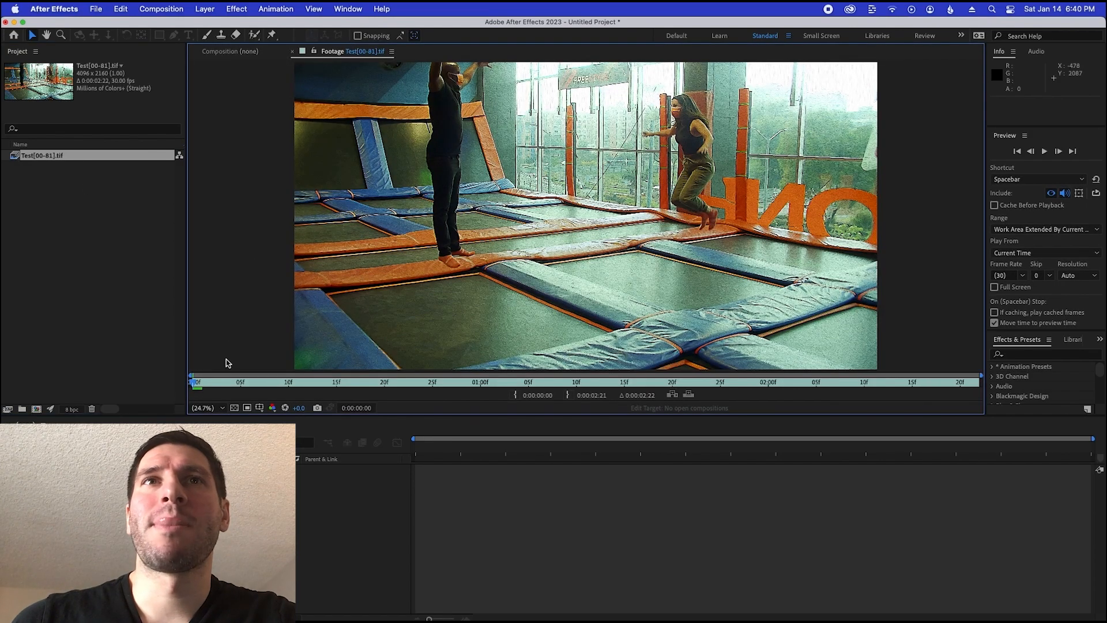
{"action": "left_click_drag", "start_coordinate": [196, 381], "coordinate": [132, 378]}
{"action": "left_click", "coordinate": [86, 219]}
{"action": "double_click", "coordinate": [15, 156]}
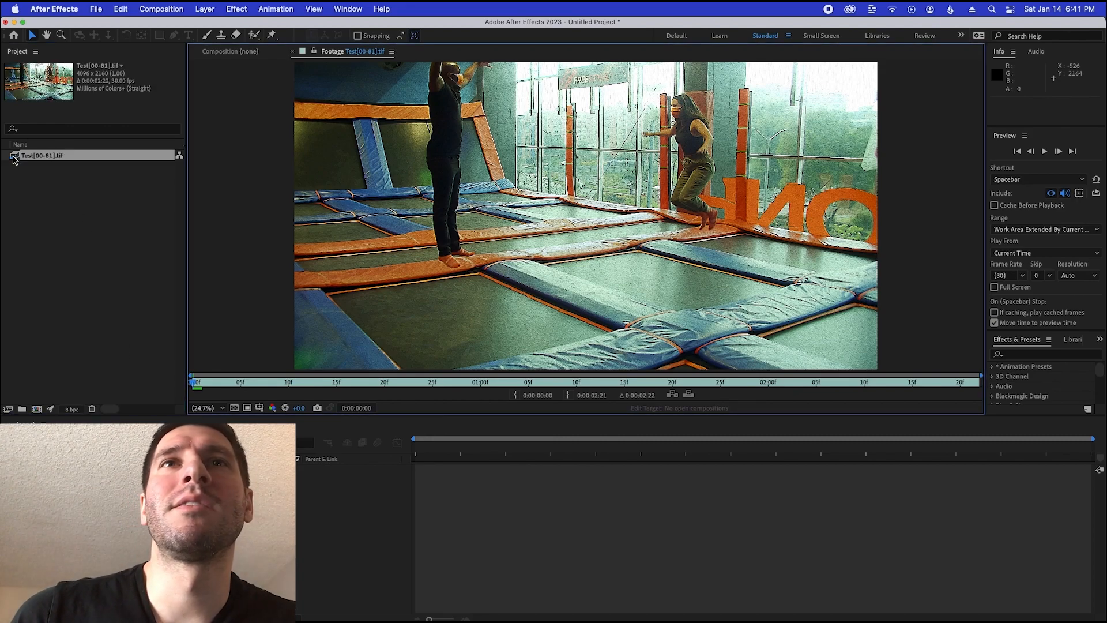
{"action": "key", "text": "space"}
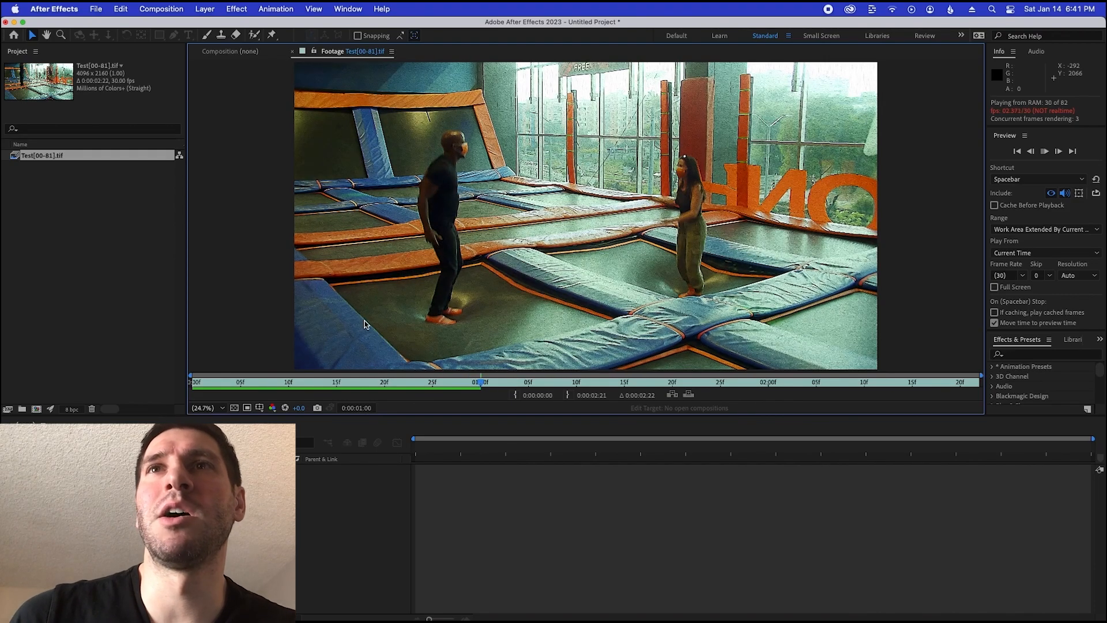
{"action": "key", "text": "space"}
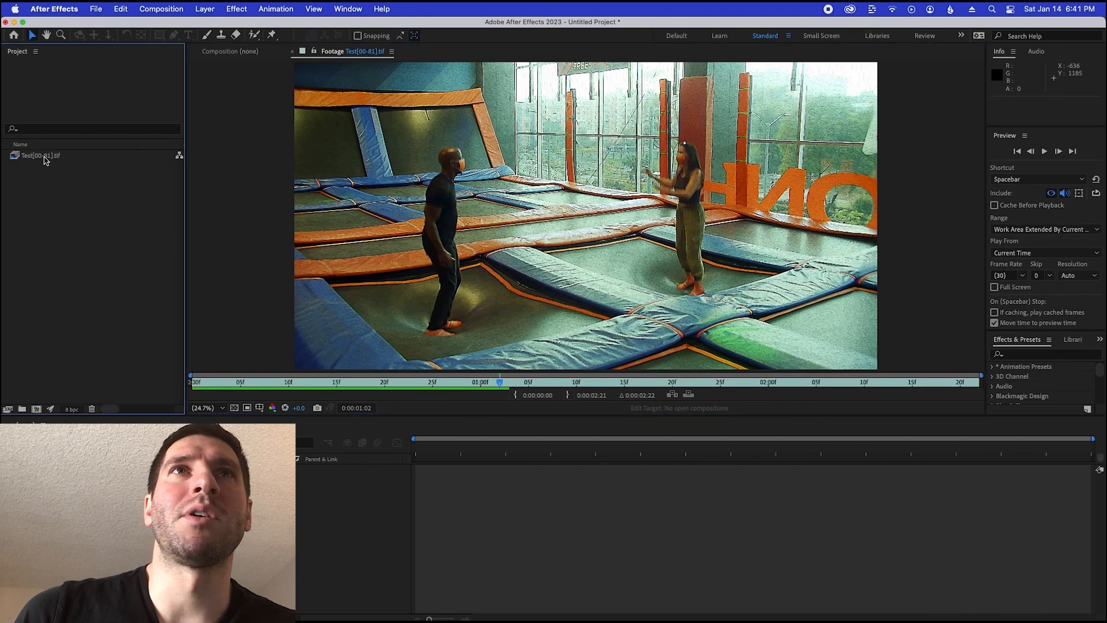
Rename the imported cartoon sequence in the project as Test-Cartoon.tif
{"action": "right_click", "coordinate": [41, 156]}
{"action": "left_click", "coordinate": [79, 342]}
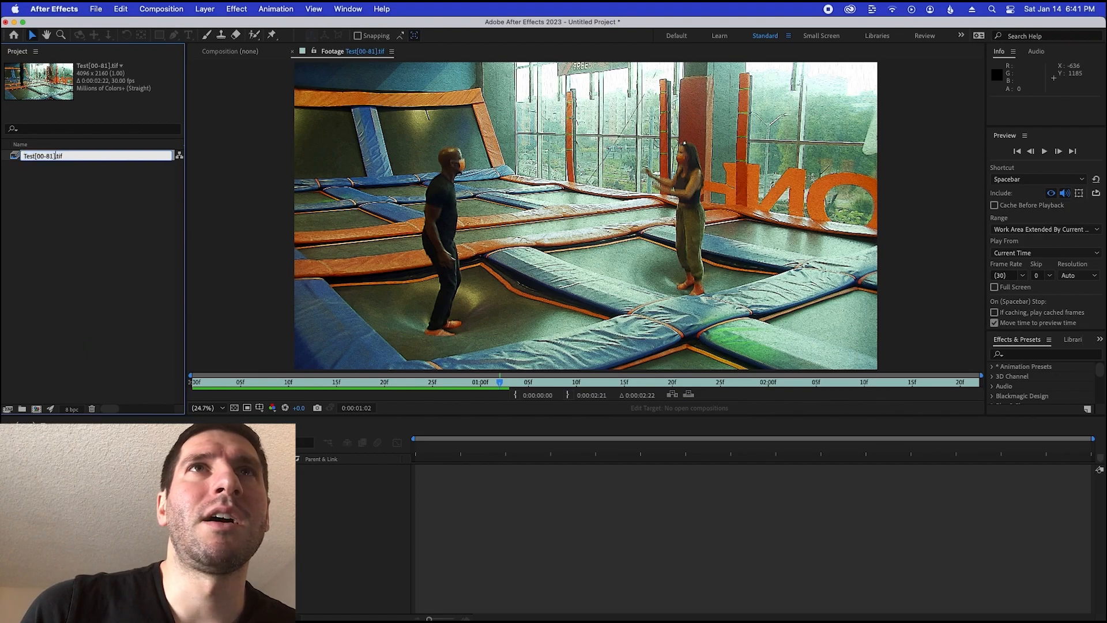
{"action": "key", "text": "BackSpace"}
{"action": "key", "text": "BackSpace"}
{"action": "key", "text": "BackSpace"}
{"action": "key", "text": "BackSpace"}
{"action": "key", "text": "BackSpace"}
{"action": "key", "text": "BackSpace"}
{"action": "key", "text": "BackSpace"}
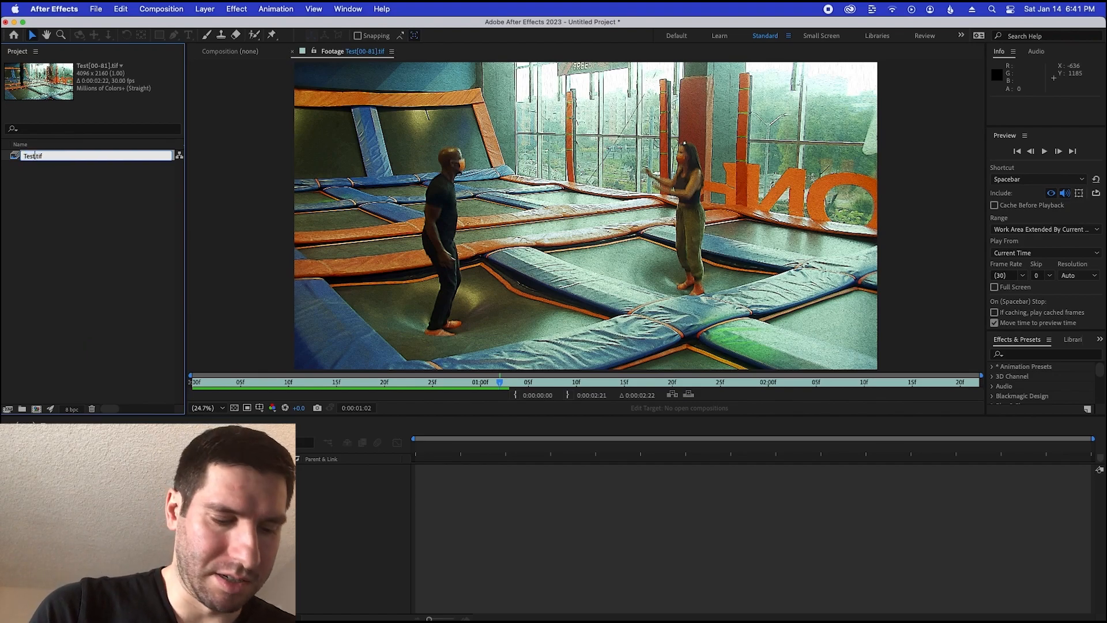
{"action": "type", "text": "-Cartoon"}
{"action": "key", "text": "Return"}
{"action": "left_click", "coordinate": [78, 293]}
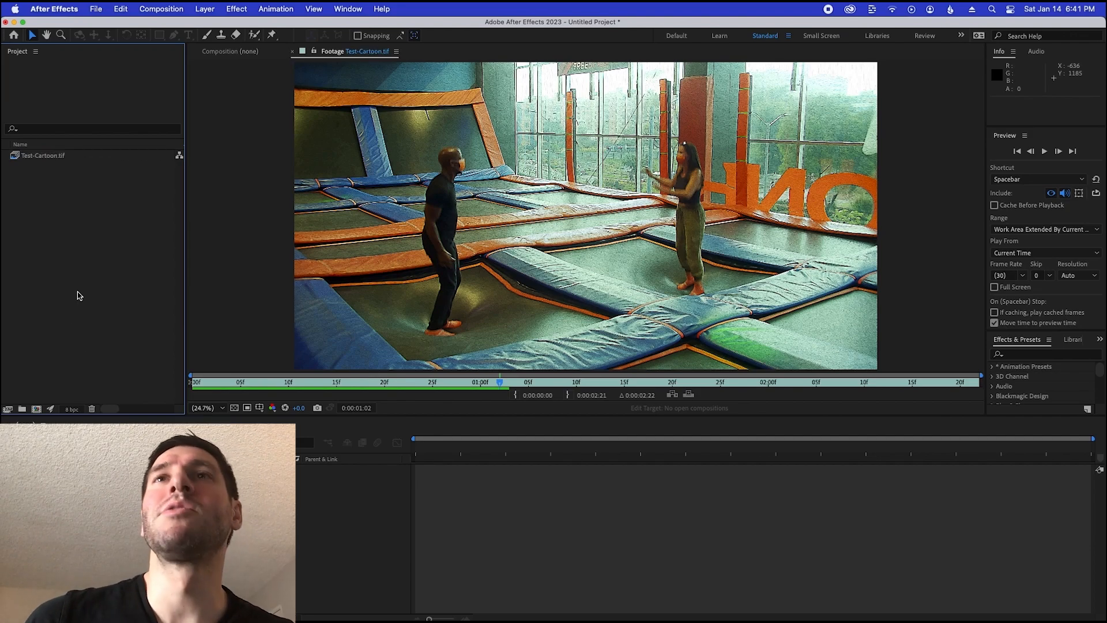
Import the Test01-Oil frames from the TIFF_Sequences folder as a TIFF sequence starting at Test00.tif
{"action": "double_click", "coordinate": [80, 295]}
{"action": "left_click", "coordinate": [575, 71]}
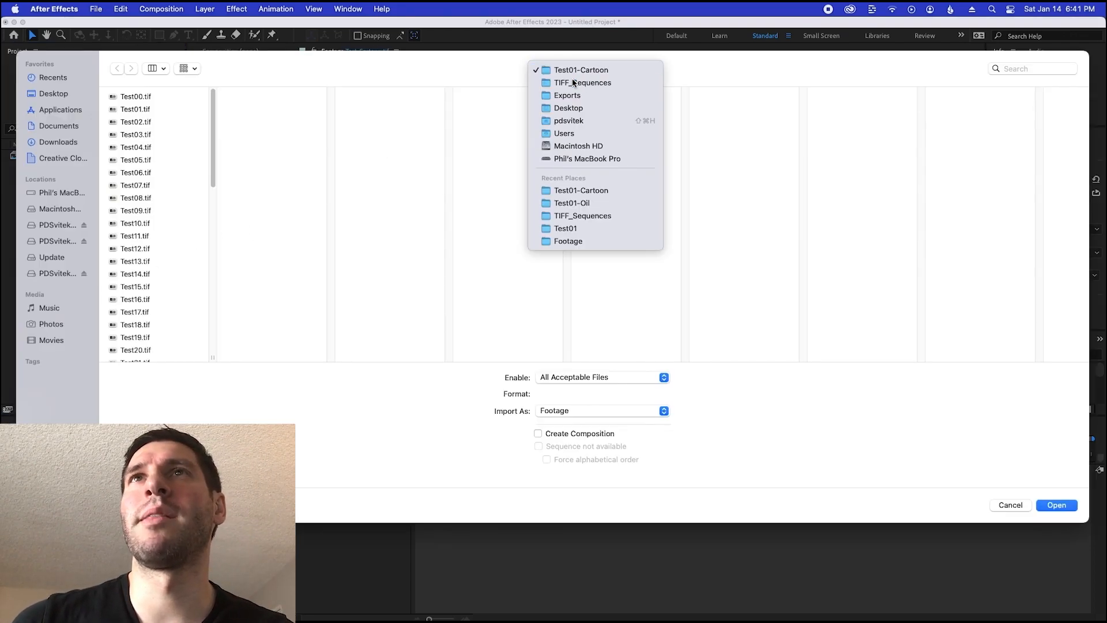
{"action": "left_click", "coordinate": [574, 84]}
{"action": "left_click", "coordinate": [381, 123]}
{"action": "left_click", "coordinate": [498, 98]}
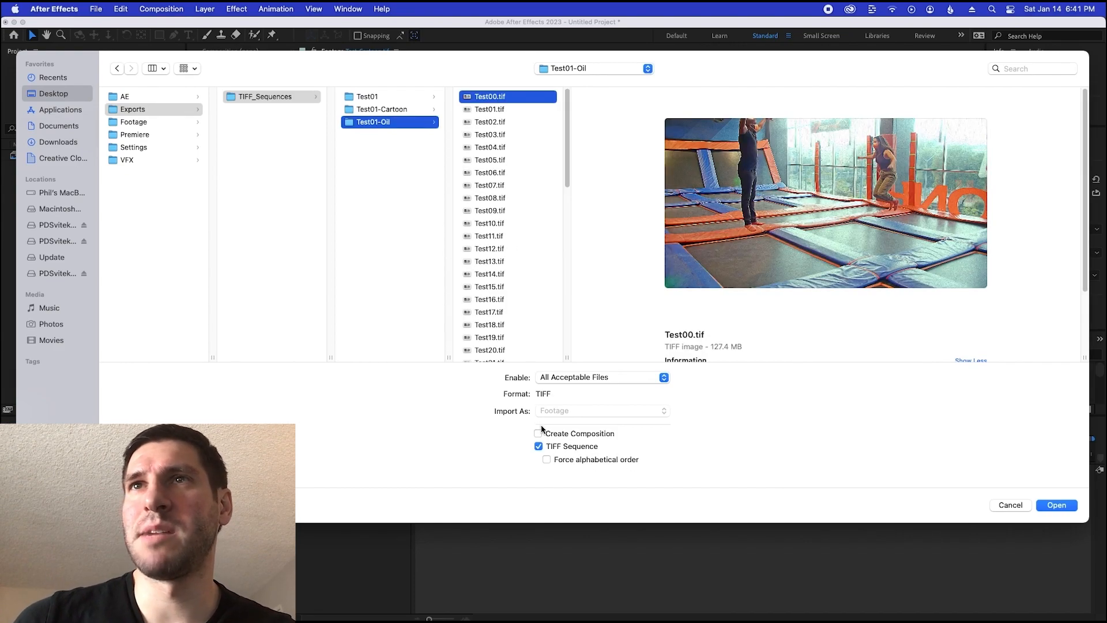
{"action": "key", "text": "Return"}
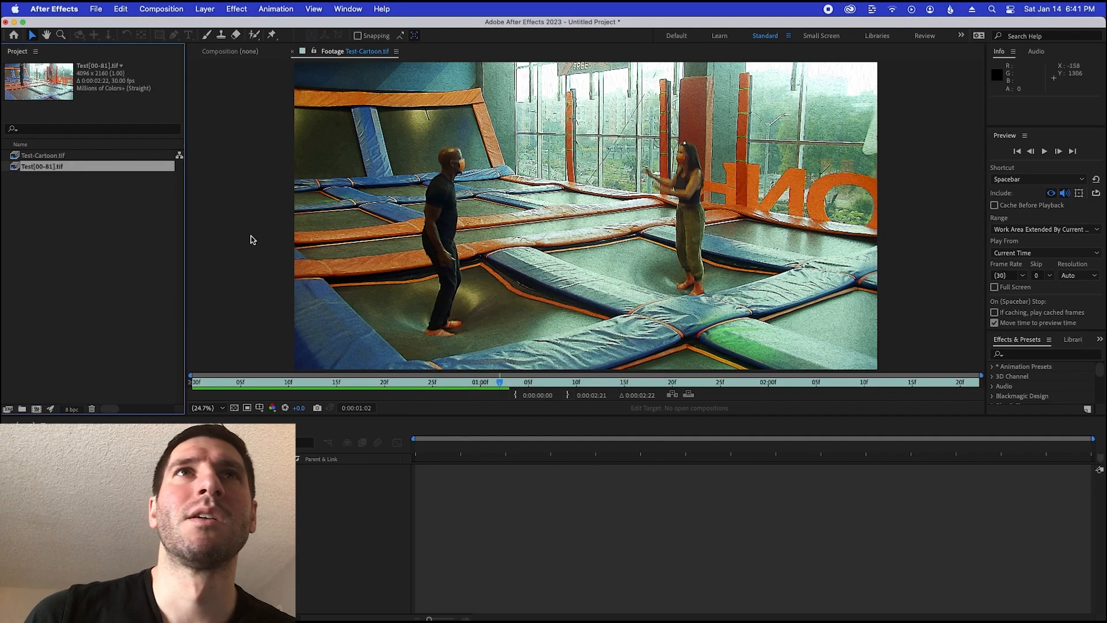
Rename the imported oil sequence in the project as Test-Oil.tif
{"action": "right_click", "coordinate": [45, 168]}
{"action": "left_click", "coordinate": [67, 353]}
{"action": "key", "text": "Left"}
{"action": "key", "text": "Left"}
{"action": "key", "text": "Left"}
{"action": "key", "text": "Left"}
{"action": "key", "text": "BackSpace"}
{"action": "key", "text": "BackSpace"}
{"action": "key", "text": "BackSpace"}
{"action": "key", "text": "BackSpace"}
{"action": "key", "text": "BackSpace"}
{"action": "key", "text": "BackSpace"}
{"action": "key", "text": "BackSpace"}
{"action": "type", "text": "-Oil"}
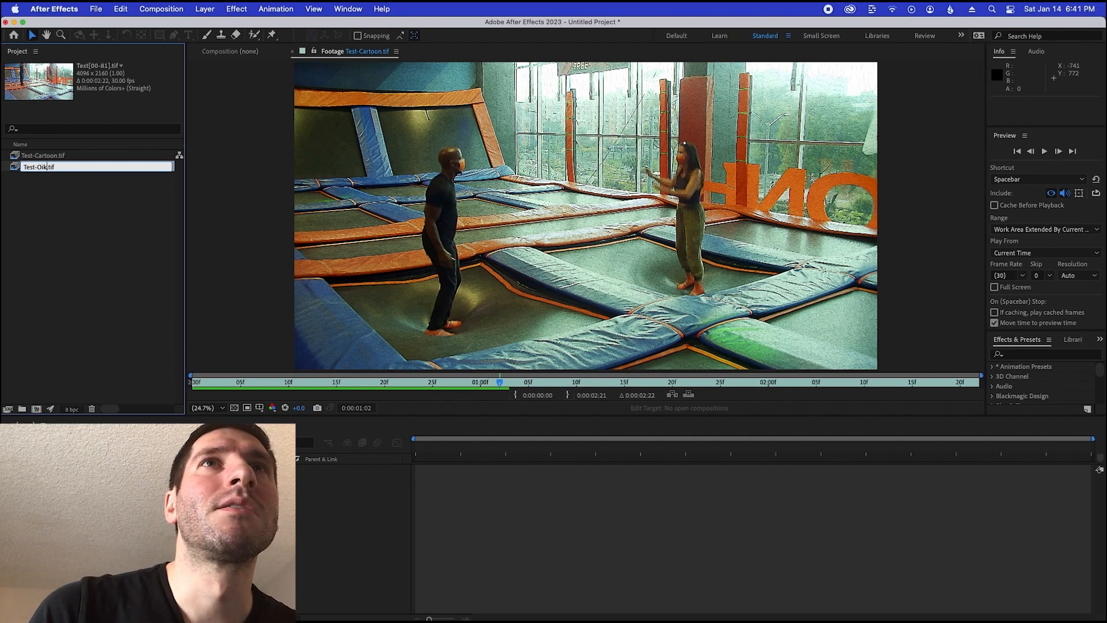
{"action": "key", "text": "Return"}
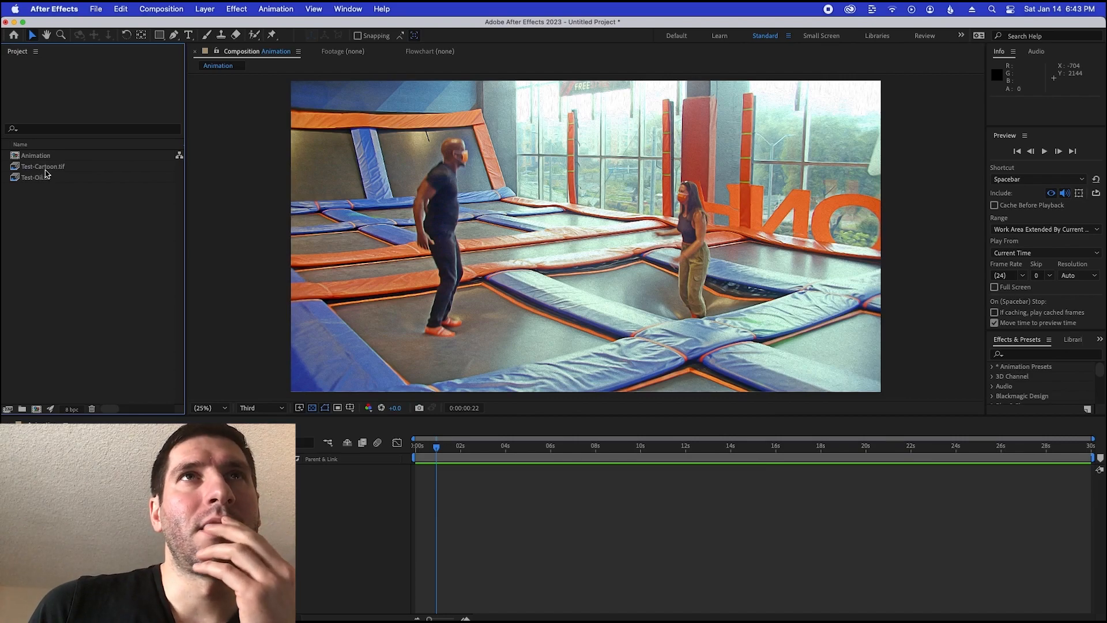
Add Test-Cartoon.tif and Test-Oil.tif to the Animation composition's timeline and place the Test-Oil layer above the Test-Cartoon layer
{"action": "left_click_drag", "start_coordinate": [40, 204], "coordinate": [126, 496]}
{"action": "left_click", "coordinate": [144, 536]}
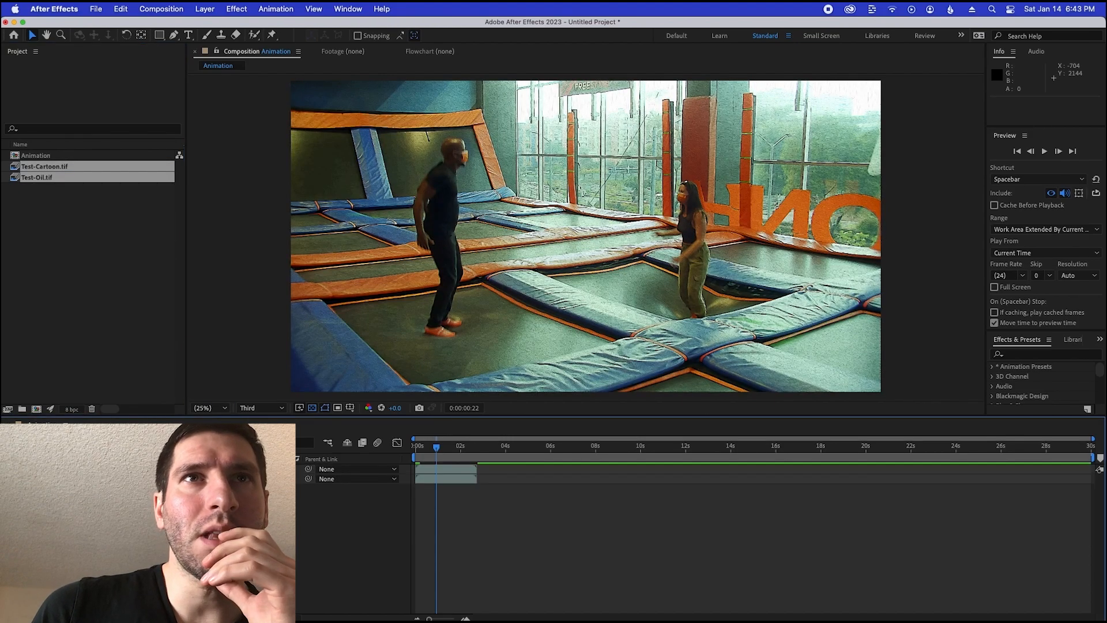
{"action": "left_click", "coordinate": [115, 479]}
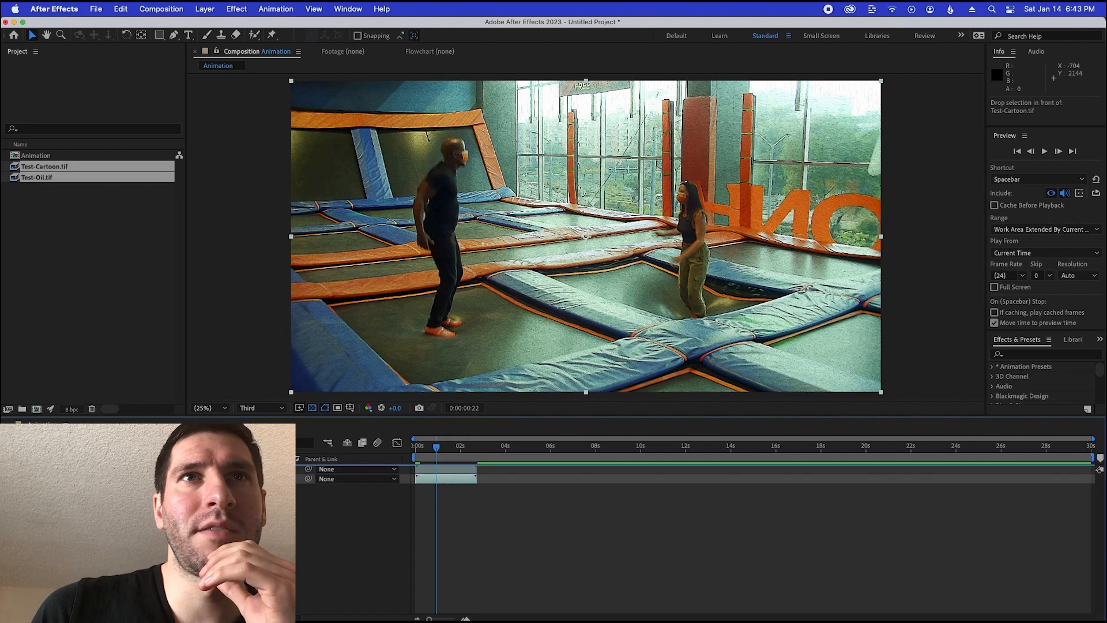
{"action": "left_click_drag", "start_coordinate": [115, 478], "coordinate": [115, 465]}
{"action": "left_click", "coordinate": [115, 519]}
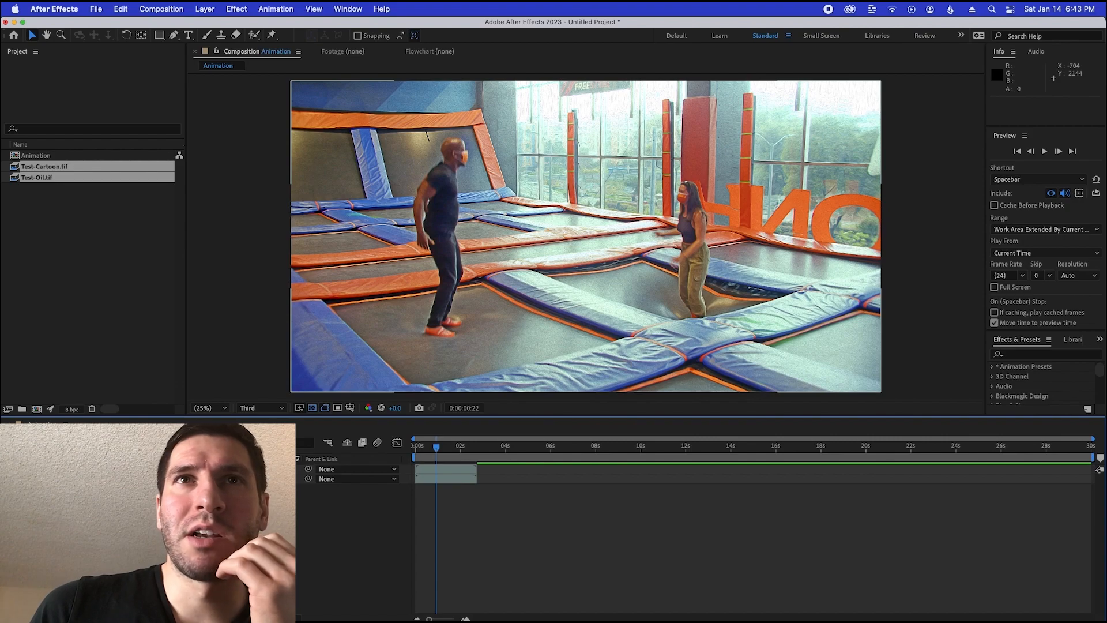
Set the Test-Oil layer's blending mode to Screen and check the blend at 0:00:01:04
{"action": "left_click", "coordinate": [231, 469]}
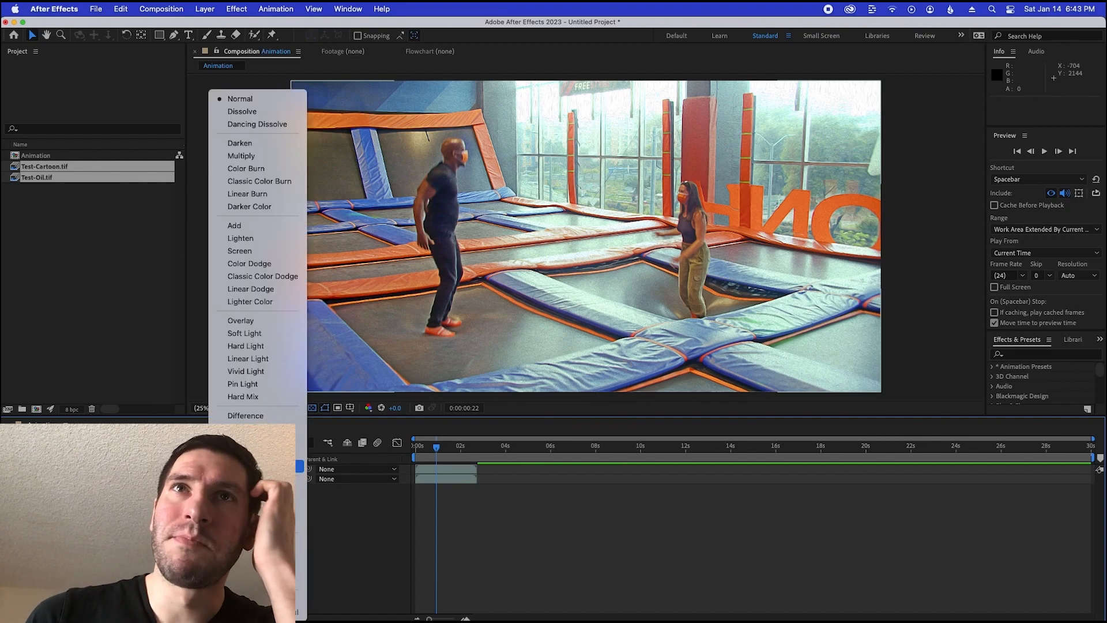
{"action": "left_click", "coordinate": [260, 251]}
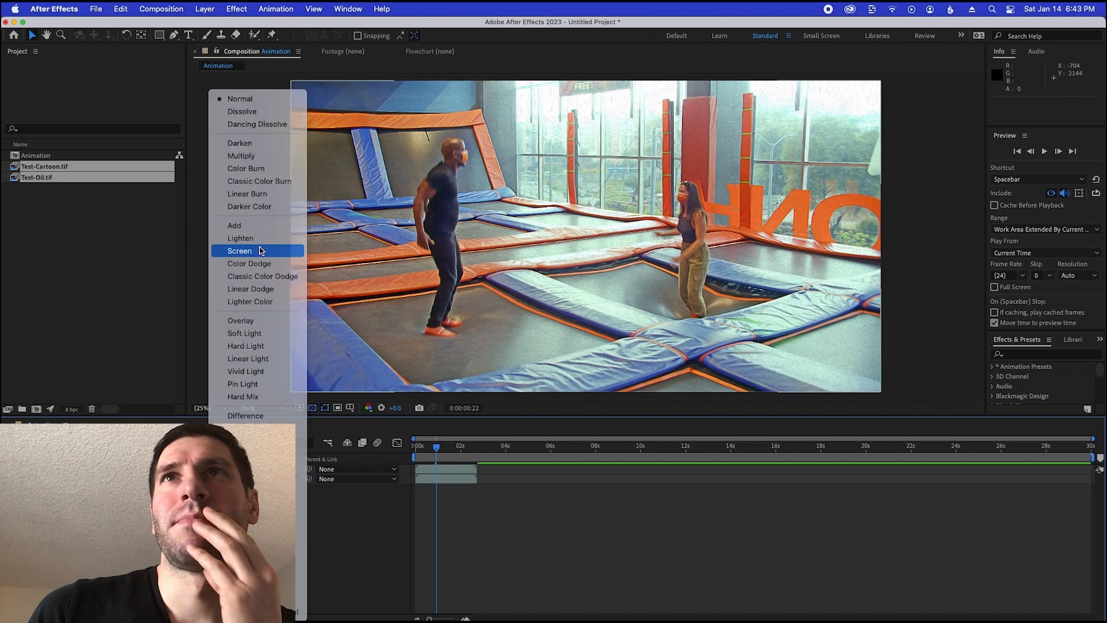
{"action": "left_click", "coordinate": [255, 519]}
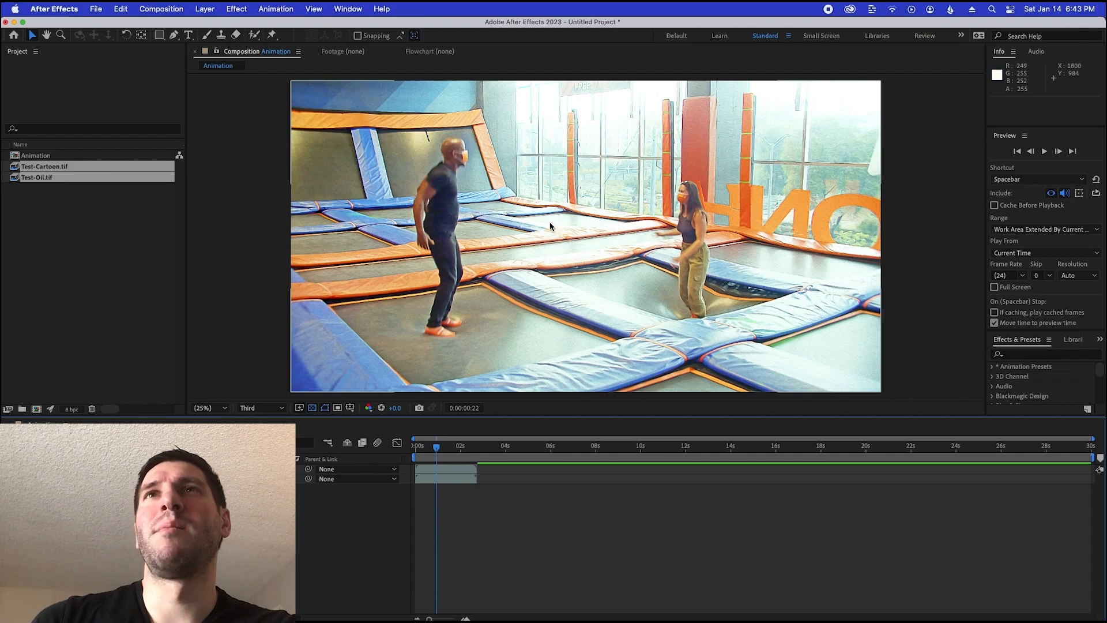
{"action": "left_click_drag", "start_coordinate": [436, 447], "coordinate": [442, 448]}
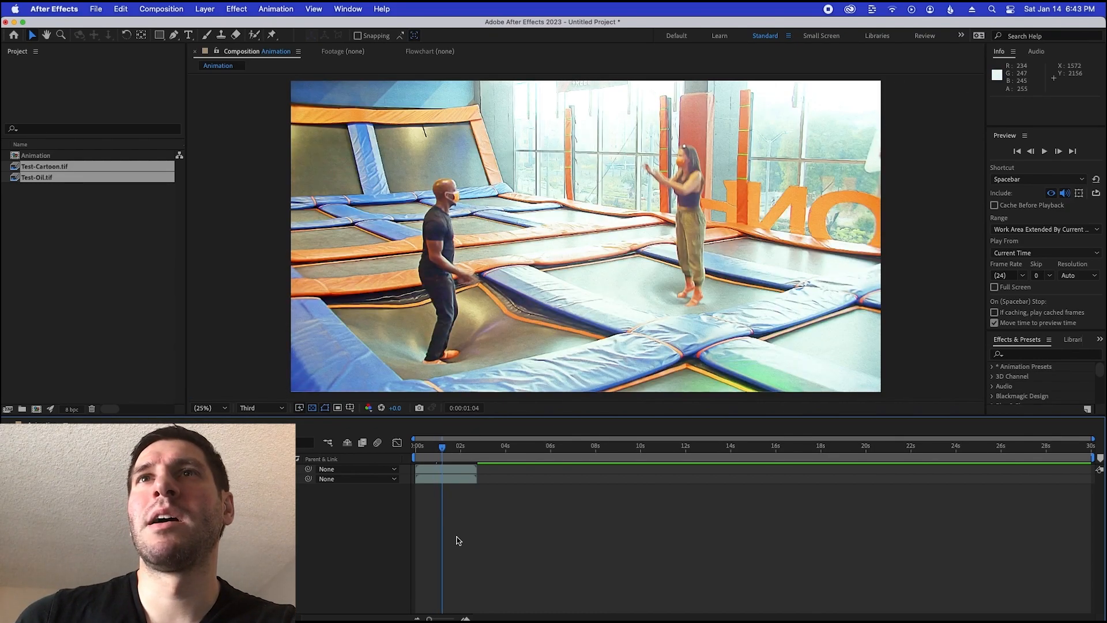
Try the Overlay blending mode on the Test-Oil layer, and replace it with Add
{"action": "left_click", "coordinate": [235, 469]}
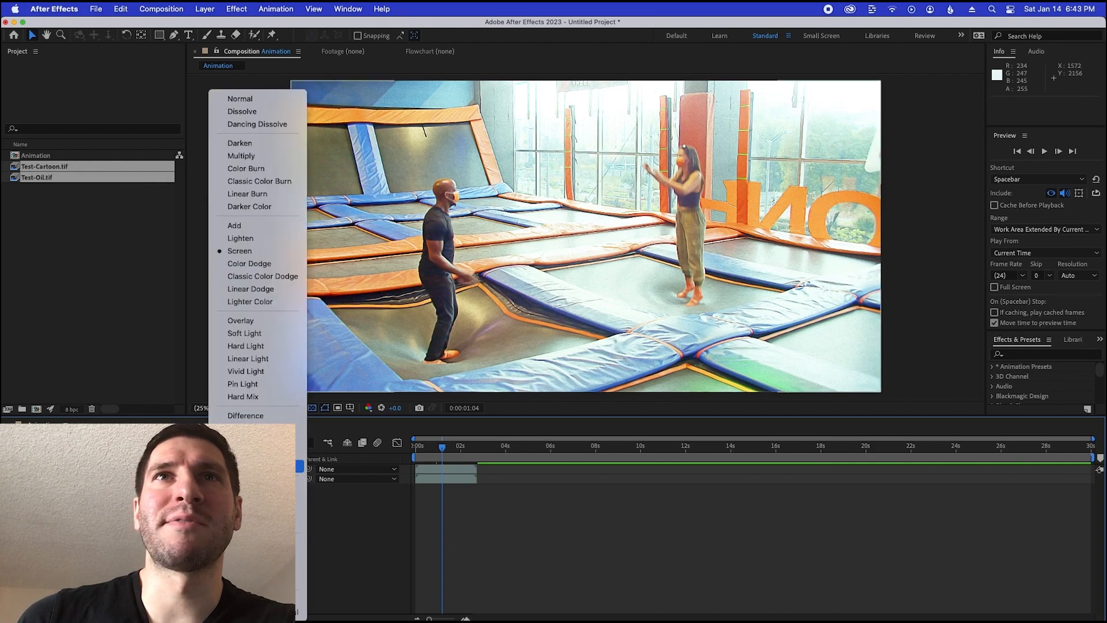
{"action": "left_click", "coordinate": [259, 325]}
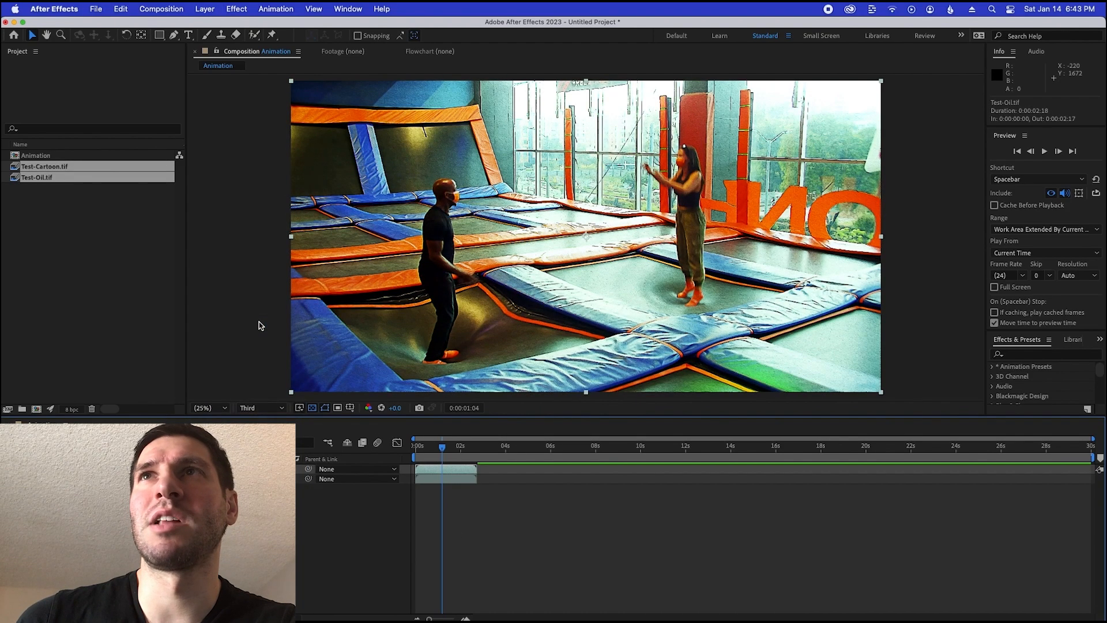
{"action": "left_click", "coordinate": [235, 469]}
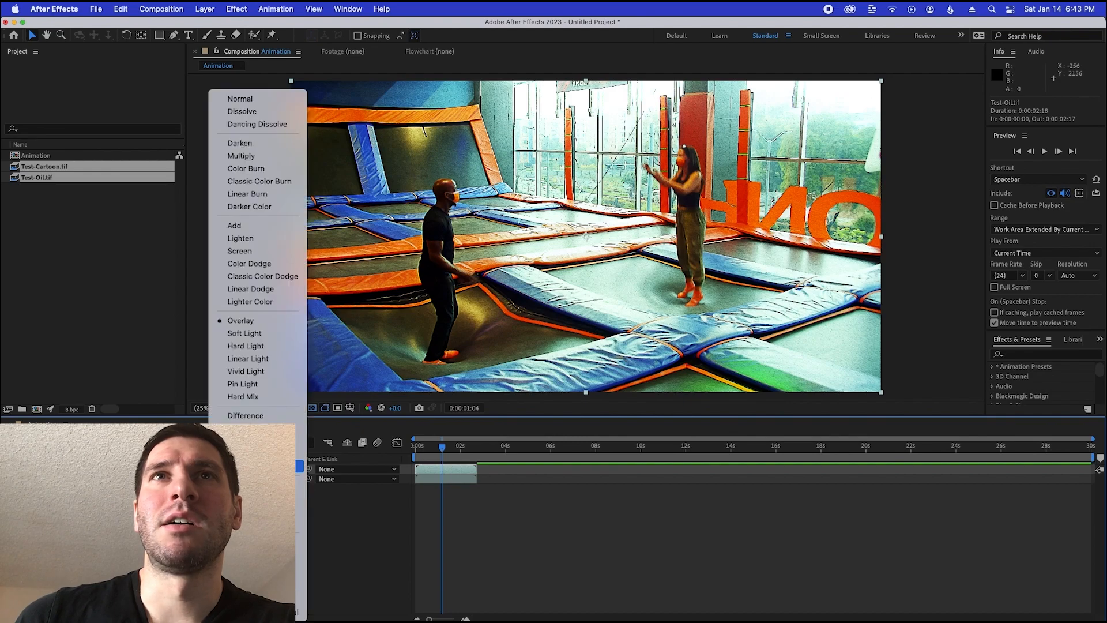
{"action": "left_click", "coordinate": [247, 226]}
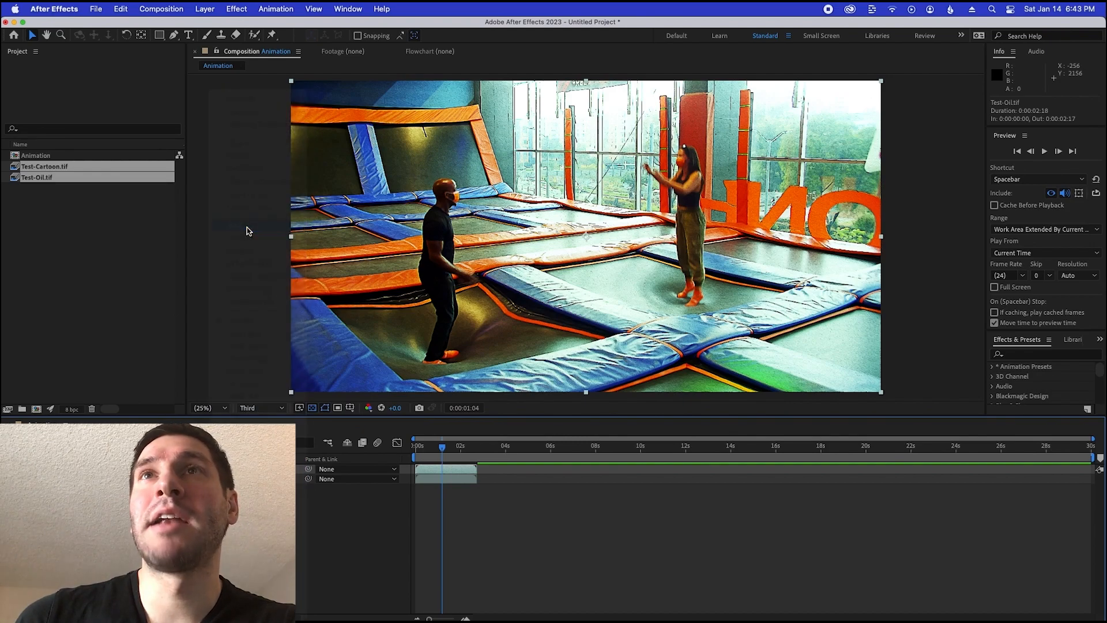
Try the Multiply blending mode on the Test-Oil layer, and replace it with Screen
{"action": "left_click", "coordinate": [235, 469]}
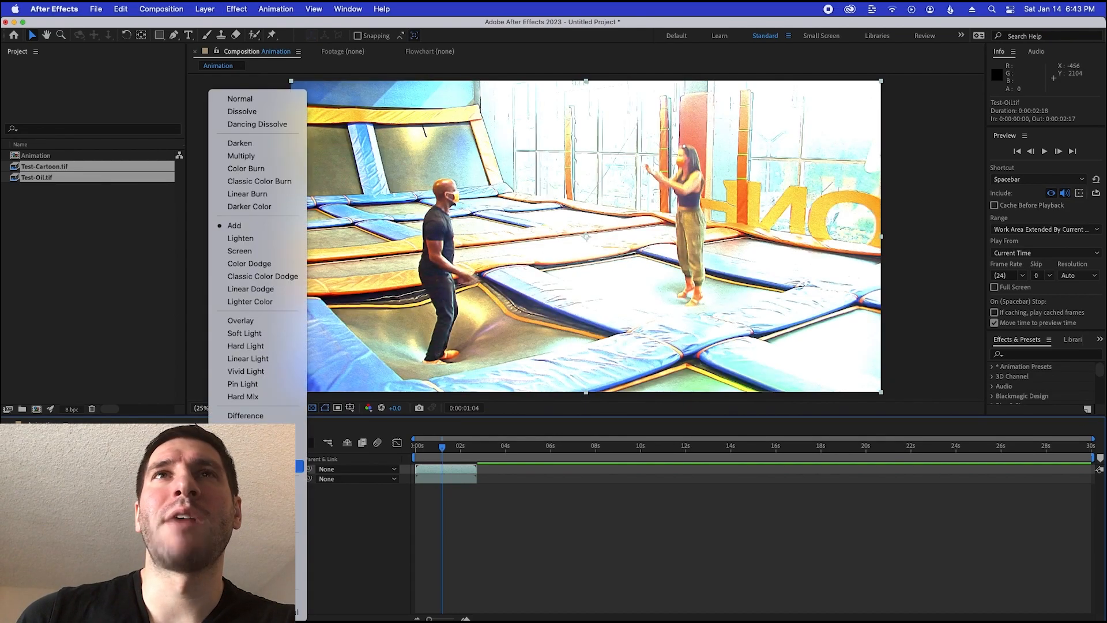
{"action": "left_click", "coordinate": [283, 155]}
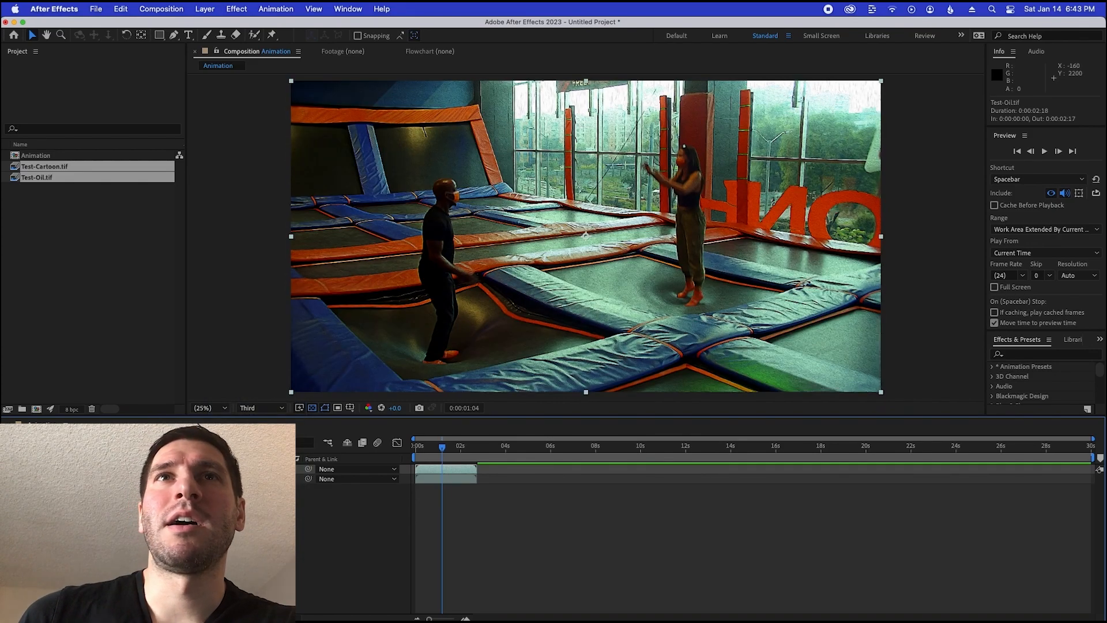
{"action": "left_click", "coordinate": [235, 468]}
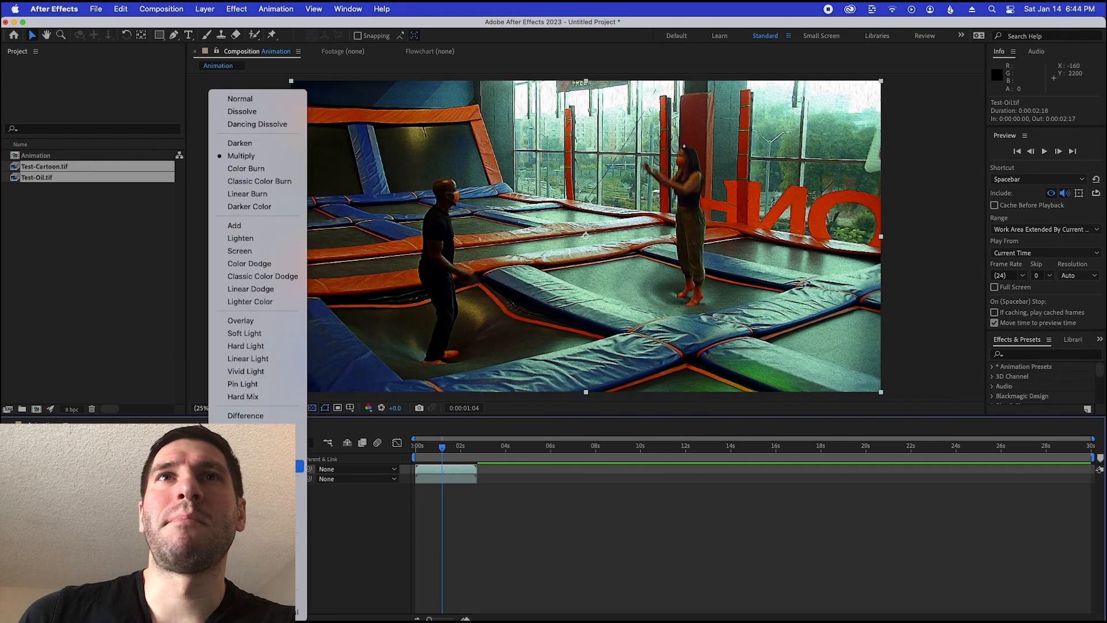
{"action": "left_click", "coordinate": [270, 254]}
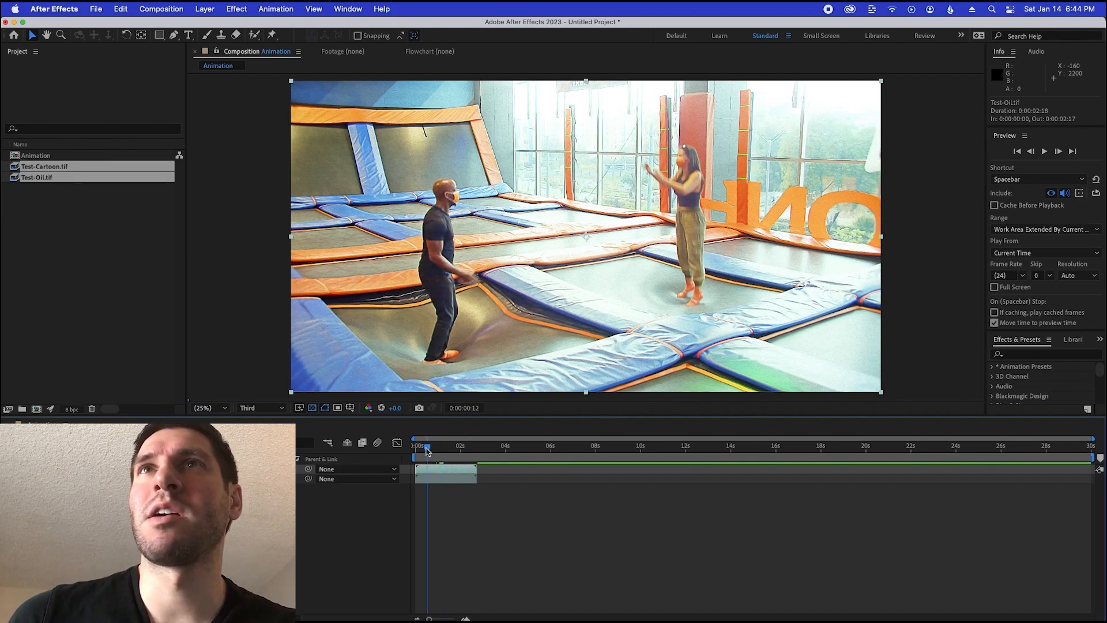
Scrub through the Animation composition to examine the Screen blend on both the trampoline and street shots
{"action": "left_click_drag", "start_coordinate": [430, 447], "coordinate": [440, 449]}
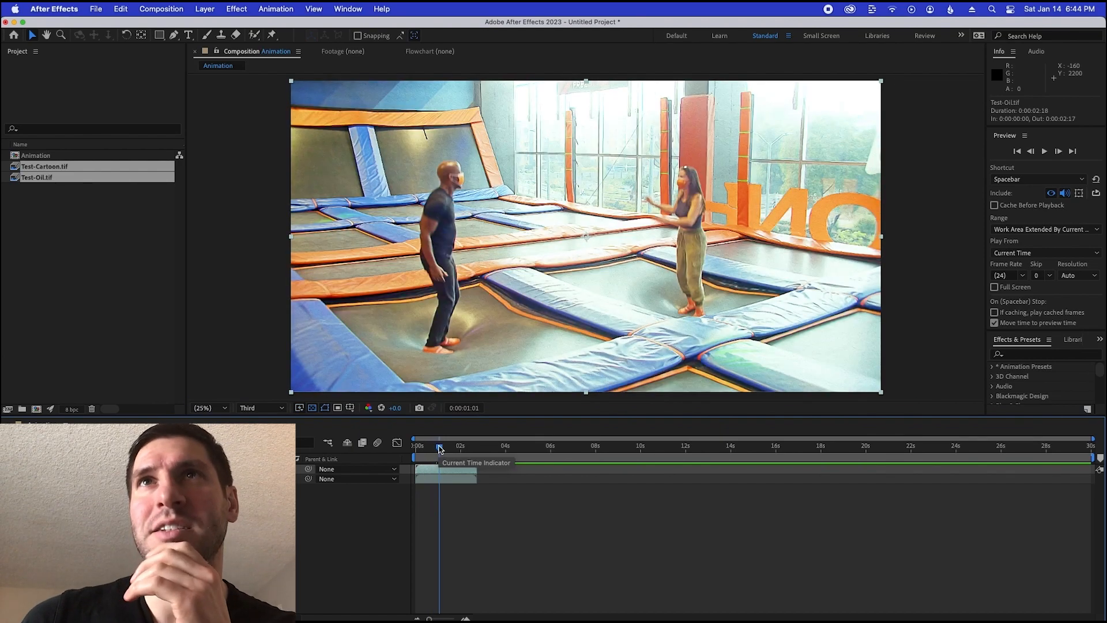
{"action": "left_click", "coordinate": [452, 450]}
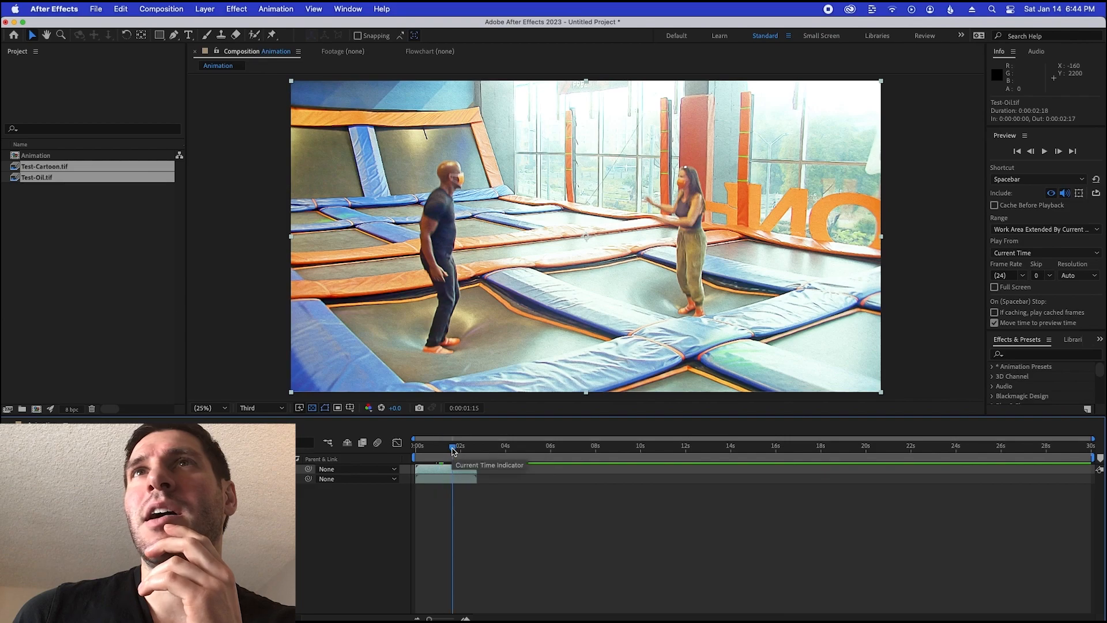
{"action": "left_click", "coordinate": [459, 450]}
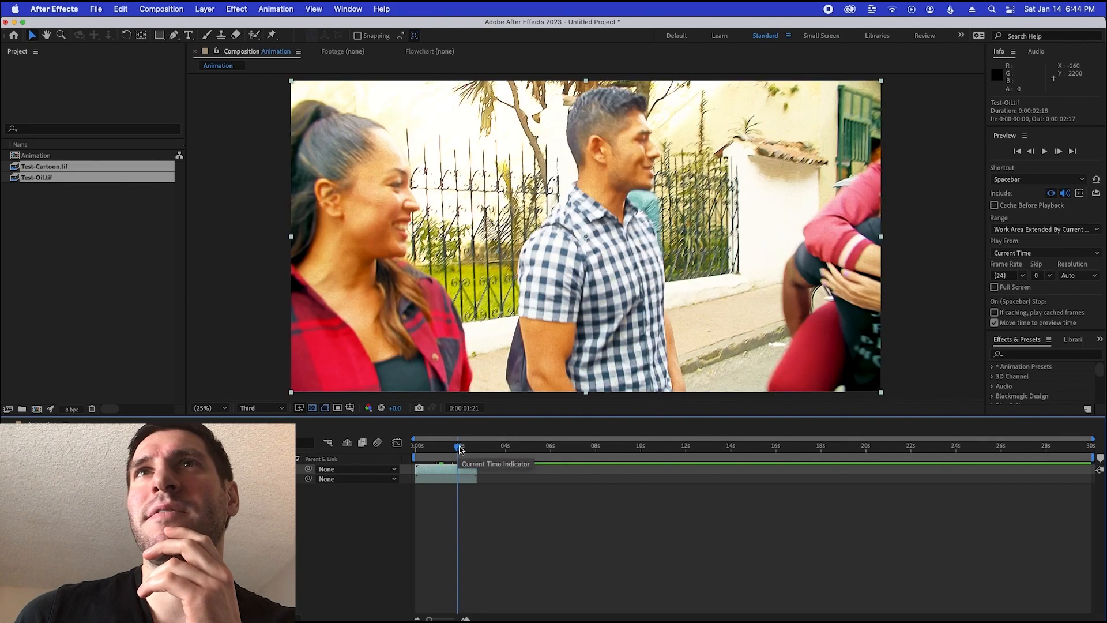
{"action": "mouse_move", "coordinate": [461, 448]}
{"action": "left_mouse_down"}
{"action": "mouse_move", "coordinate": [420, 450]}
{"action": "mouse_move", "coordinate": [445, 451]}
{"action": "left_mouse_up"}
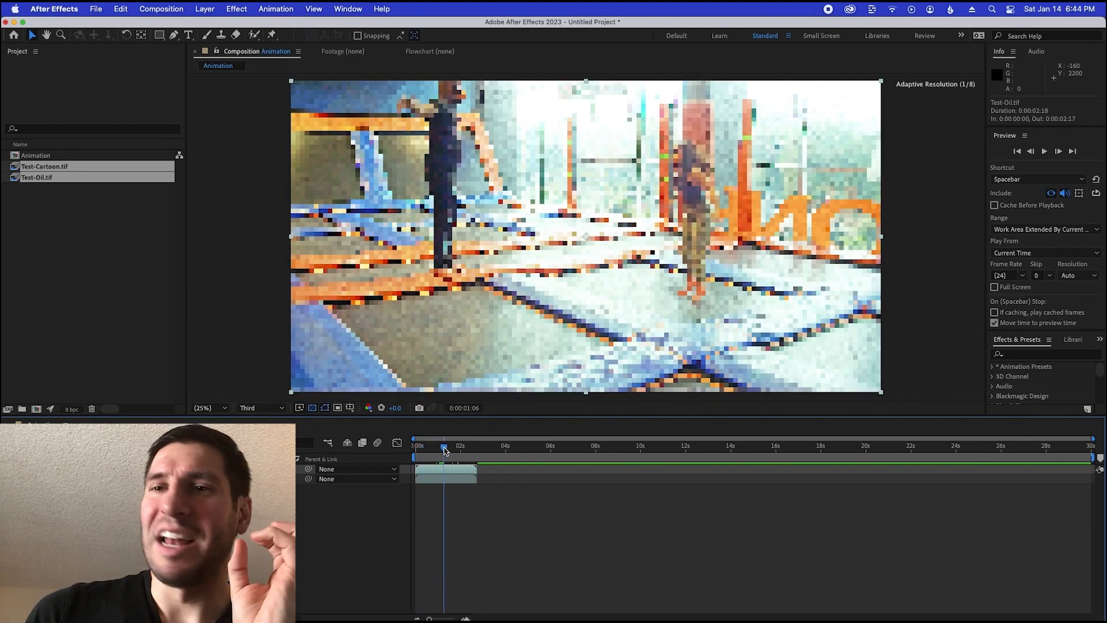
{"action": "left_click_drag", "start_coordinate": [445, 450], "coordinate": [463, 447]}
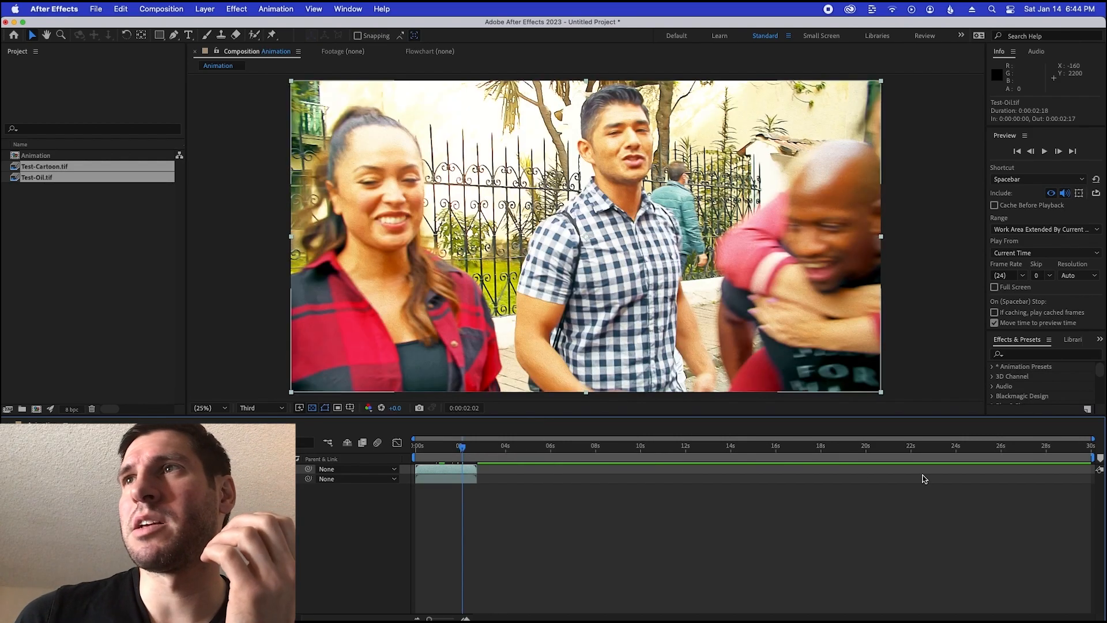
Shorten the work area to end with the layers at 0:00:02:18 and add the Animation composition to the render queue
{"action": "left_click_drag", "start_coordinate": [1097, 458], "coordinate": [482, 457]}
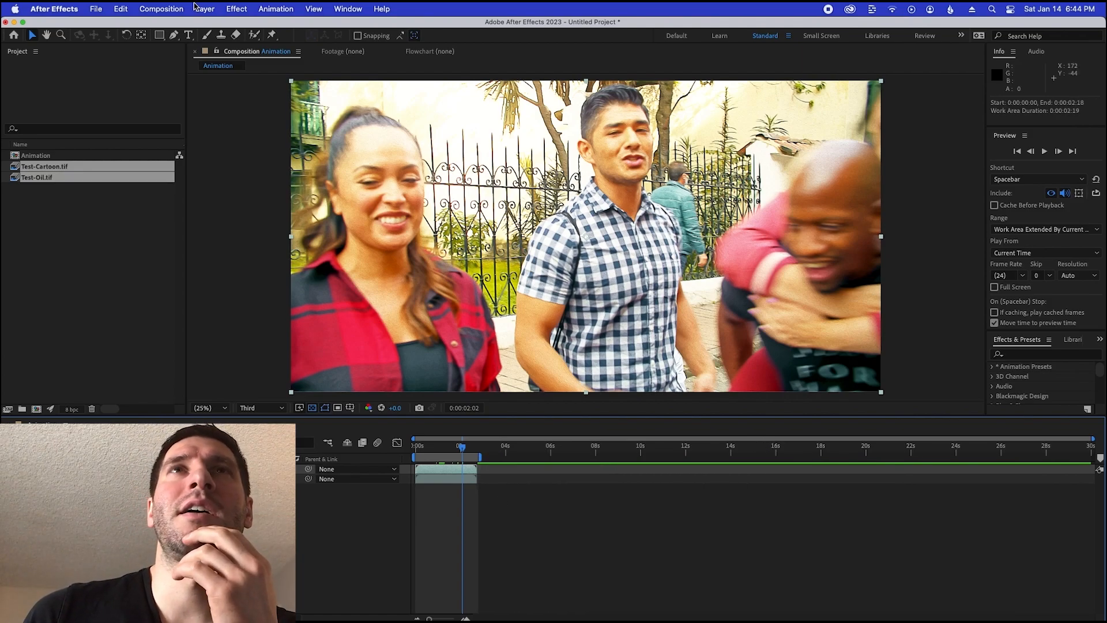
{"action": "left_click", "coordinate": [173, 9]}
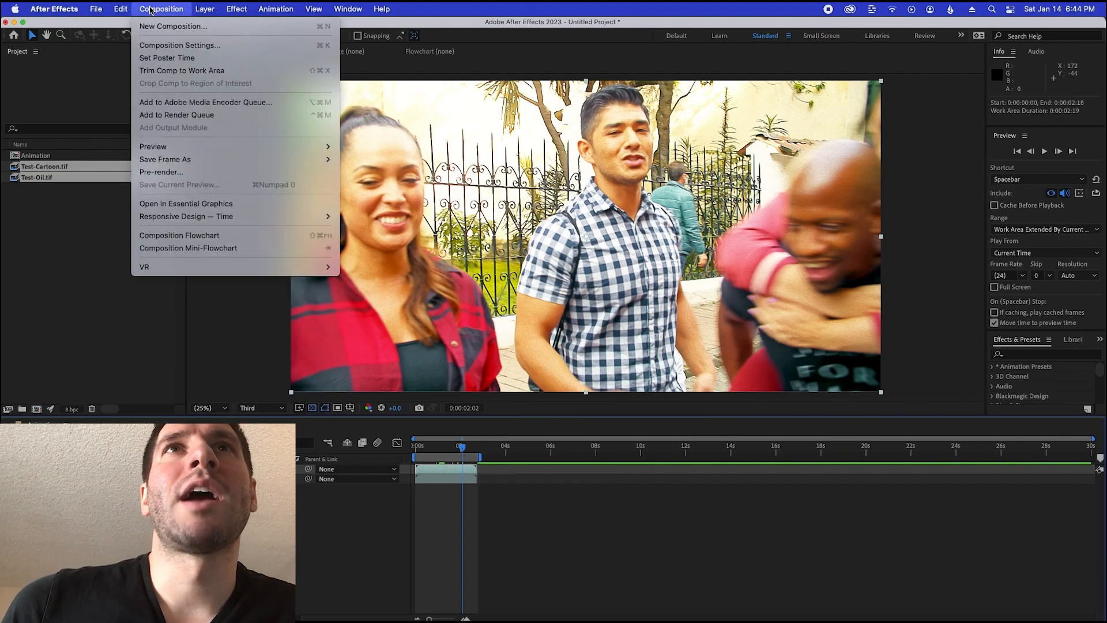
{"action": "left_click", "coordinate": [176, 114]}
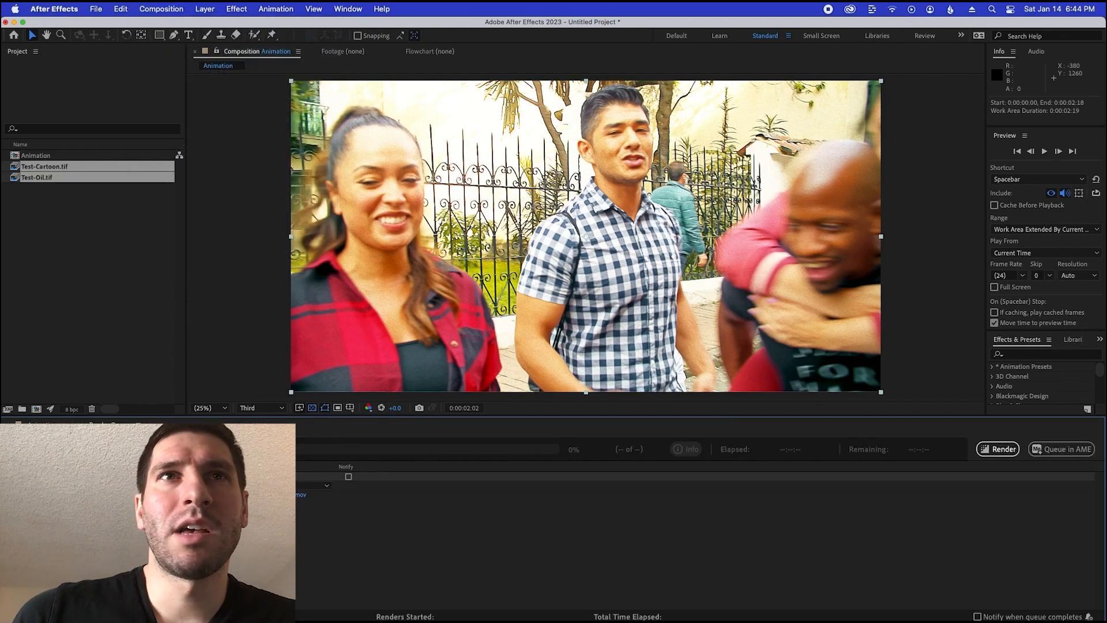
Configure the queued render's output module as QuickTime with RGB channels
{"action": "left_click", "coordinate": [84, 495]}
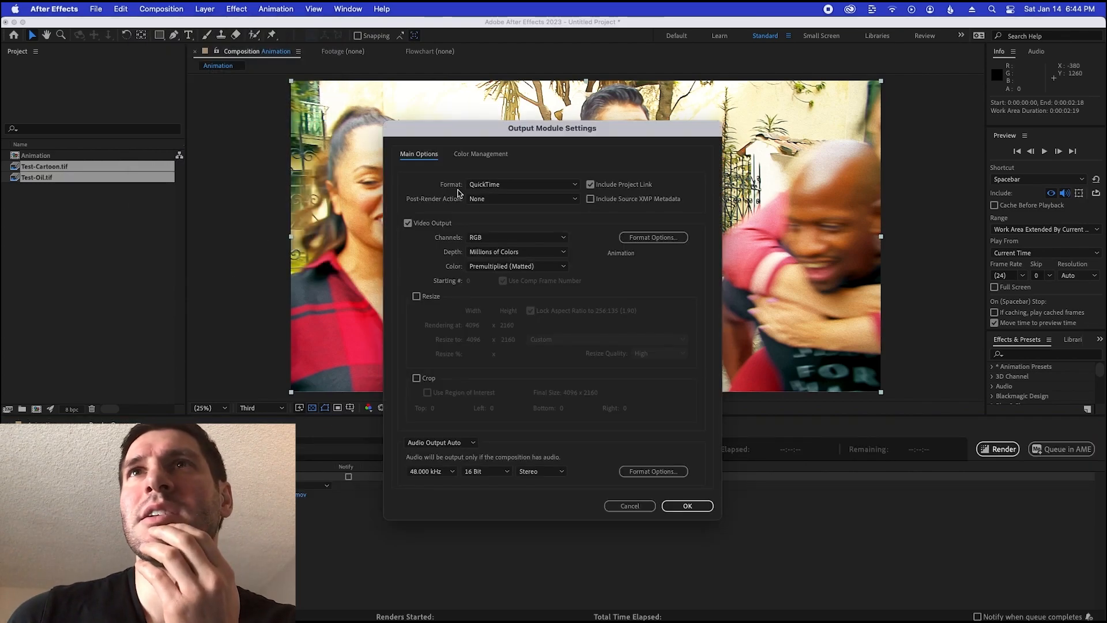
{"action": "left_click", "coordinate": [499, 237]}
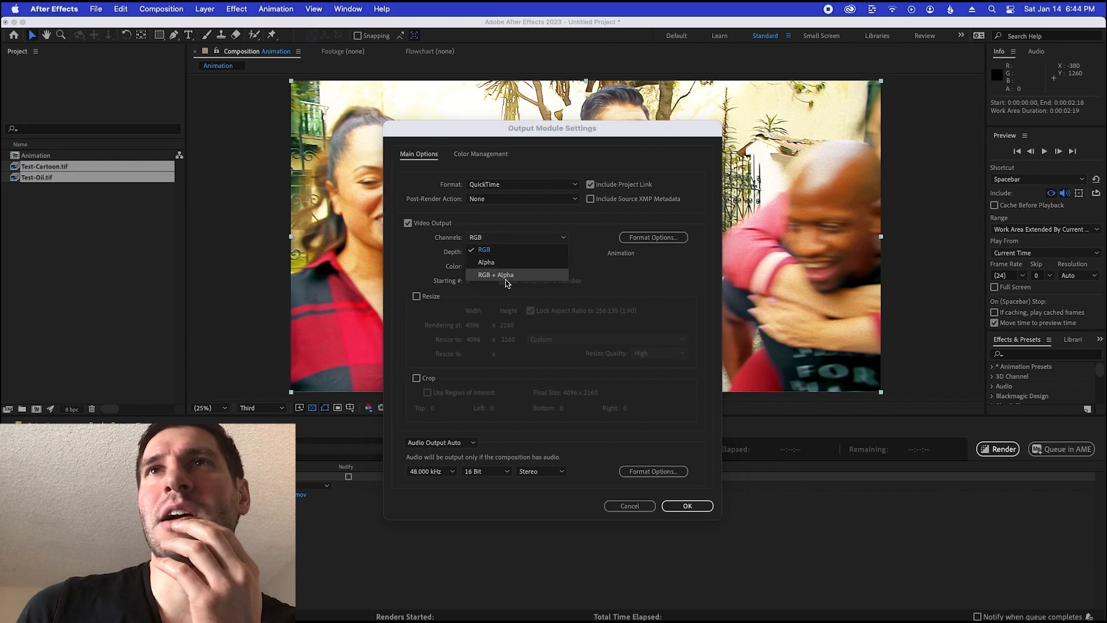
{"action": "left_click", "coordinate": [521, 250]}
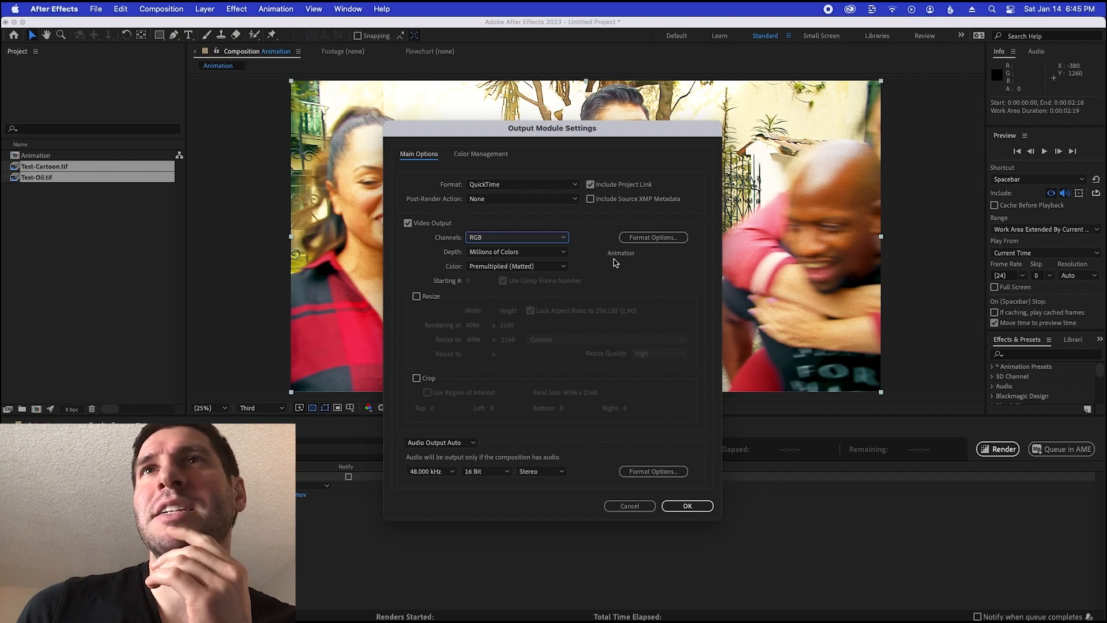
{"action": "left_click", "coordinate": [689, 505]}
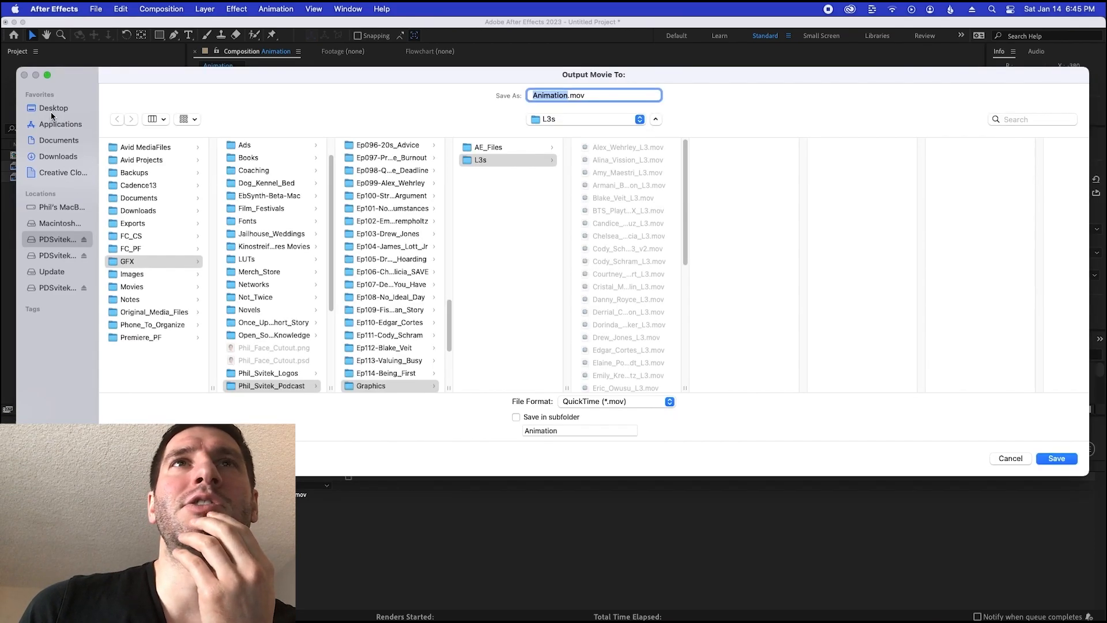
Set the render output to Animation01.mov in the VFX folder on the Desktop, and start the render
{"action": "left_click", "coordinate": [50, 112]}
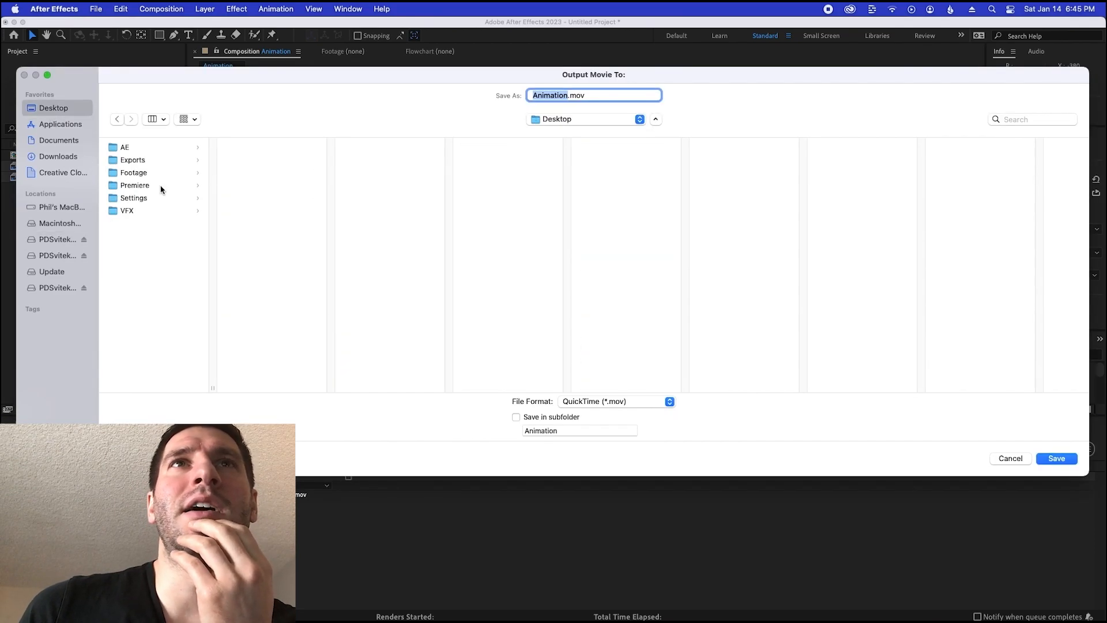
{"action": "left_click", "coordinate": [131, 210]}
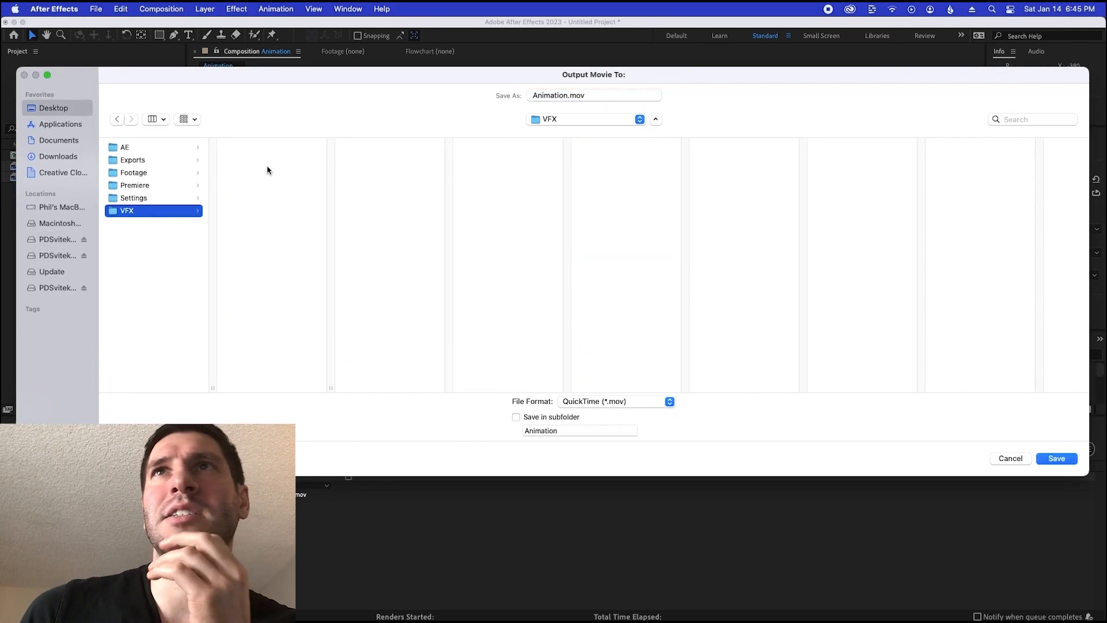
{"action": "left_click", "coordinate": [571, 98]}
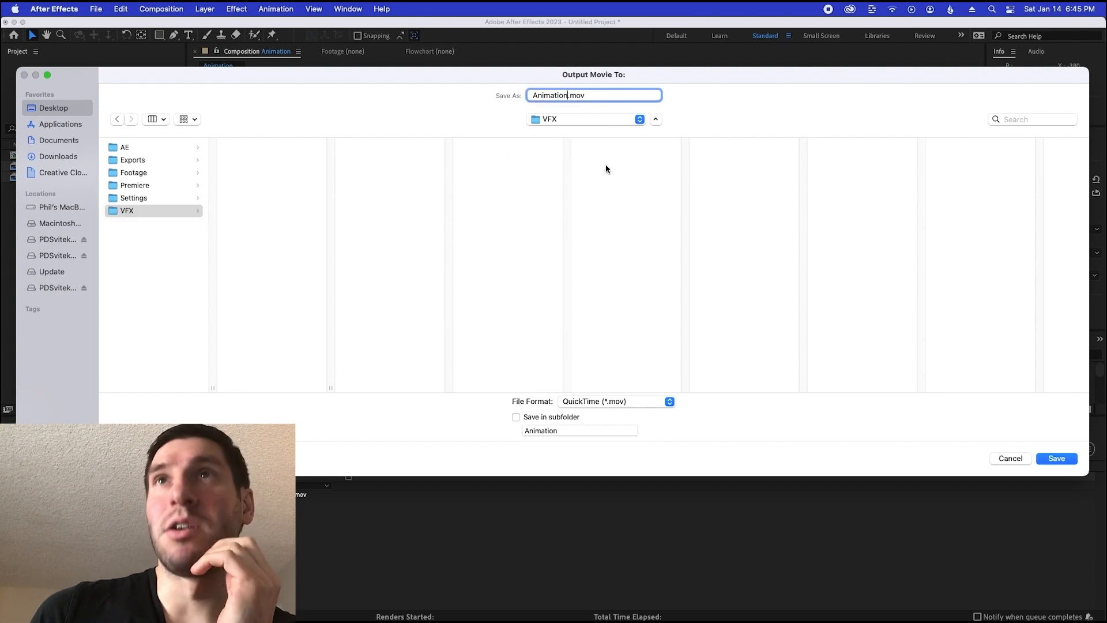
{"action": "key", "text": "Return"}
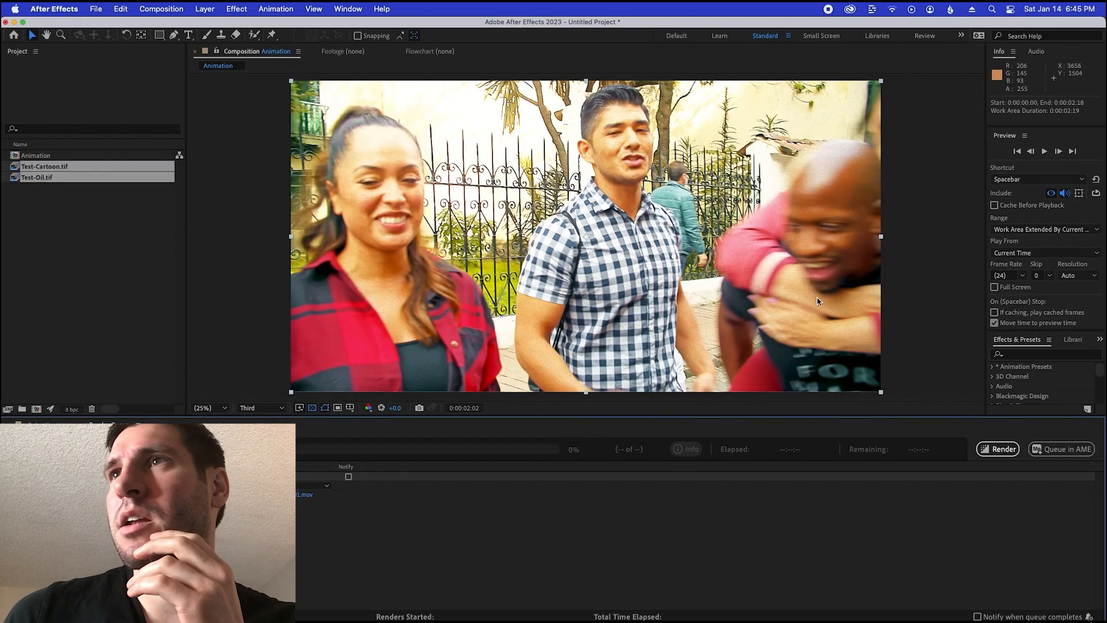
{"action": "left_click", "coordinate": [997, 449]}
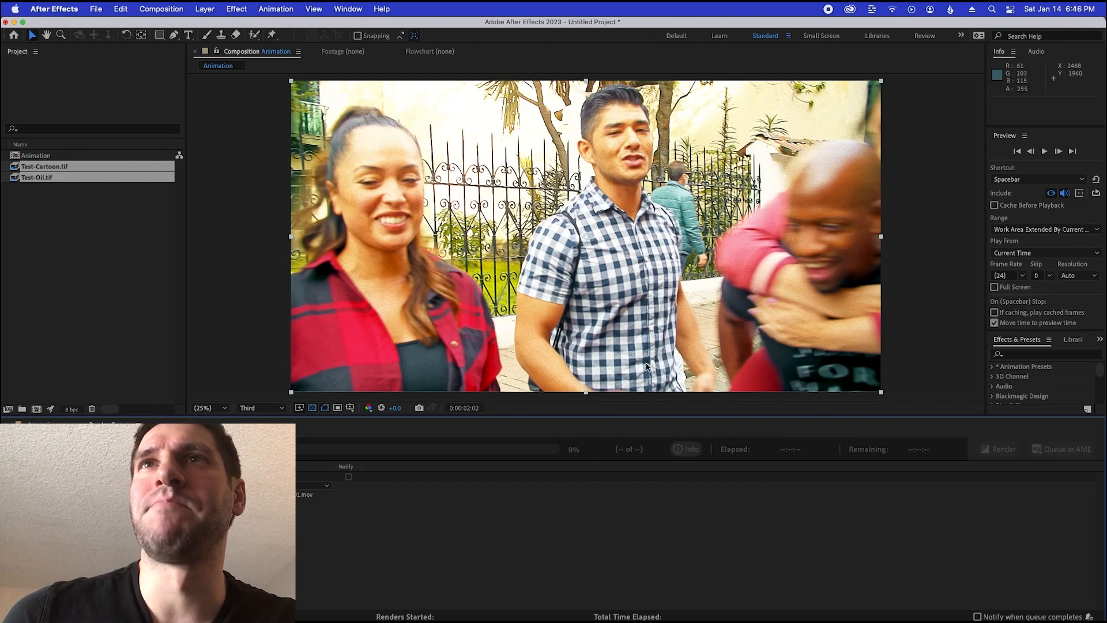
Switch to Premiere Pro and collapse the Sequence and Footage bins in the Animation_Tutorial project
{"action": "key", "text": "super+Tab"}
{"action": "key", "text": "super+Tab"}
{"action": "key", "text": "super+Tab"}
{"action": "key", "text": "super+Tab"}
{"action": "key", "text": "super+Tab"}
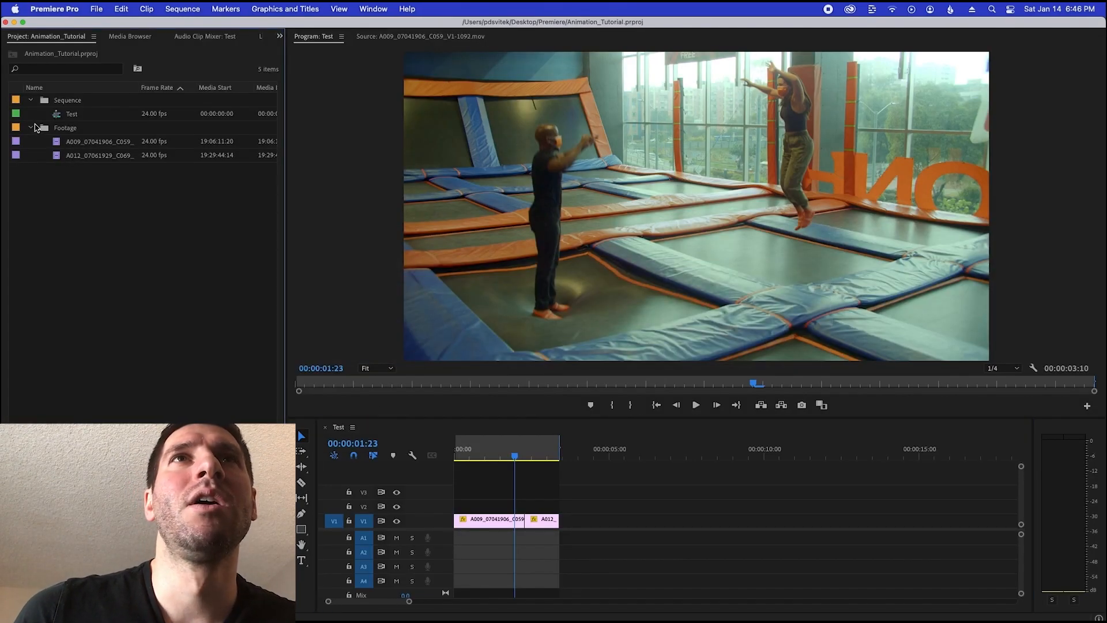
{"action": "left_click", "coordinate": [32, 100]}
{"action": "left_click", "coordinate": [30, 114]}
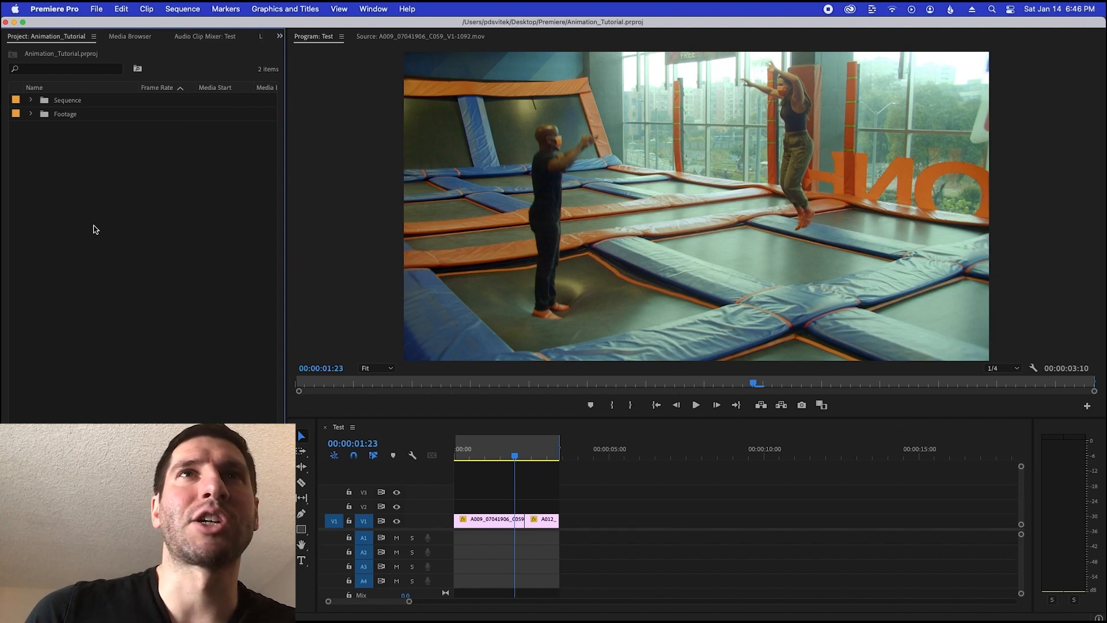
Create a new bin named VFX in the project
{"action": "right_click", "coordinate": [103, 226]}
{"action": "left_click", "coordinate": [134, 257]}
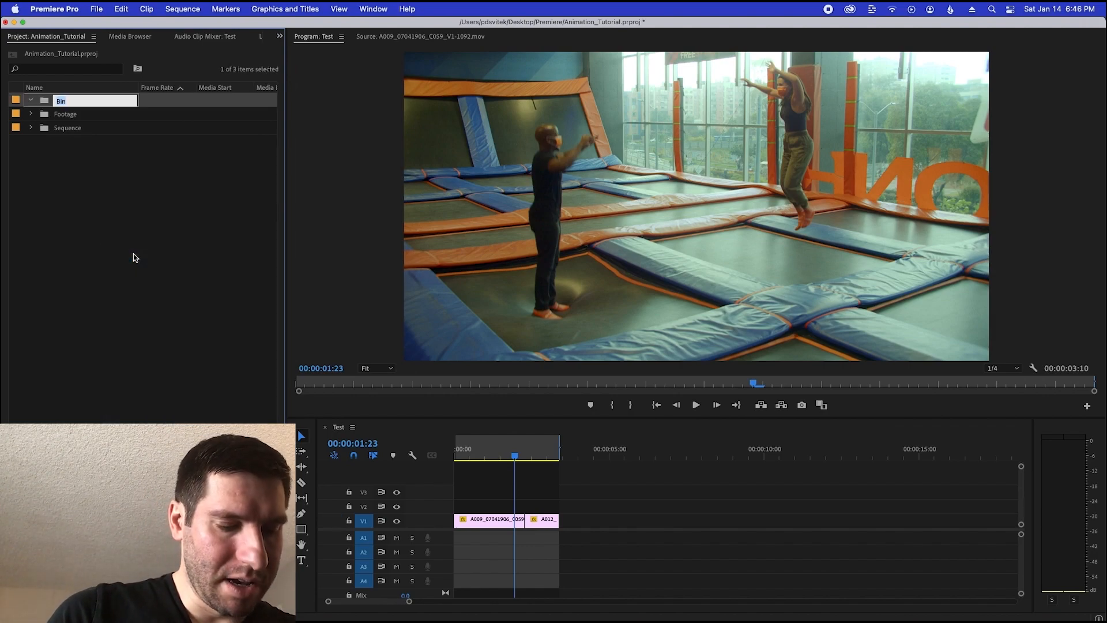
{"action": "type", "text": "VFX"}
{"action": "key", "text": "Tab"}
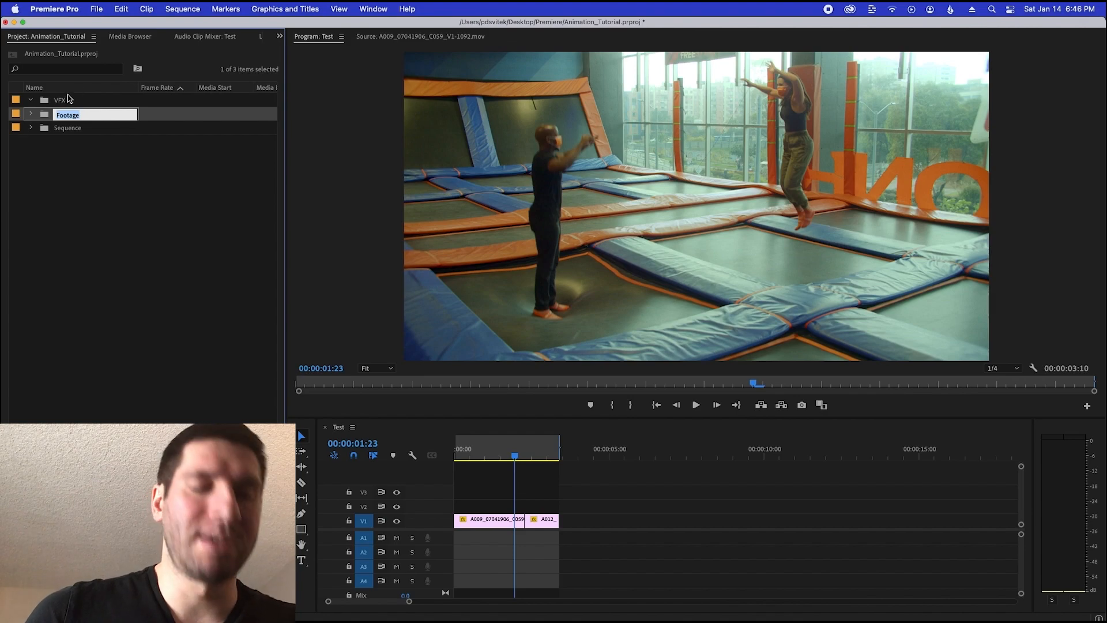
Import Animation01.mov into the VFX bin, open it in the Source monitor and play it back
{"action": "left_click", "coordinate": [68, 99]}
{"action": "key", "text": "super+i"}
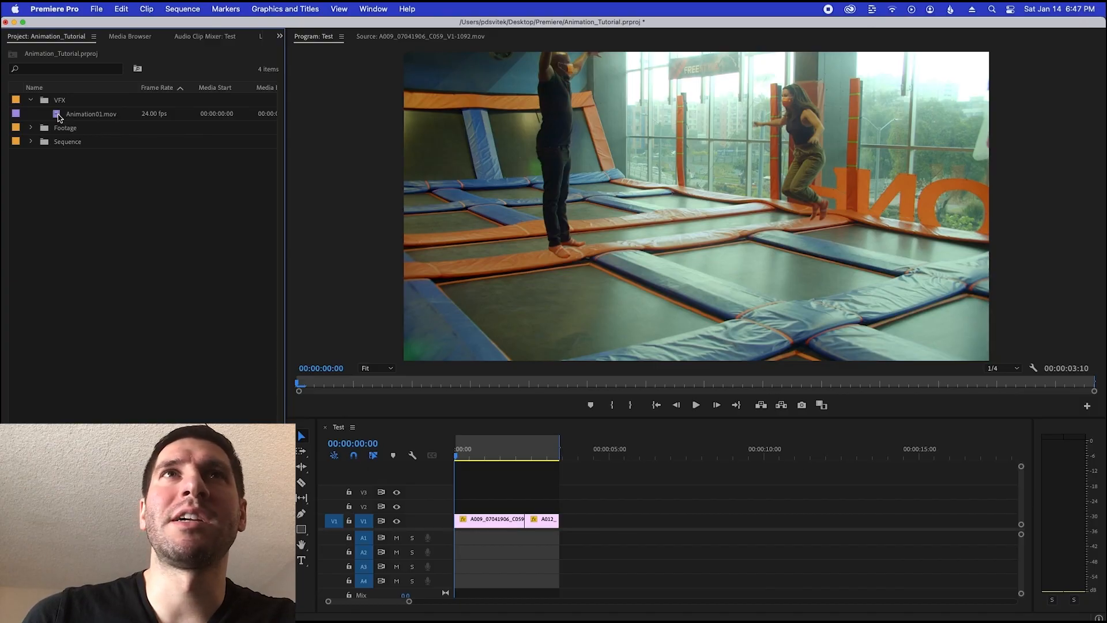
{"action": "double_click", "coordinate": [60, 116]}
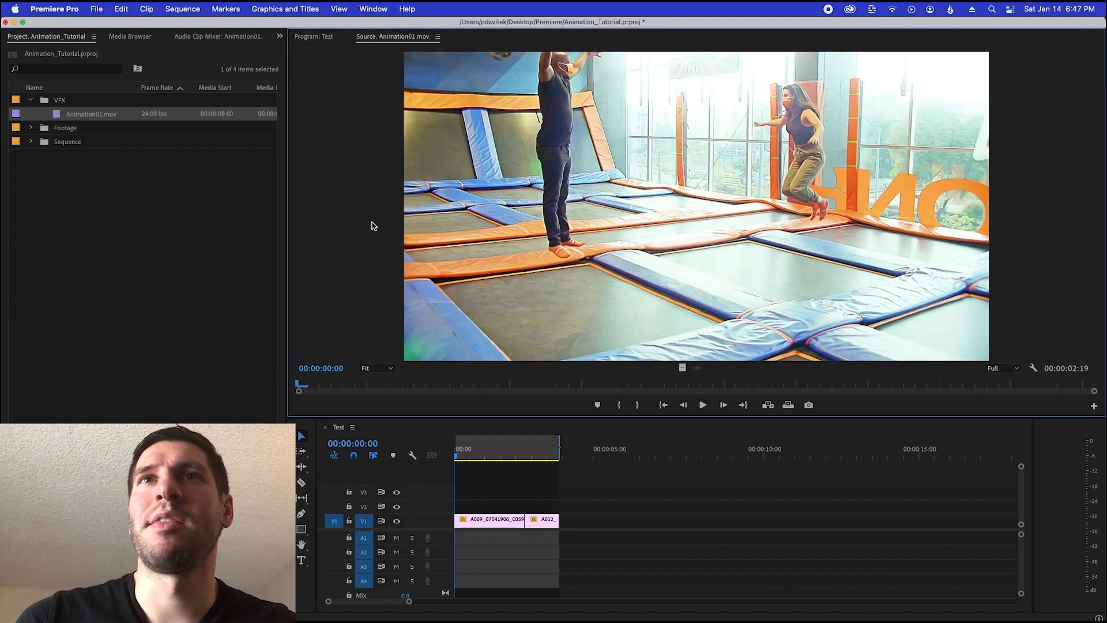
{"action": "key", "text": "space"}
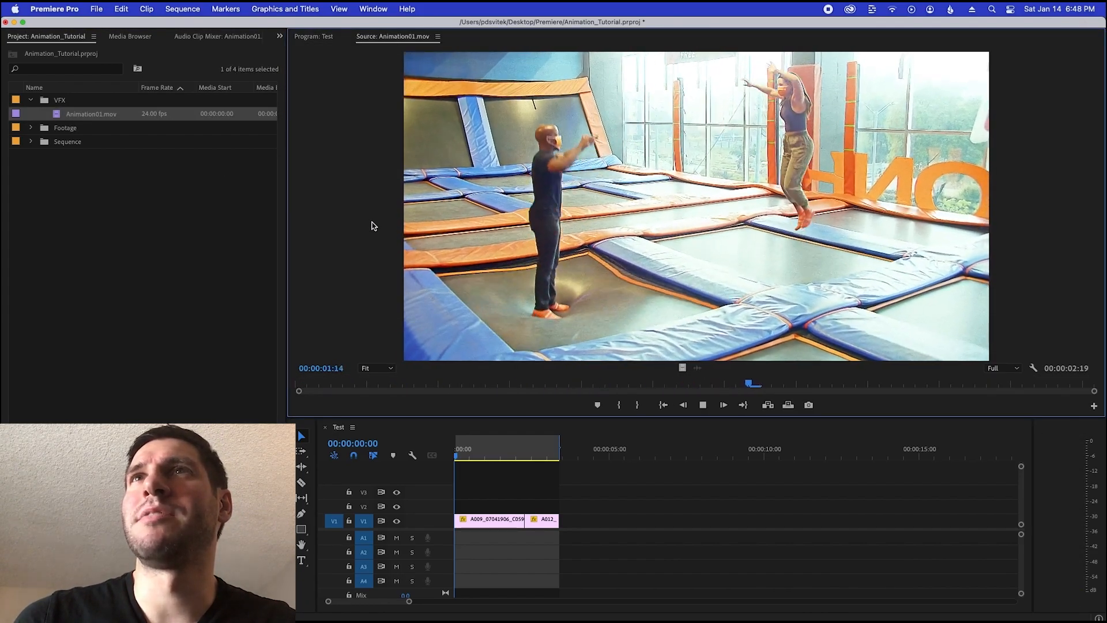